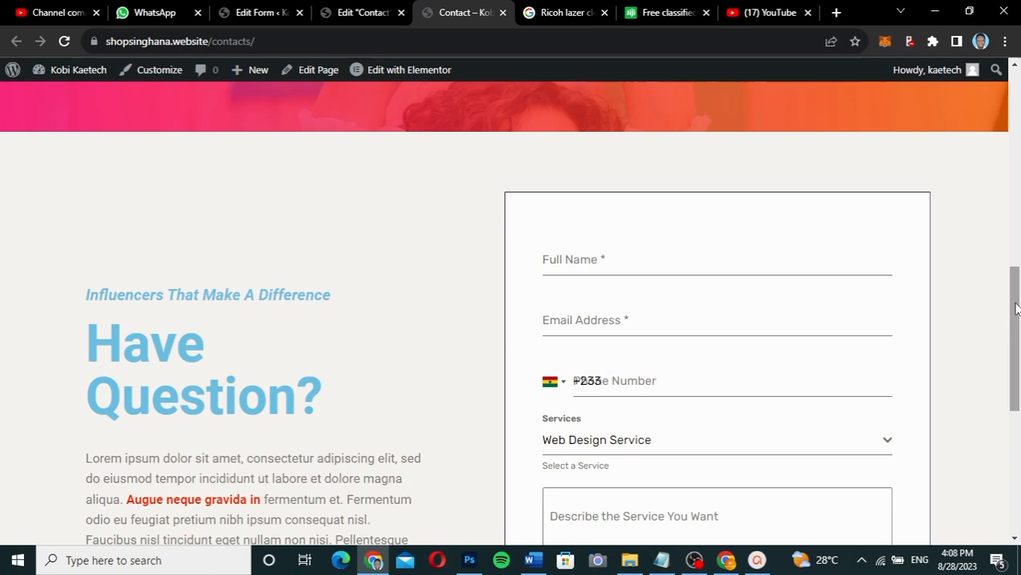
Open the contact form's Services dropdown and look over its choices without changing them.
drag(1017, 311, 1017, 355)
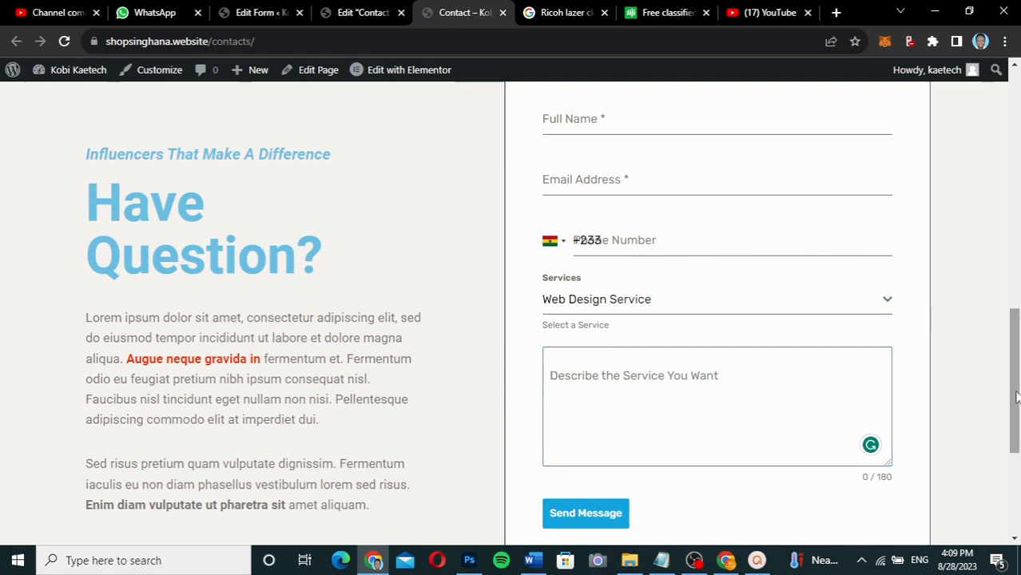
drag(1016, 397, 1013, 335)
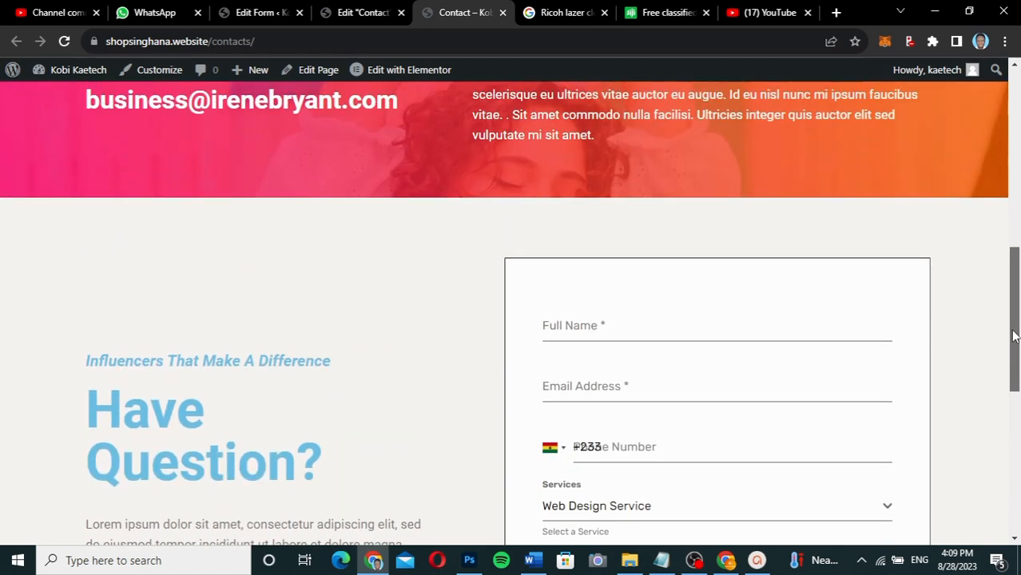
drag(1013, 335, 1016, 399)
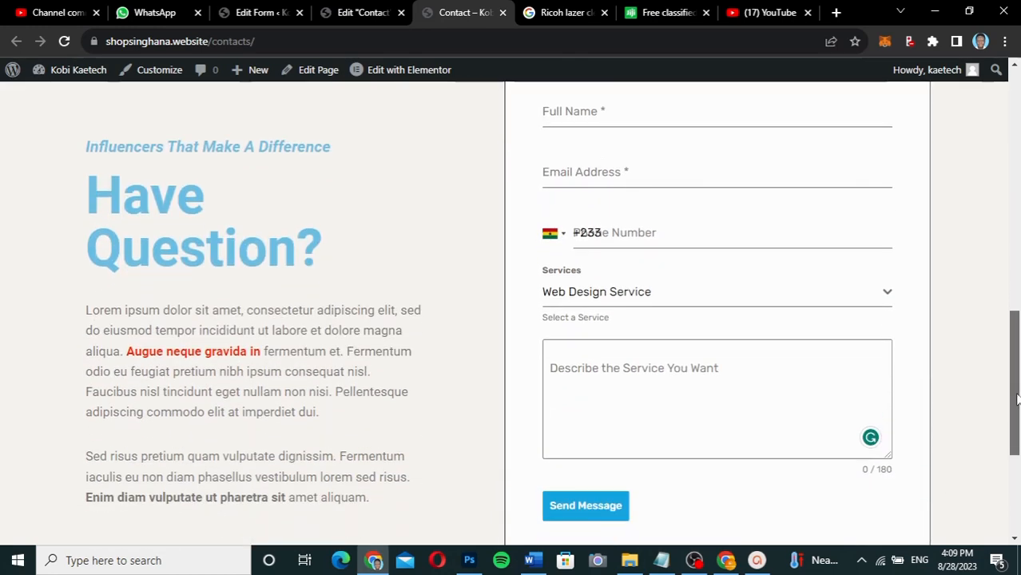
click(701, 297)
click(702, 298)
click(701, 297)
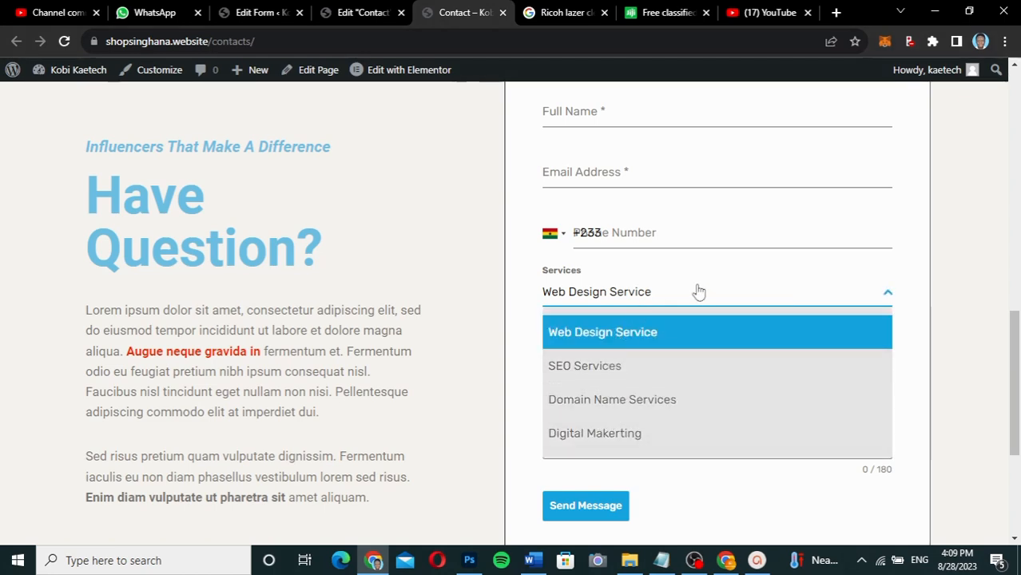
click(906, 299)
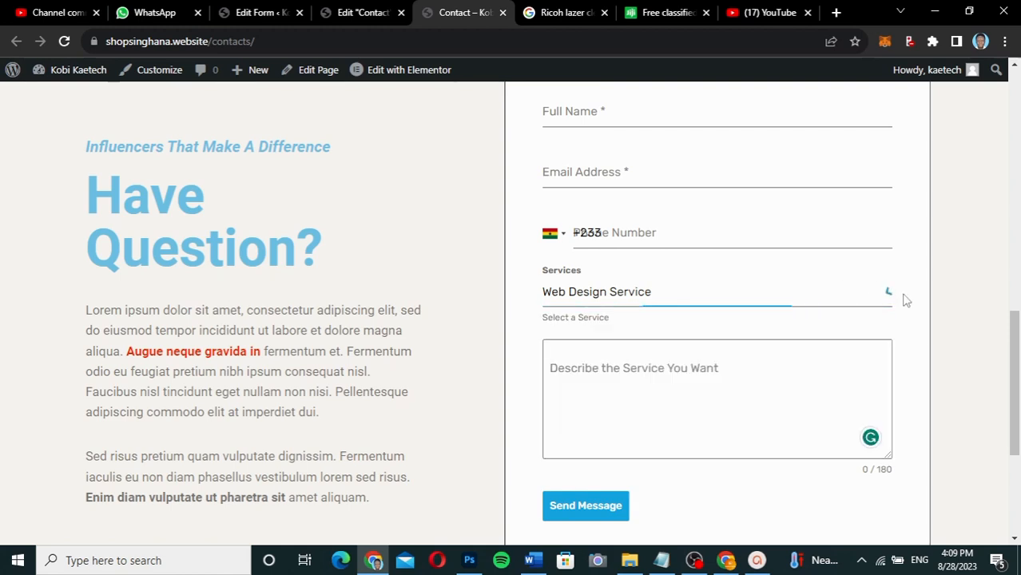
Click into the service description box, then bring up the 'New Form Entry #1 for Contact' email in Gmail.
click(624, 392)
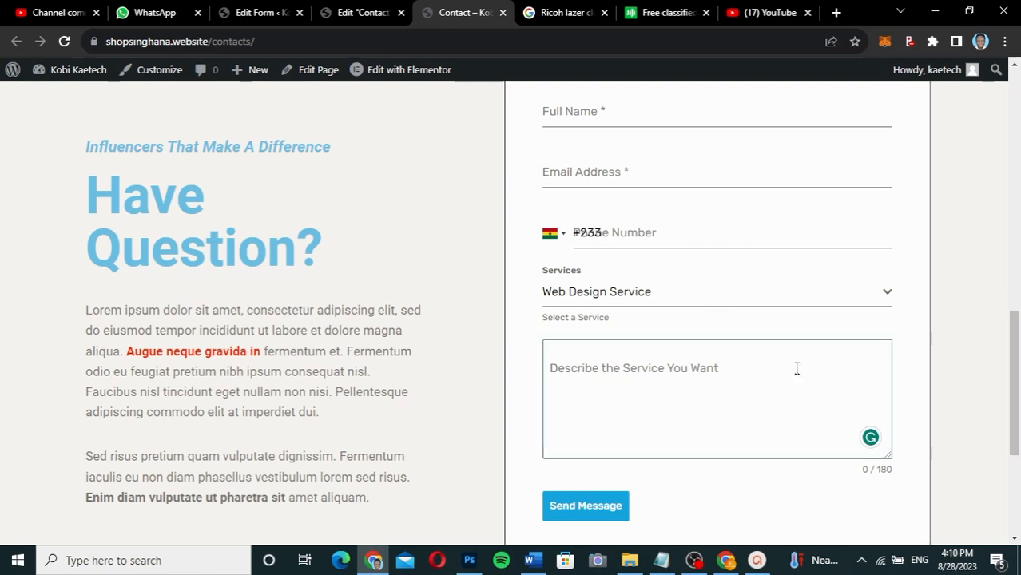
mouse_move(1017, 439)
mouse_down()
mouse_move(1014, 417)
mouse_move(1008, 457)
mouse_up()
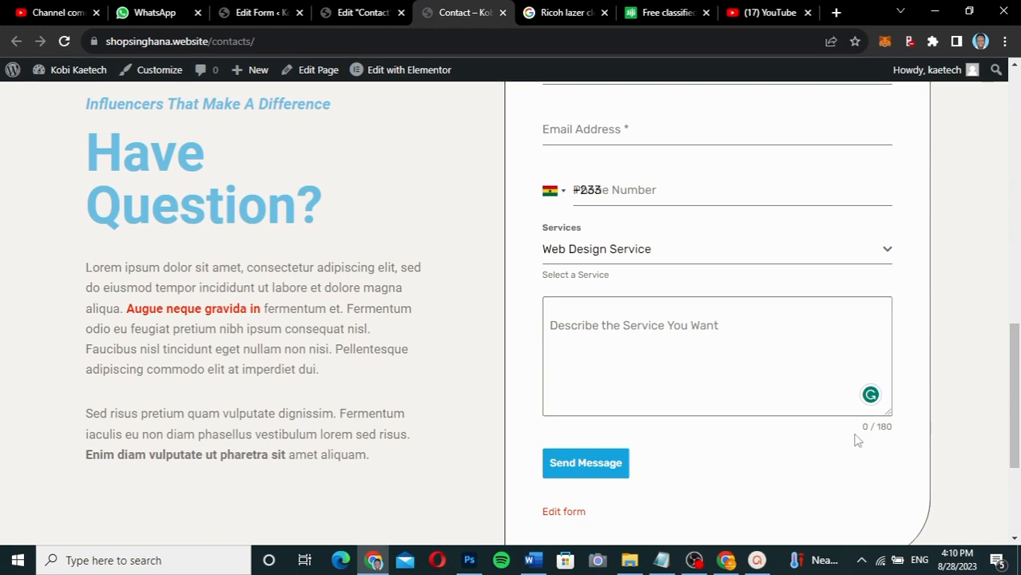
click(728, 552)
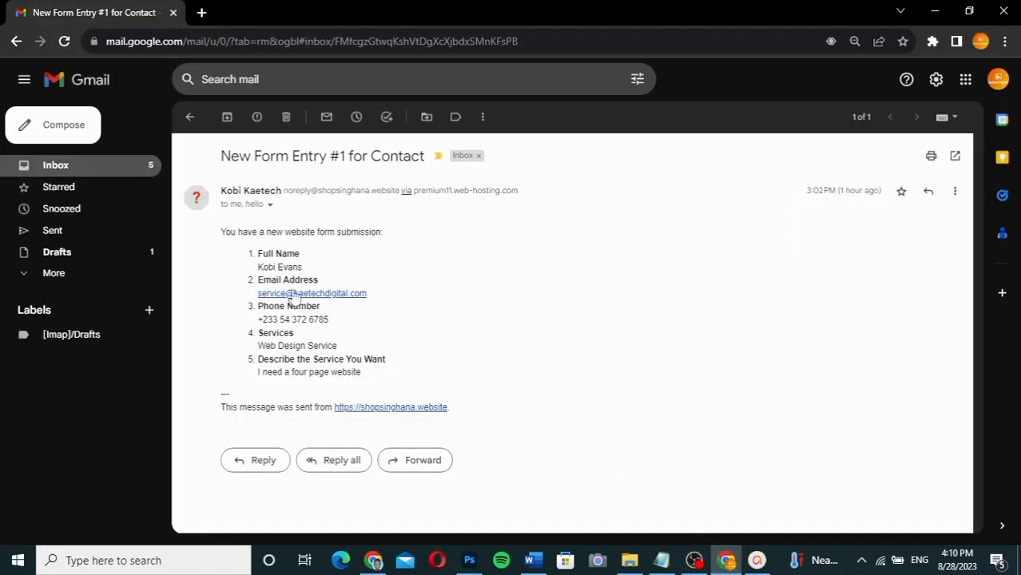
drag(214, 232, 404, 379)
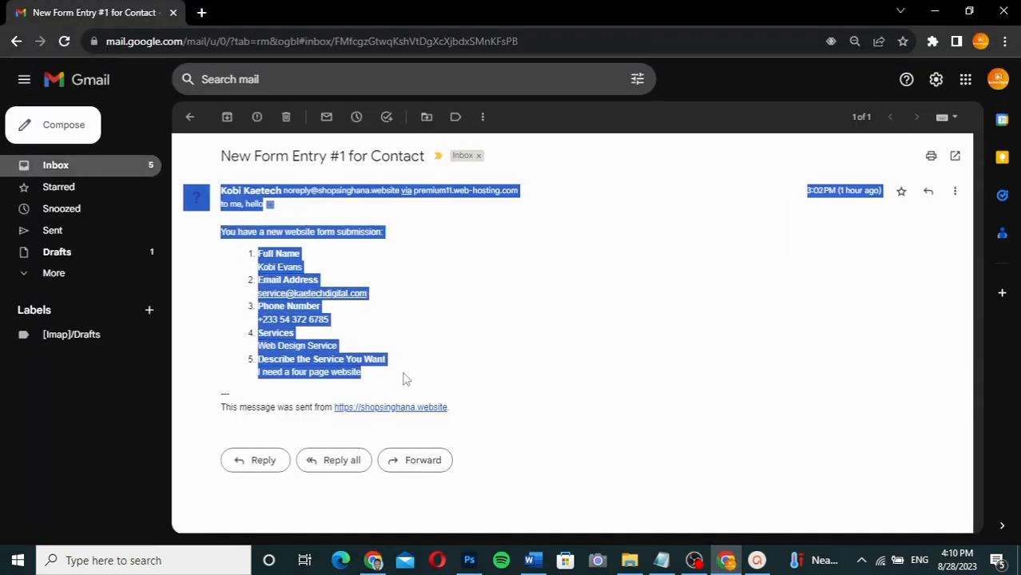
click(404, 378)
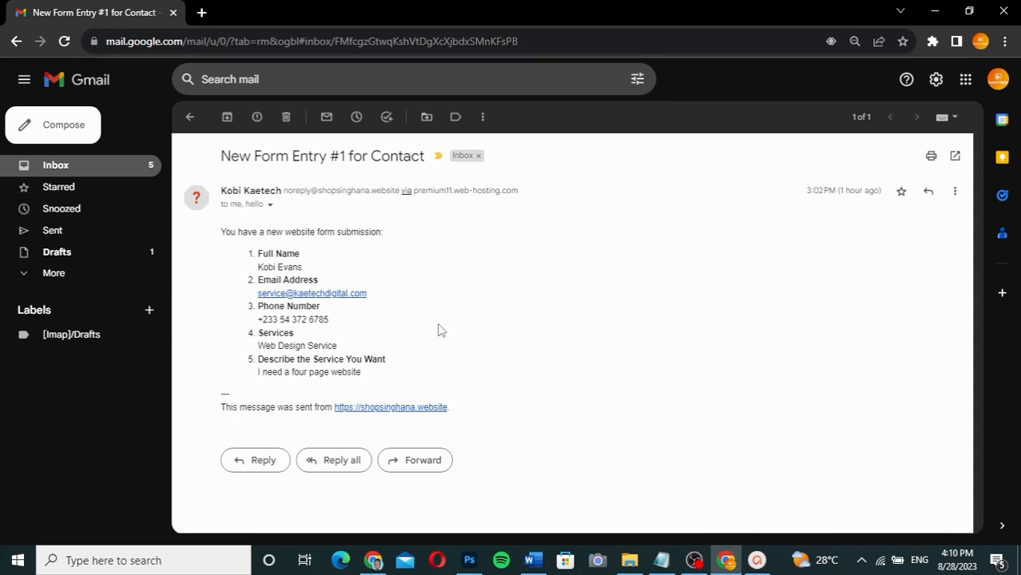
Go back to the live Contacts page in the other Chrome window and scroll around the form.
click(371, 564)
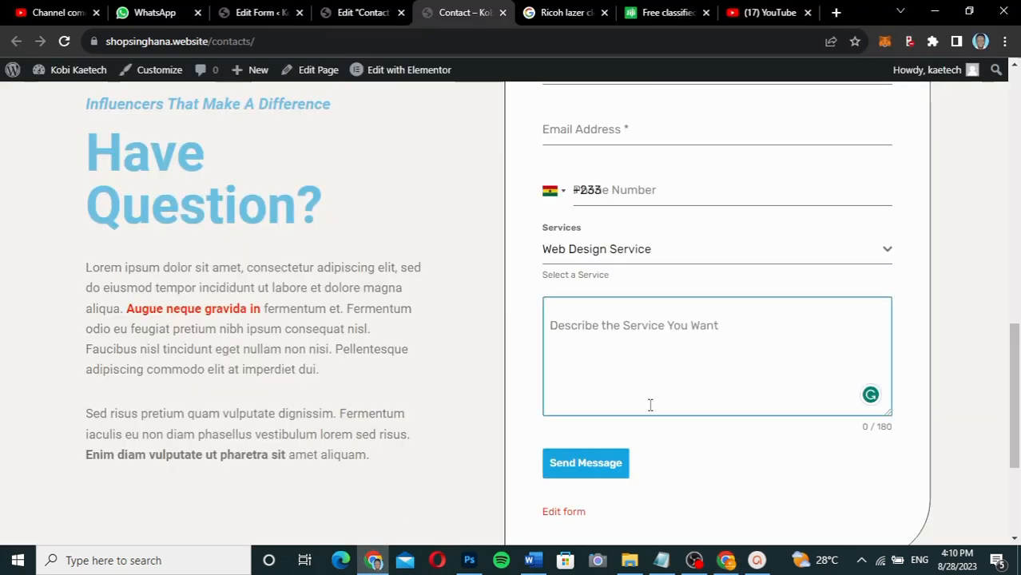
scroll(1018, 352, up, 2)
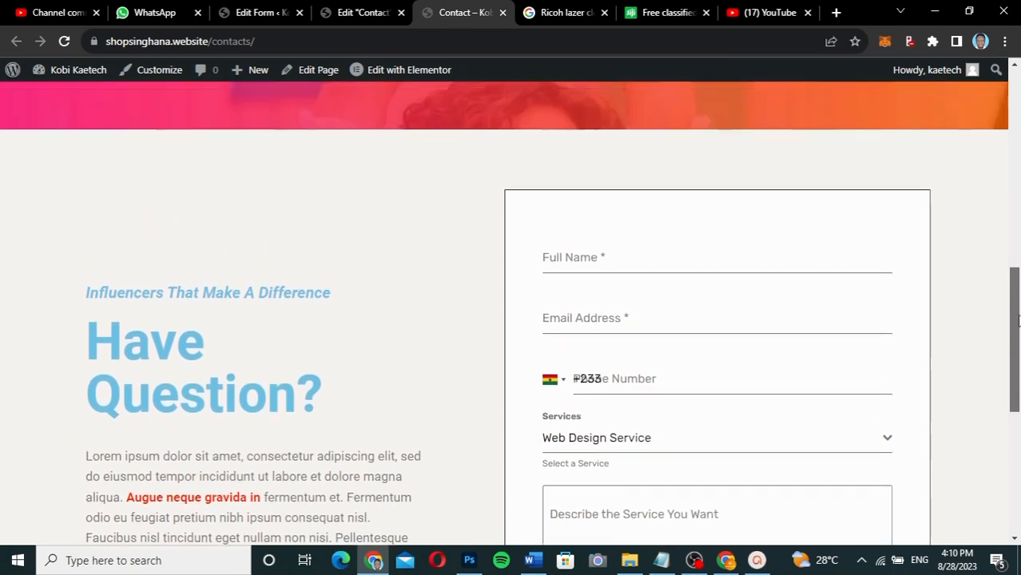
scroll(1017, 352, down, 2)
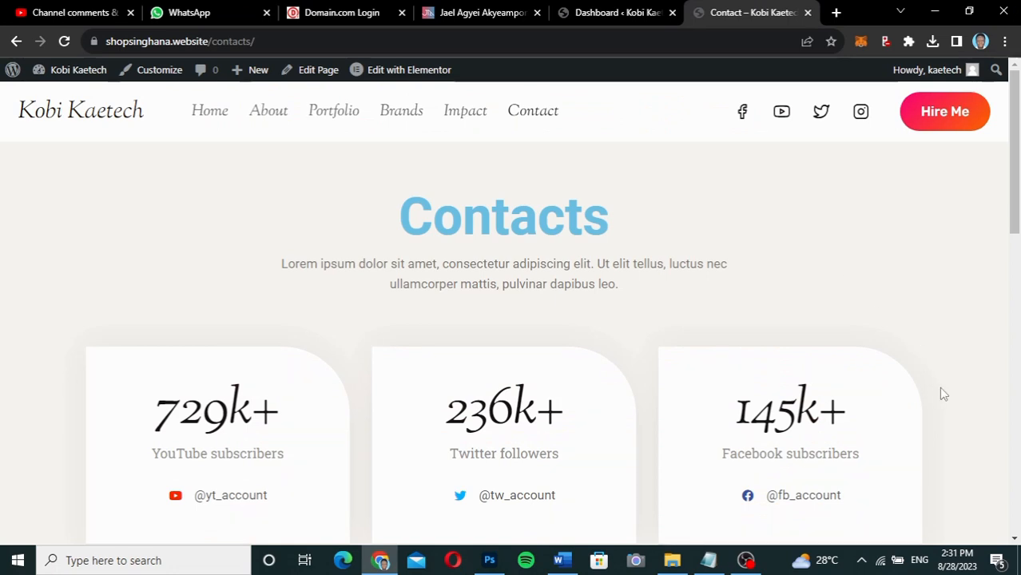
Scroll down the Contacts page to the Have Question section, then switch to the WordPress admin Dashboard.
scroll(941, 393, down, 3)
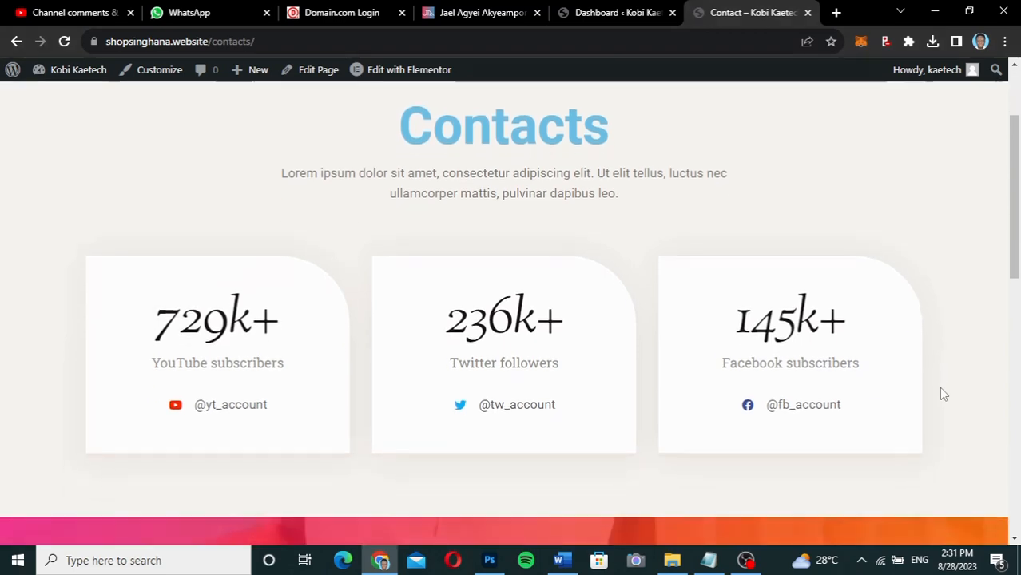
scroll(941, 393, down, 5)
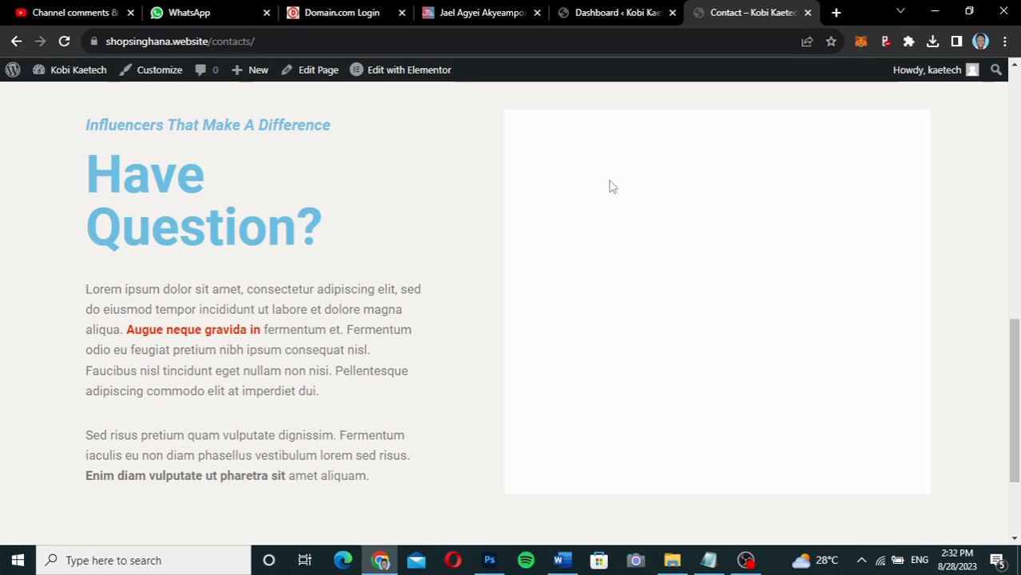
click(613, 12)
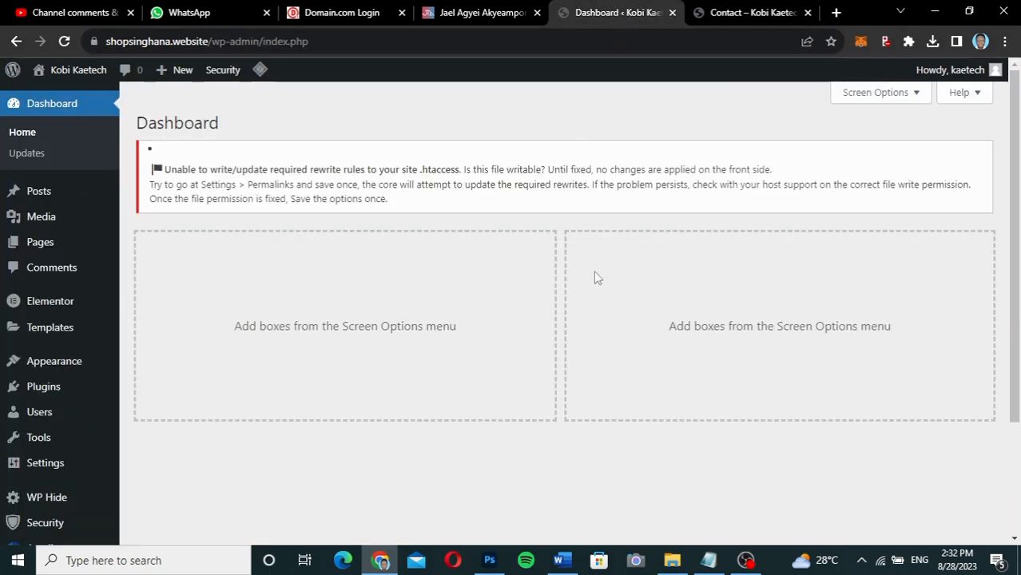
View Installed Plugins, including Forminator, then go to the Add Plugins page.
mouse_move(24, 389)
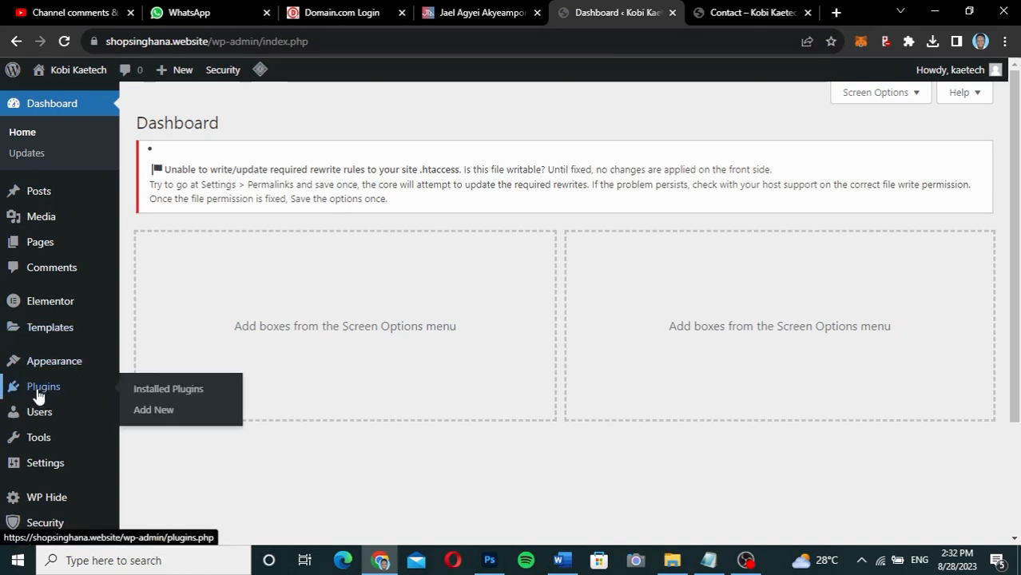
click(172, 388)
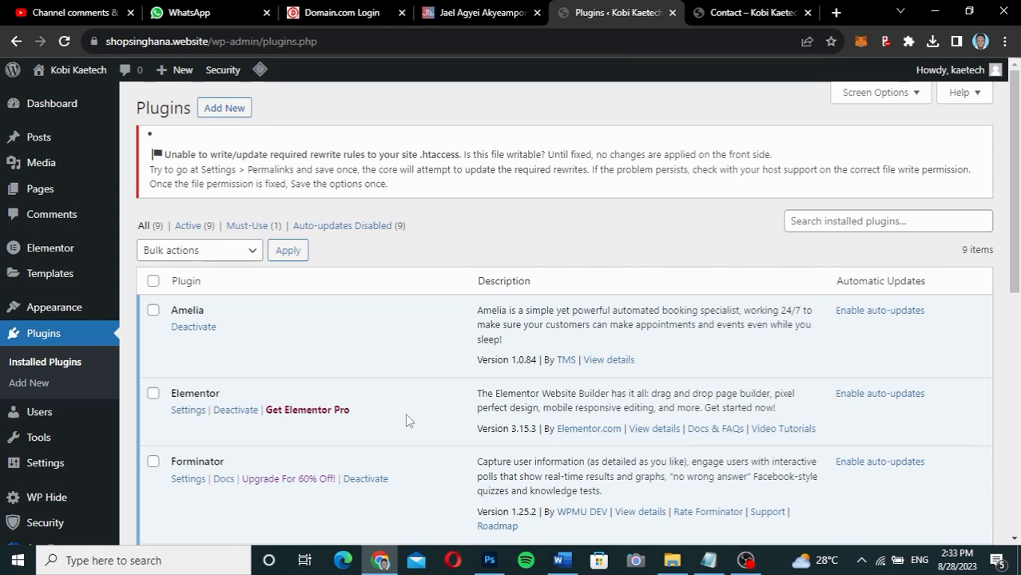
click(228, 108)
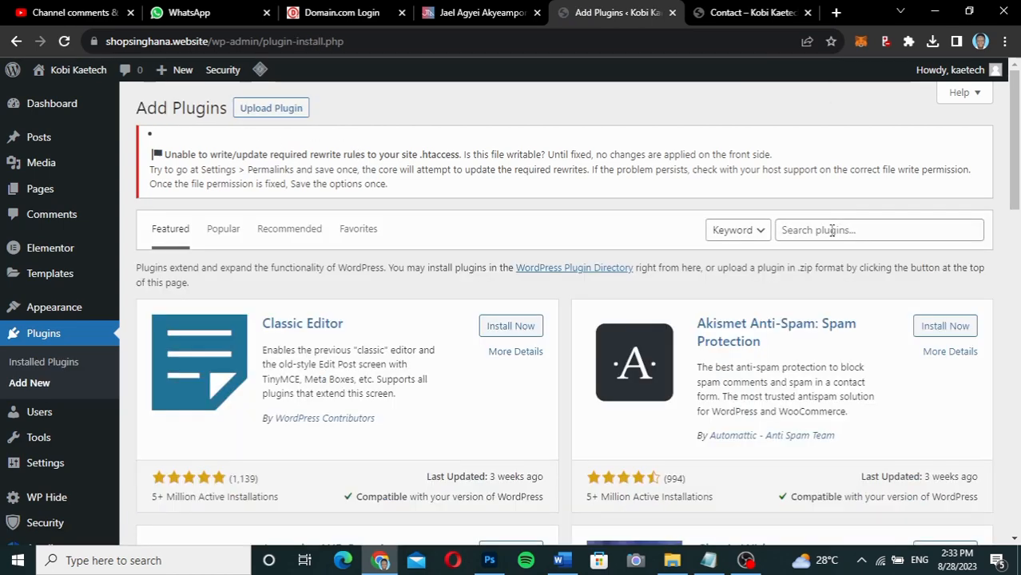
Search plugins for 'forminator', note it is already Active, and go to Forminator's Forms list.
click(831, 230)
text(forminator)
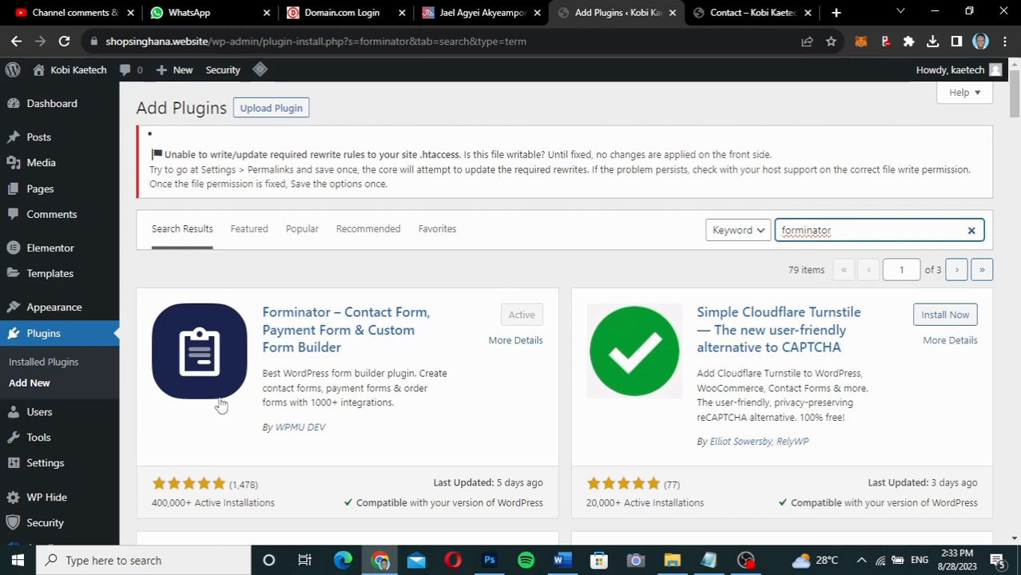
scroll(36, 471, down, 3)
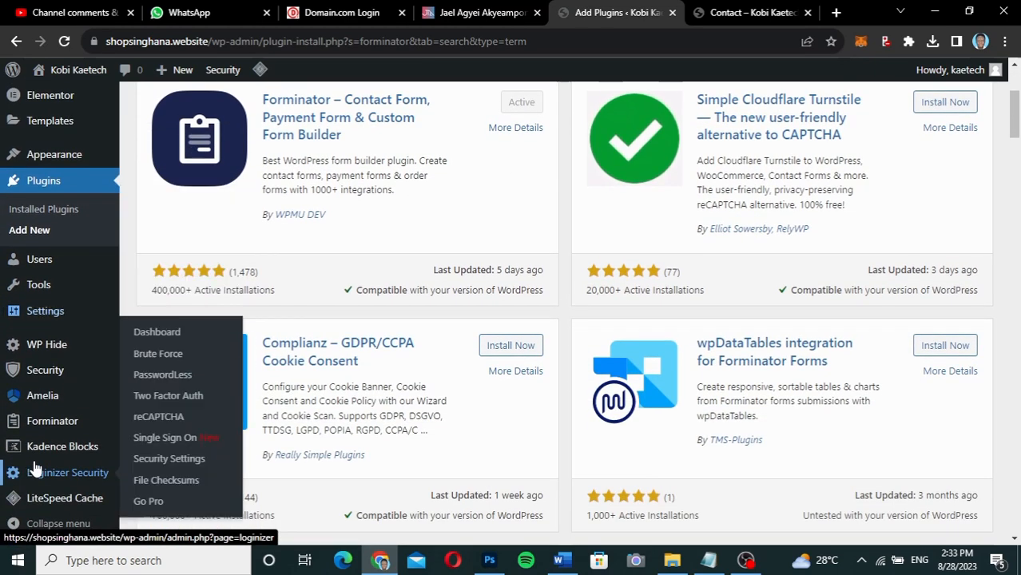
mouse_move(37, 421)
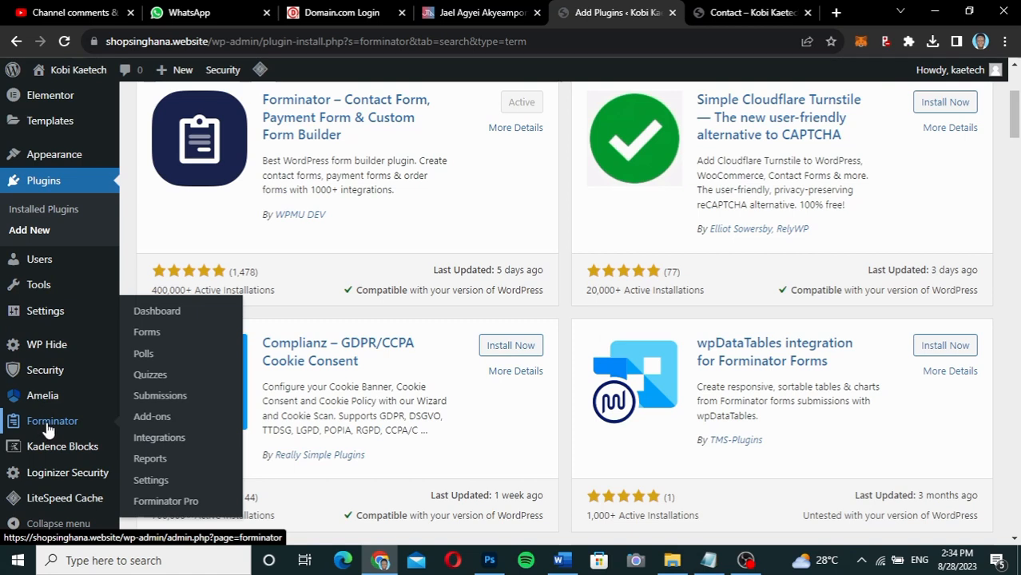
click(147, 332)
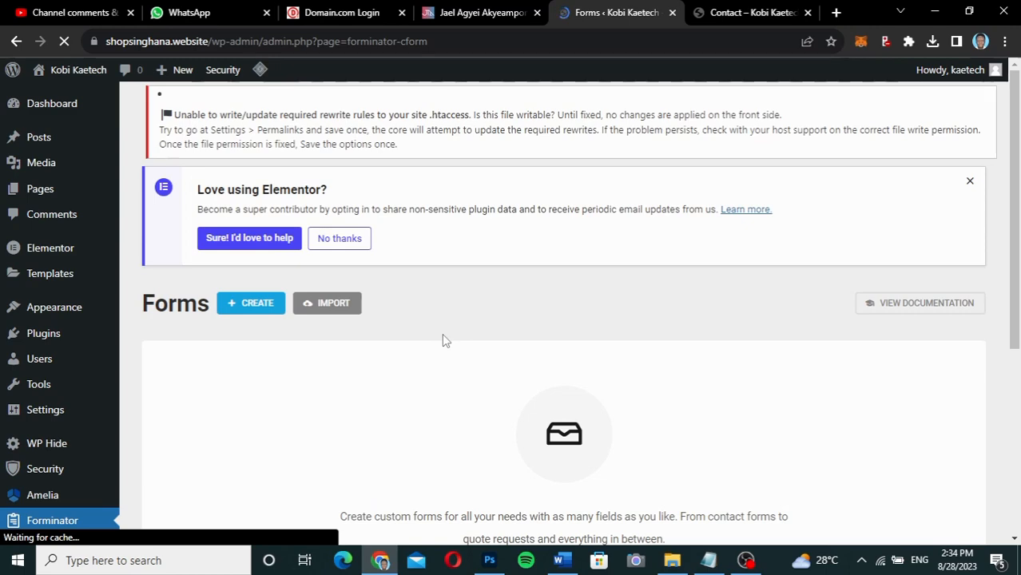
Start a new form with CREATE on the empty Forminator Forms page to get the template chooser.
scroll(737, 349, down, 3)
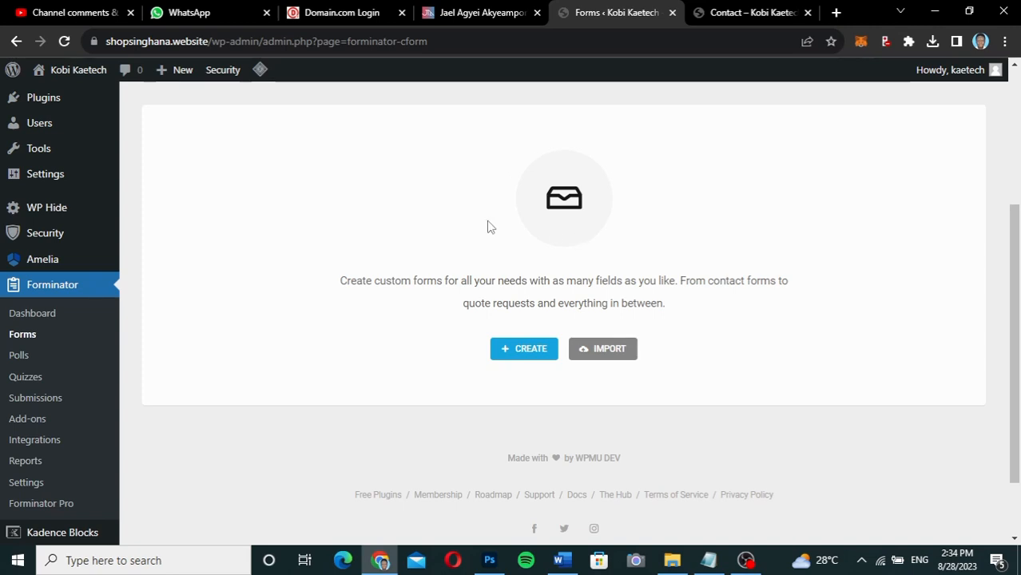
click(529, 358)
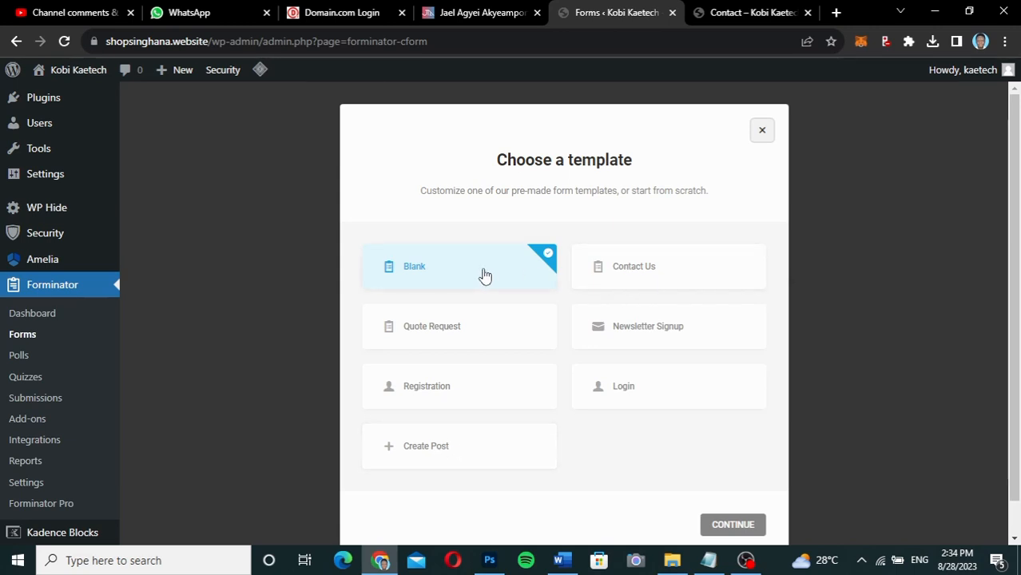
Create a new form named 'Contact' from the Contact Us template.
click(657, 276)
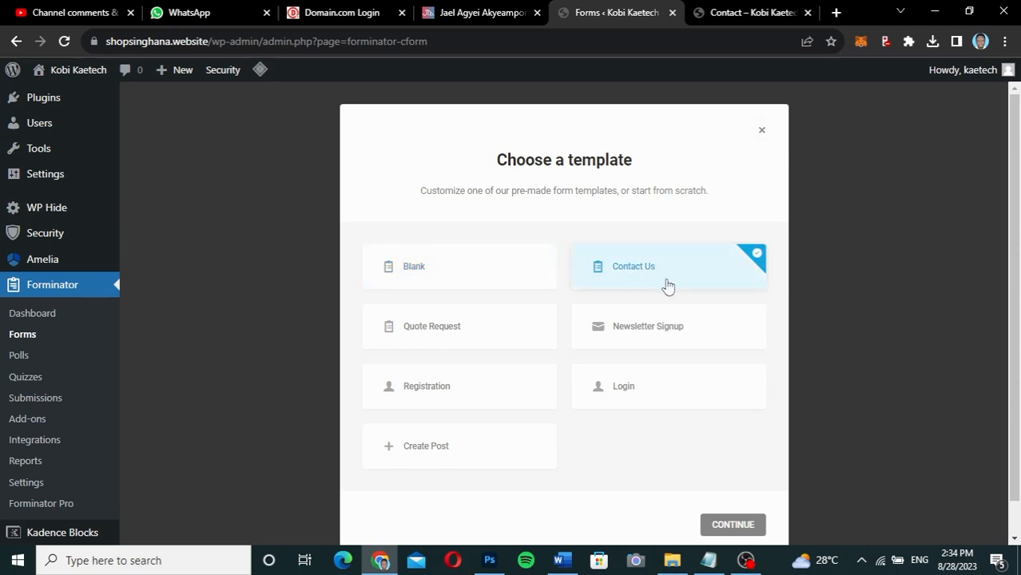
click(731, 524)
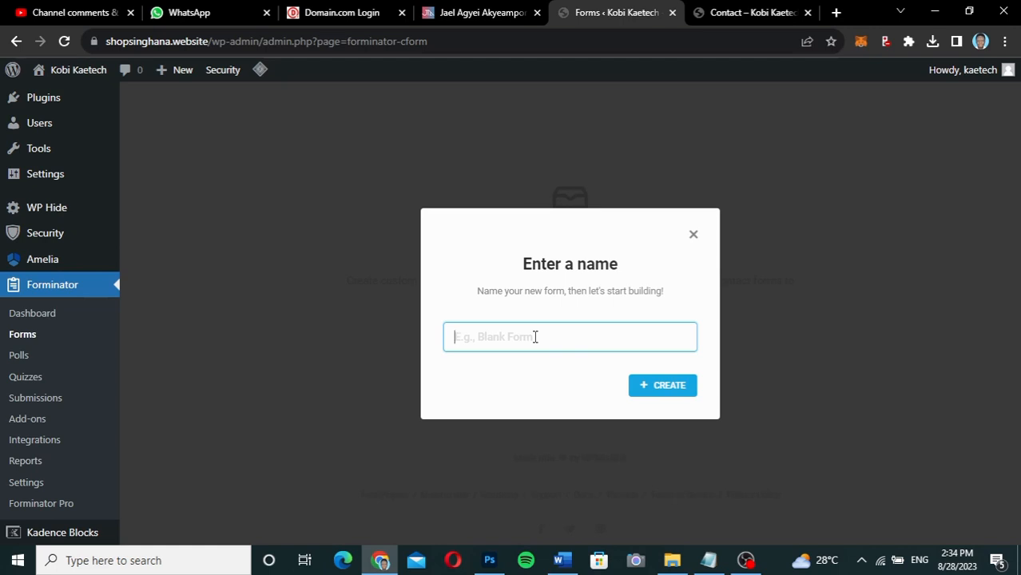
text(Contact)
click(687, 388)
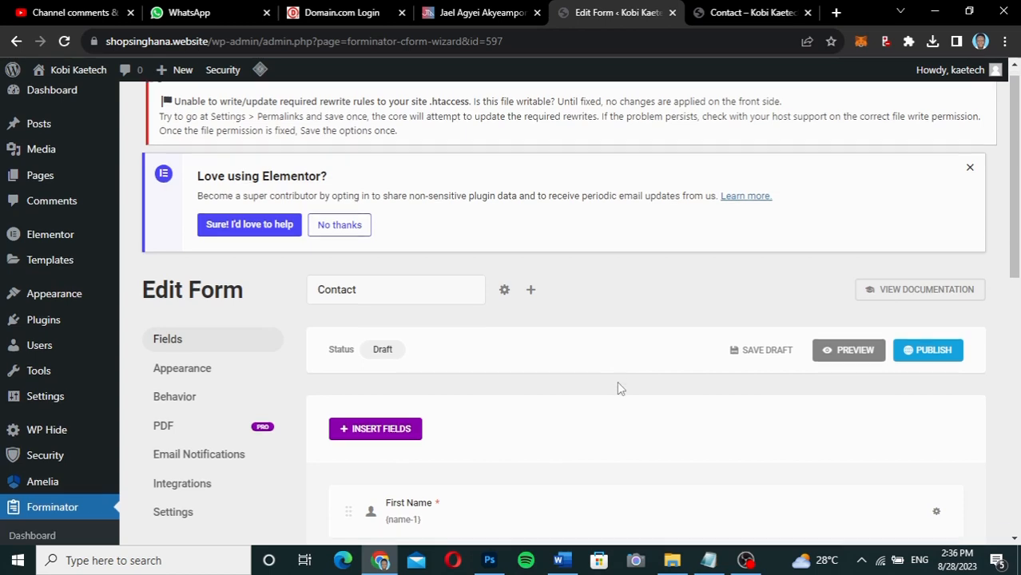
Scroll through the draft Contact form and open the First Name field's editor from its gear menu.
scroll(617, 388, down, 4)
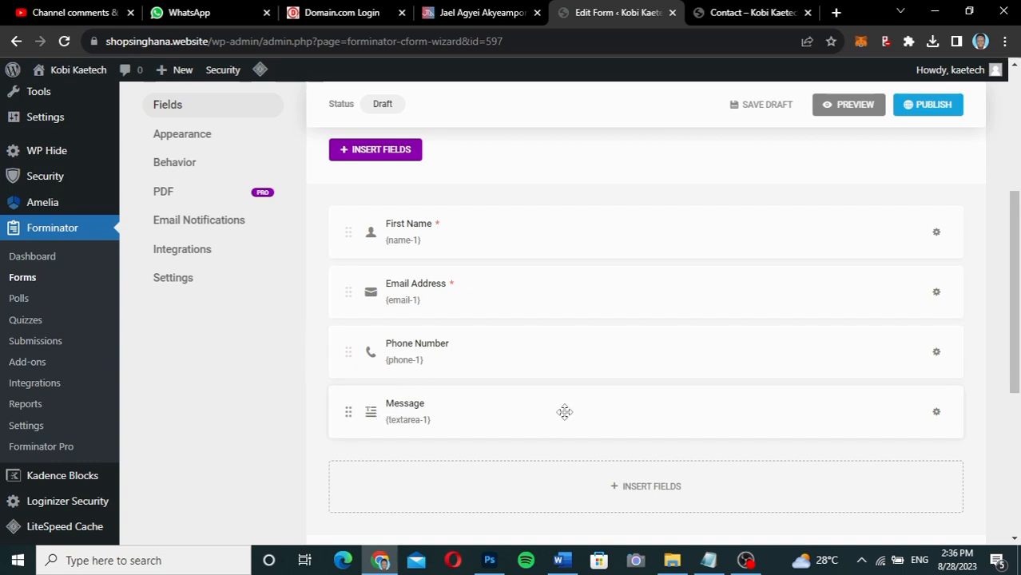
scroll(563, 414, down, 3)
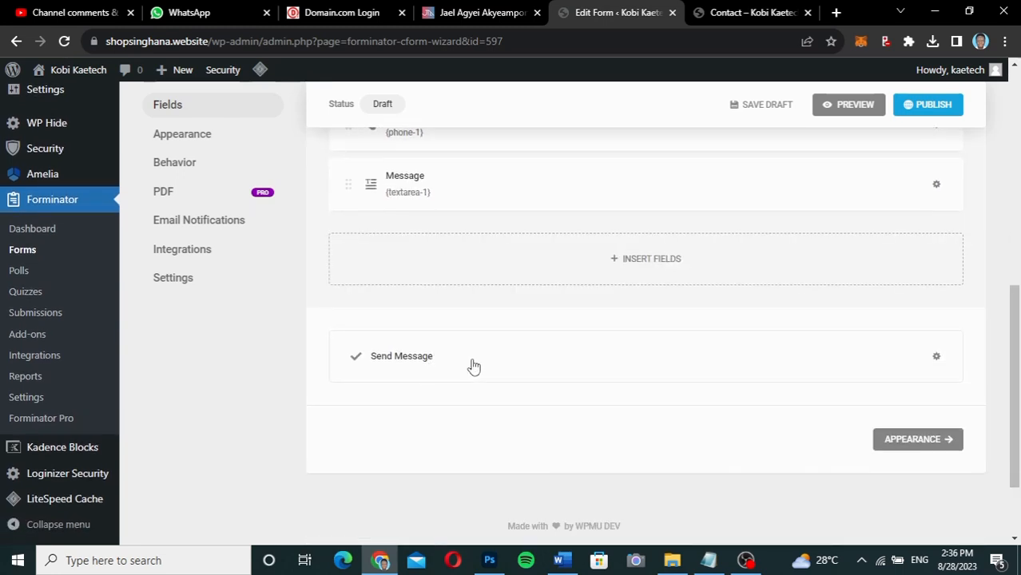
scroll(538, 282, up, 4)
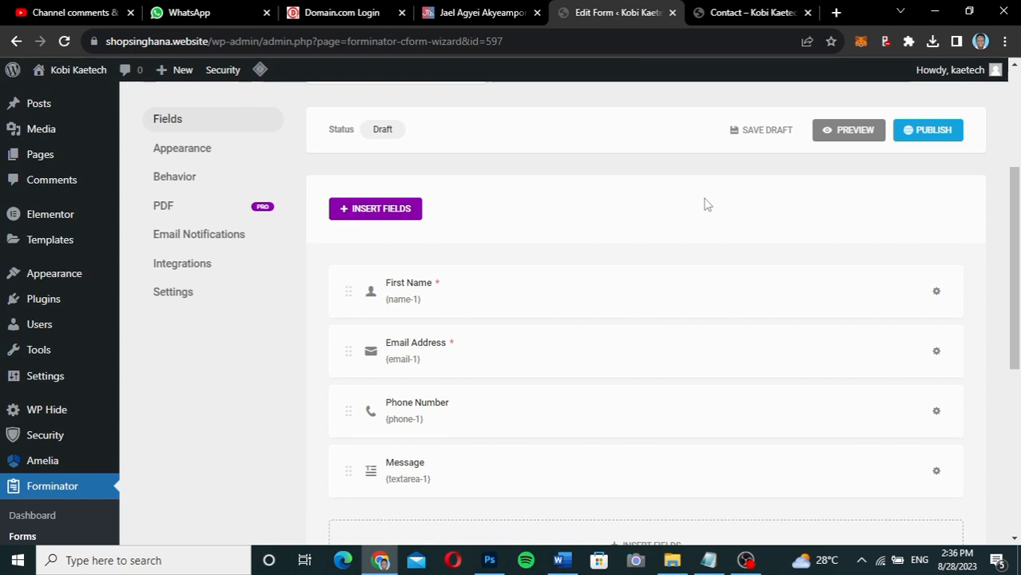
scroll(704, 205, down, 2)
scroll(705, 205, up, 1)
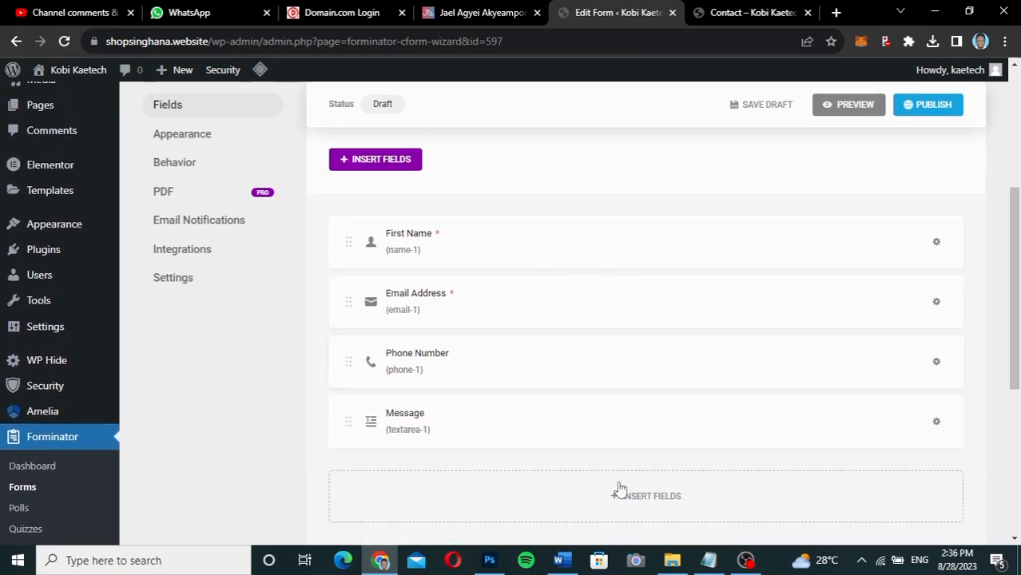
click(587, 251)
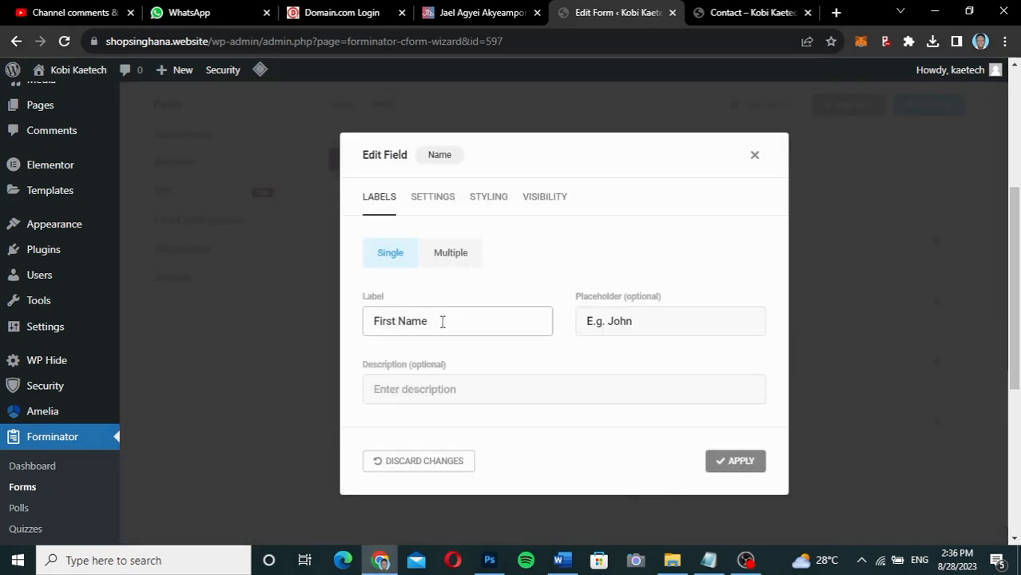
click(754, 155)
click(501, 241)
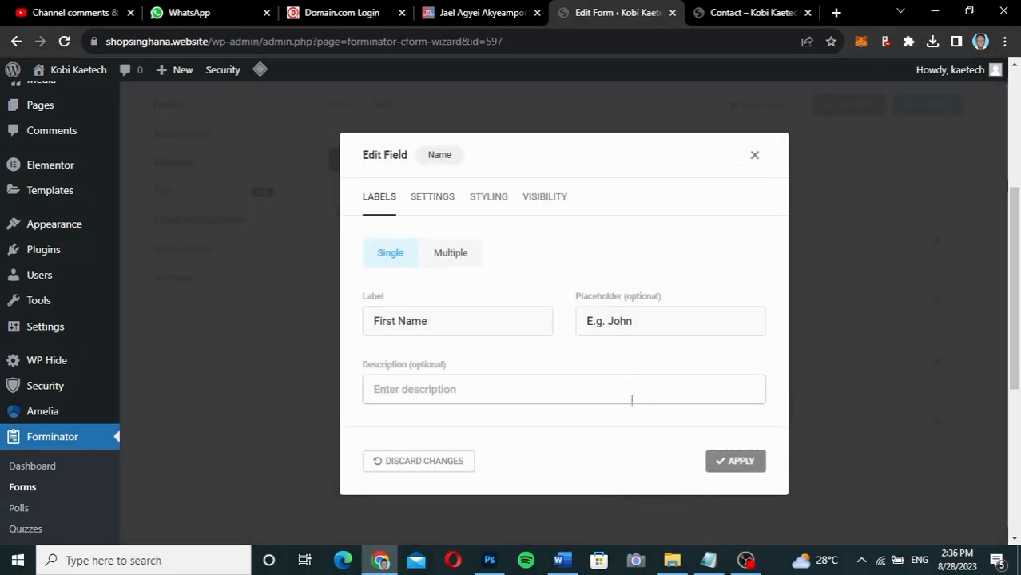
click(754, 156)
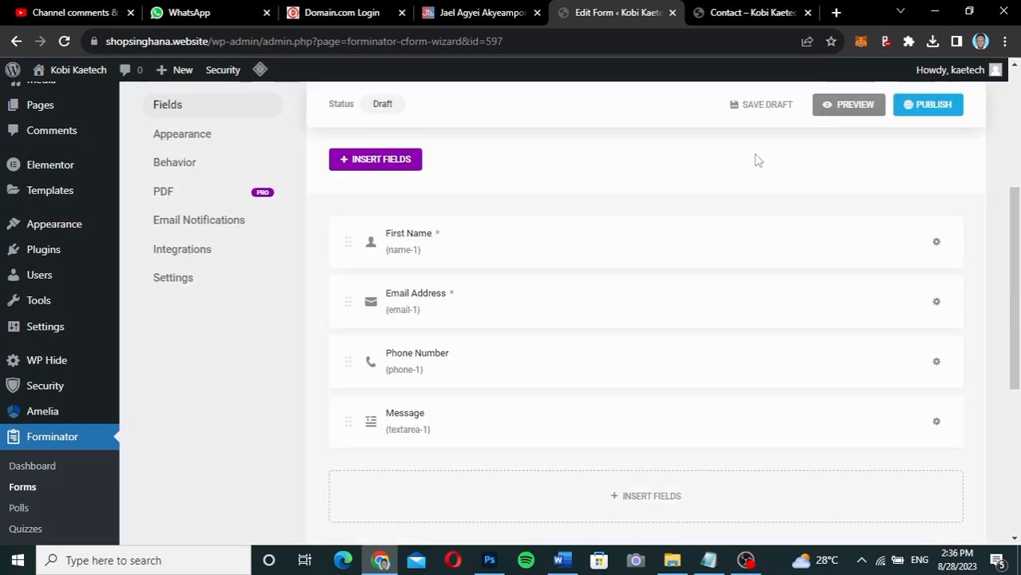
click(935, 243)
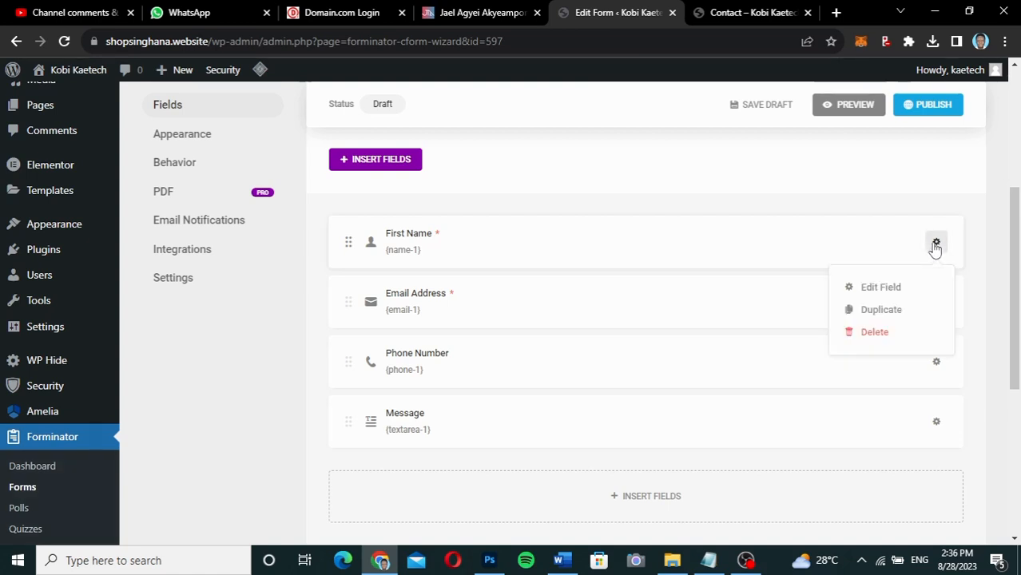
click(880, 289)
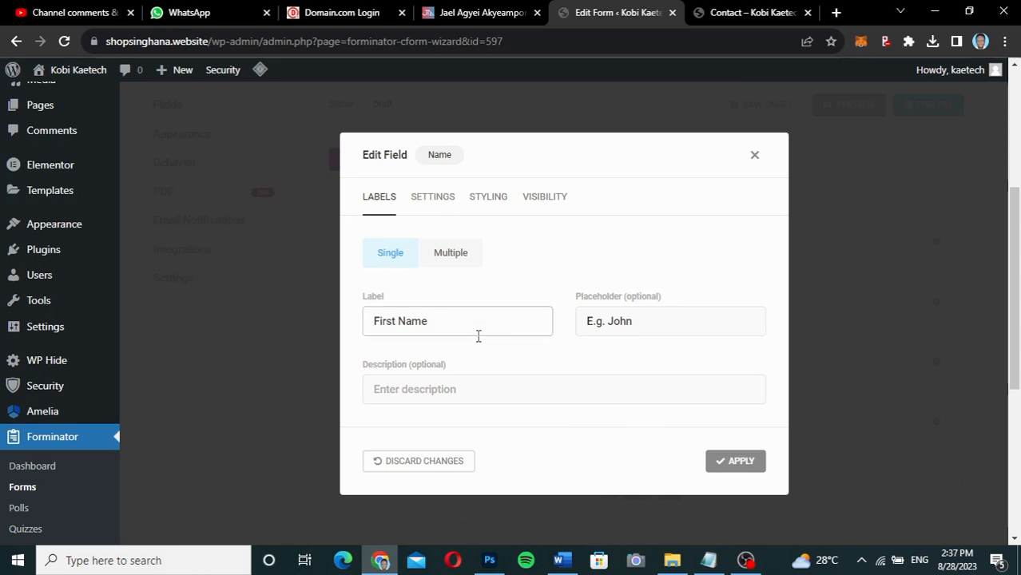
Change the field label to 'Full Name' and the placeholder to 'E.g. John Doe'.
click(395, 320)
key(BackSpace)
key(BackSpace)
key(BackSpace)
key(BackSpace)
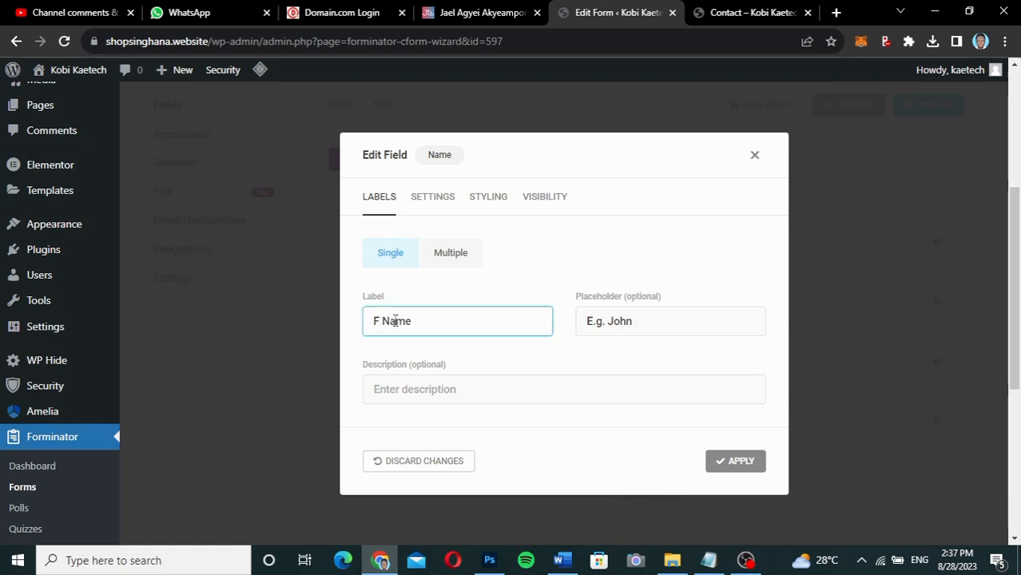
text(ull)
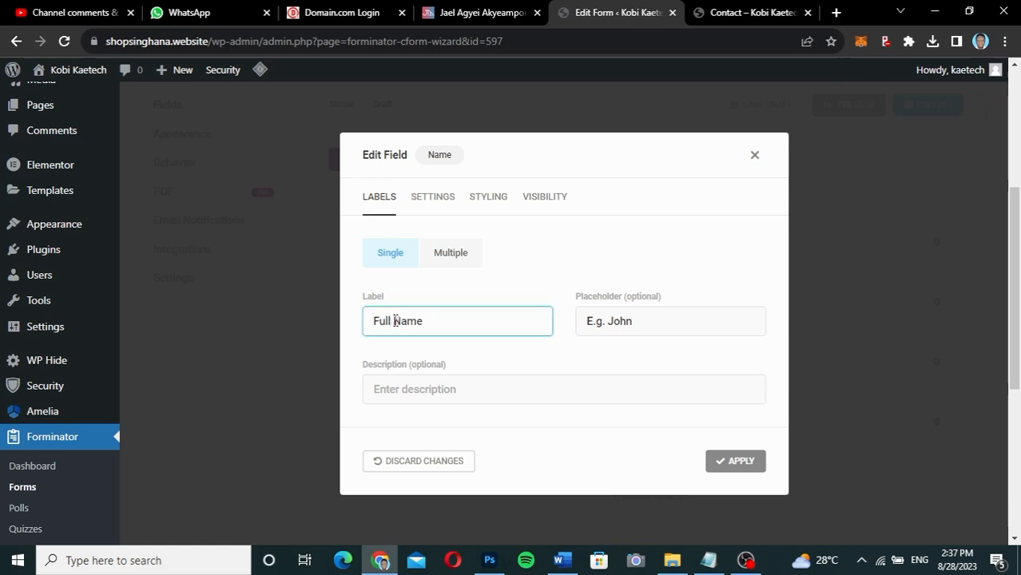
click(645, 323)
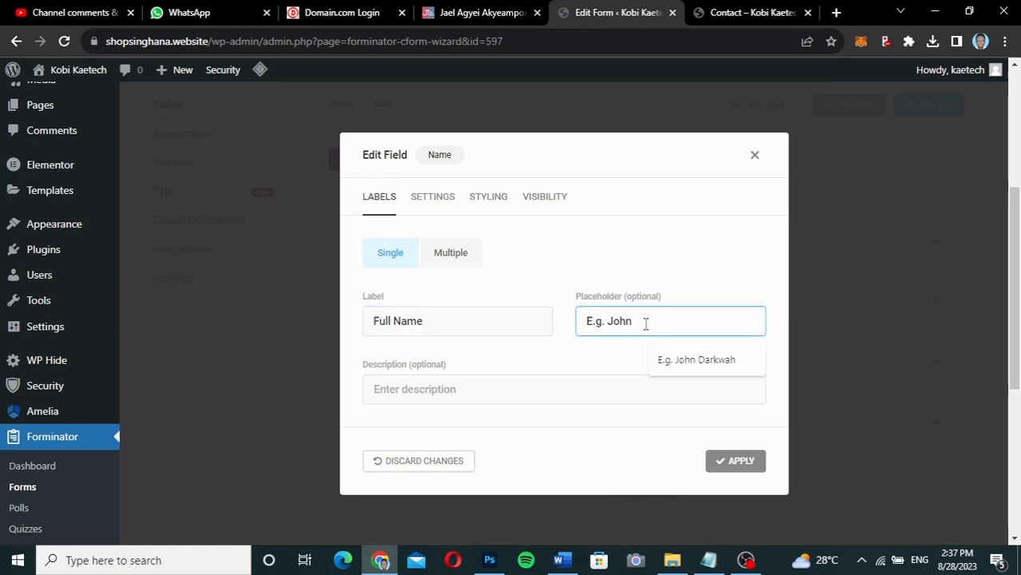
text(Doe)
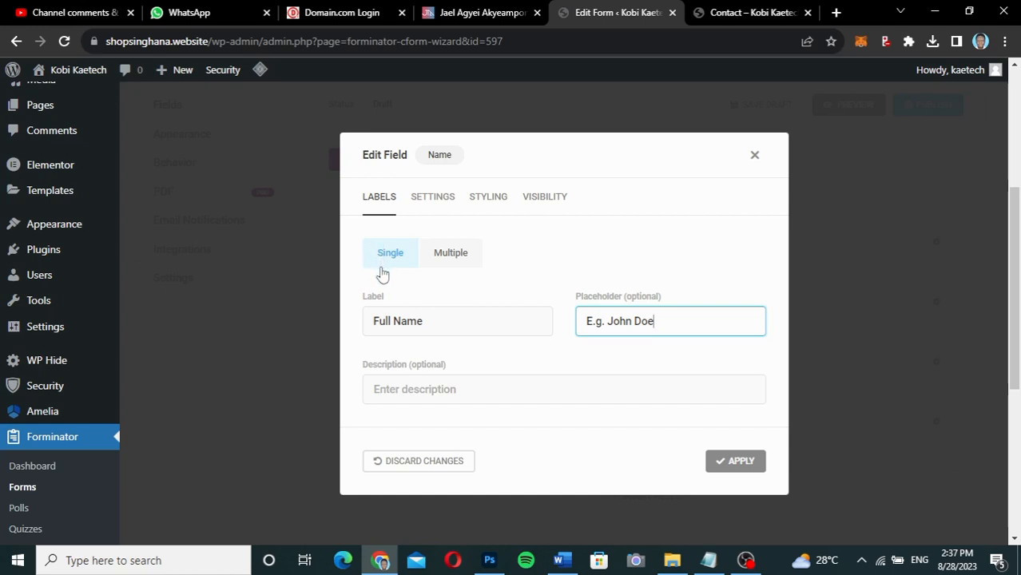
click(452, 257)
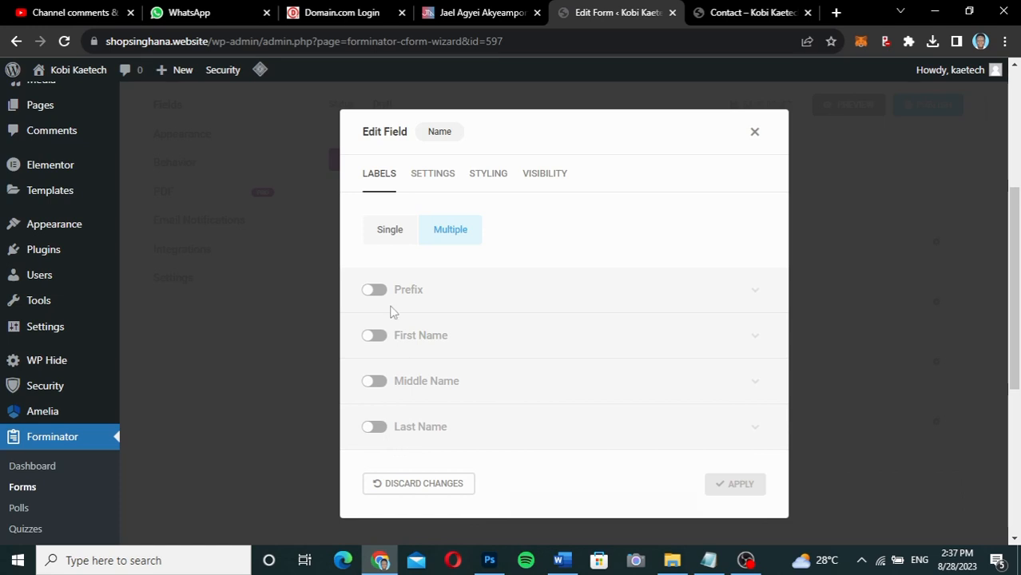
Keep the name as a single input and review its Required setting and error message.
click(389, 233)
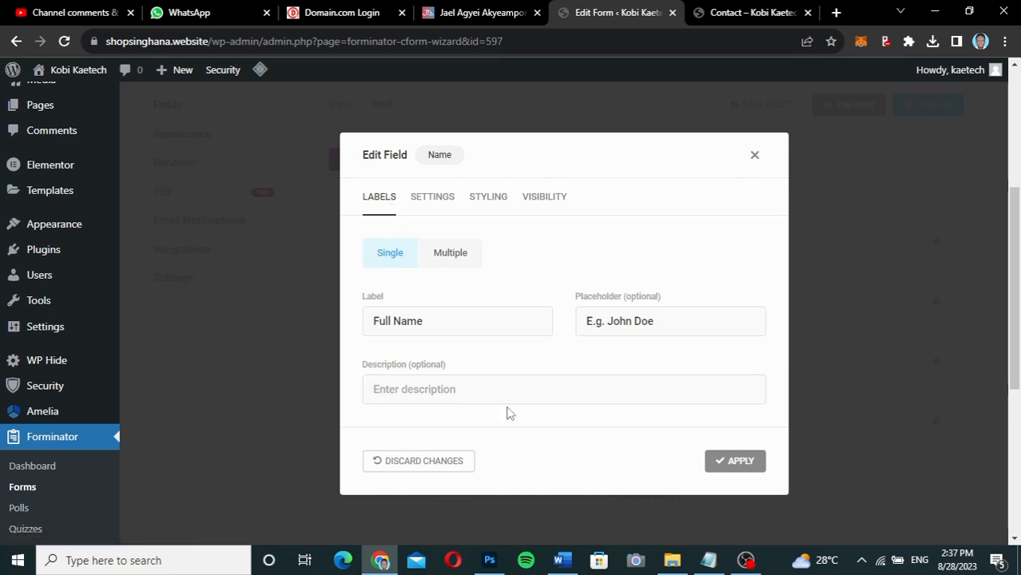
click(417, 201)
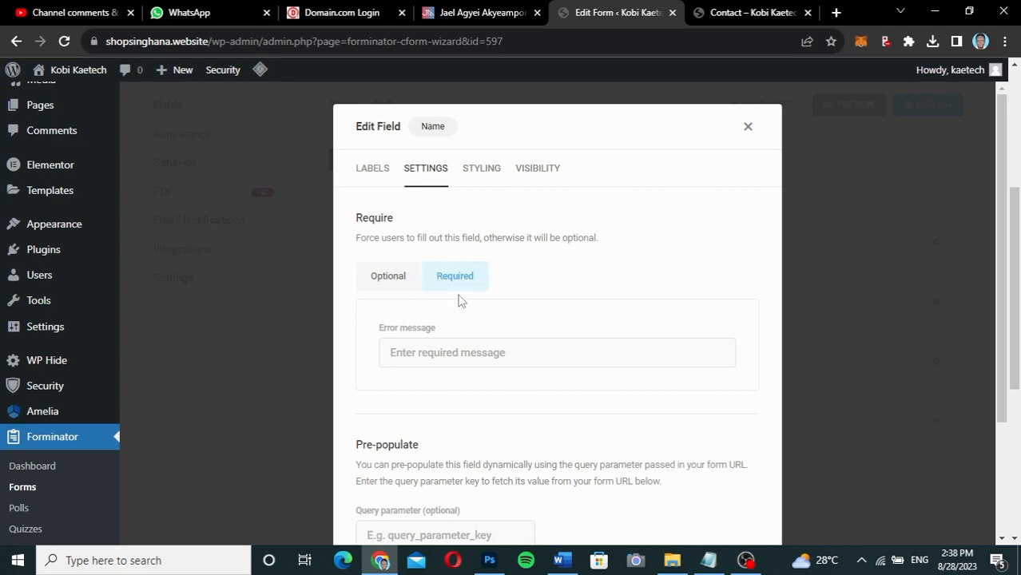
scroll(516, 395, down, 2)
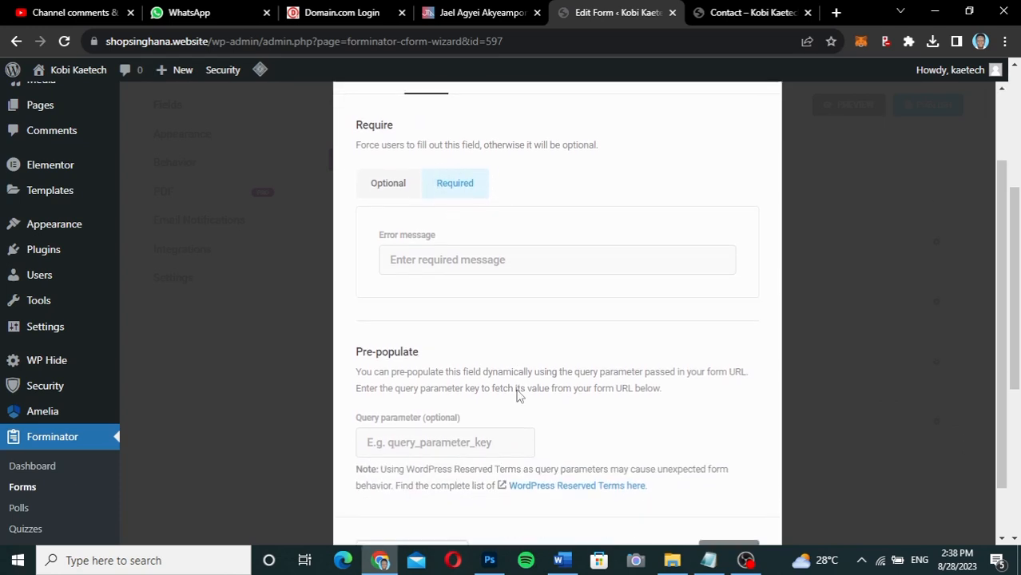
click(427, 256)
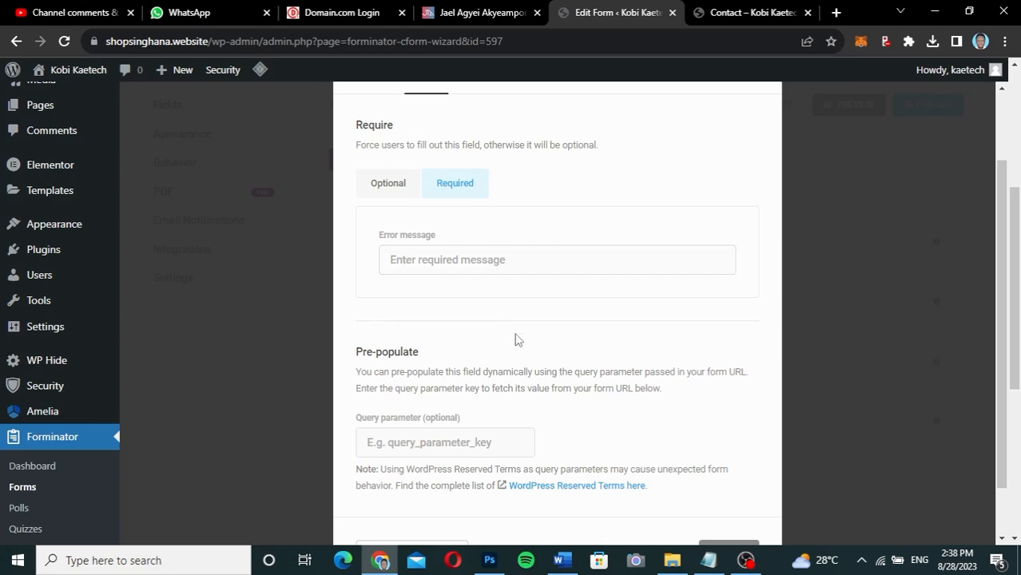
scroll(515, 385, down, 1)
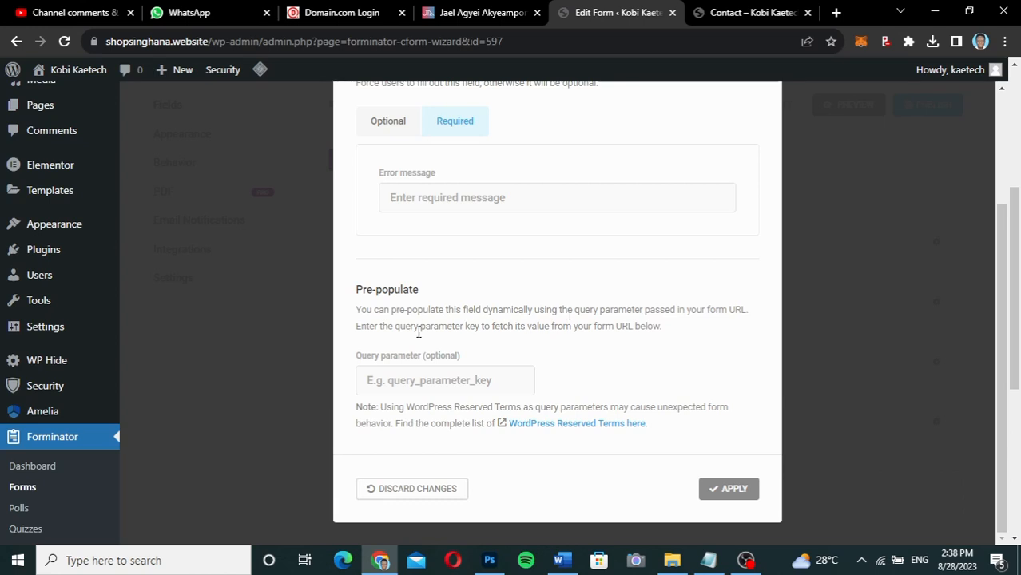
scroll(684, 313, up, 2)
scroll(684, 312, down, 2)
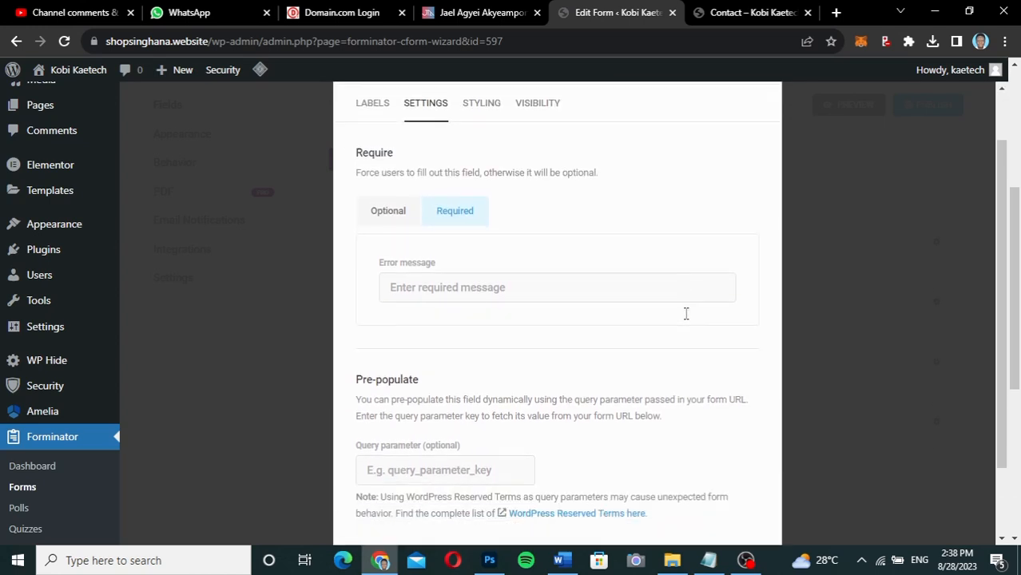
scroll(682, 312, up, 2)
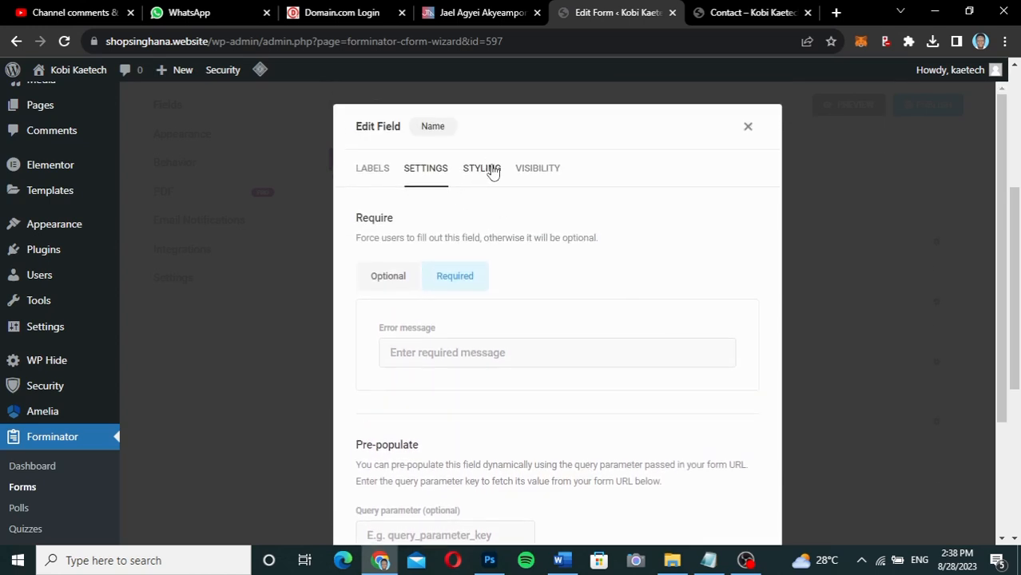
Look over the Styling and Visibility tabs, then apply the Name field changes.
click(490, 169)
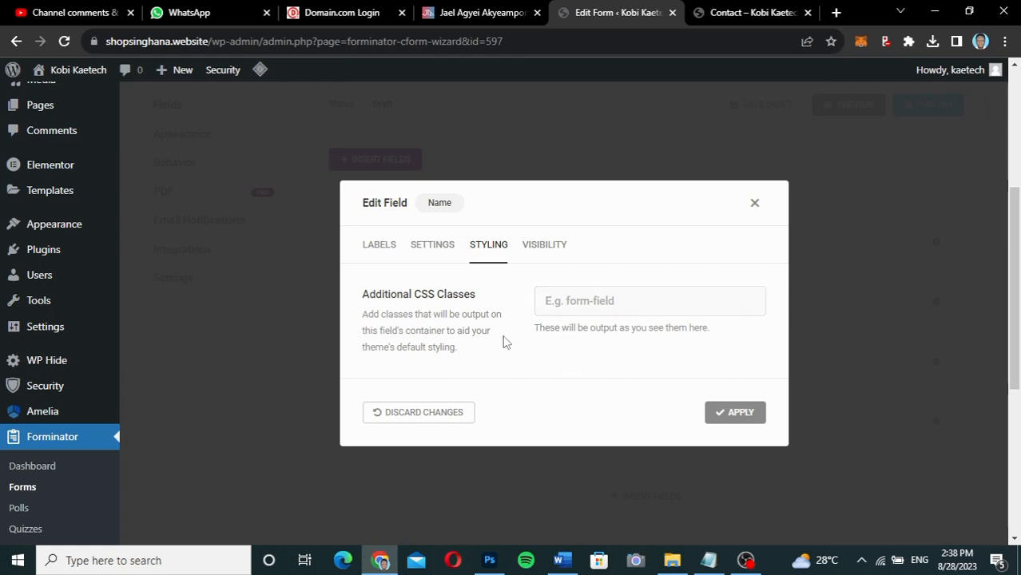
click(535, 246)
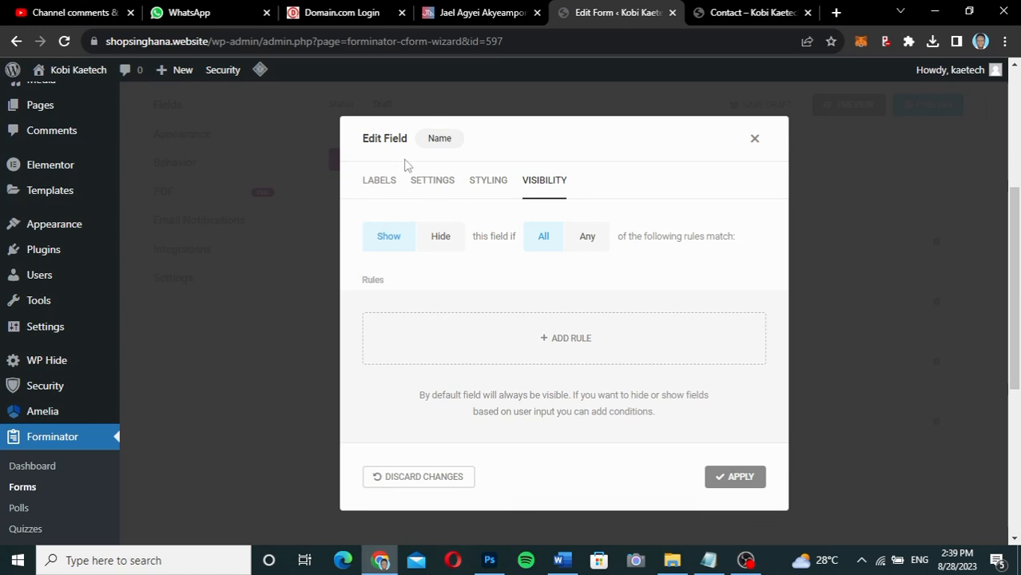
click(432, 180)
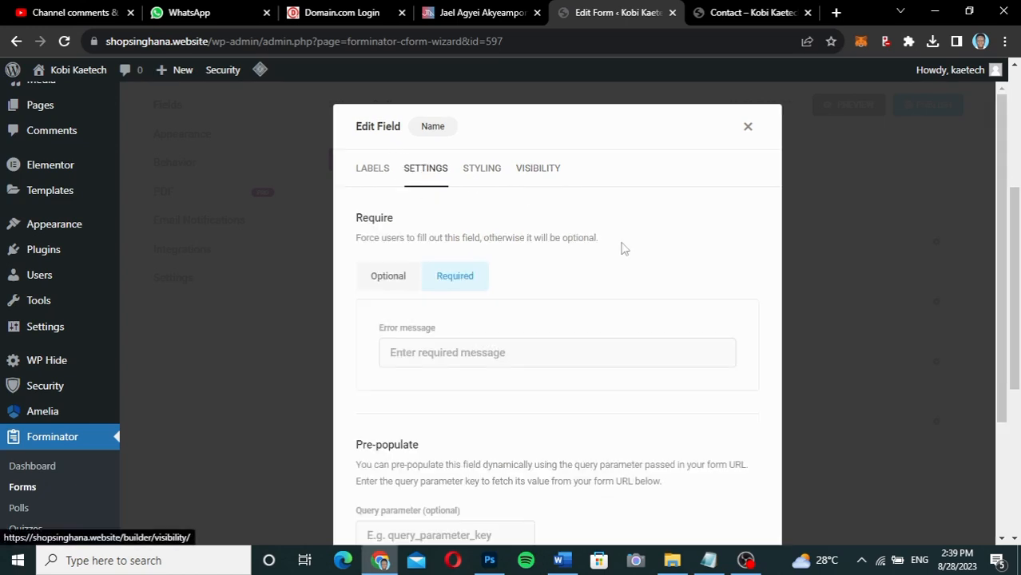
scroll(619, 246, down, 2)
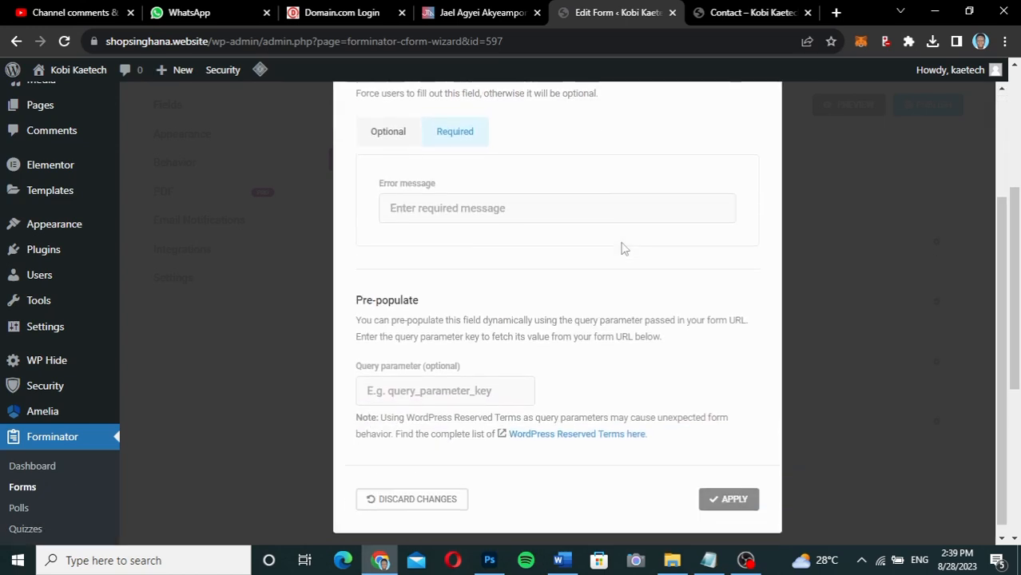
click(724, 490)
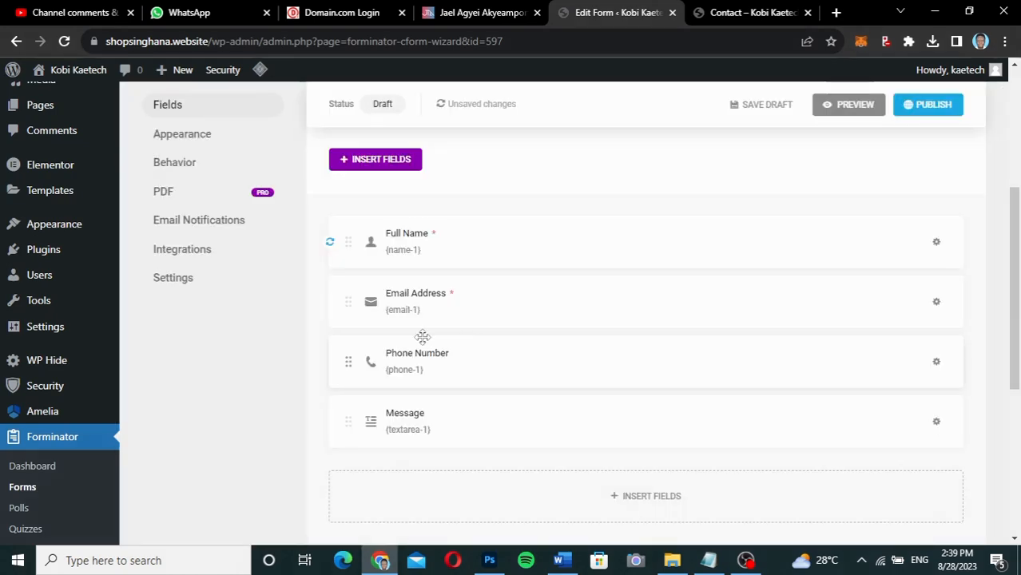
click(532, 302)
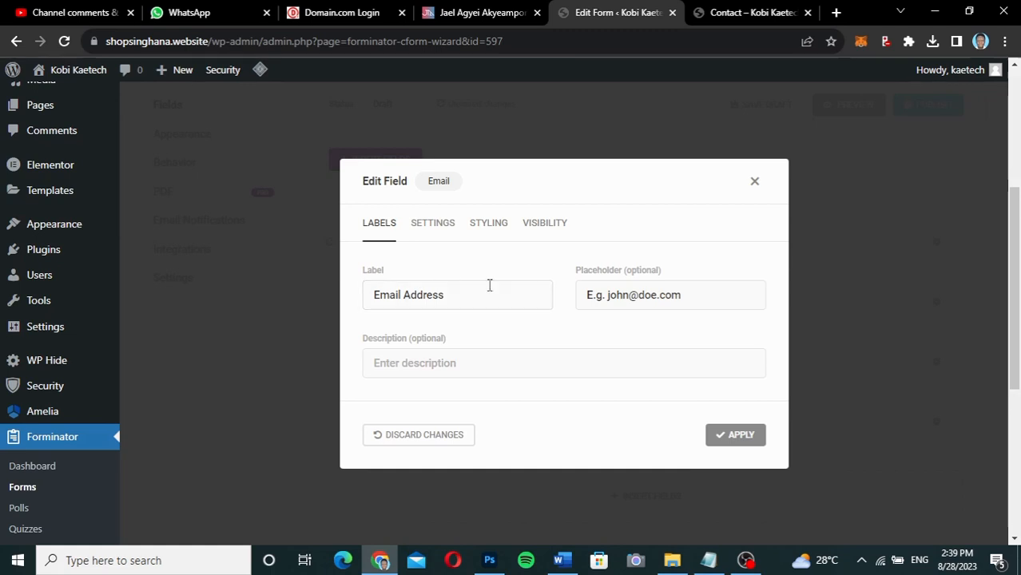
click(444, 226)
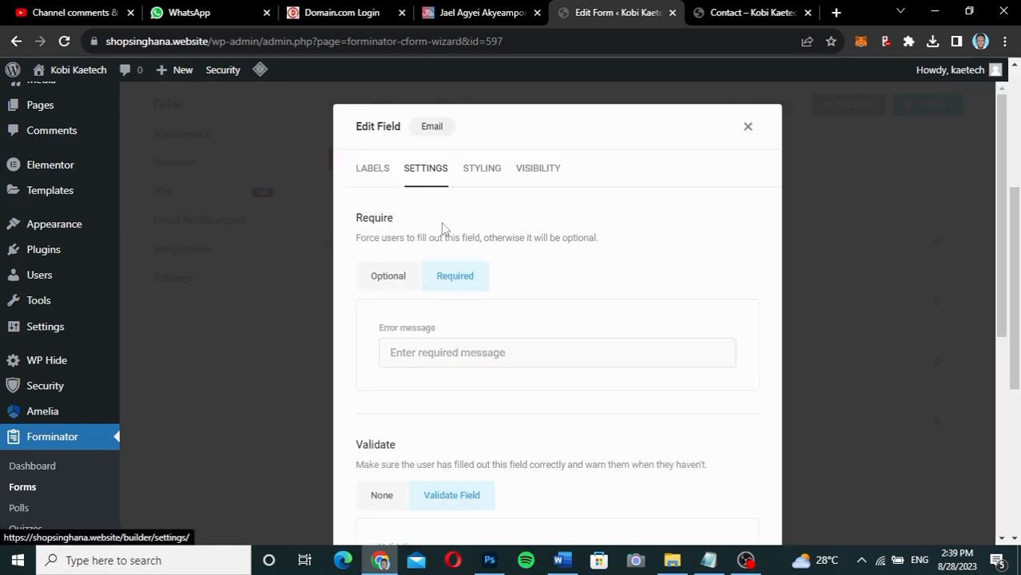
click(478, 174)
click(535, 246)
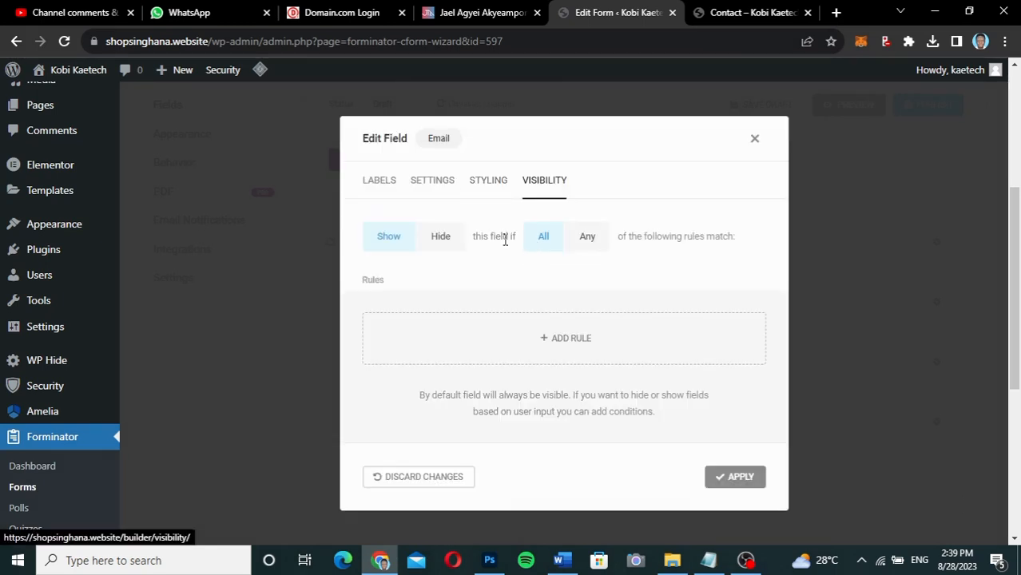
click(378, 181)
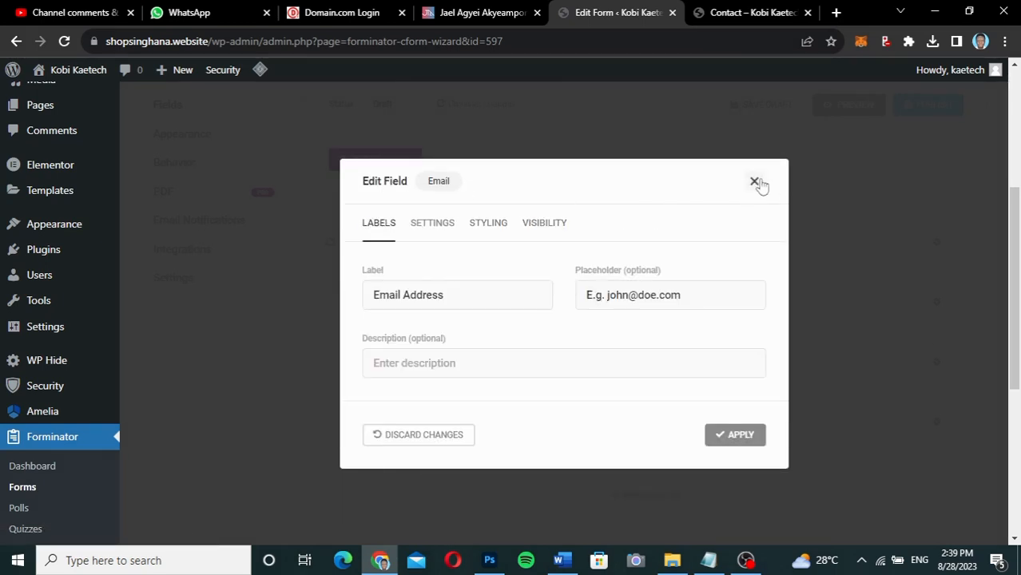
click(733, 436)
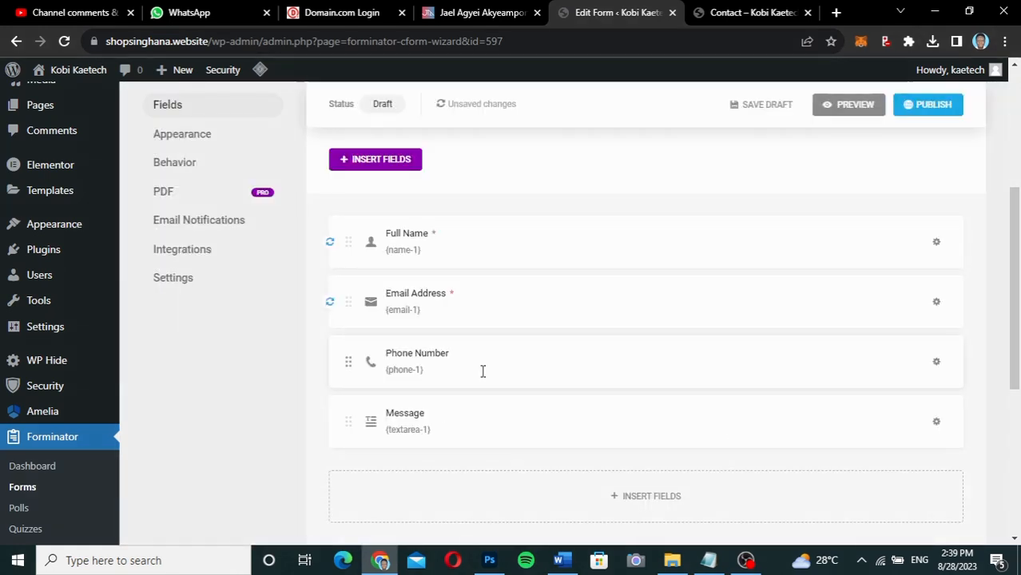
click(482, 371)
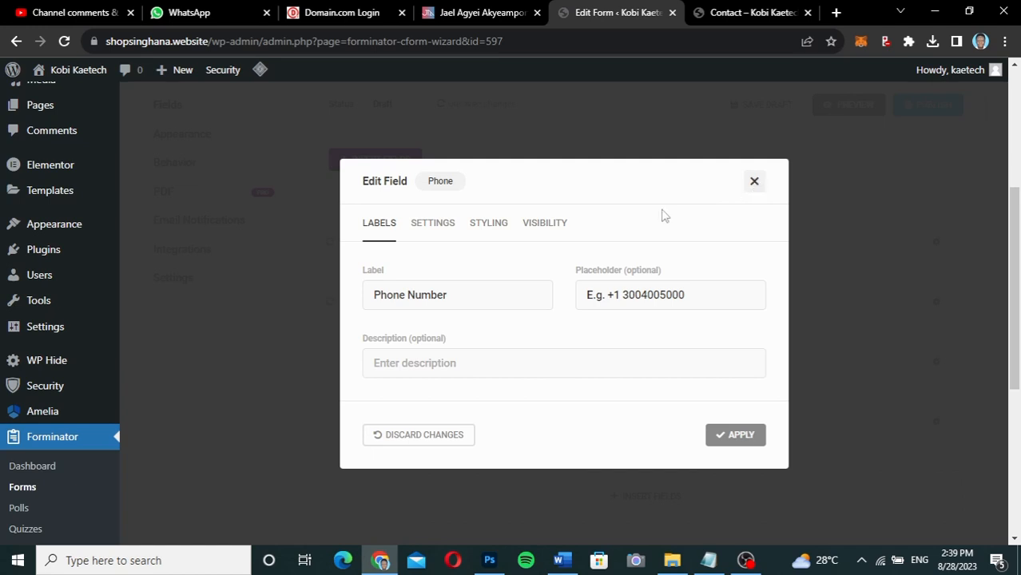
Switch the Phone field's validation to International format.
click(433, 224)
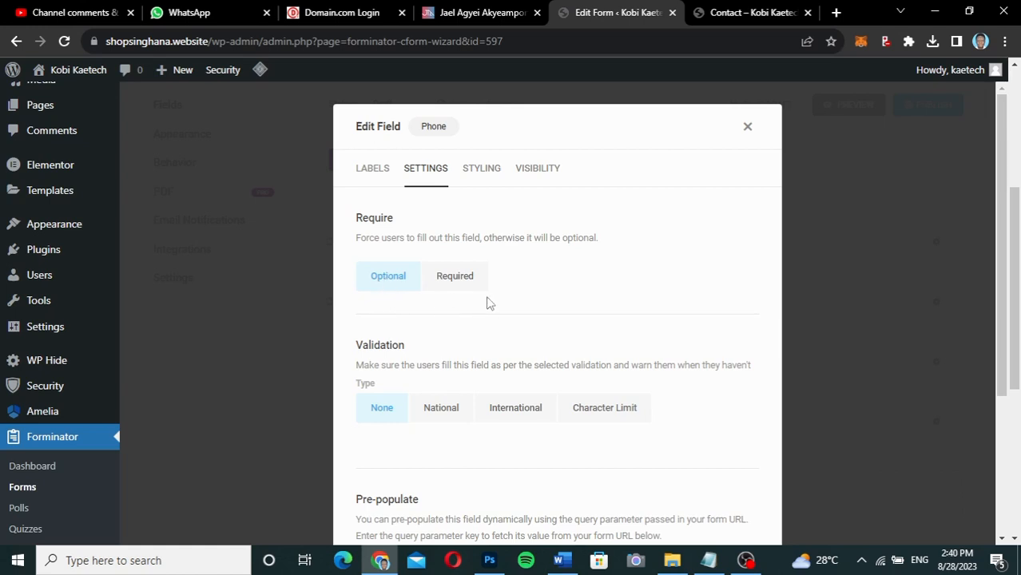
click(515, 415)
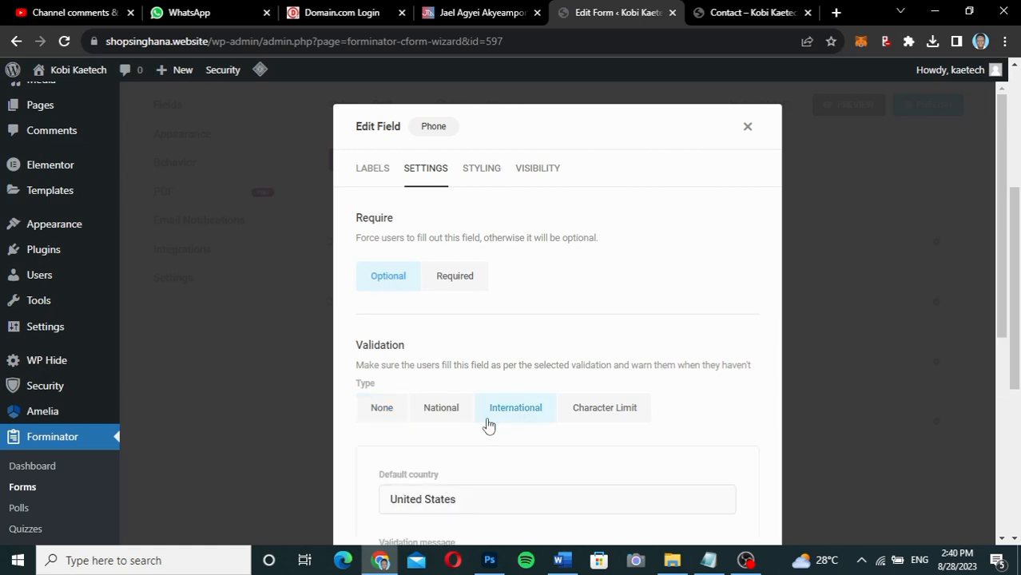
scroll(546, 447, down, 2)
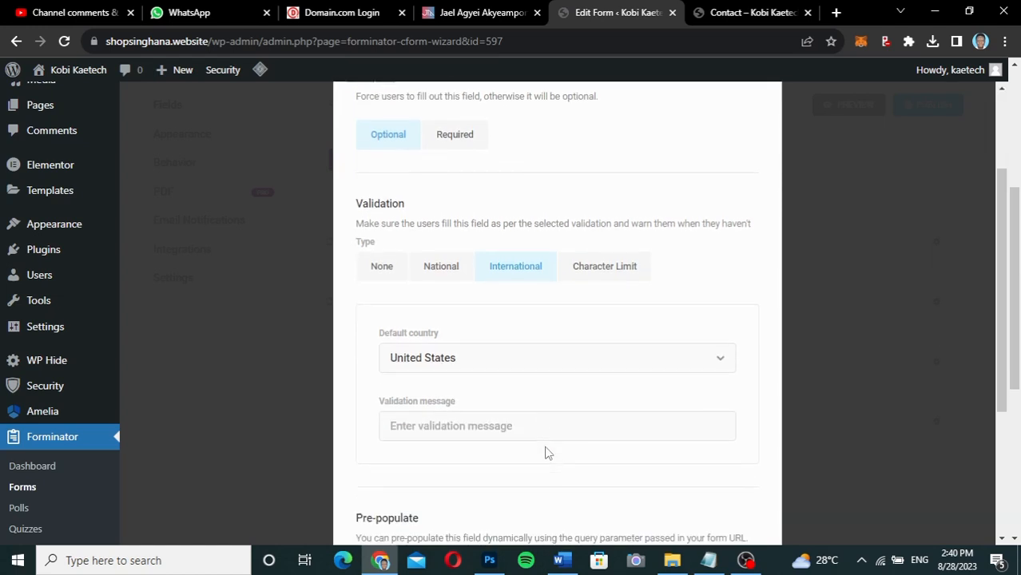
Choose Ghana (Gaana) as the default country and apply the Phone field settings.
click(515, 339)
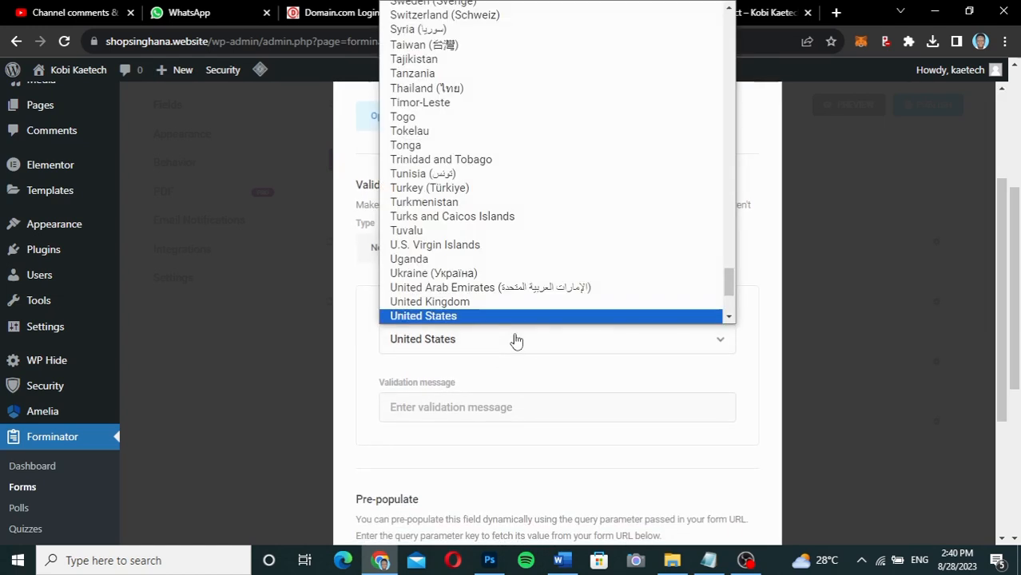
click(515, 341)
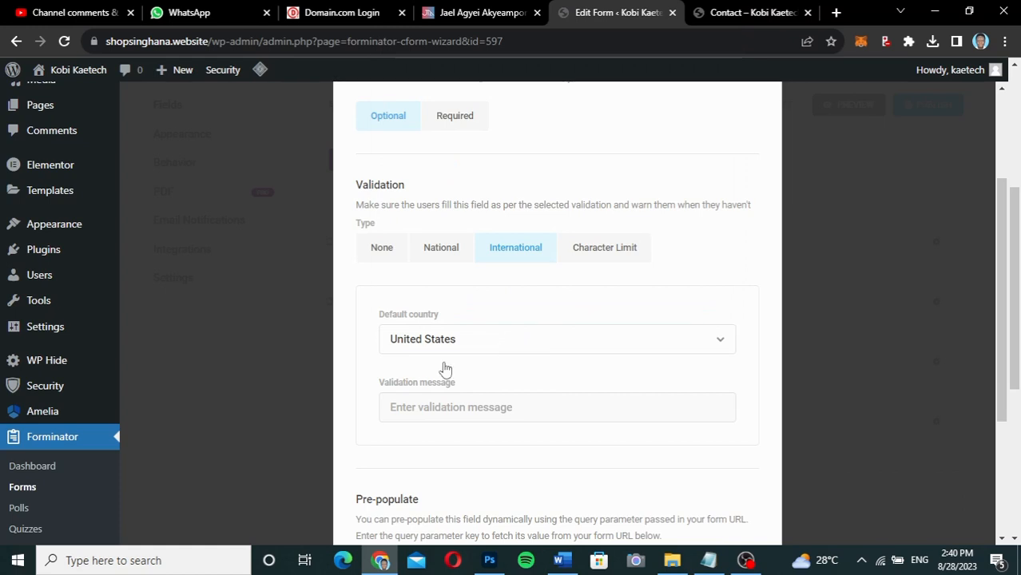
click(493, 342)
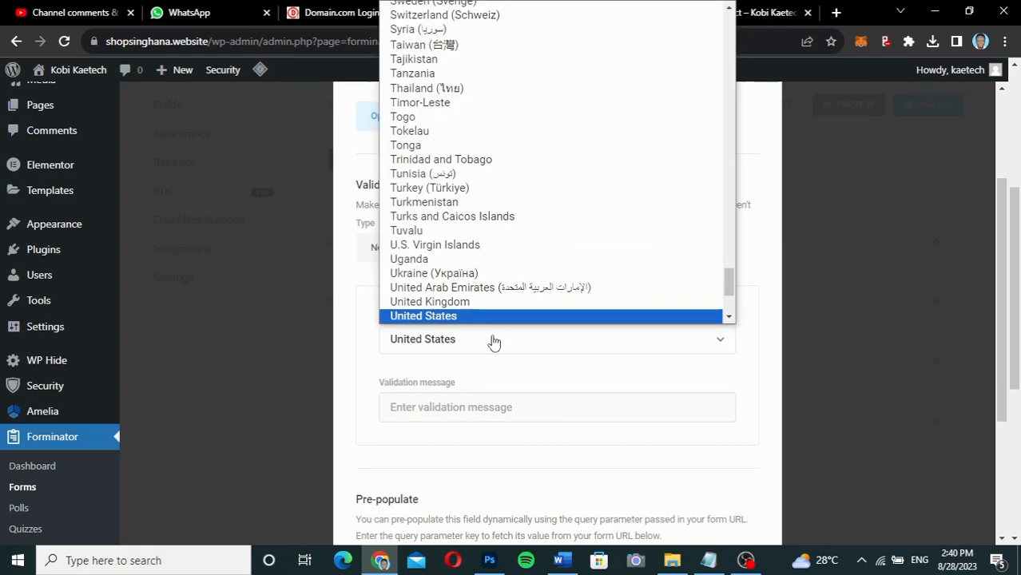
text(gh)
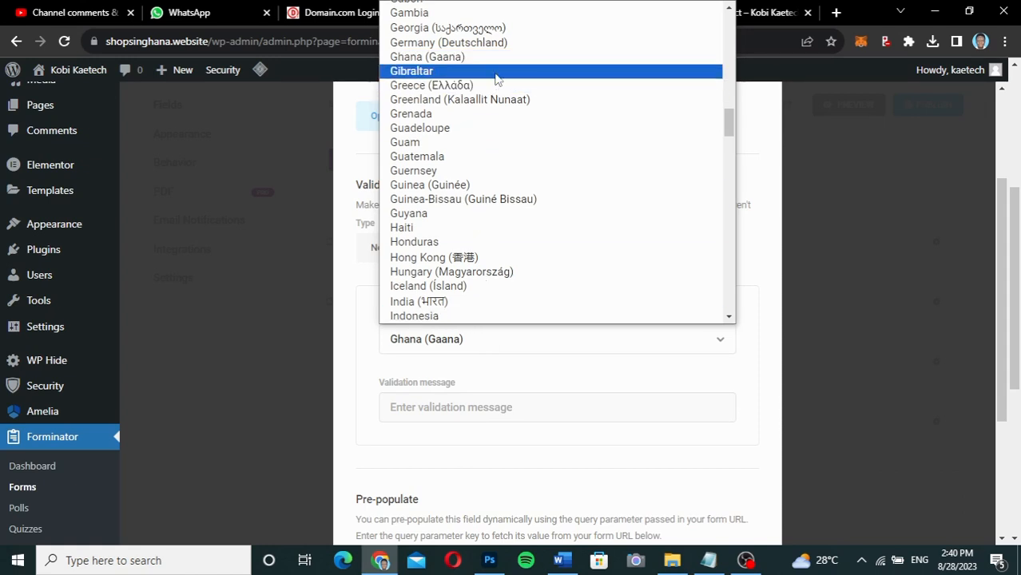
click(495, 58)
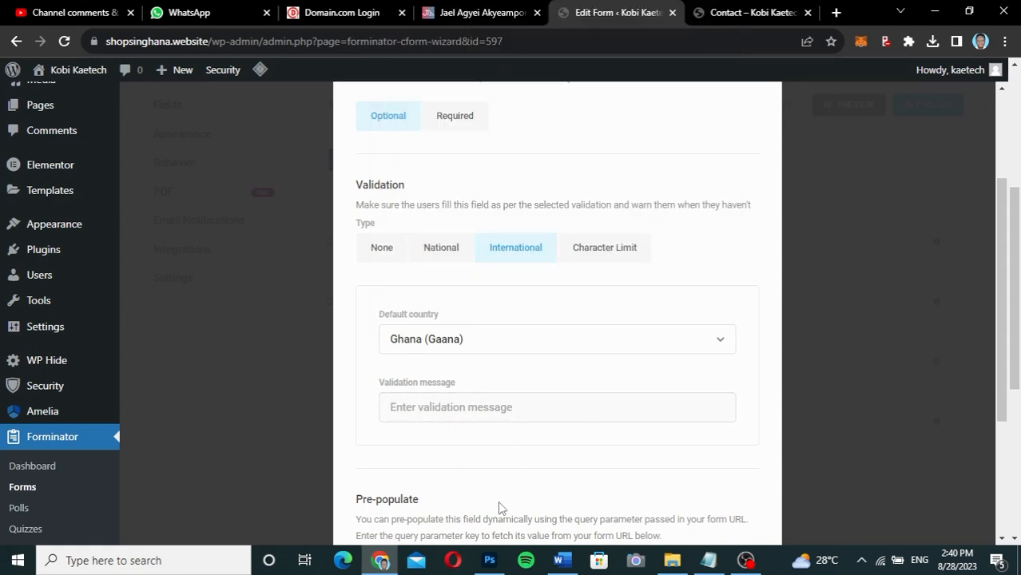
scroll(498, 501, down, 3)
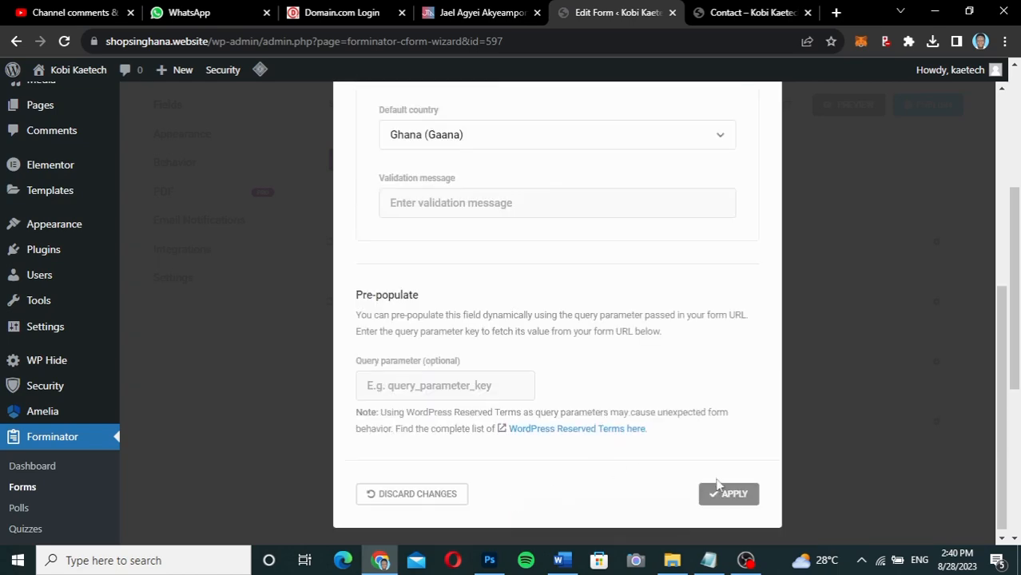
click(722, 494)
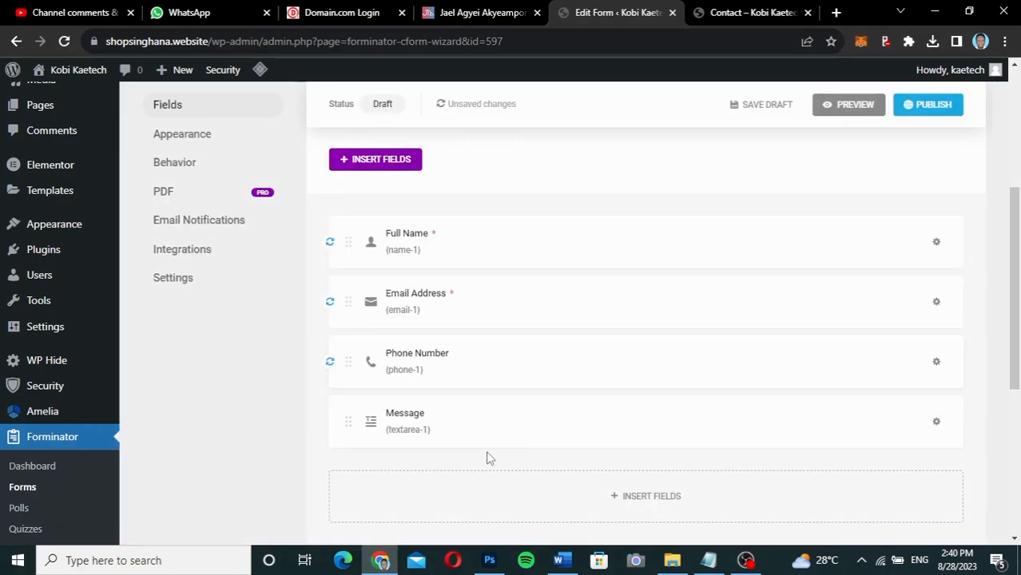
Relabel the Message field as 'Describe the Service You Want' and apply the change.
click(536, 429)
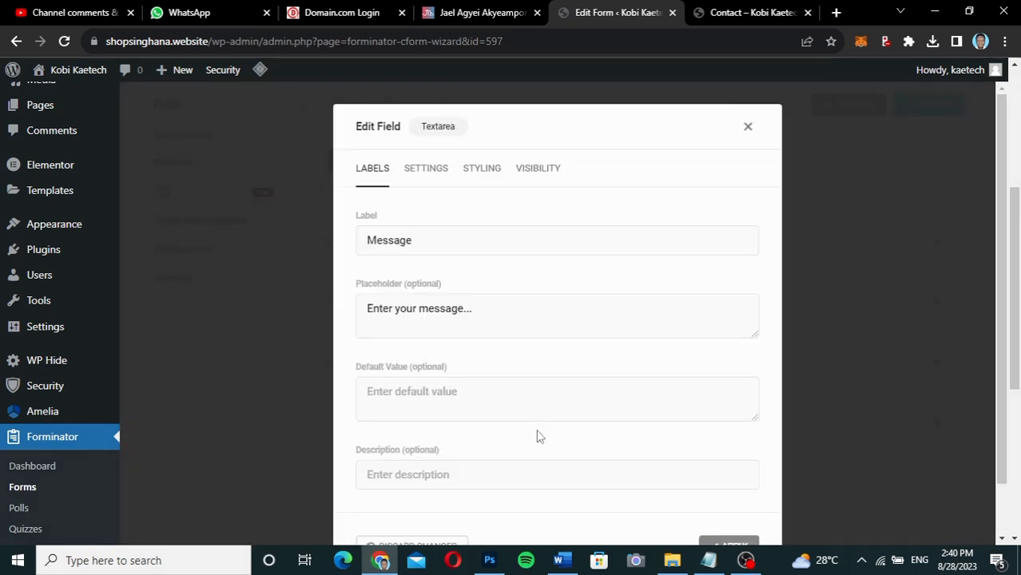
drag(414, 235, 326, 248)
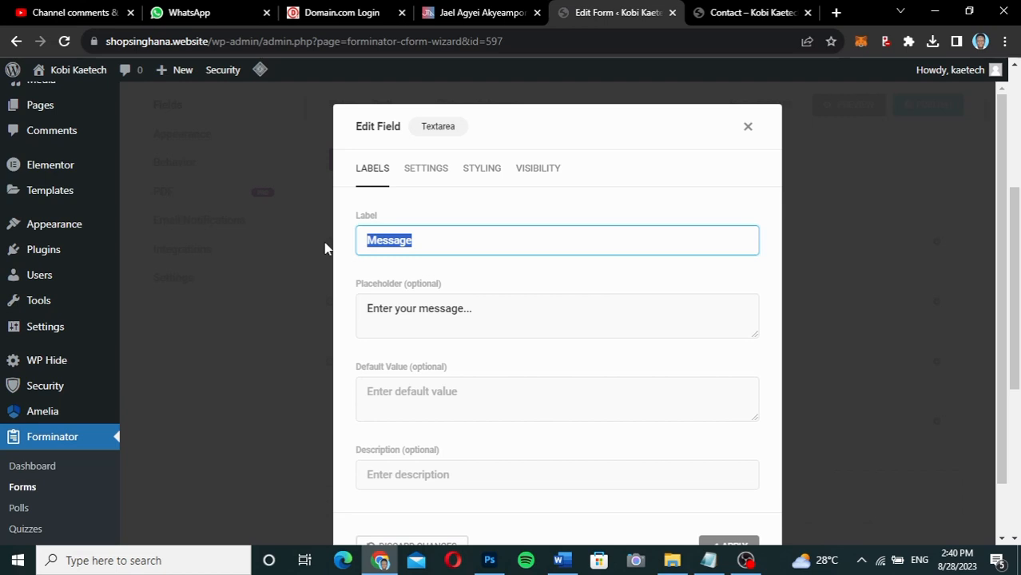
text(Describe the Service)
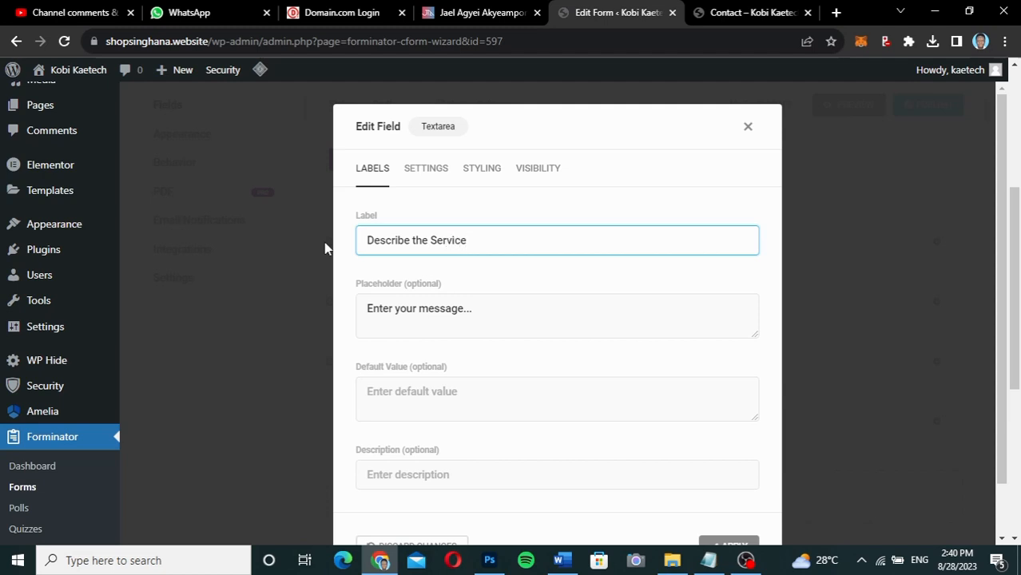
text(Want)
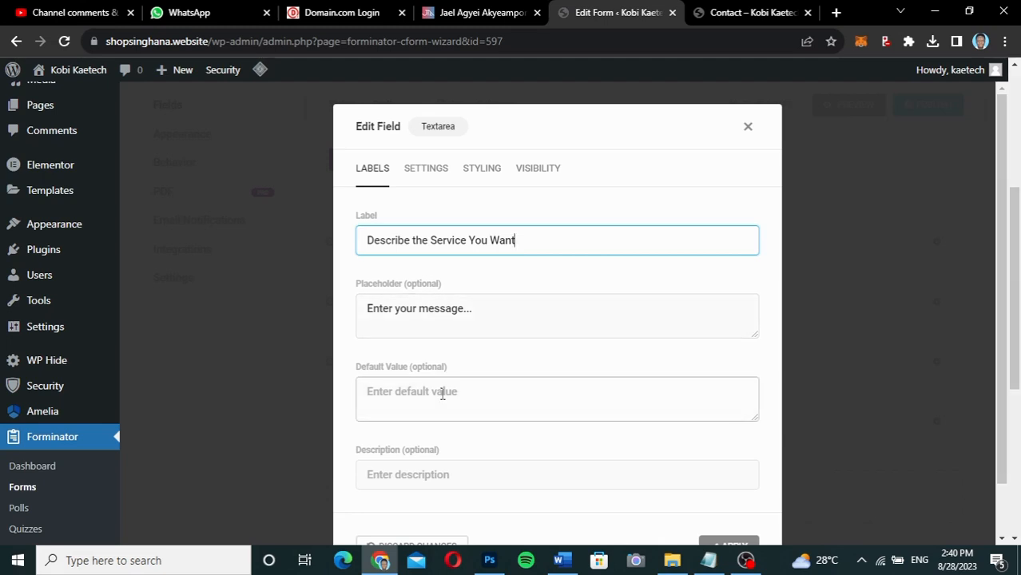
scroll(521, 372, down, 1)
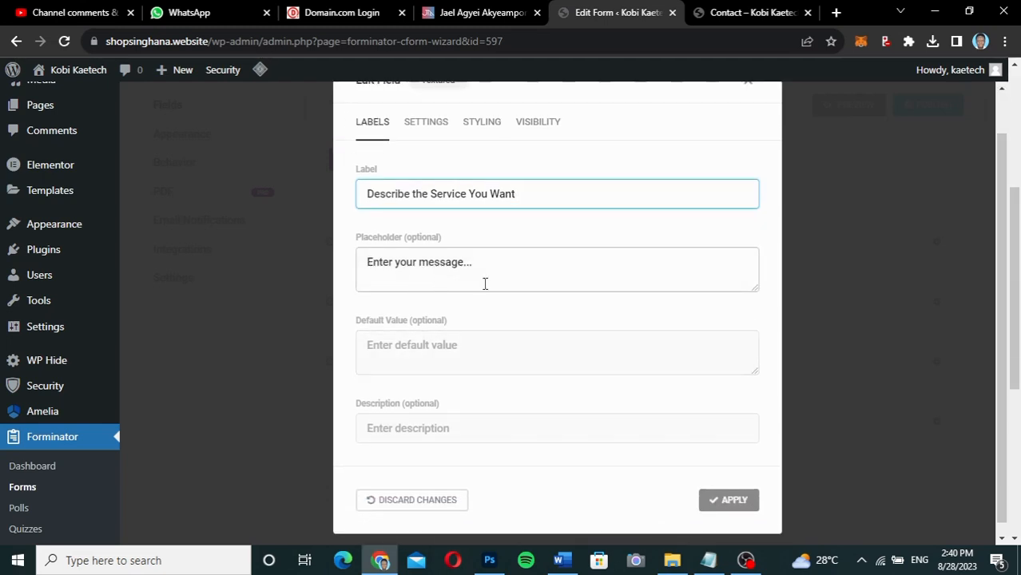
click(746, 507)
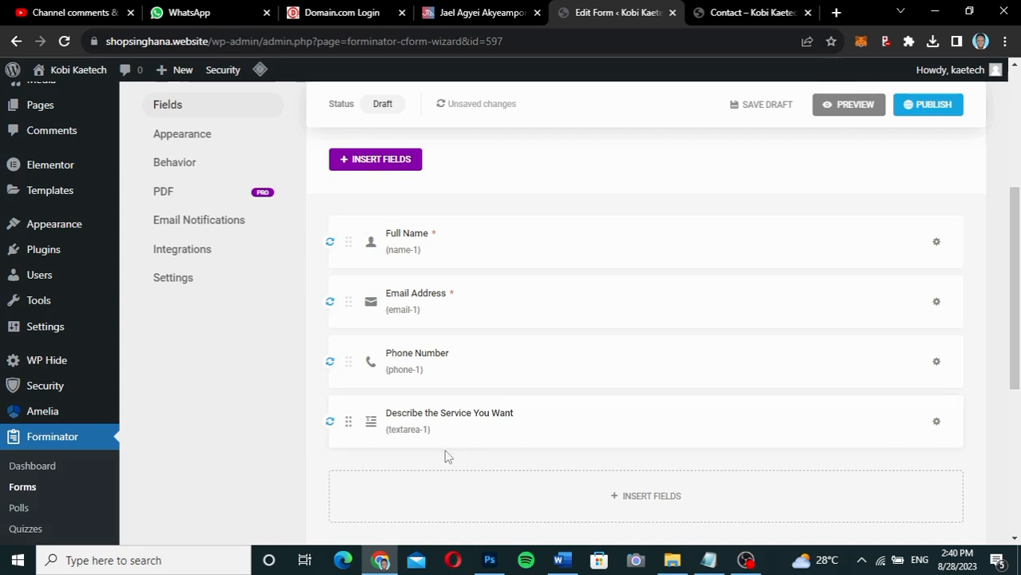
scroll(647, 440, down, 1)
scroll(647, 440, down, 2)
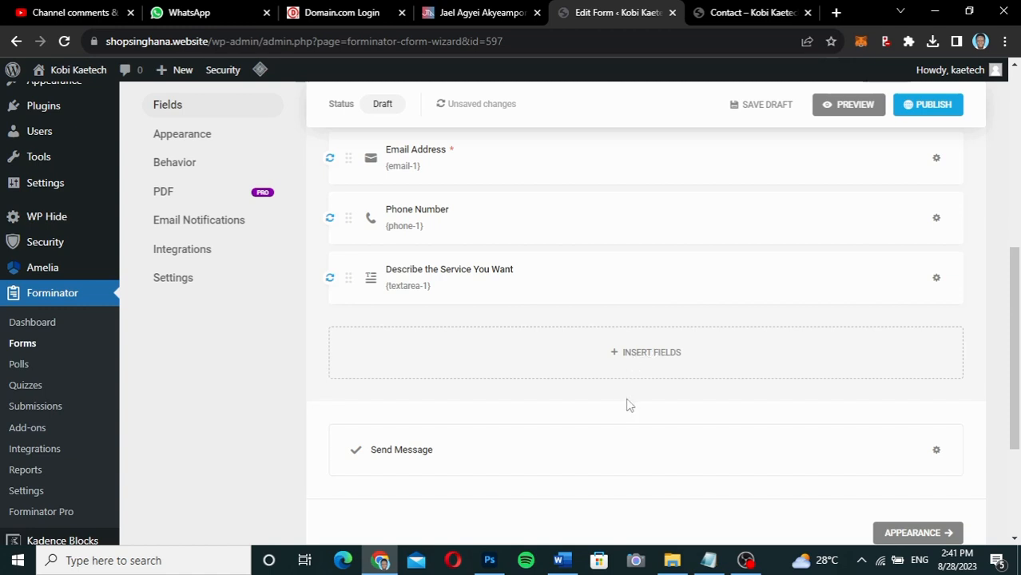
Insert a Select, a Checkbox and a Radio field into the form together.
click(666, 357)
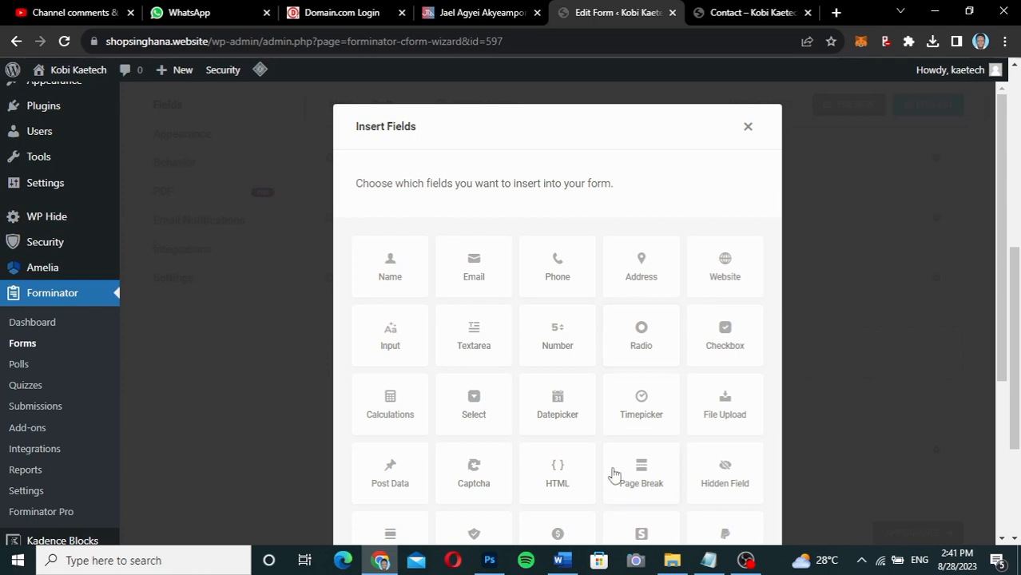
scroll(613, 474, down, 3)
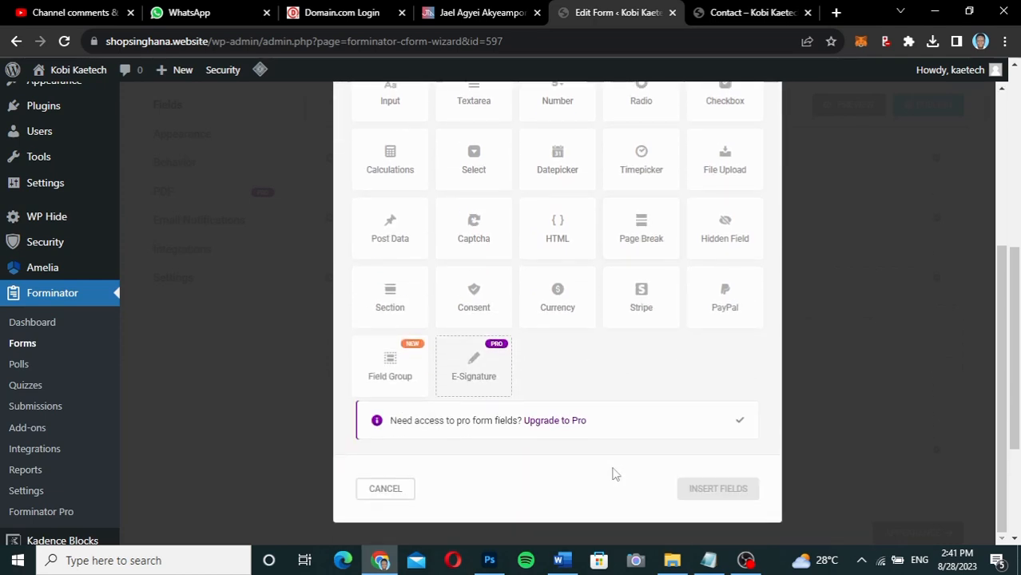
scroll(602, 367, up, 2)
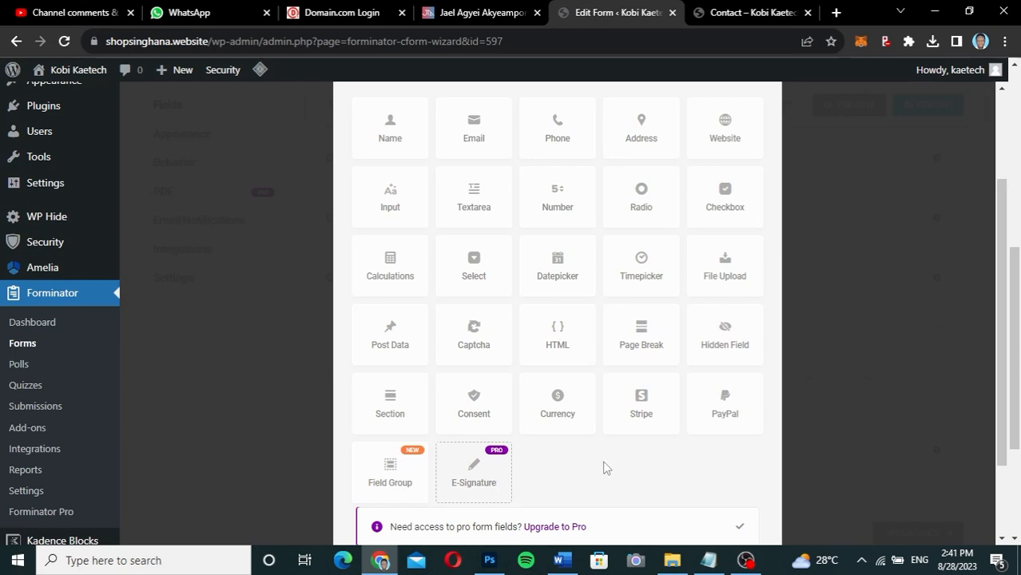
scroll(604, 468, down, 2)
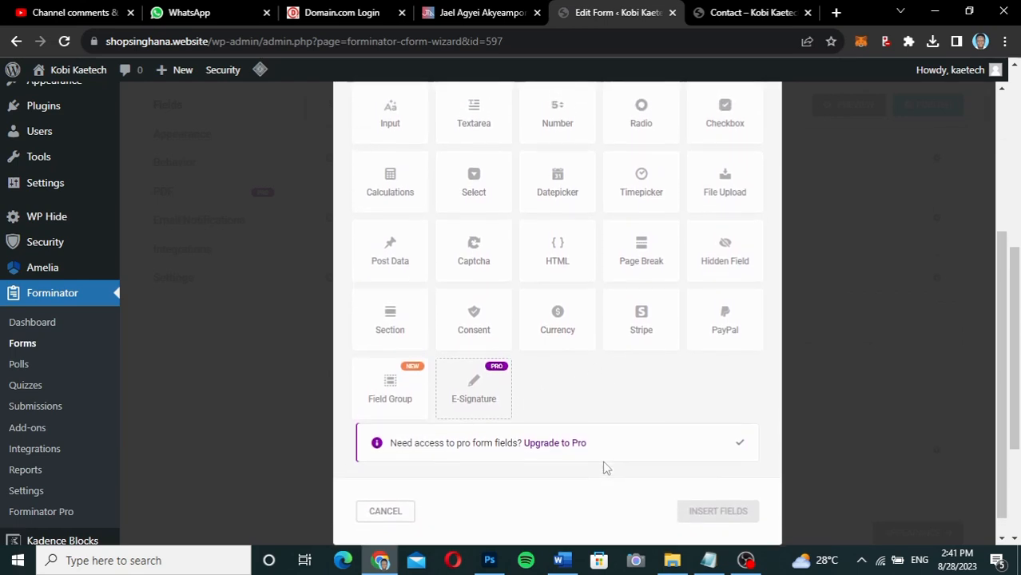
scroll(605, 468, up, 2)
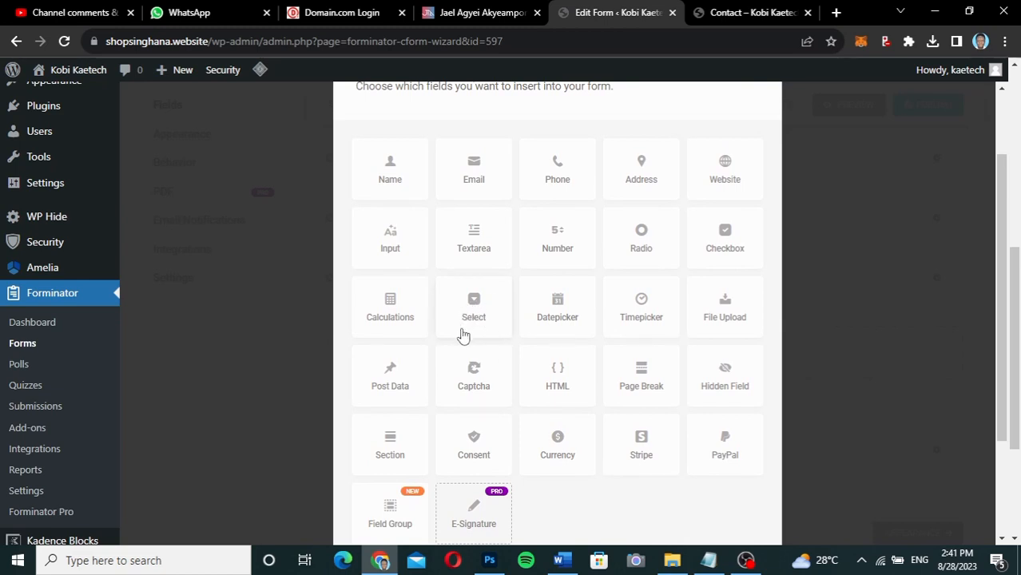
click(469, 321)
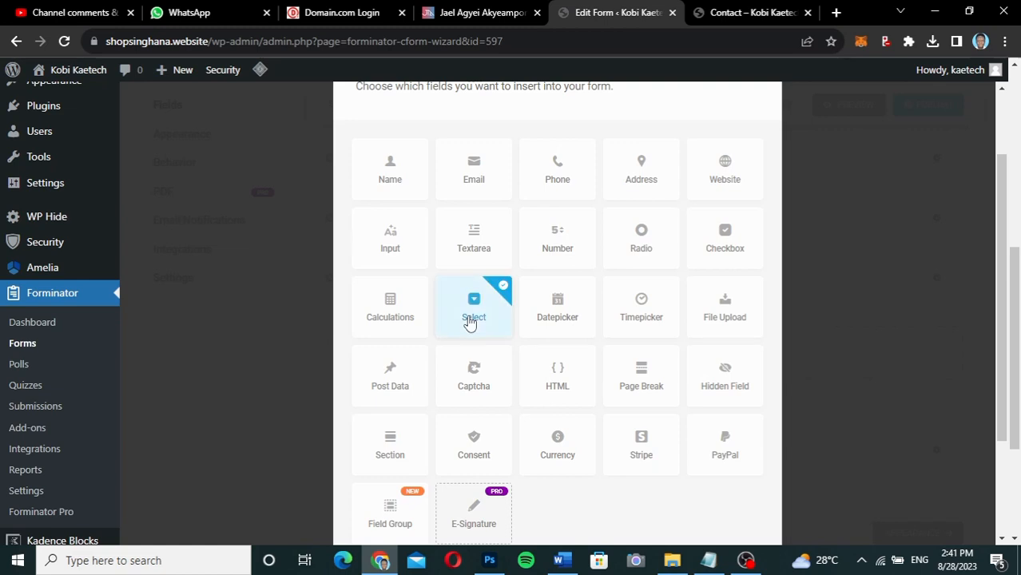
click(734, 252)
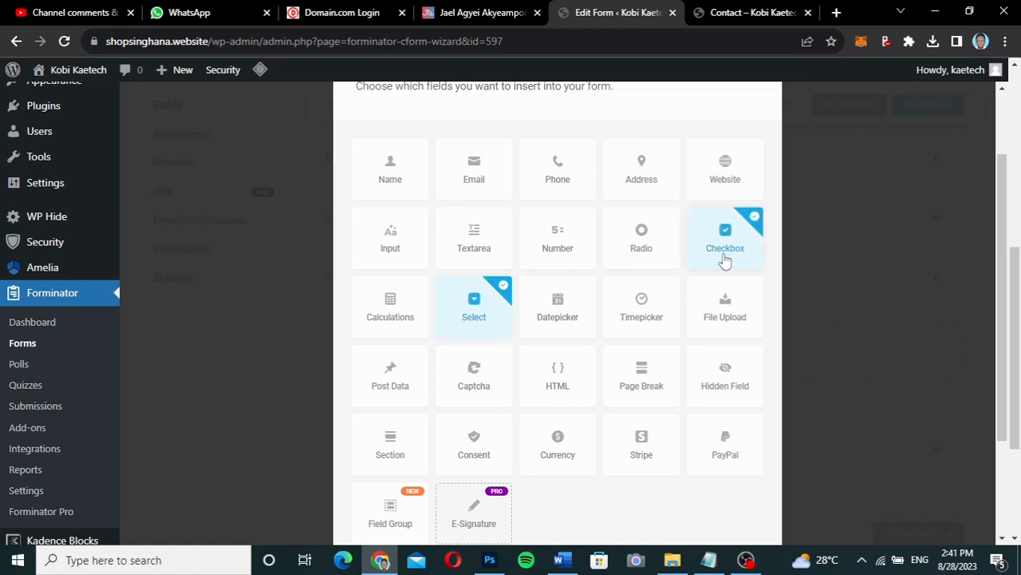
click(650, 251)
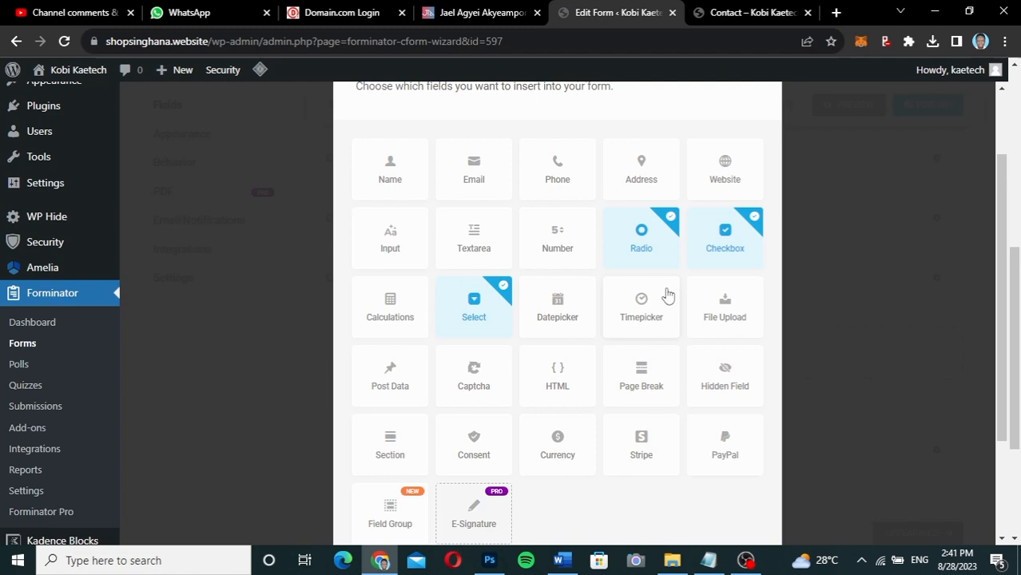
scroll(666, 296, down, 3)
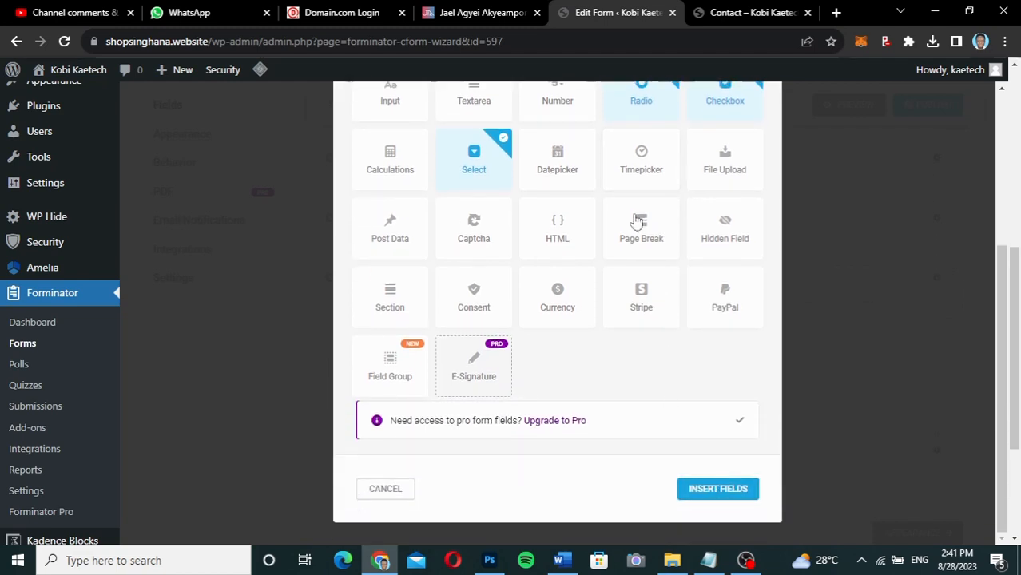
scroll(540, 315, up, 3)
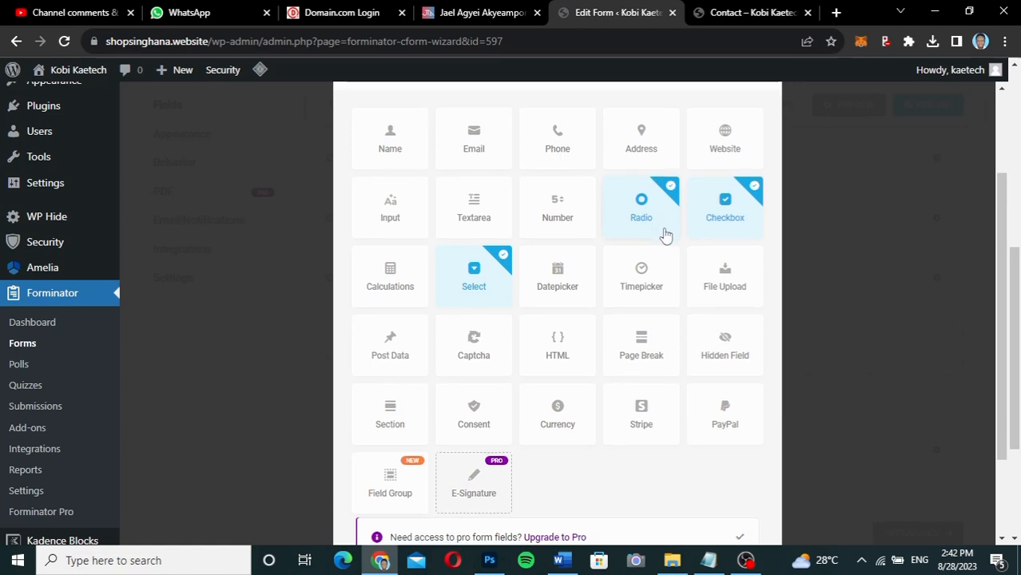
scroll(663, 234, down, 2)
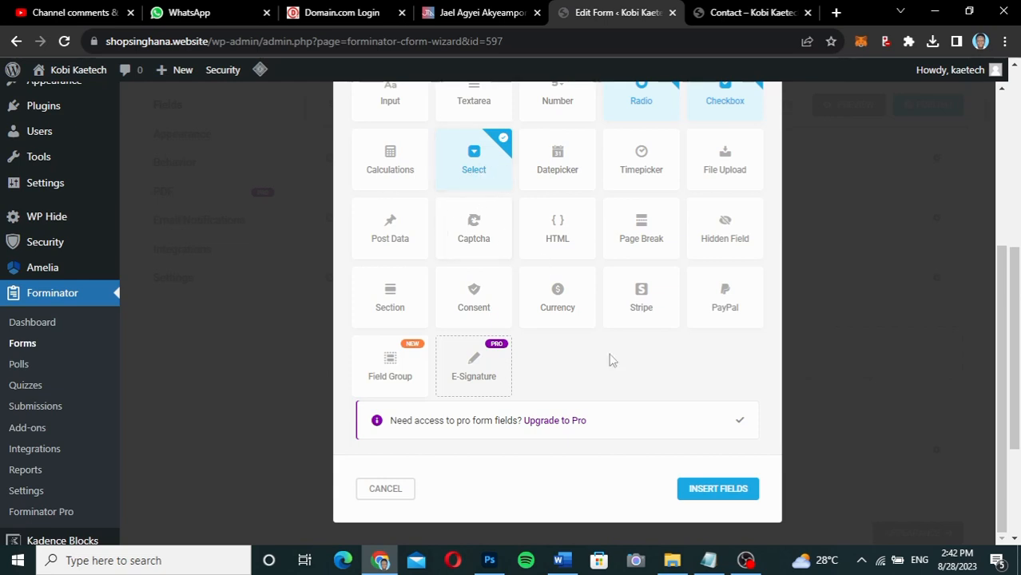
click(698, 490)
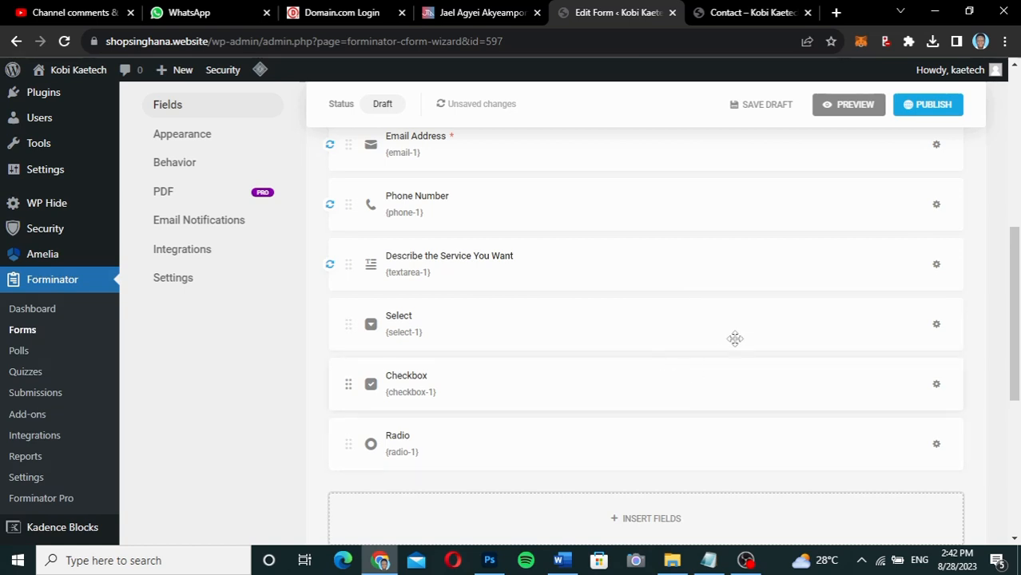
Open the new Select field and keep it as single choice after trying multiple.
click(624, 324)
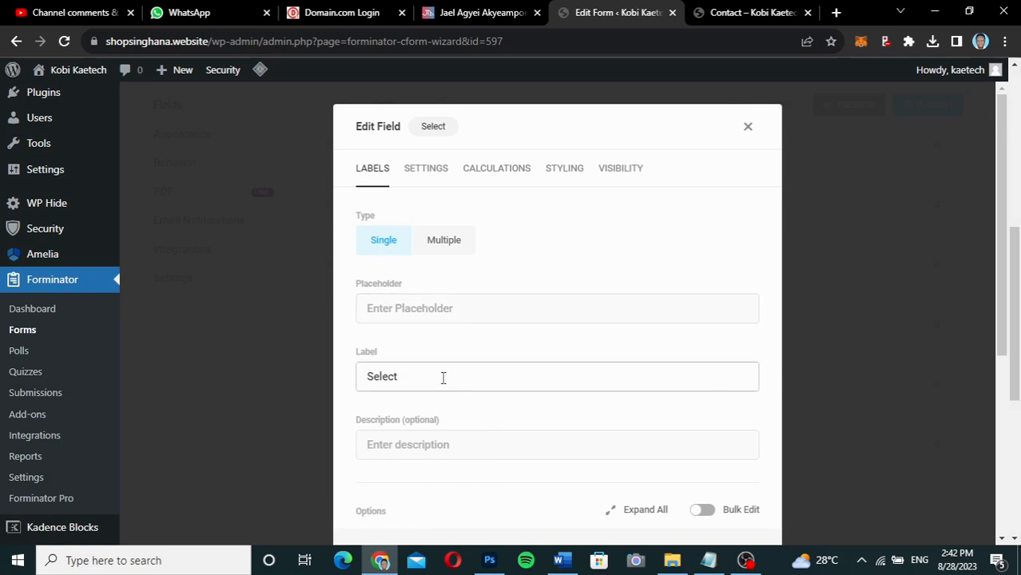
scroll(490, 375, down, 3)
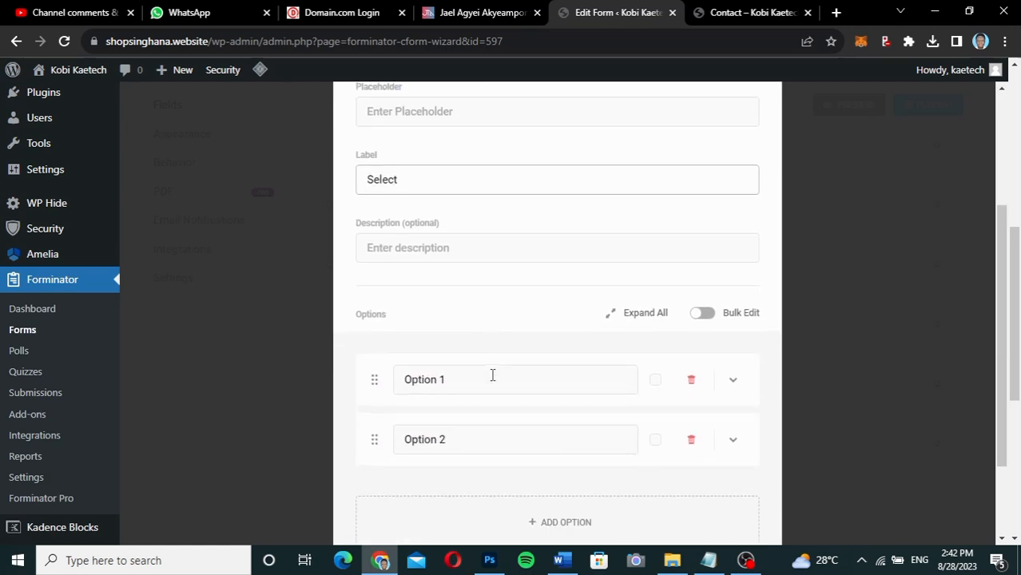
scroll(491, 374, up, 3)
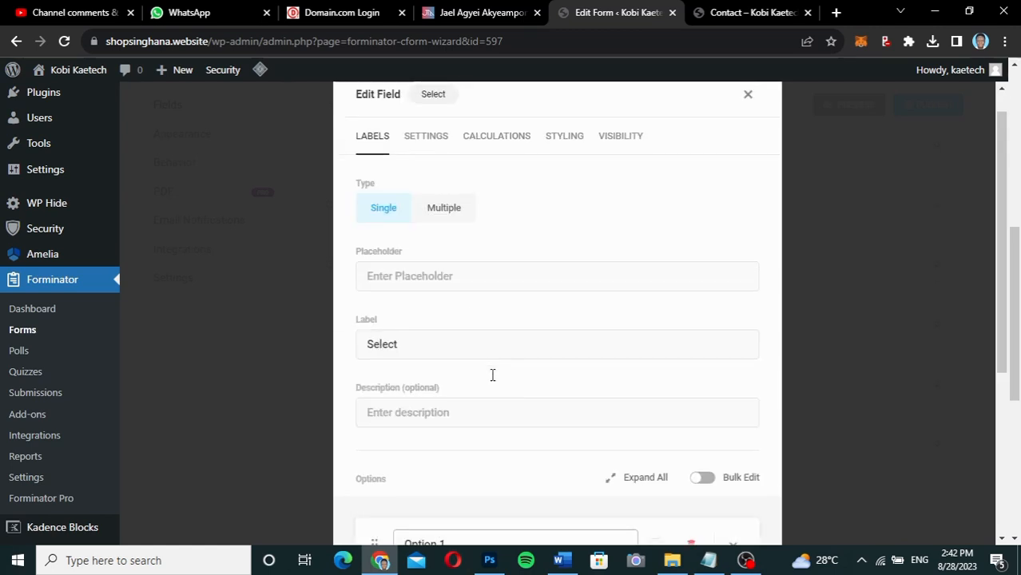
click(451, 209)
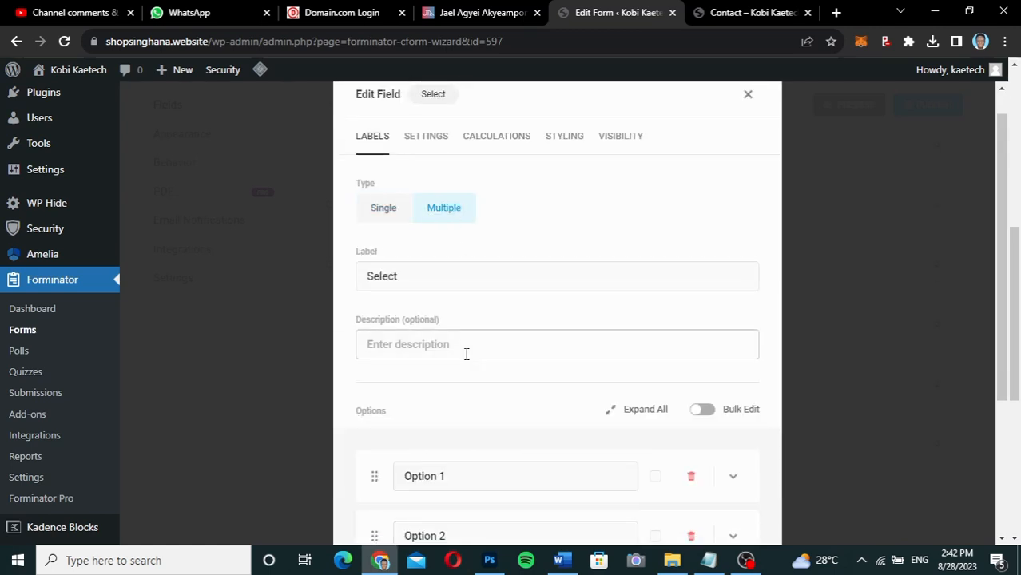
scroll(465, 354, down, 3)
scroll(465, 353, up, 2)
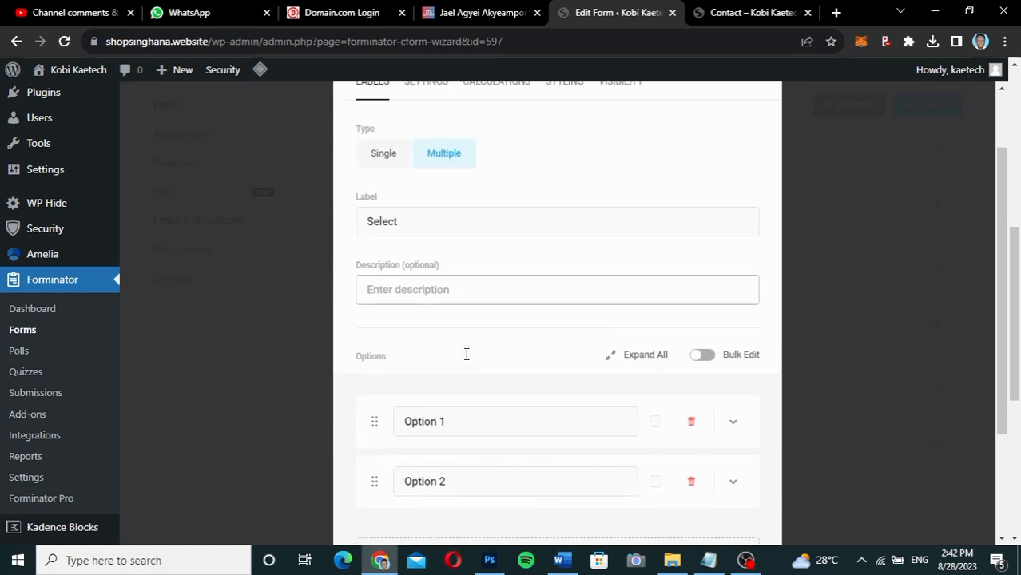
scroll(465, 356, down, 2)
scroll(465, 358, up, 5)
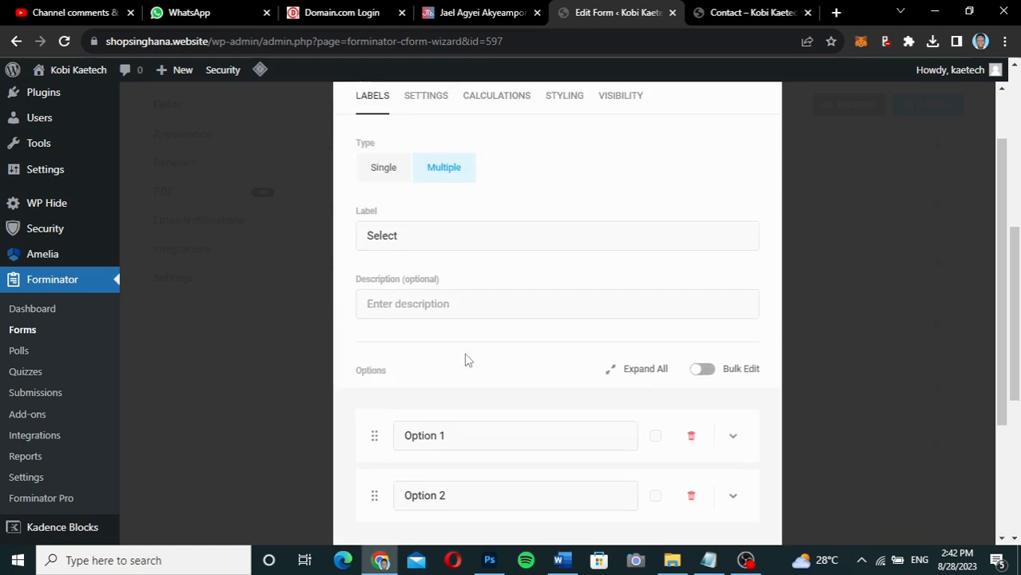
click(378, 227)
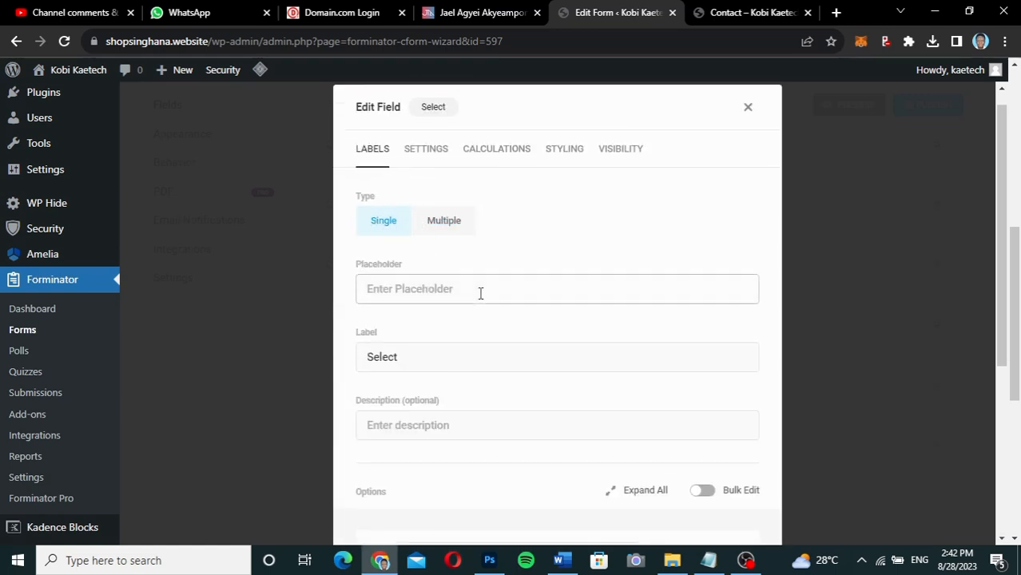
scroll(480, 292, down, 2)
Set the label to 'Services' and the description to 'Select a Service'.
drag(412, 217, 348, 217)
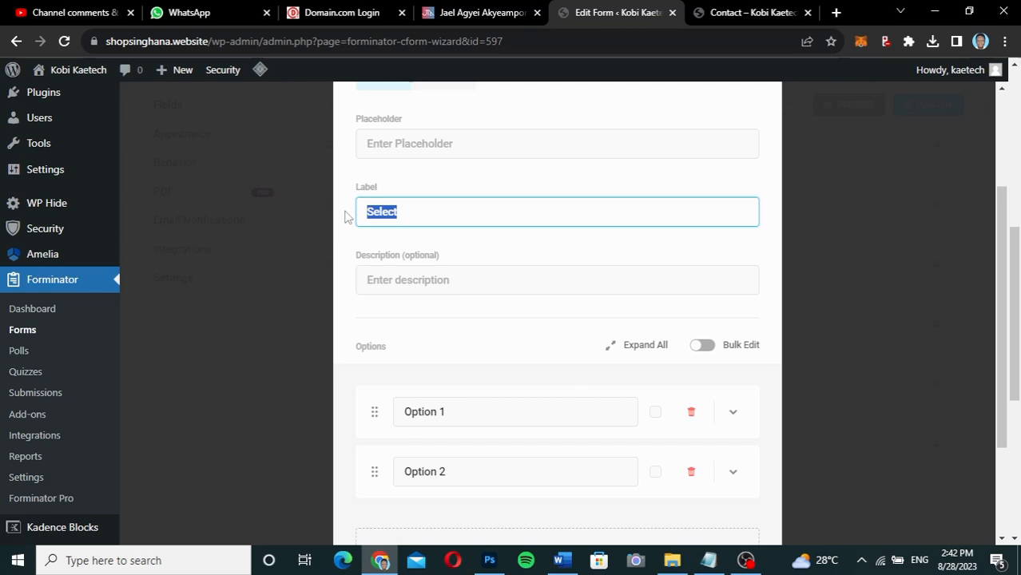
text(S)
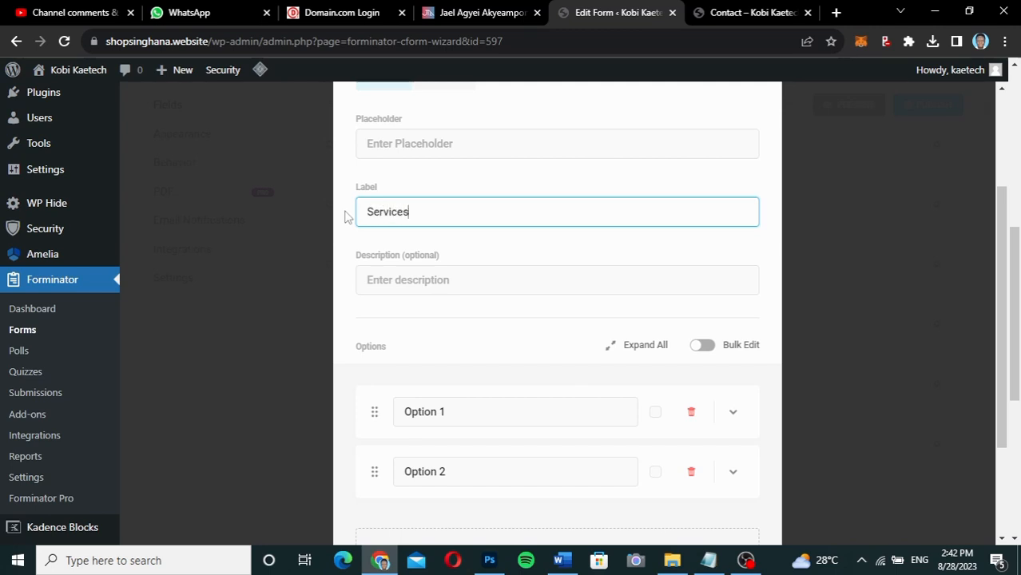
click(384, 289)
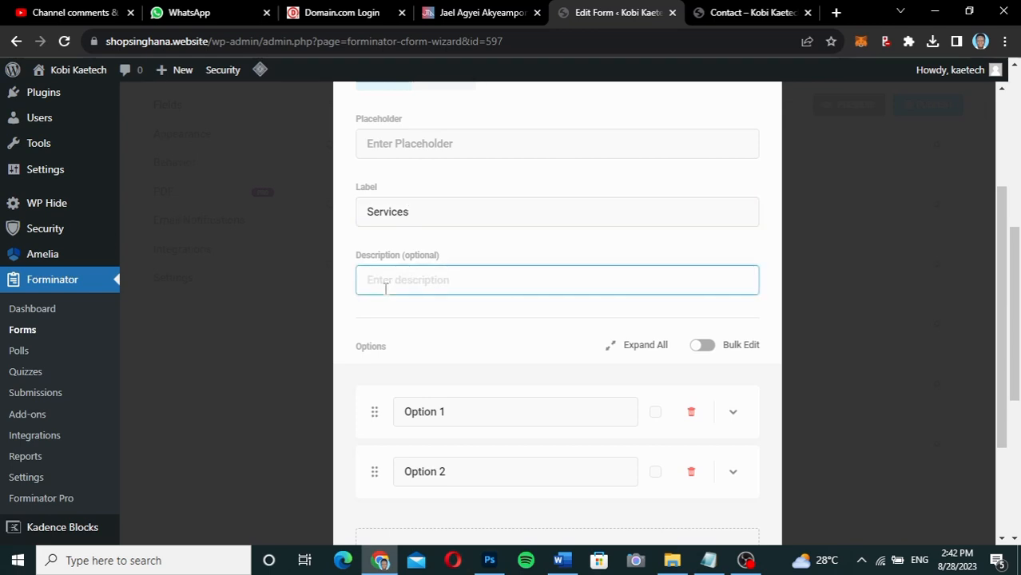
text(Se)
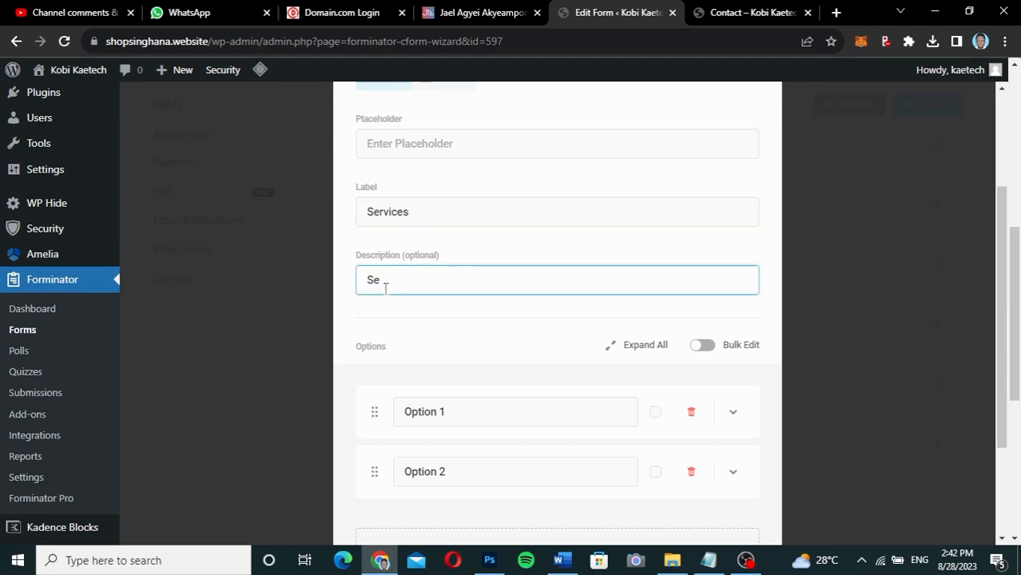
key(BackSpace)
key(BackSpace)
text(Select a Service)
scroll(423, 322, down, 2)
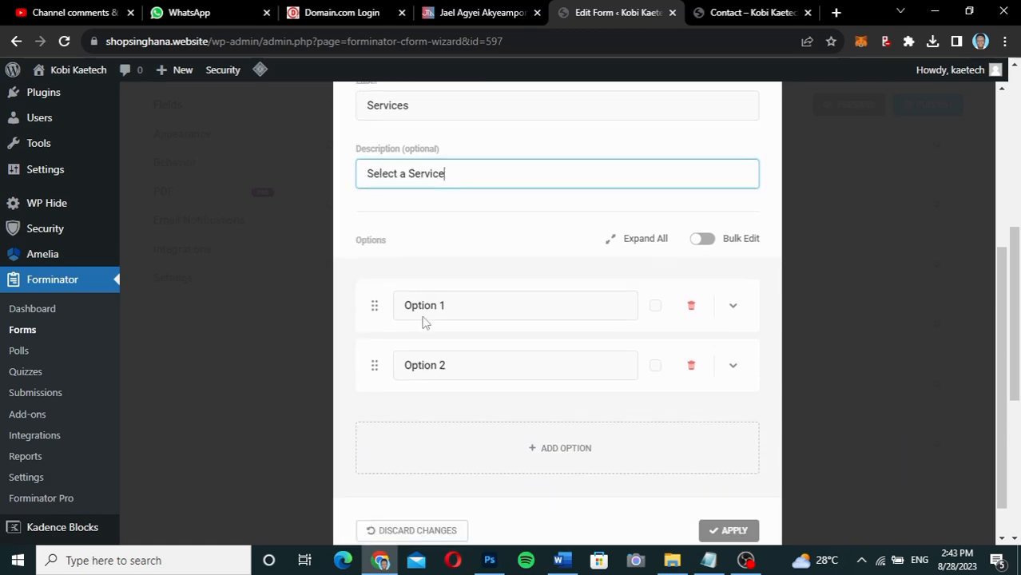
Rename the first two options to 'Web Design Service' and 'SEO Services'.
drag(460, 293, 376, 288)
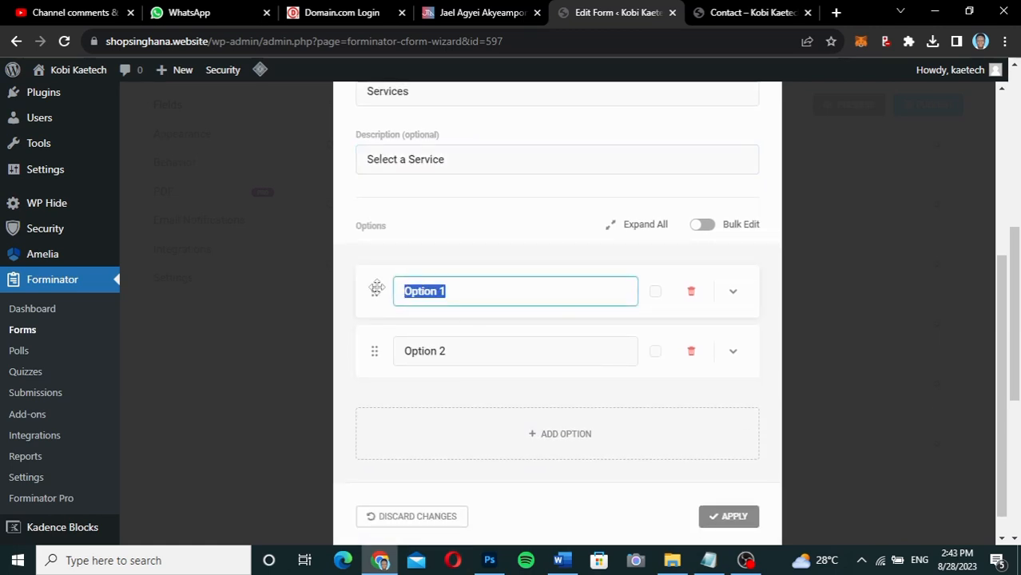
text(Web Design Se)
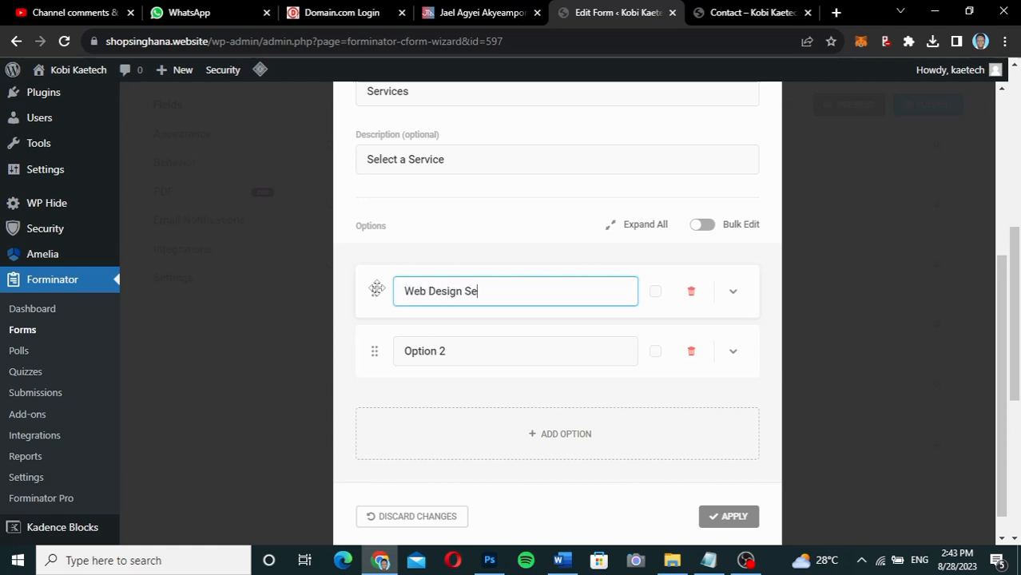
text(rvice)
drag(470, 353, 372, 342)
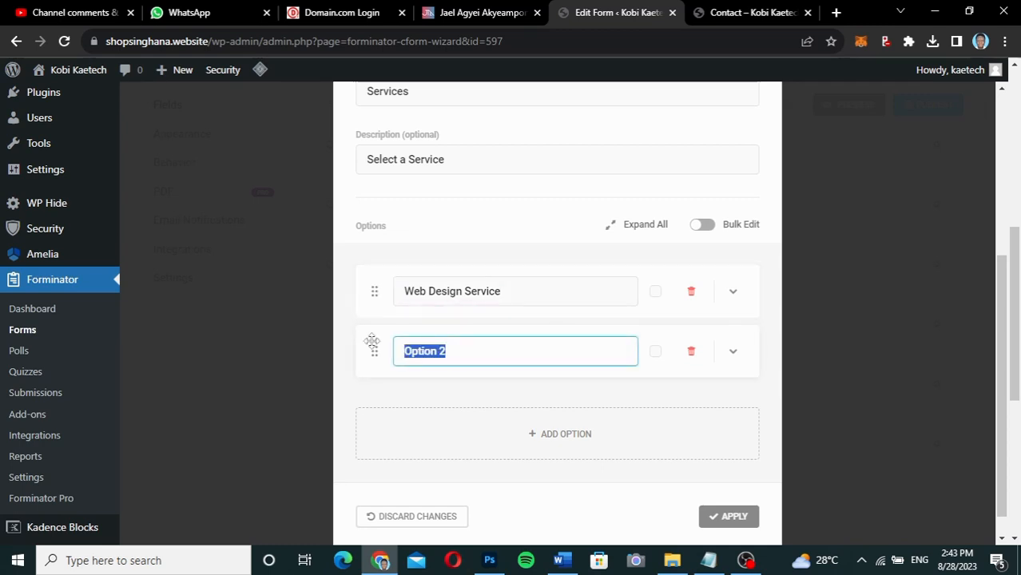
text(SEO)
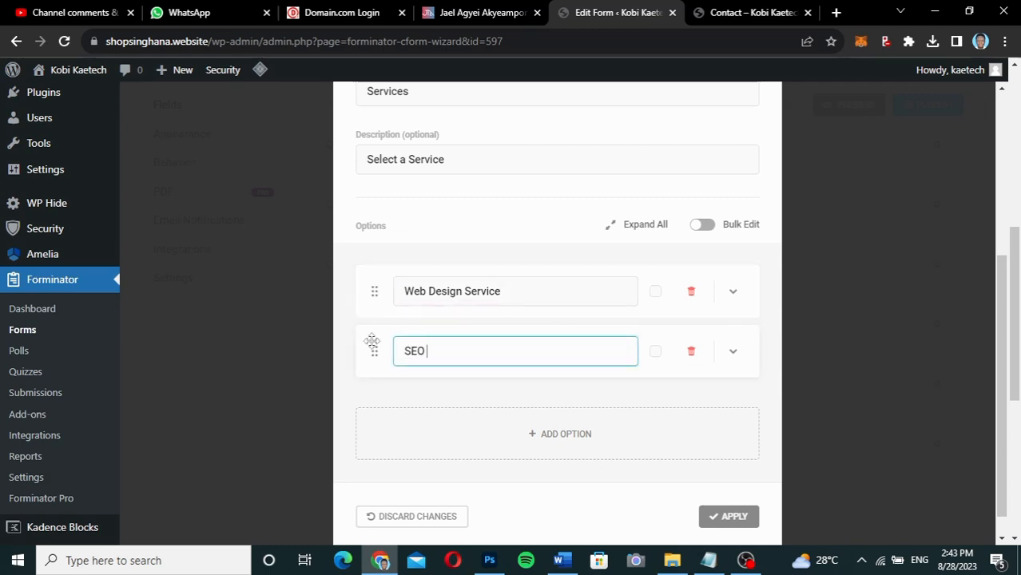
text( Services)
Add two more options: 'Domain Name Services' and 'Digital Makerting'.
click(563, 434)
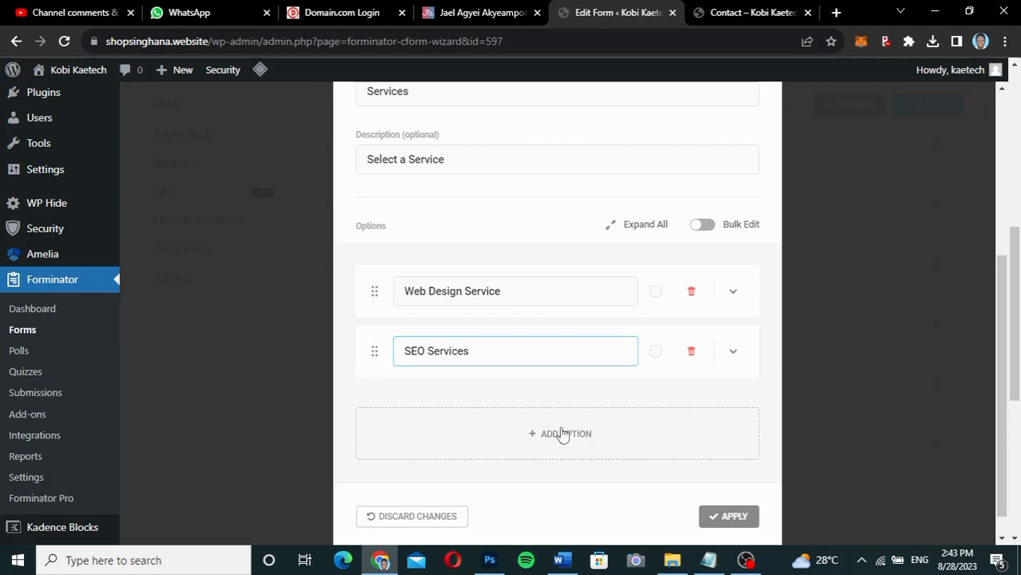
scroll(563, 427, down, 1)
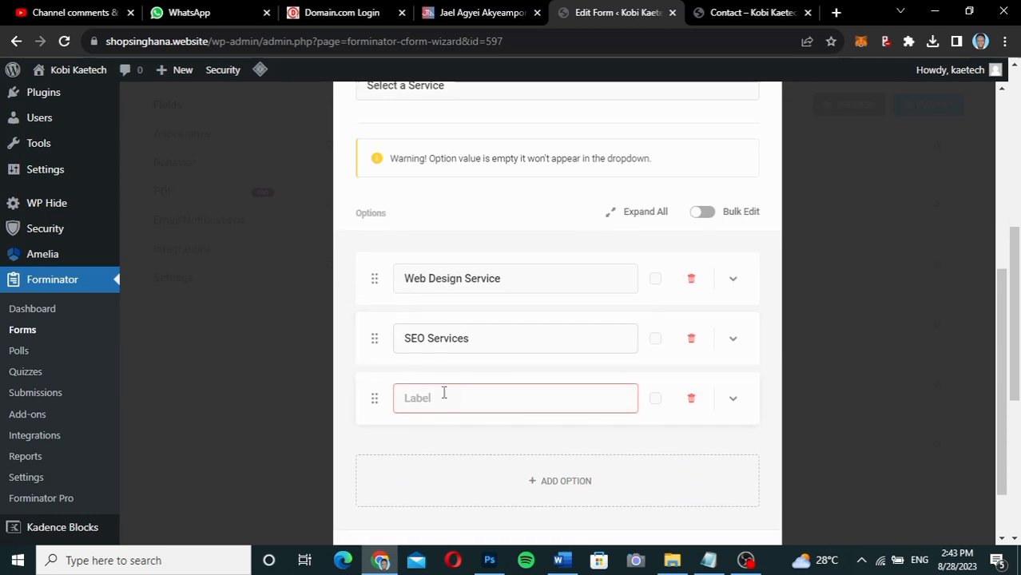
click(444, 398)
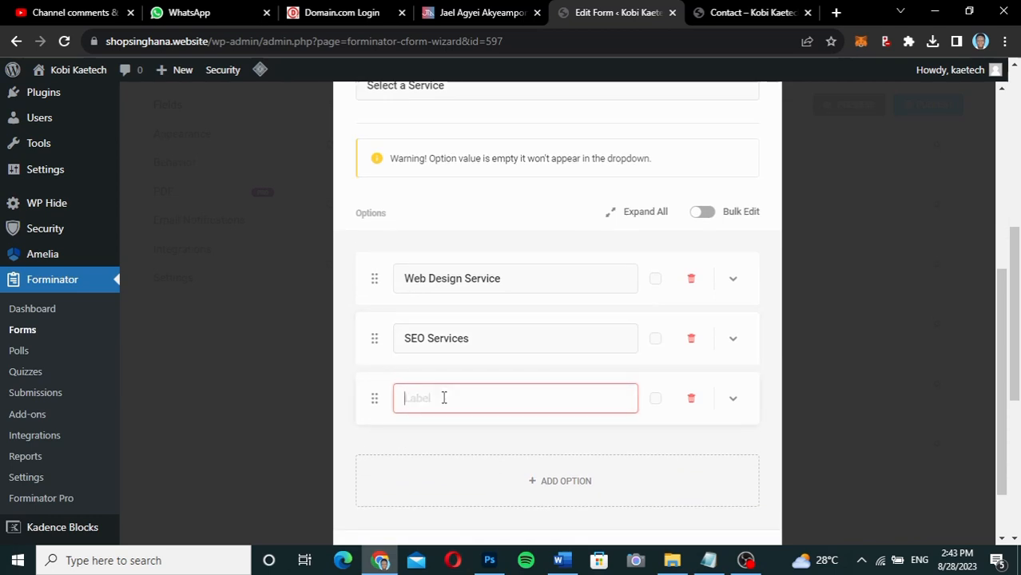
text(Domain Name Services)
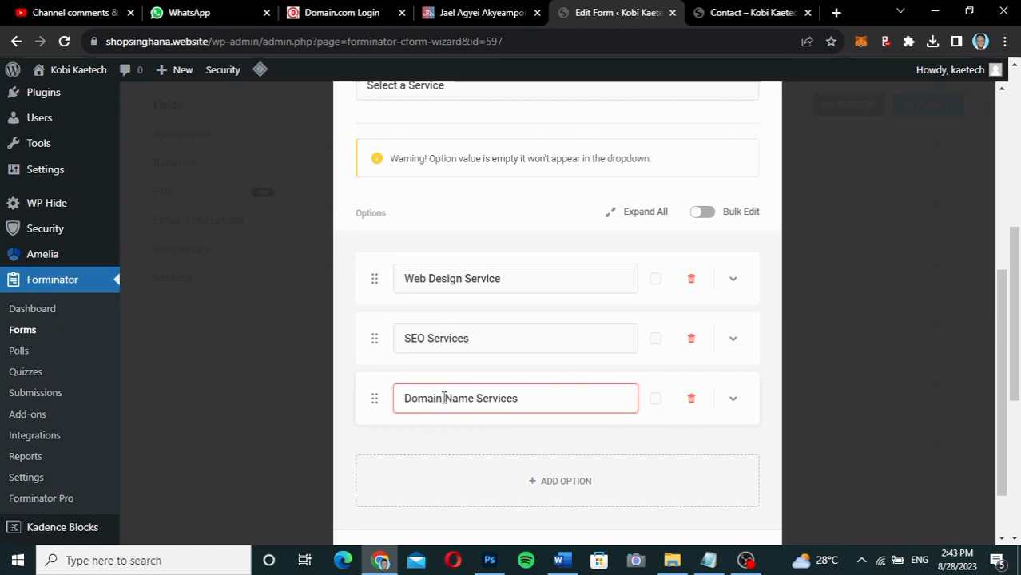
scroll(570, 475, down, 1)
click(570, 482)
click(564, 421)
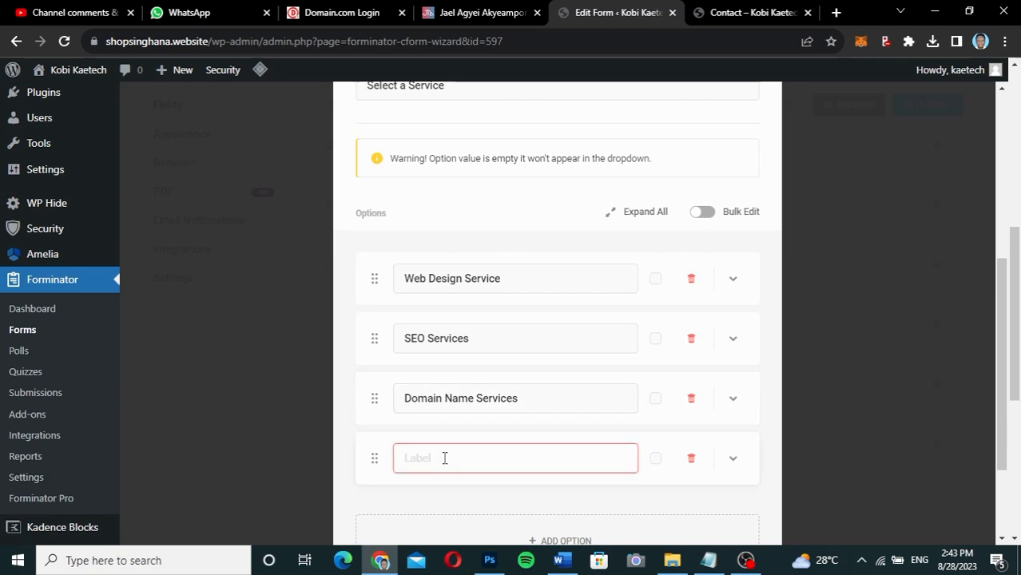
text(Digital Makerting)
scroll(656, 421, down, 2)
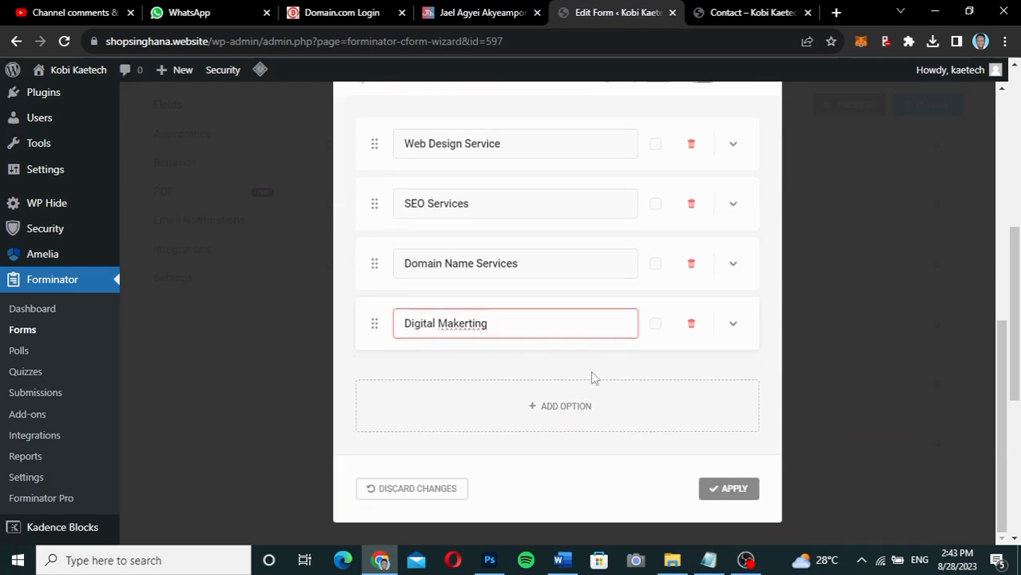
click(592, 377)
scroll(609, 358, up, 3)
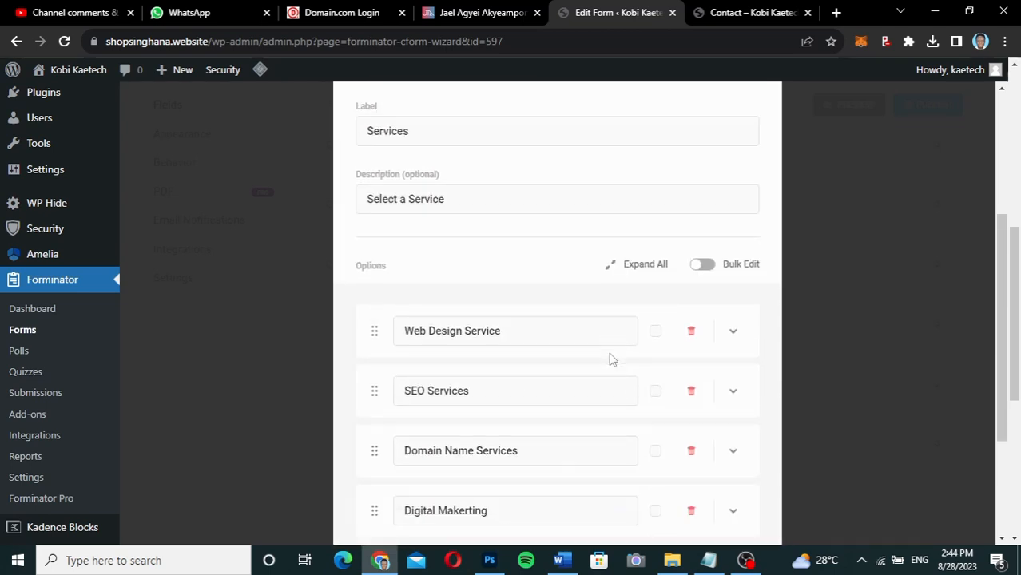
scroll(611, 359, down, 2)
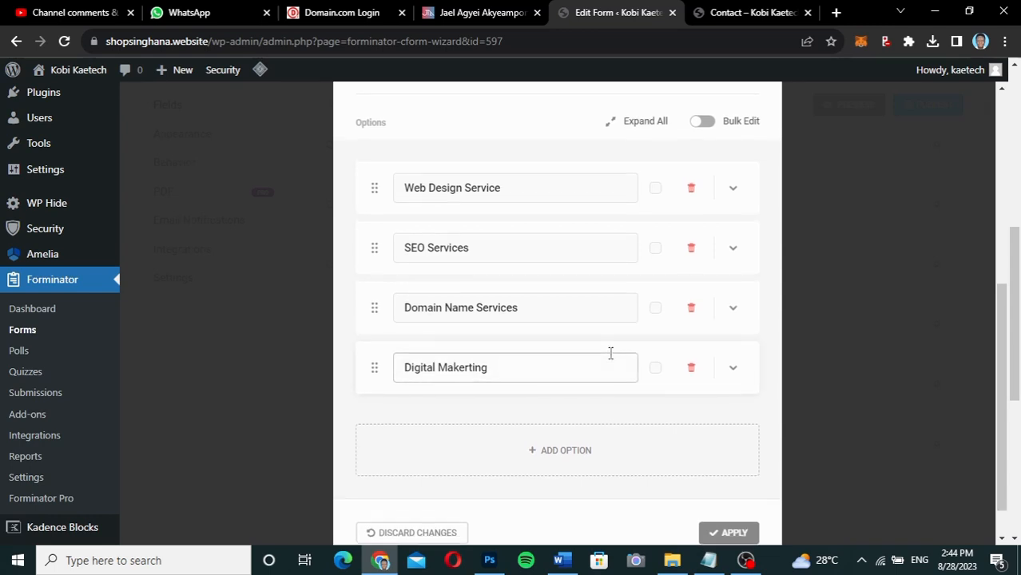
scroll(610, 353, down, 1)
scroll(610, 353, up, 3)
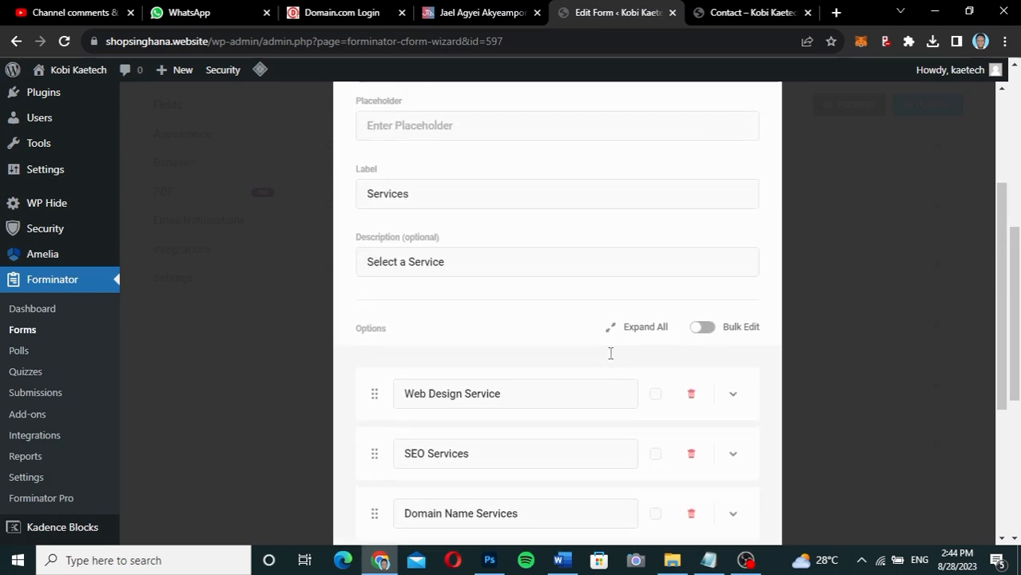
scroll(611, 353, up, 2)
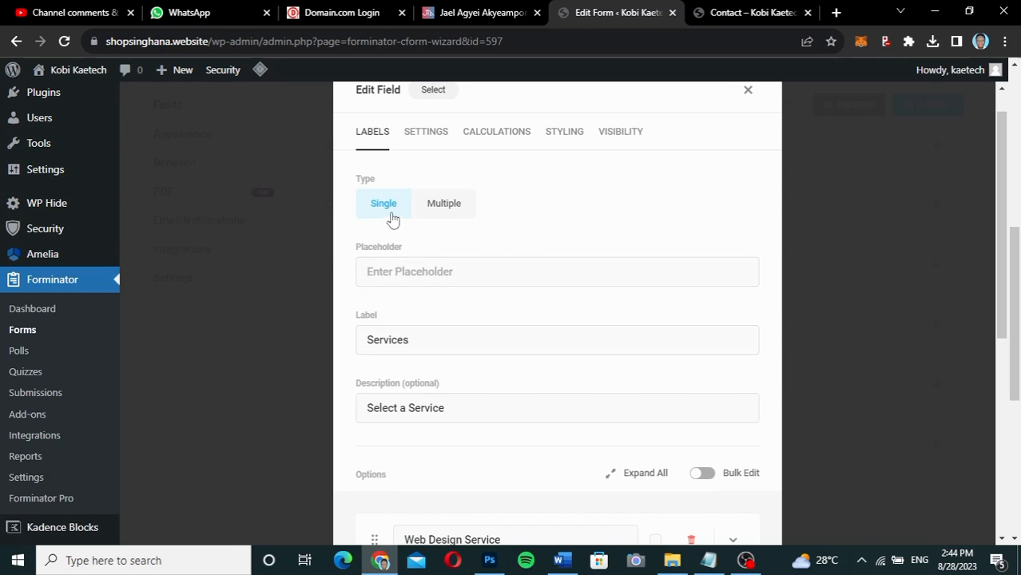
click(457, 211)
scroll(537, 275, down, 3)
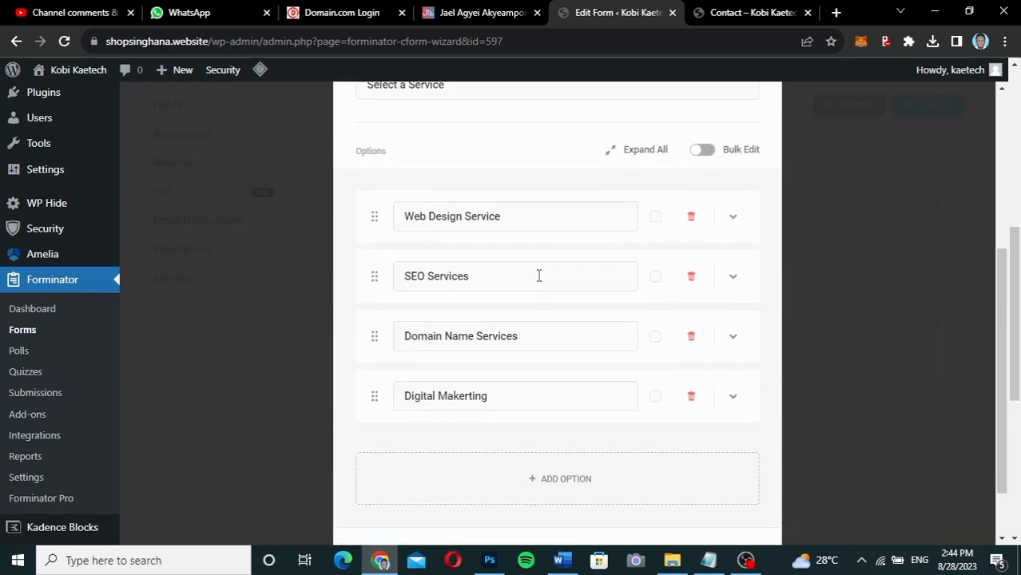
scroll(518, 189, up, 3)
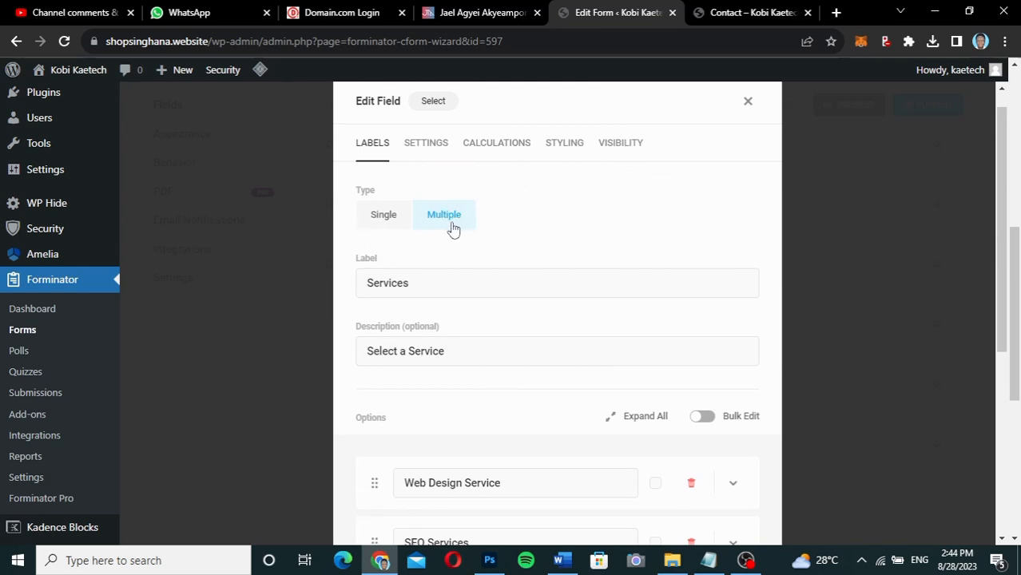
scroll(497, 285, down, 2)
scroll(497, 285, down, 1)
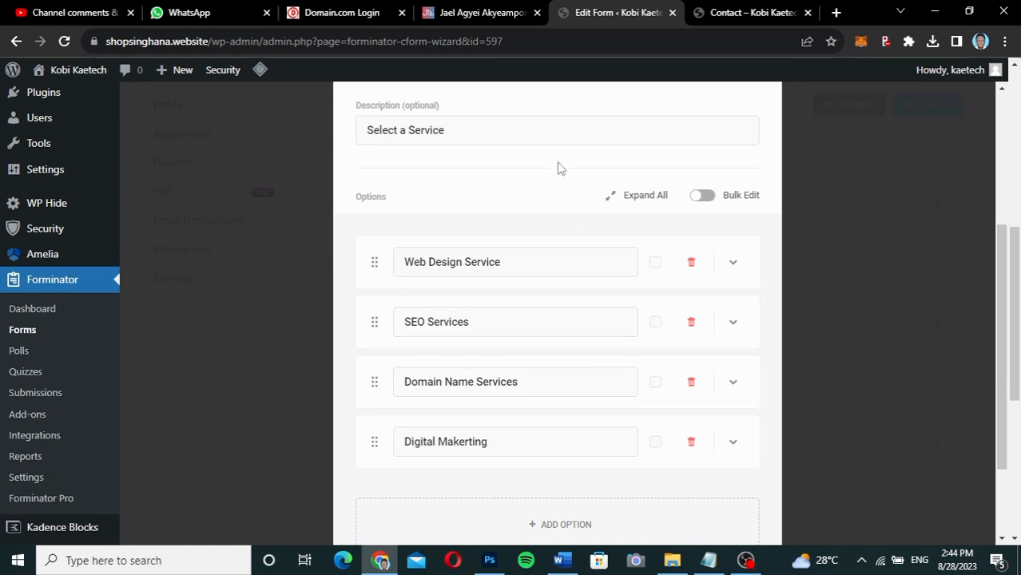
scroll(558, 168, up, 1)
scroll(559, 168, up, 1)
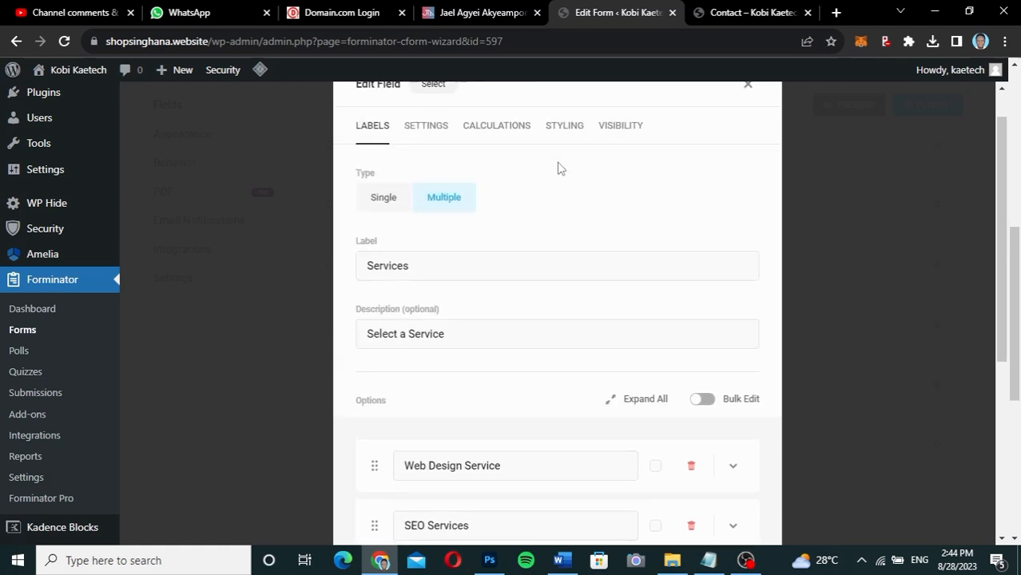
click(383, 203)
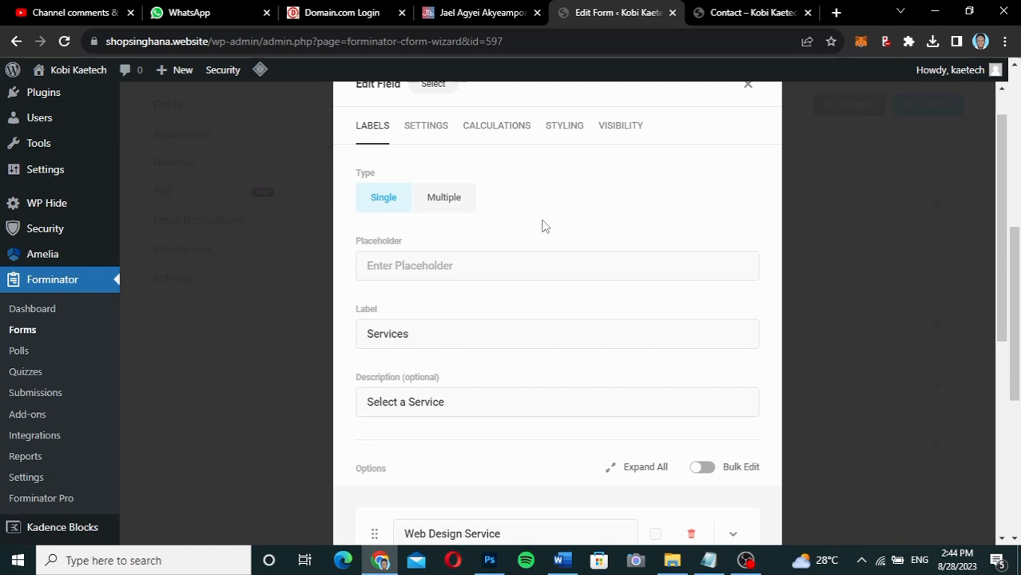
scroll(542, 226, down, 3)
scroll(542, 226, up, 3)
scroll(541, 226, down, 1)
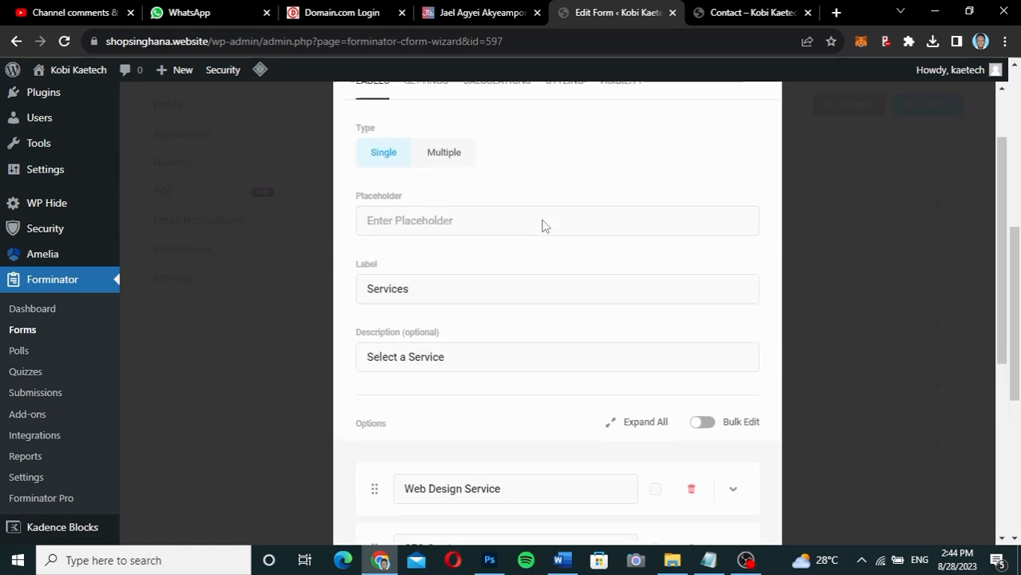
scroll(541, 226, down, 4)
scroll(541, 226, up, 4)
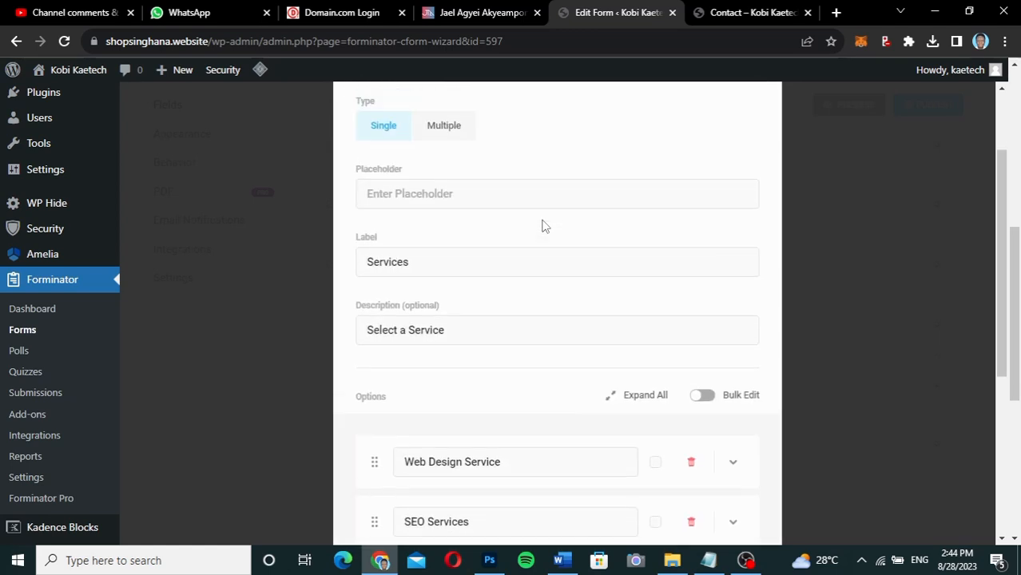
scroll(527, 215, up, 2)
Make the Services field required and enable per-option Limit Submission.
click(426, 166)
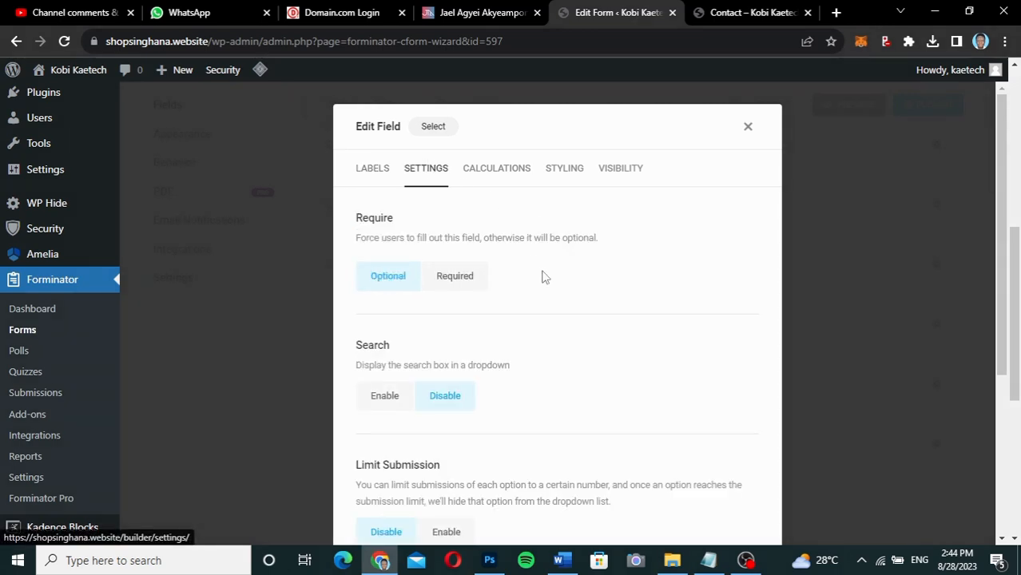
scroll(521, 384, down, 1)
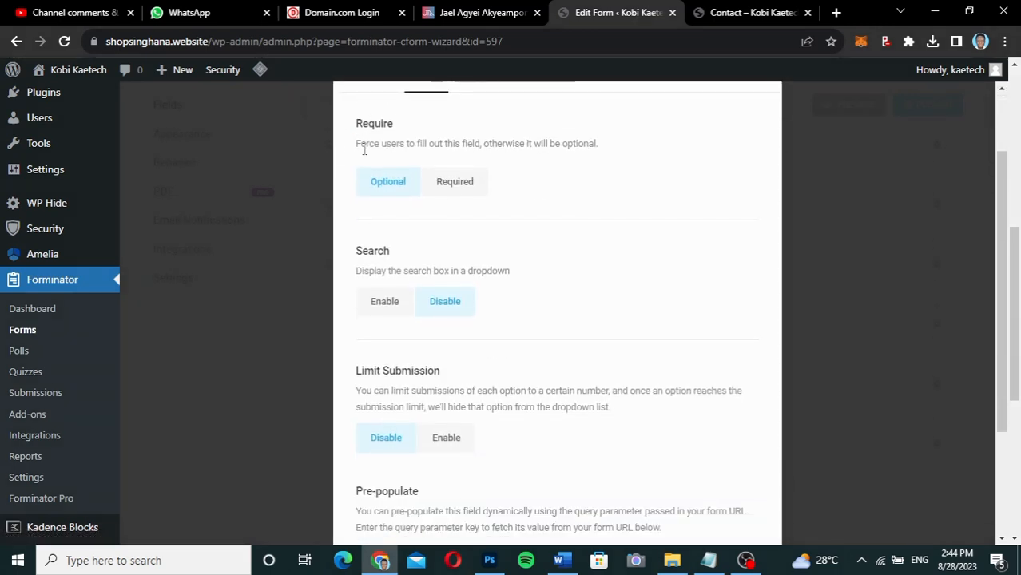
click(463, 186)
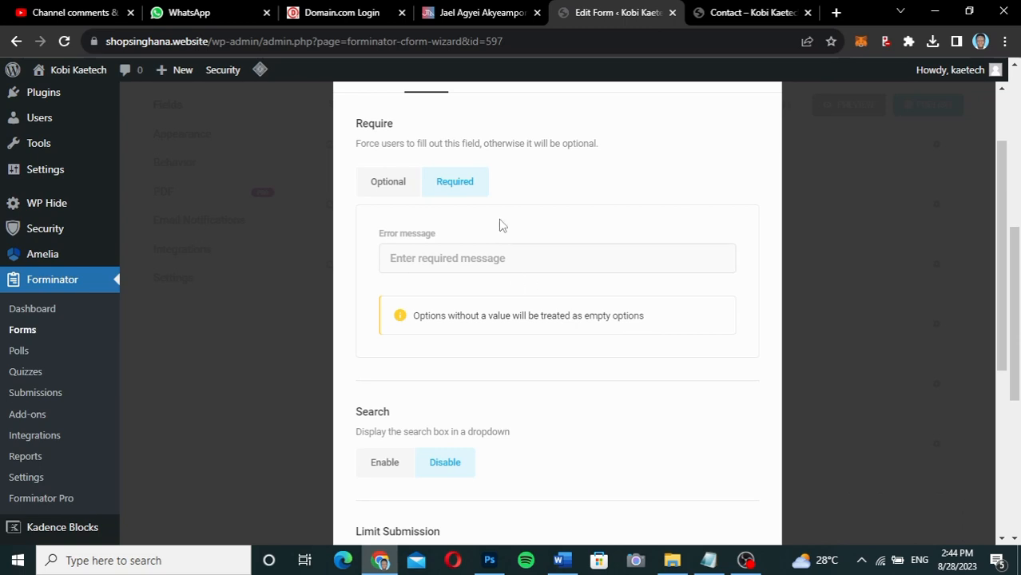
scroll(520, 352, down, 3)
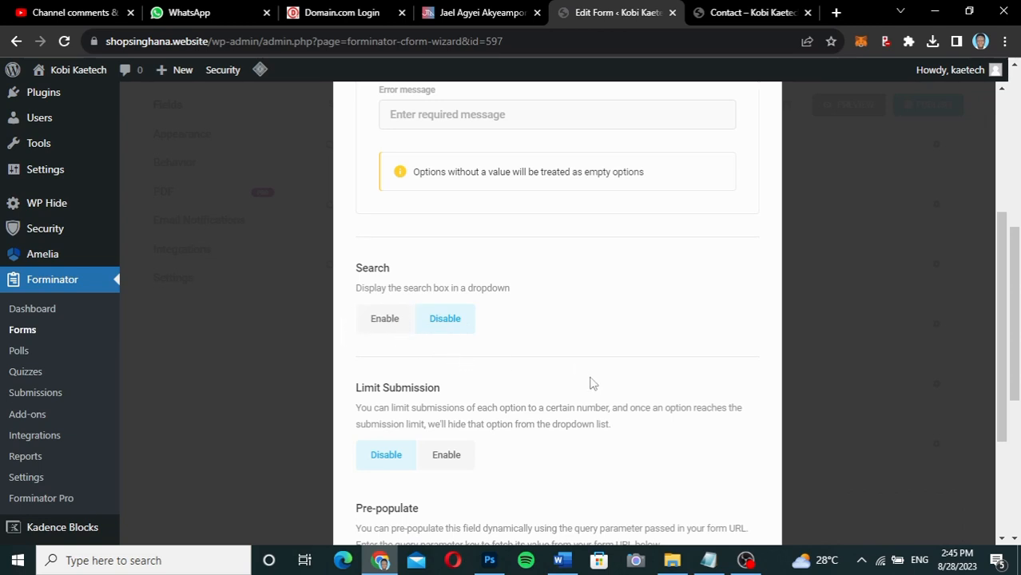
scroll(591, 384, down, 2)
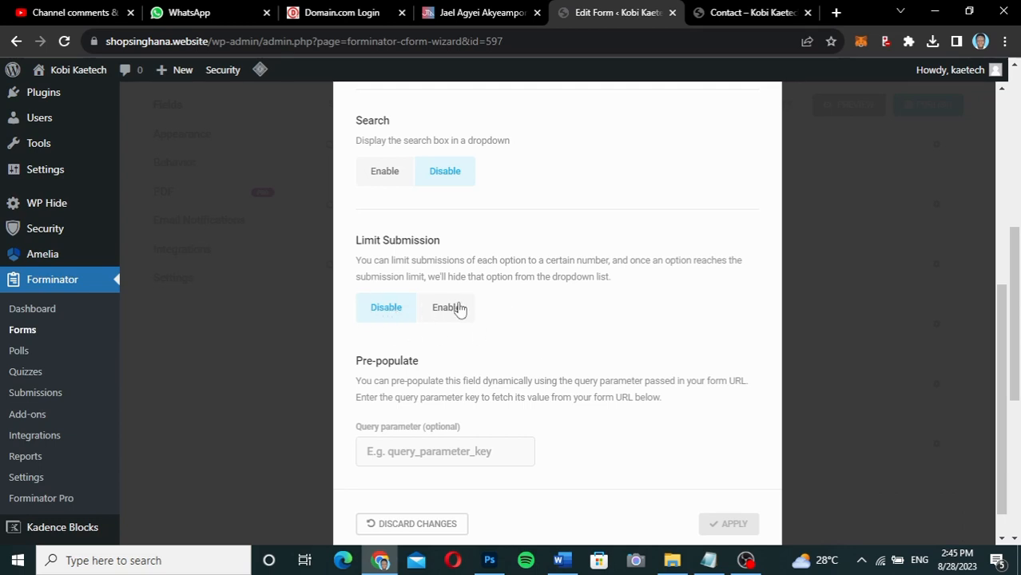
scroll(539, 345, down, 1)
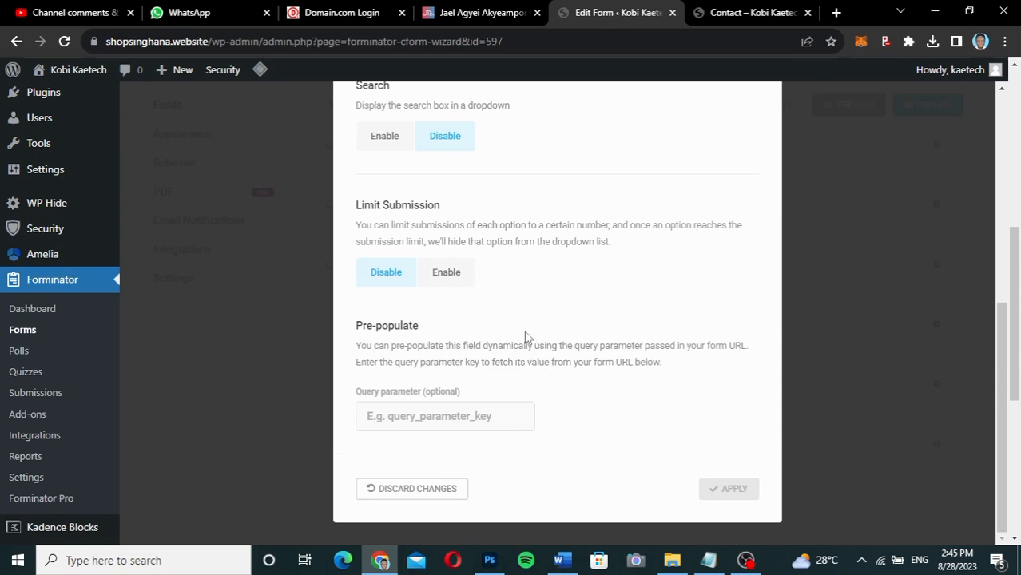
scroll(540, 329, down, 1)
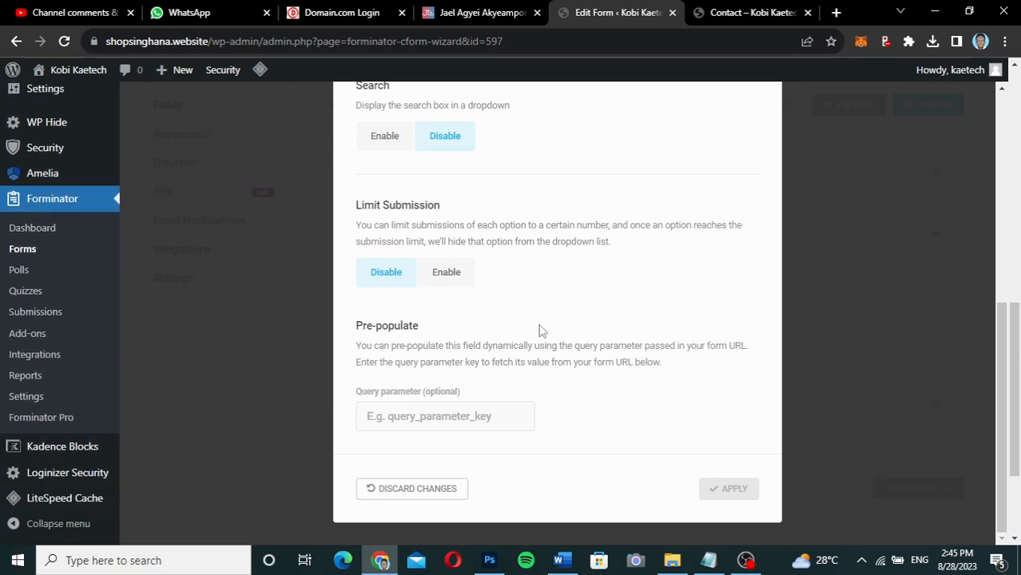
click(446, 271)
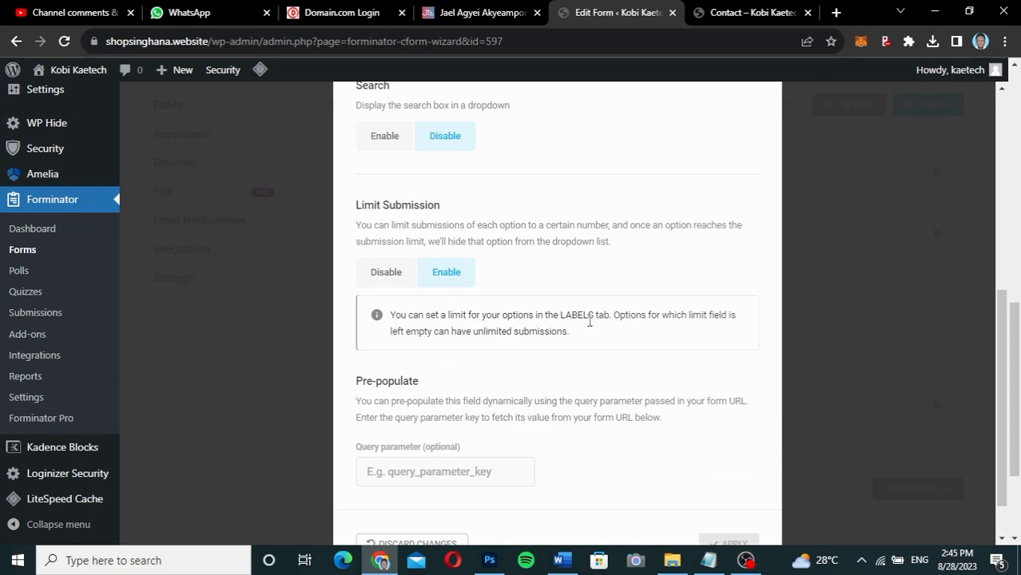
scroll(512, 251, up, 3)
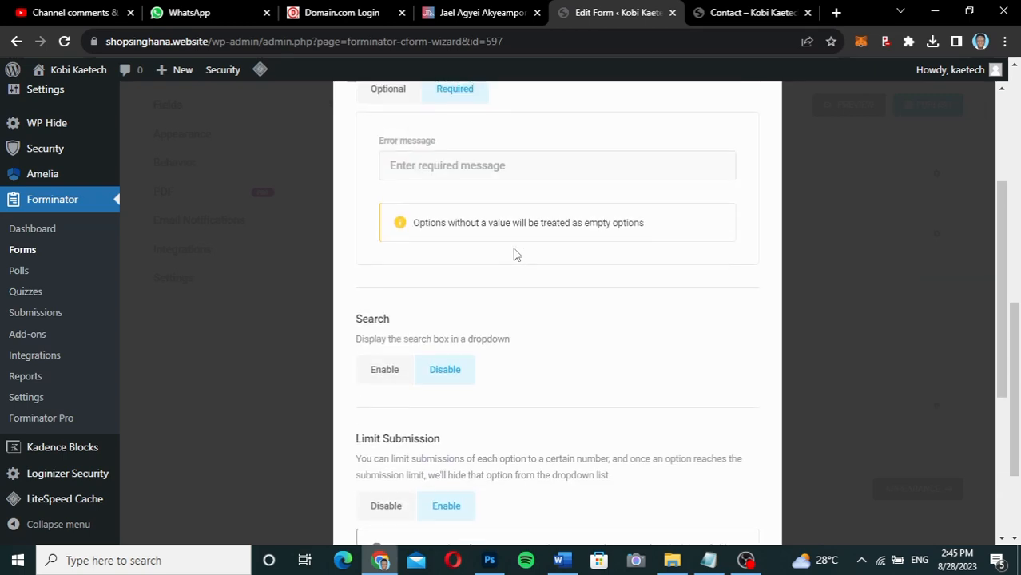
Inspect the Web Design Service option's limit details on the Labels tab.
right_click(392, 570)
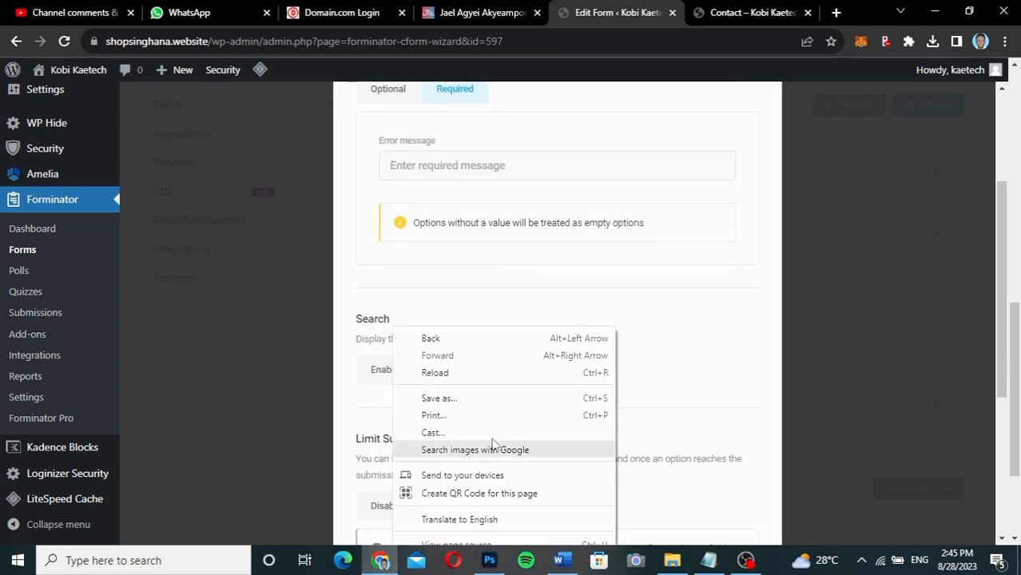
click(693, 284)
scroll(692, 284, up, 3)
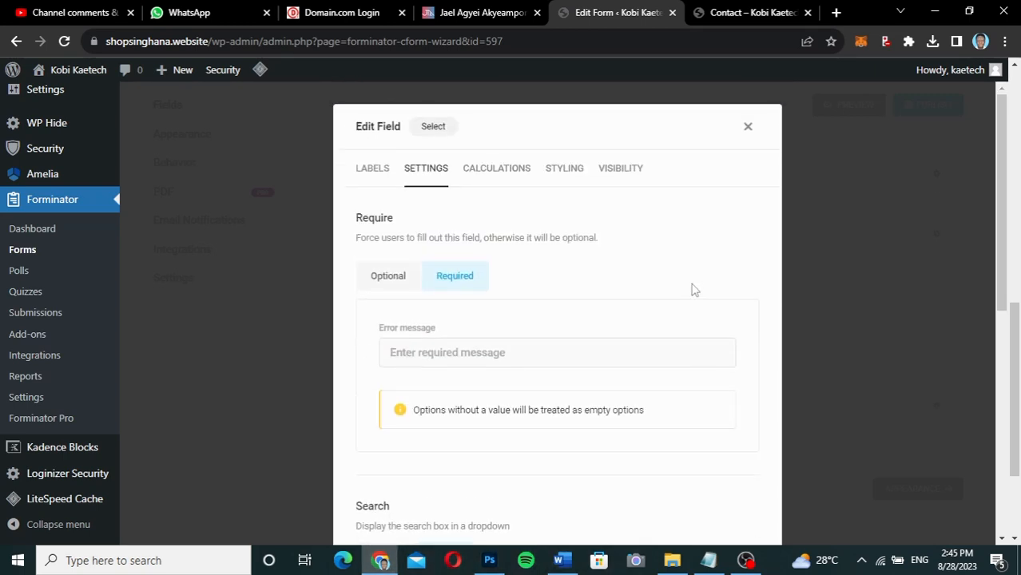
click(382, 171)
scroll(545, 332, down, 5)
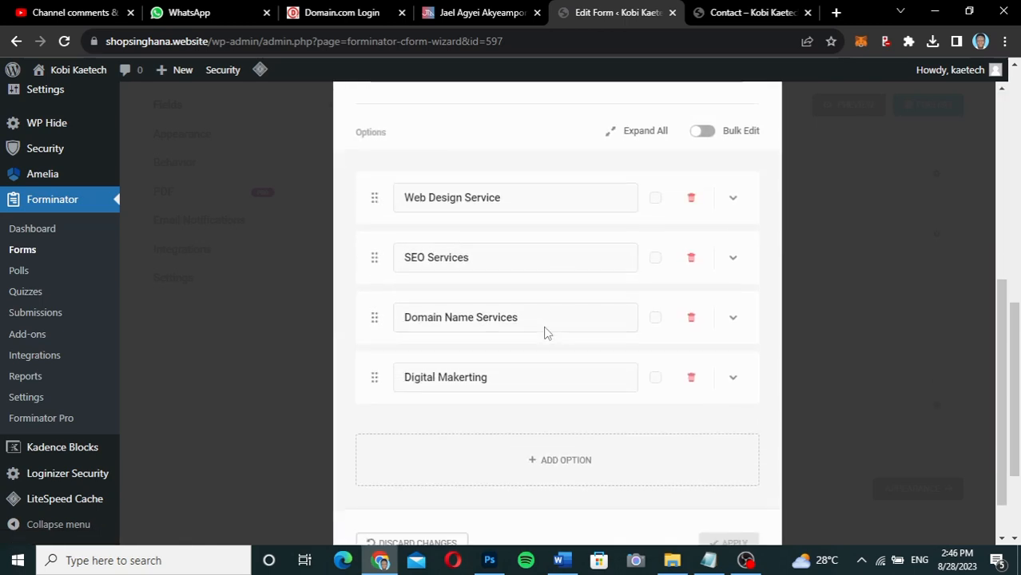
click(734, 201)
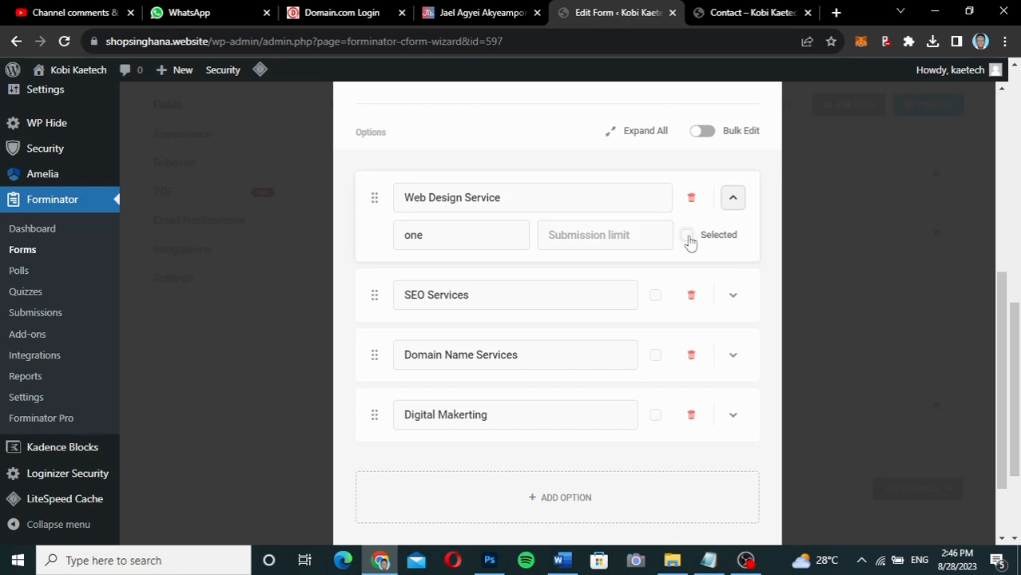
click(733, 197)
Set Limit Submission to Disable for the Services field.
scroll(529, 186, up, 4)
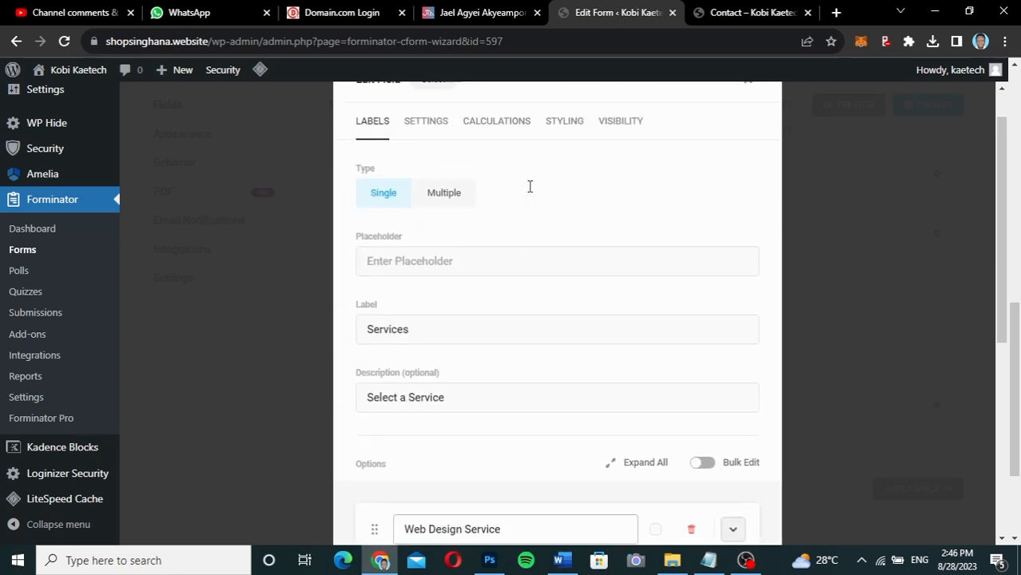
click(425, 118)
scroll(536, 341, down, 5)
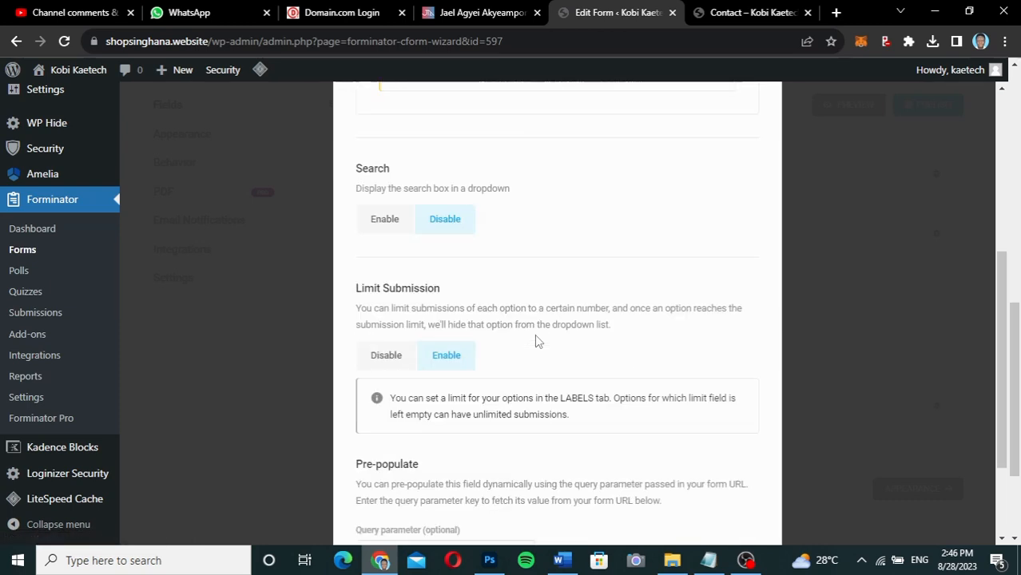
click(400, 218)
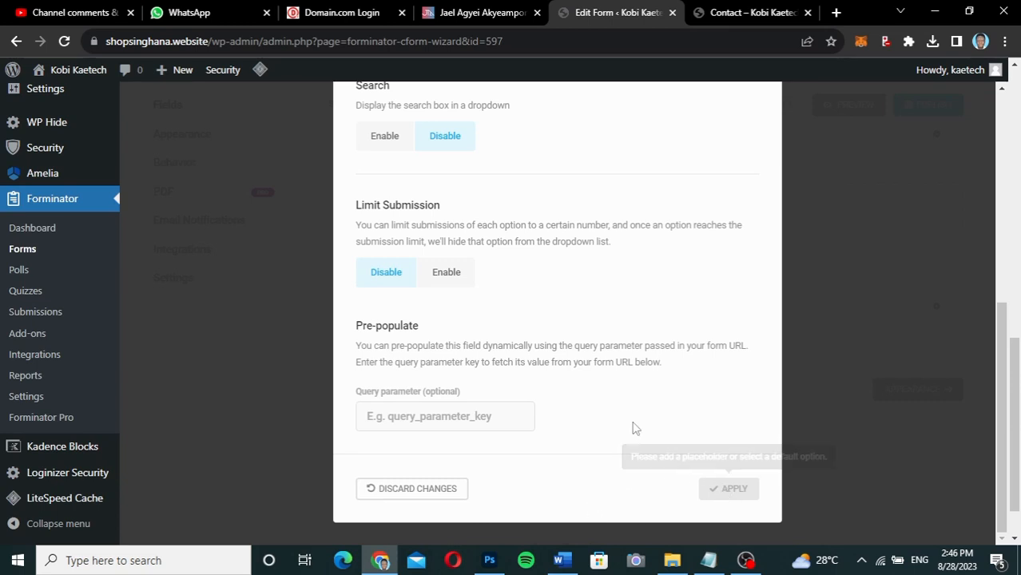
scroll(635, 429, up, 5)
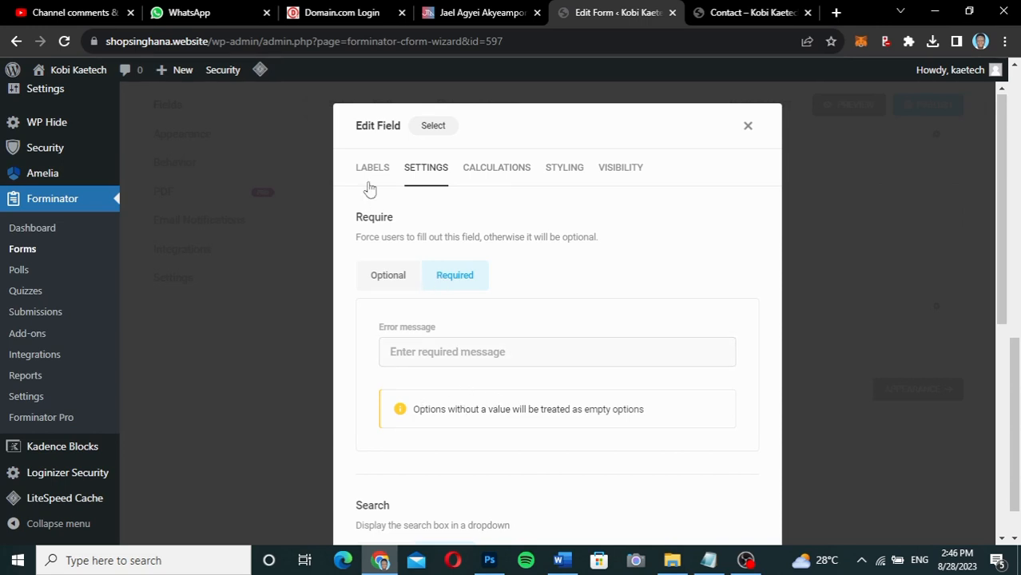
Leave the Services field Optional and view its Calculations settings.
click(389, 281)
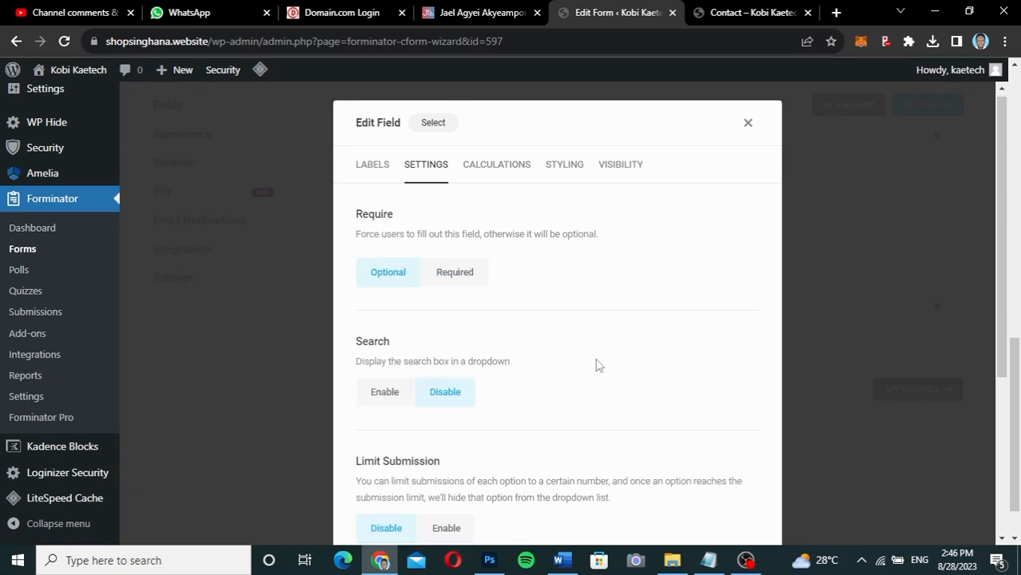
scroll(596, 365, down, 3)
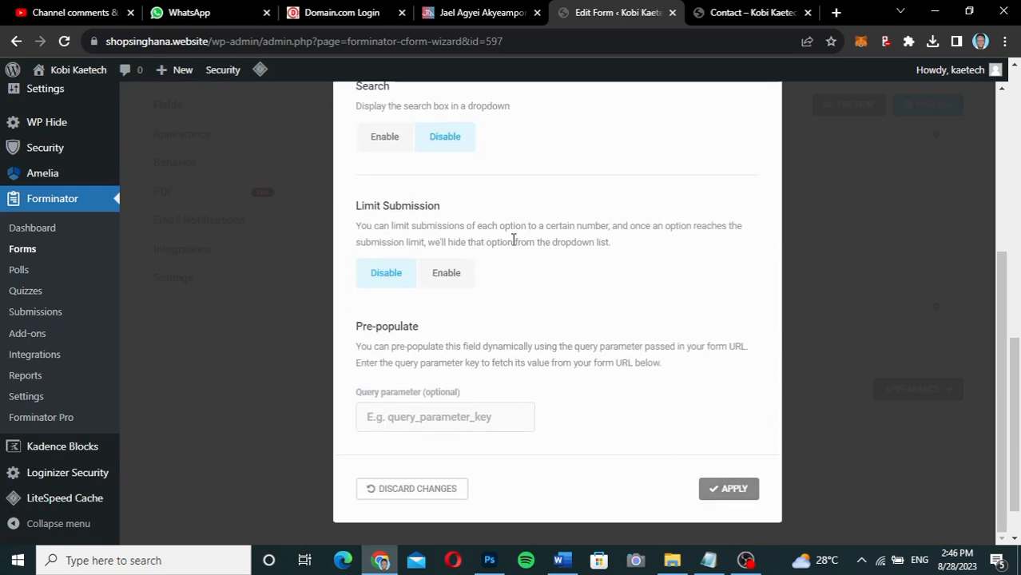
scroll(511, 240, up, 4)
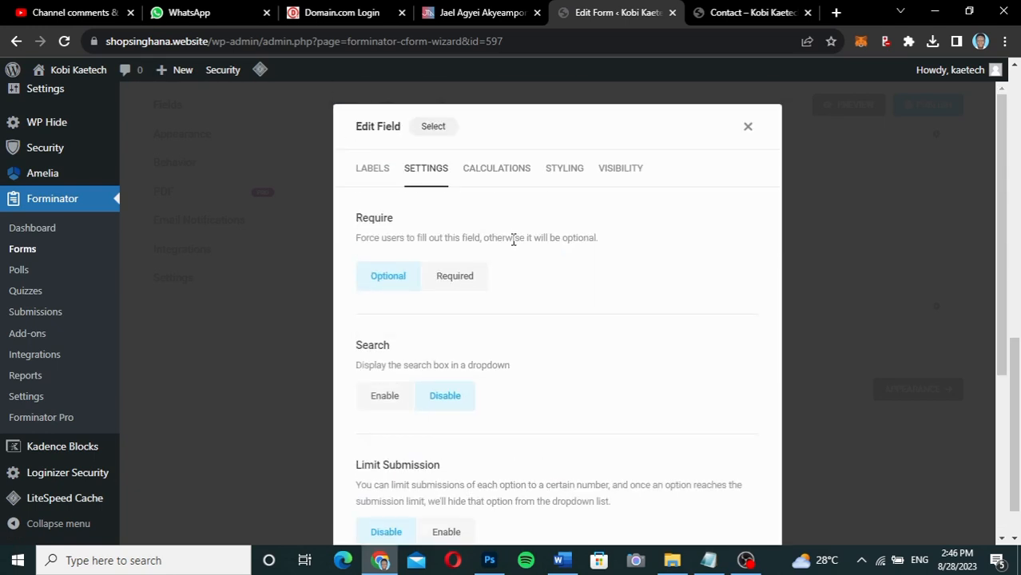
click(454, 277)
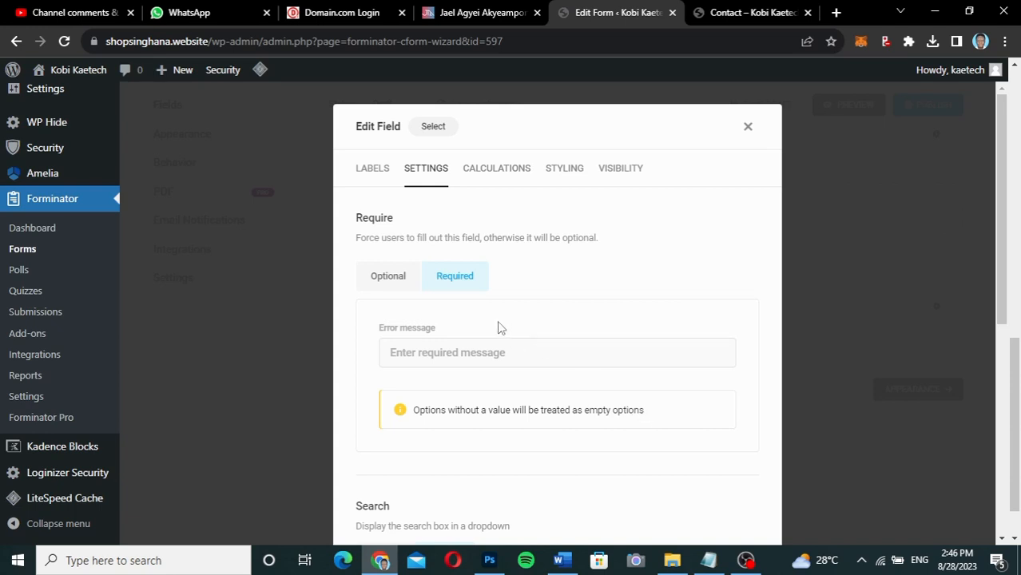
click(399, 287)
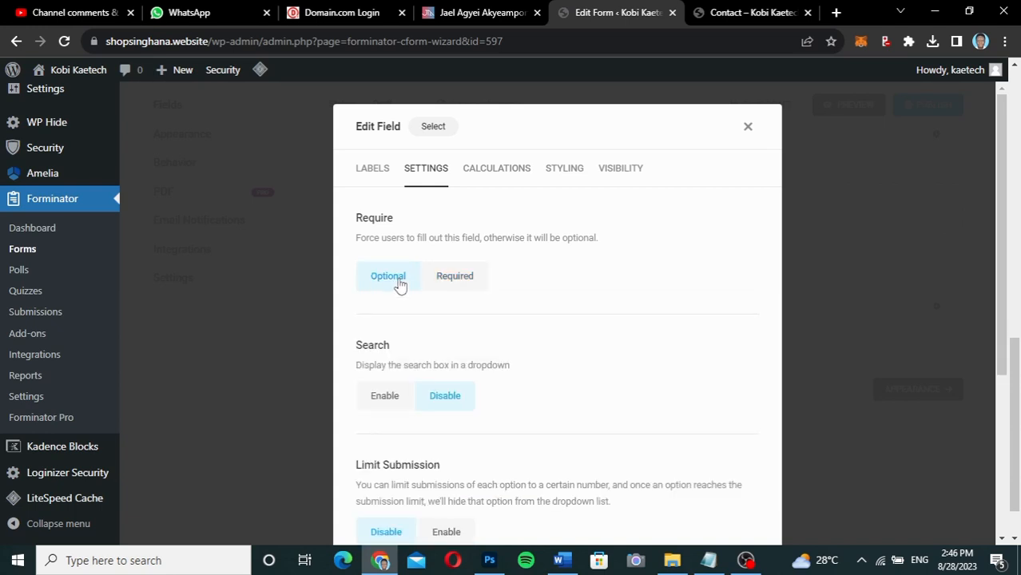
click(511, 177)
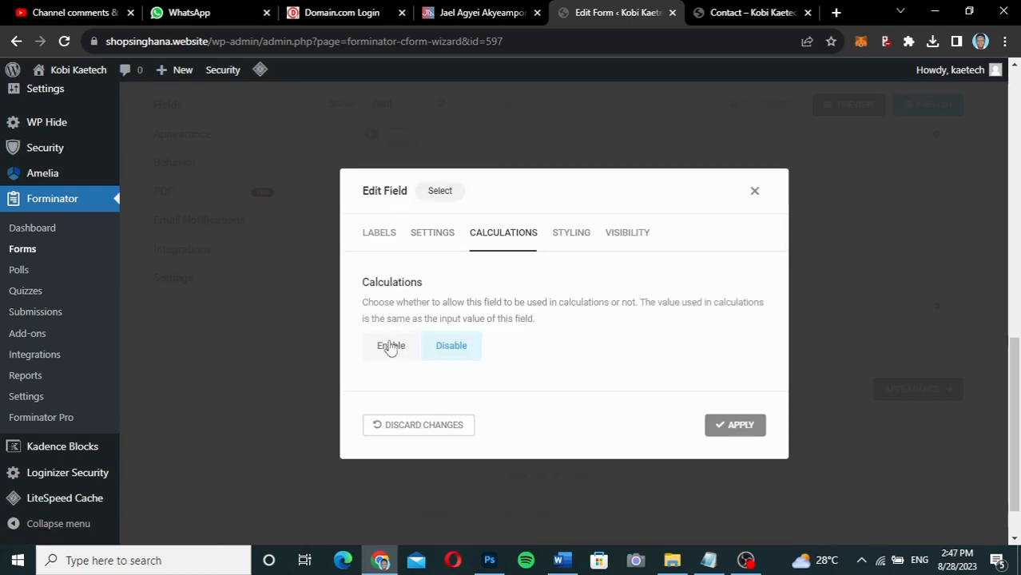
Review the Styling and Visibility tabs, then apply the Services dropdown edits.
click(570, 233)
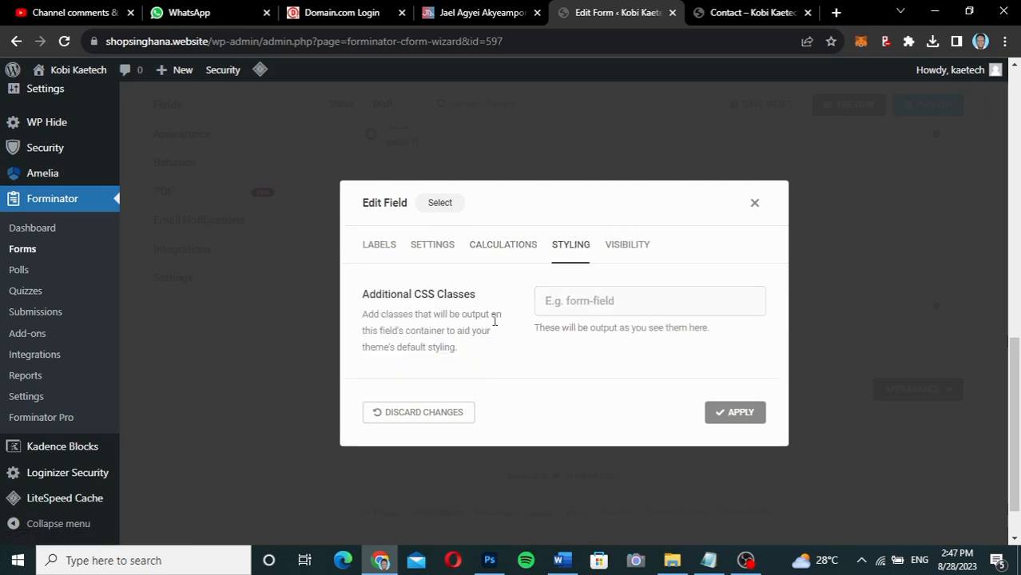
click(643, 249)
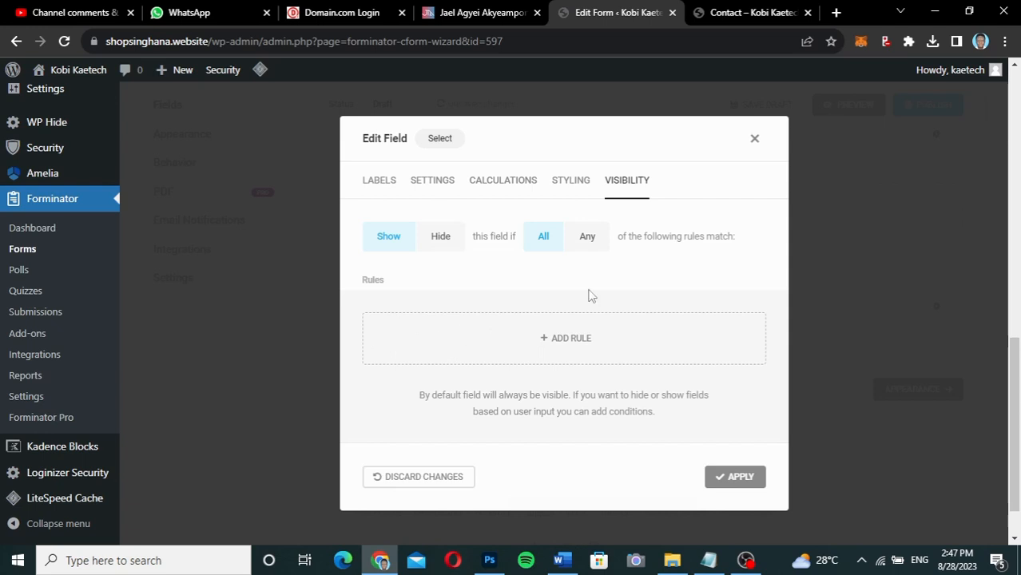
click(382, 182)
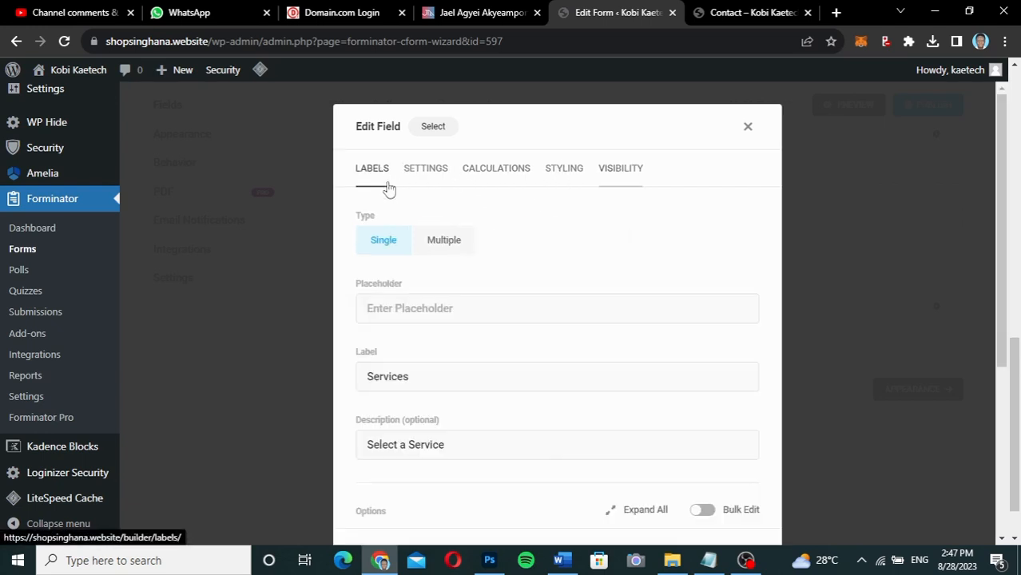
scroll(635, 412, down, 3)
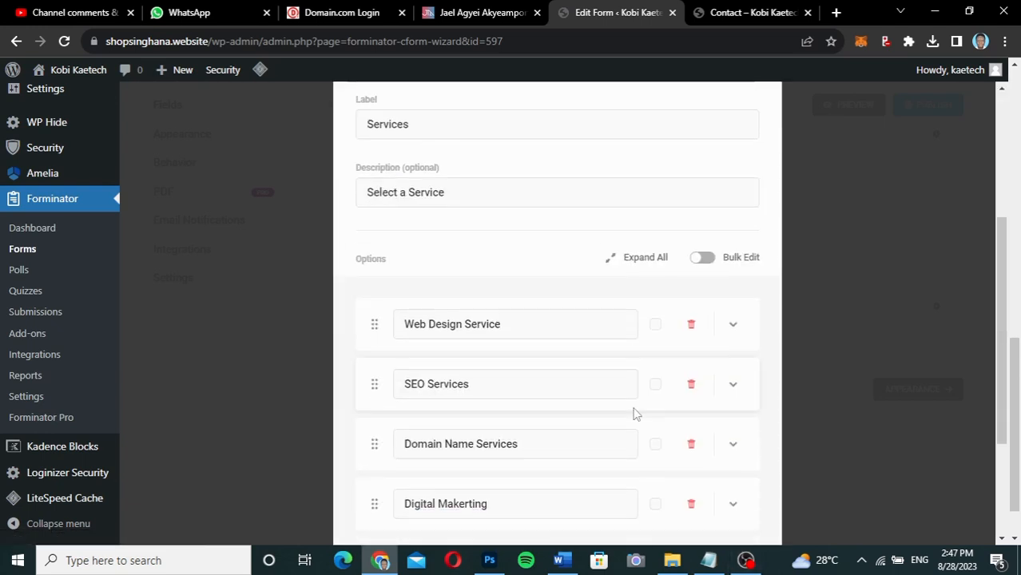
scroll(637, 502, down, 3)
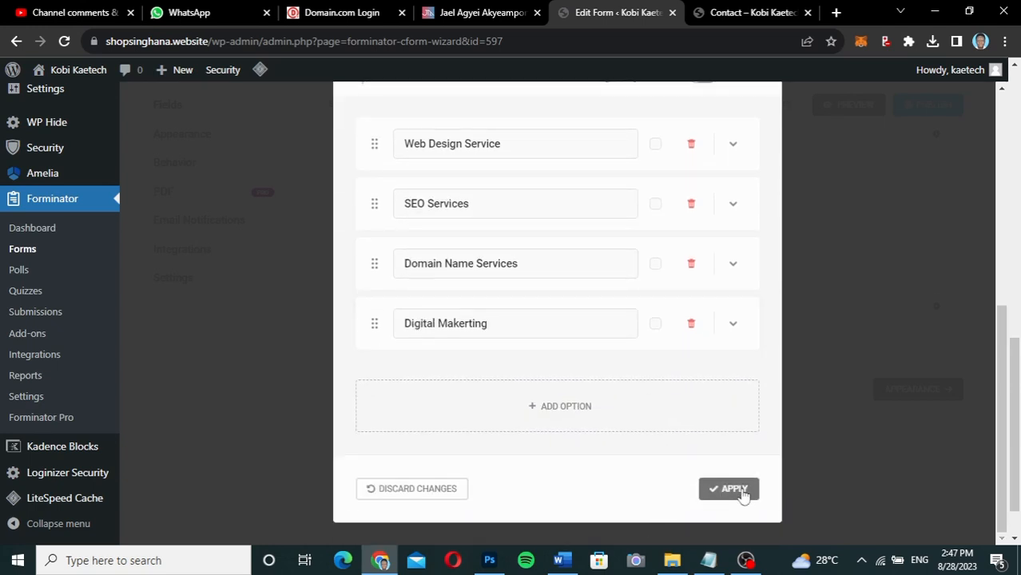
click(740, 489)
scroll(523, 414, up, 3)
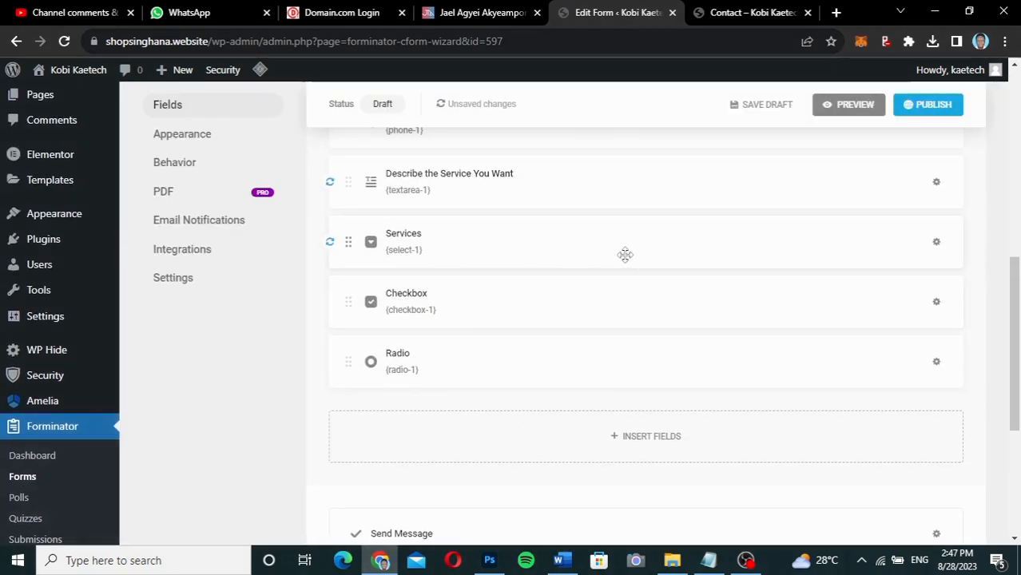
Rename the Checkbox field's first two options to 'Web Design' and 'SEO'.
click(735, 303)
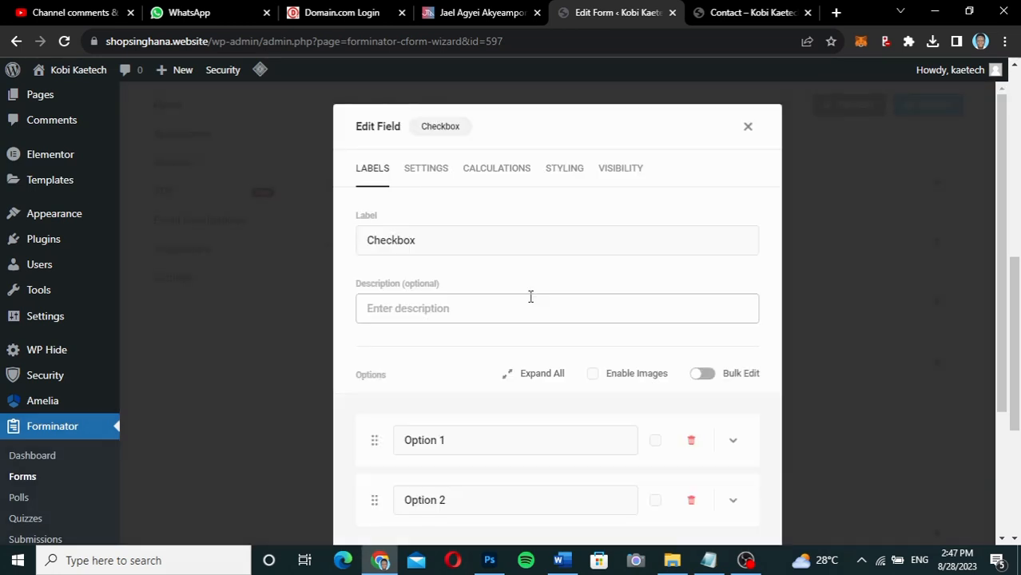
scroll(531, 296, down, 2)
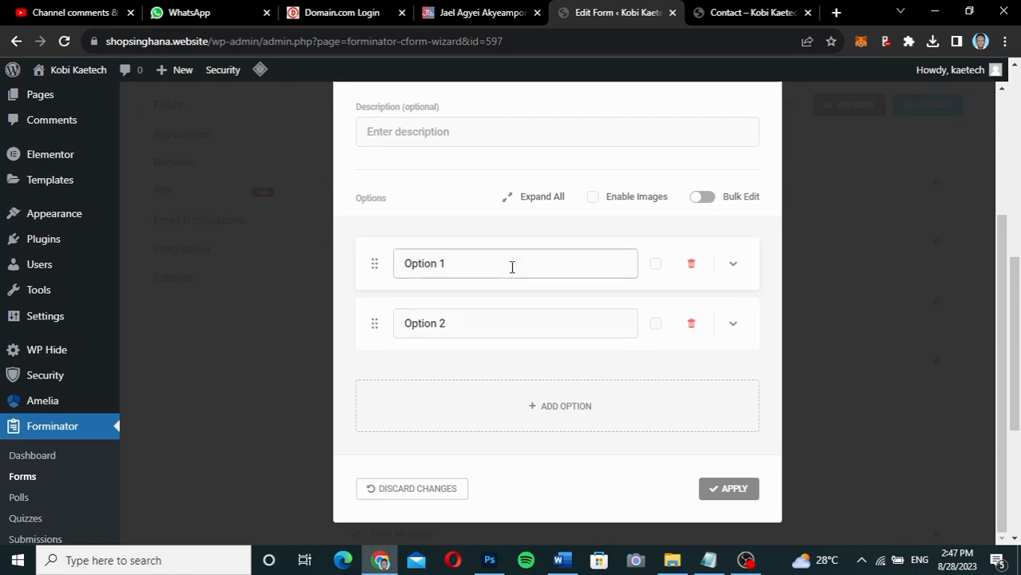
scroll(512, 269, up, 3)
scroll(511, 273, down, 3)
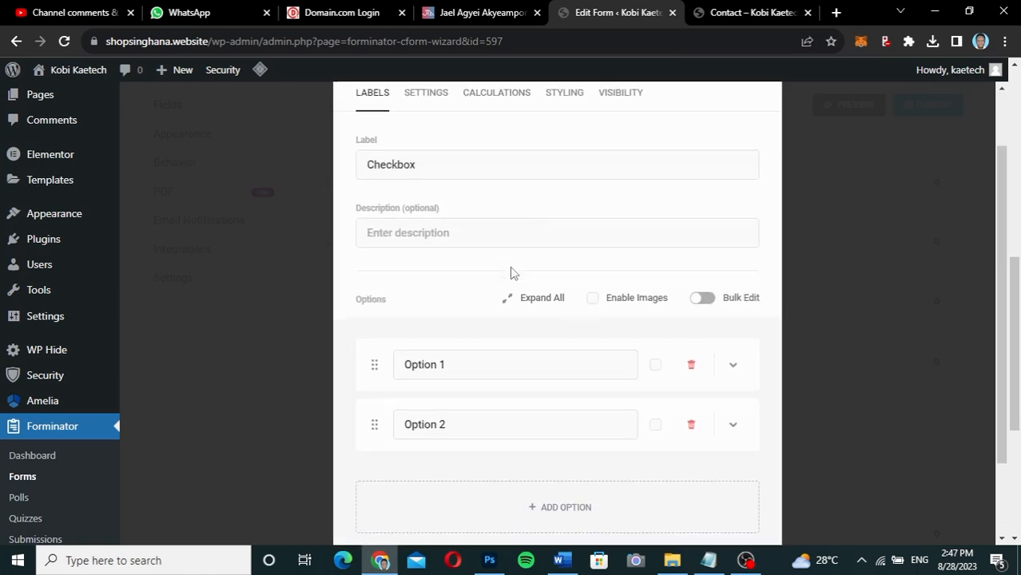
click(457, 276)
drag(447, 274, 356, 284)
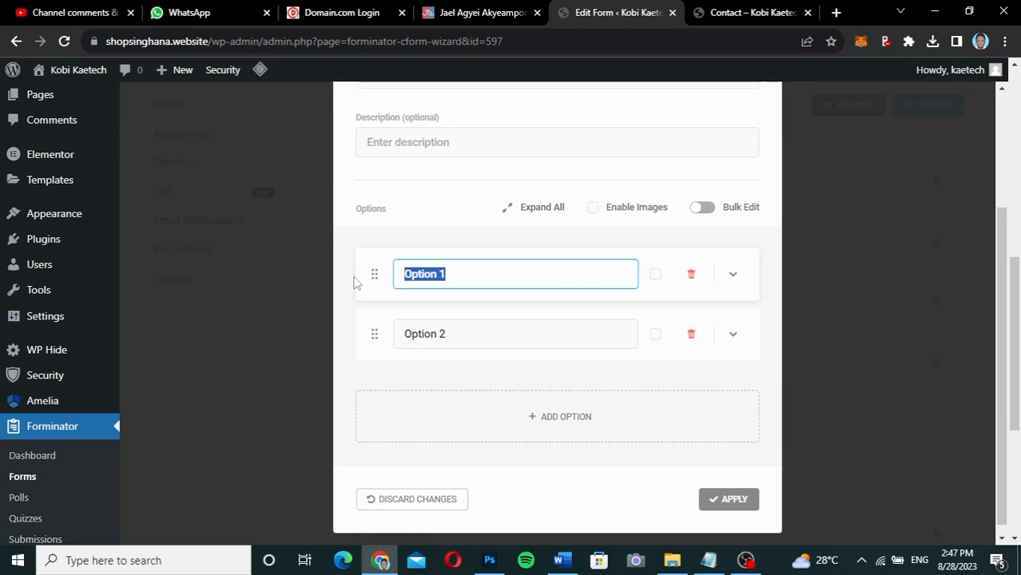
text(Web Design)
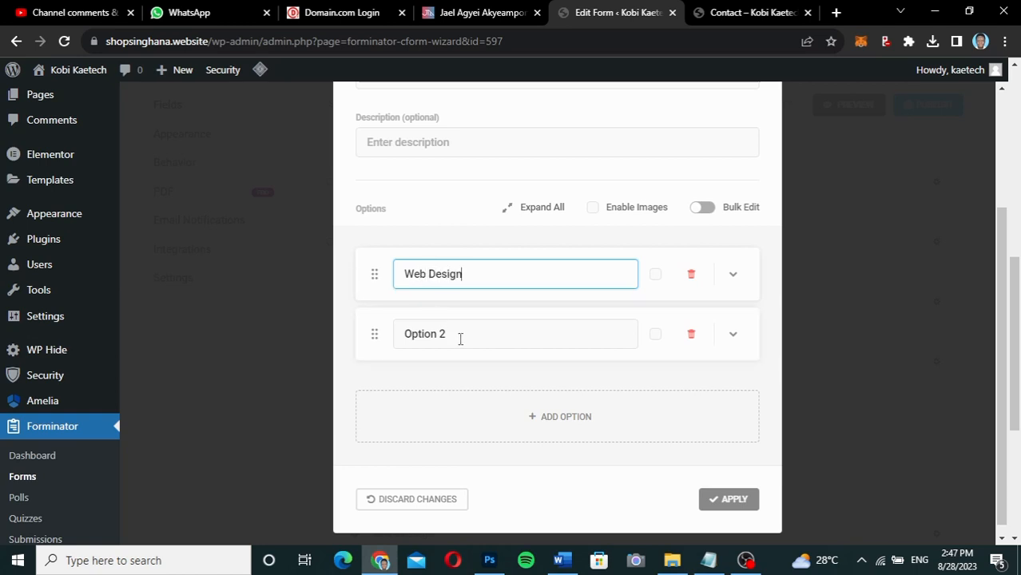
drag(460, 338, 375, 335)
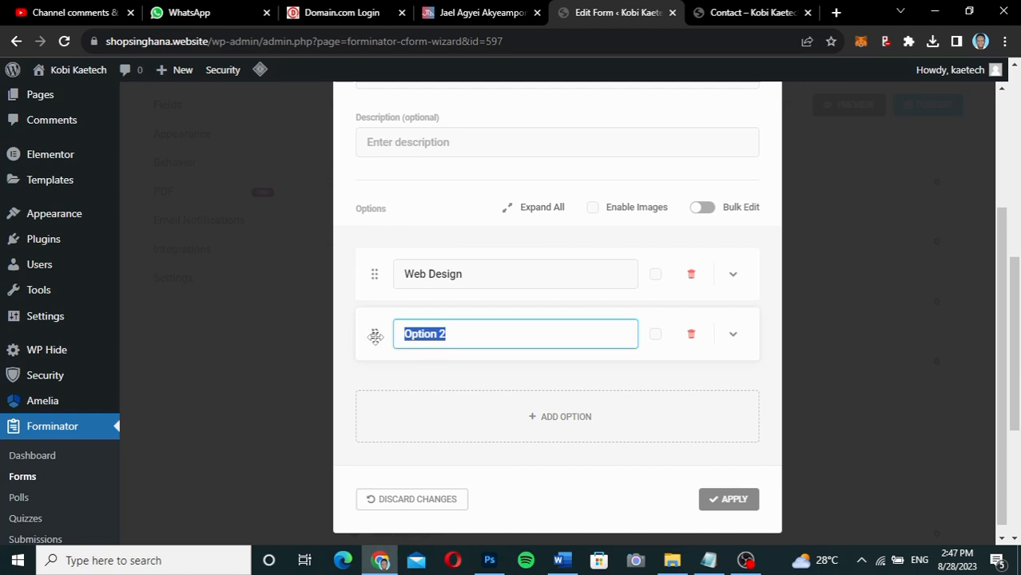
text(SEO)
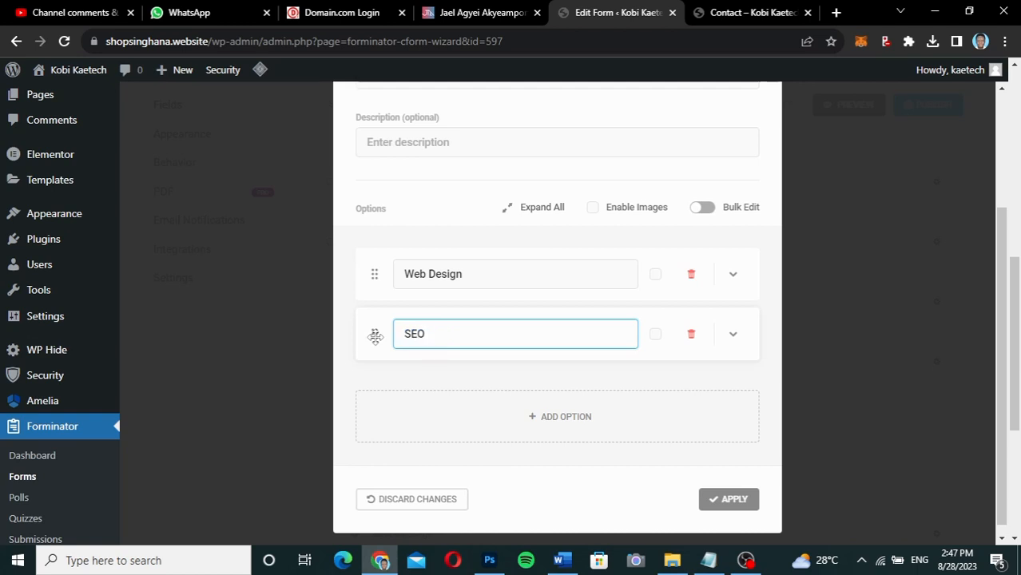
Add a third checkbox option named 'Digital Marketing'.
click(568, 437)
click(432, 463)
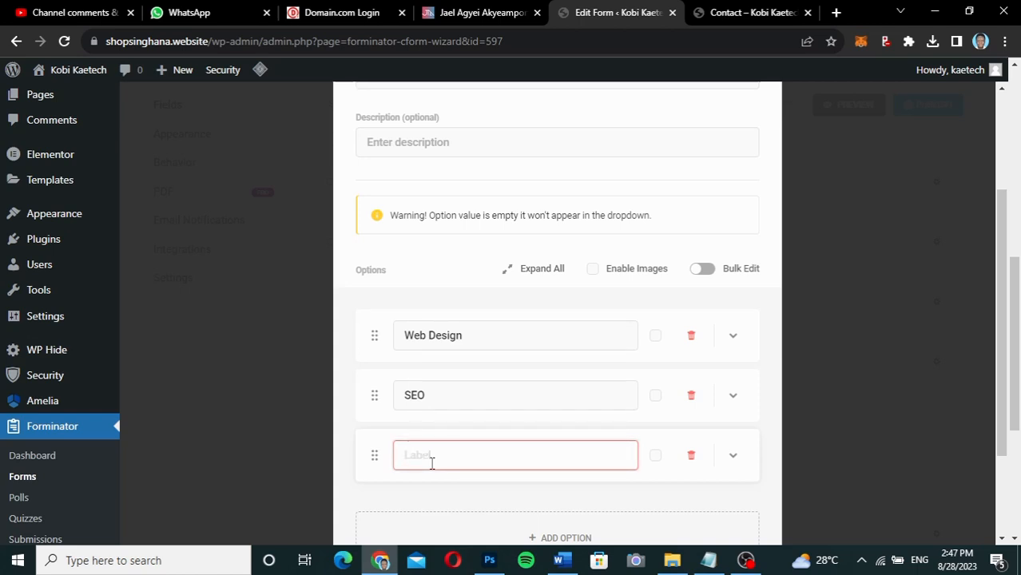
text(Digital Marketing)
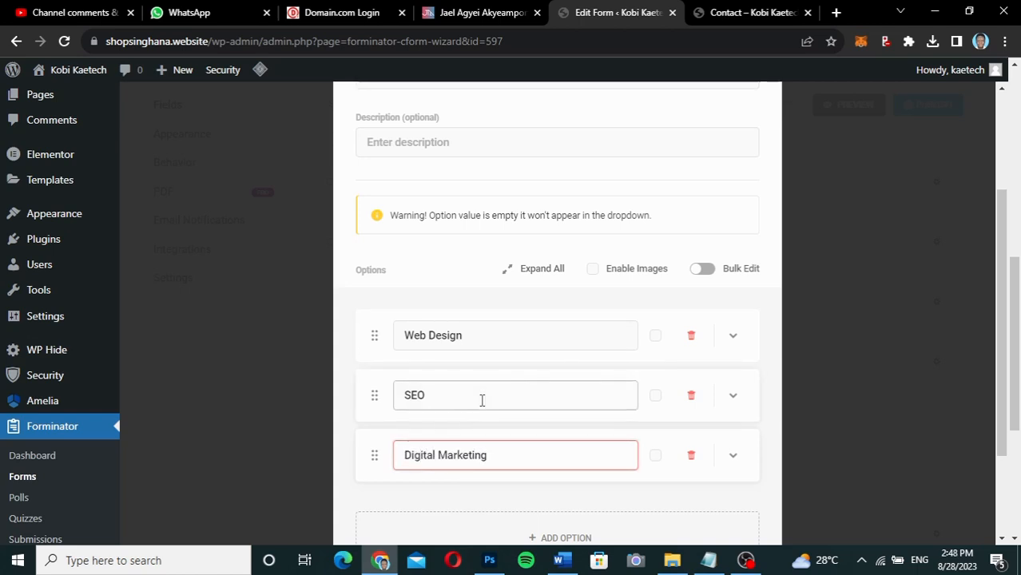
scroll(481, 400, down, 3)
click(478, 372)
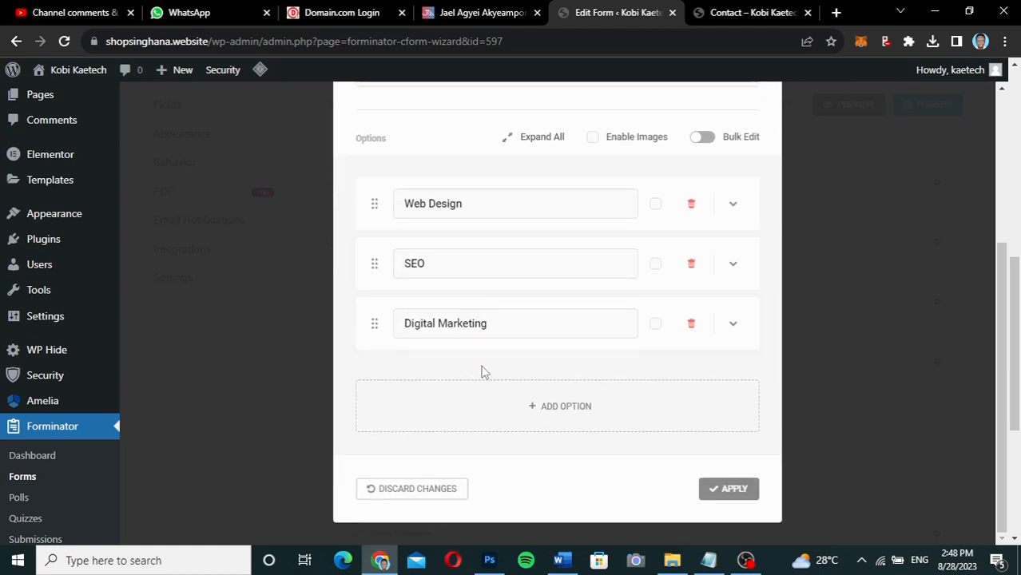
scroll(573, 379, up, 3)
Browse the checkbox field's Settings, Calculations, Styling and Visibility tabs.
right_click(575, 126)
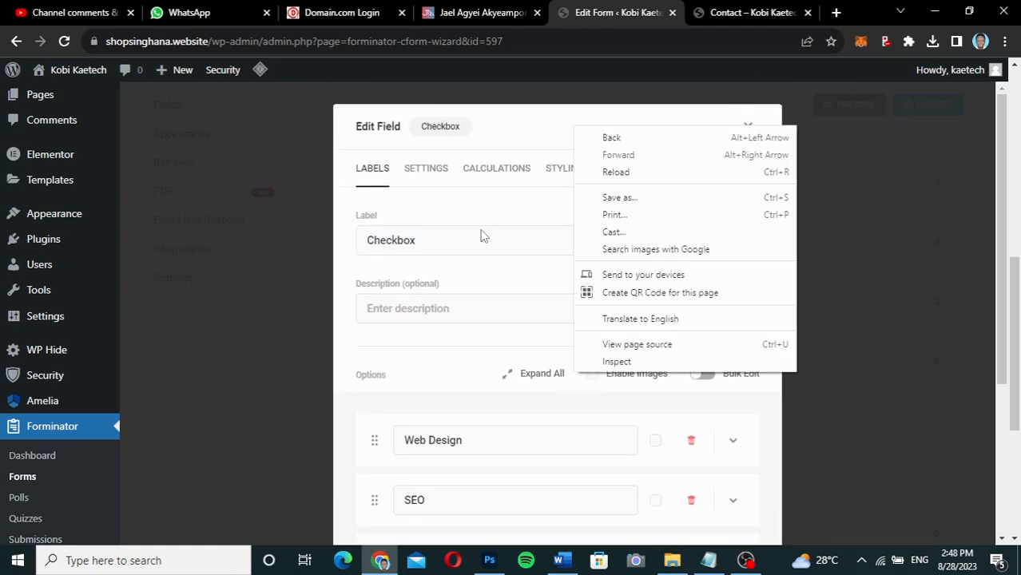
click(438, 176)
click(439, 176)
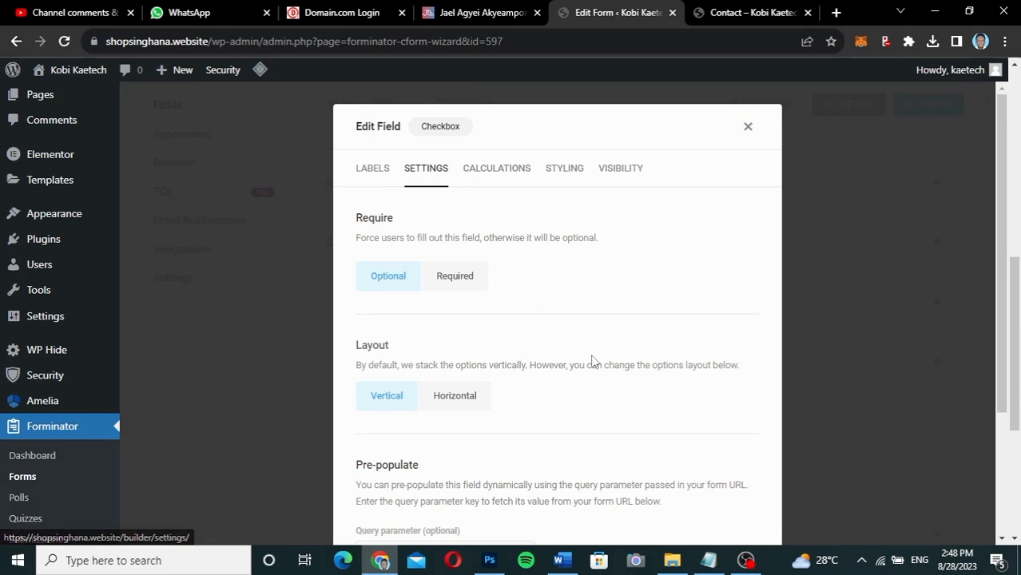
scroll(592, 362, down, 2)
scroll(592, 362, up, 2)
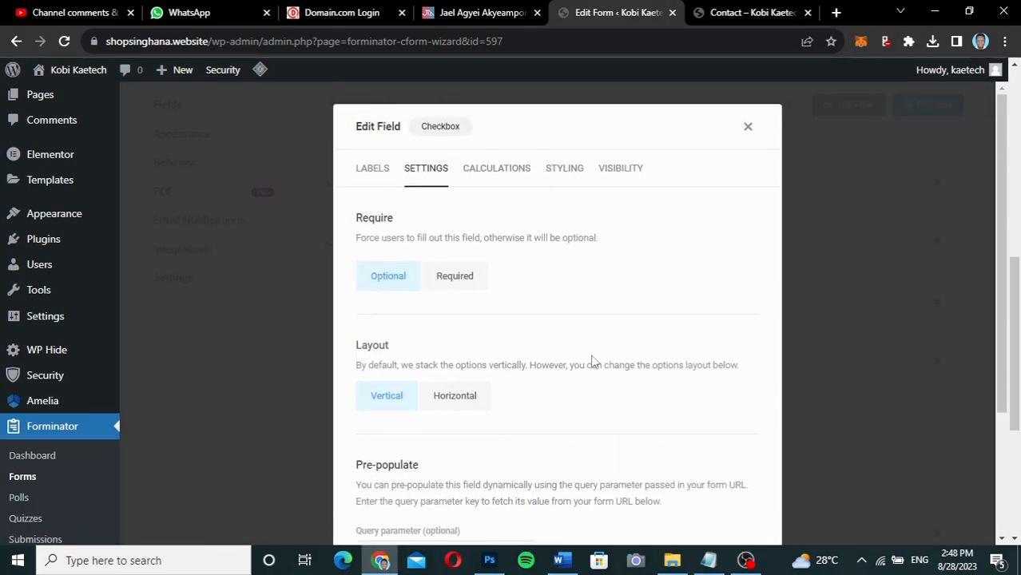
scroll(592, 362, down, 1)
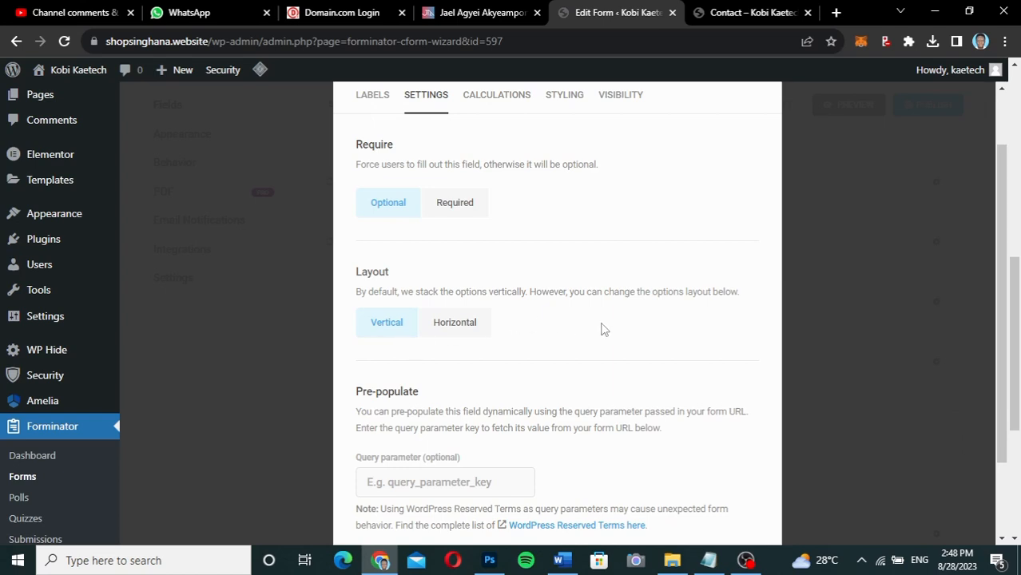
scroll(517, 292, up, 1)
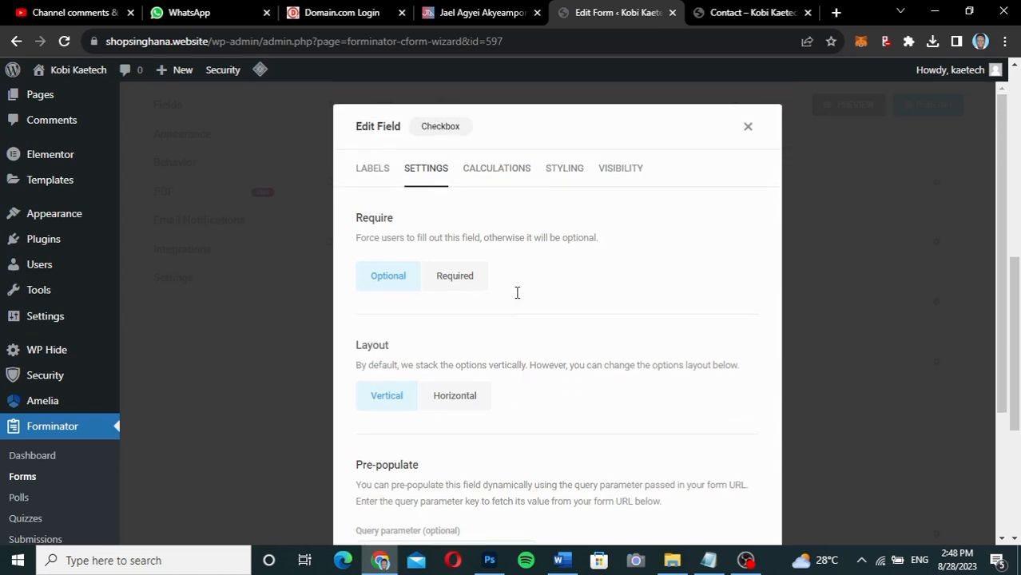
click(486, 170)
click(567, 243)
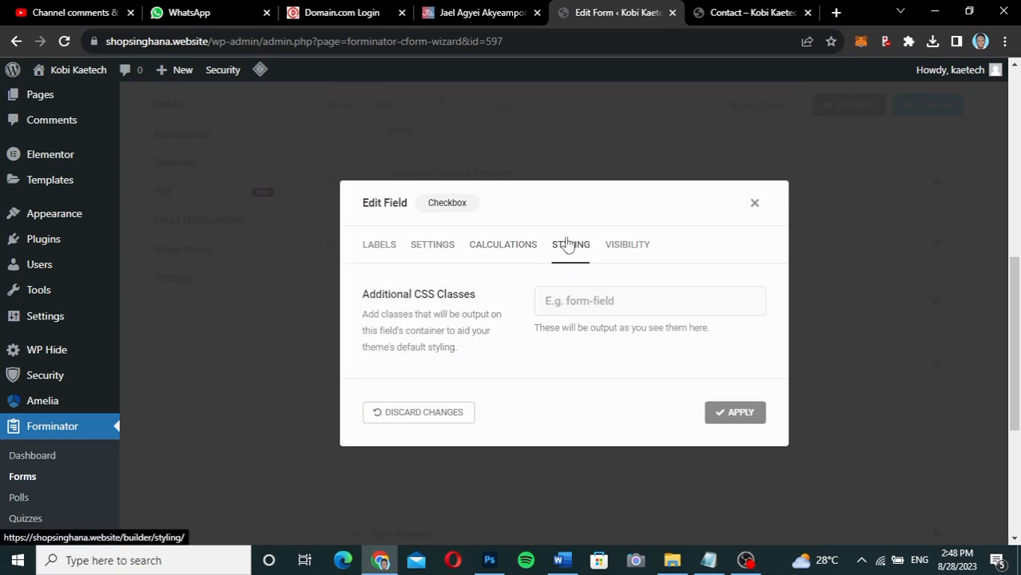
click(642, 248)
click(378, 182)
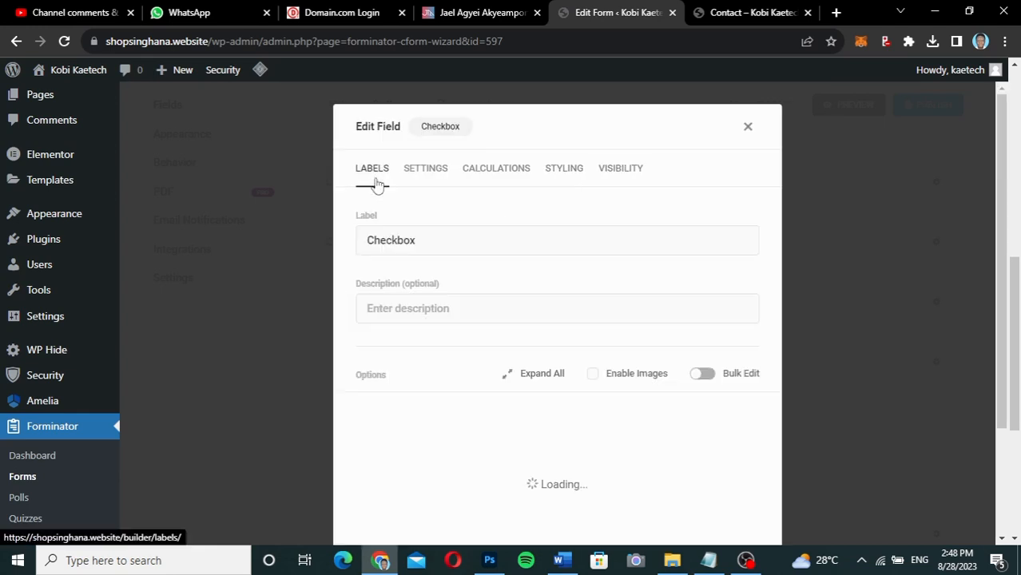
Change the checkbox field's label to 'Services 2' and apply it.
drag(433, 237, 360, 239)
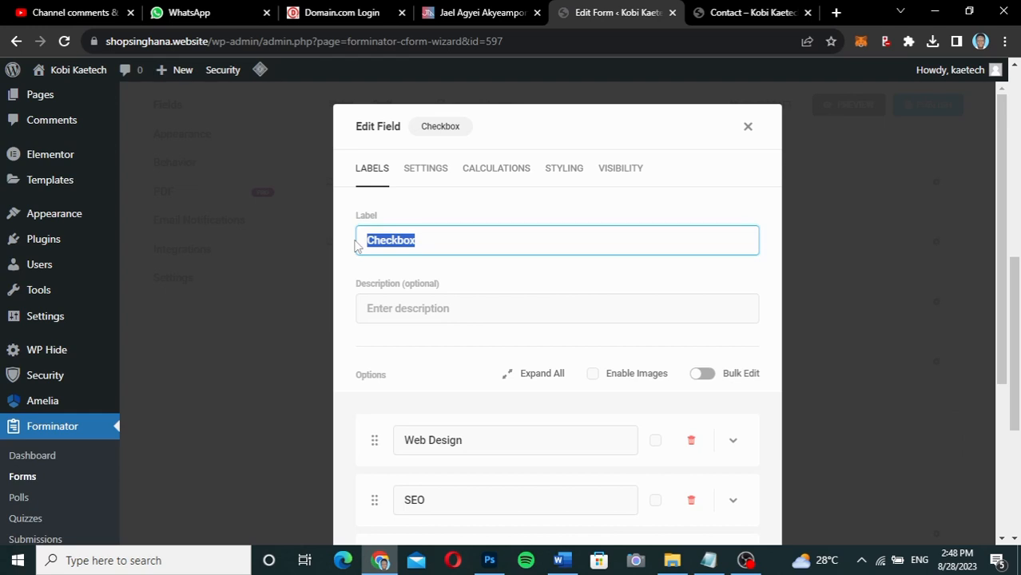
text(Services 2)
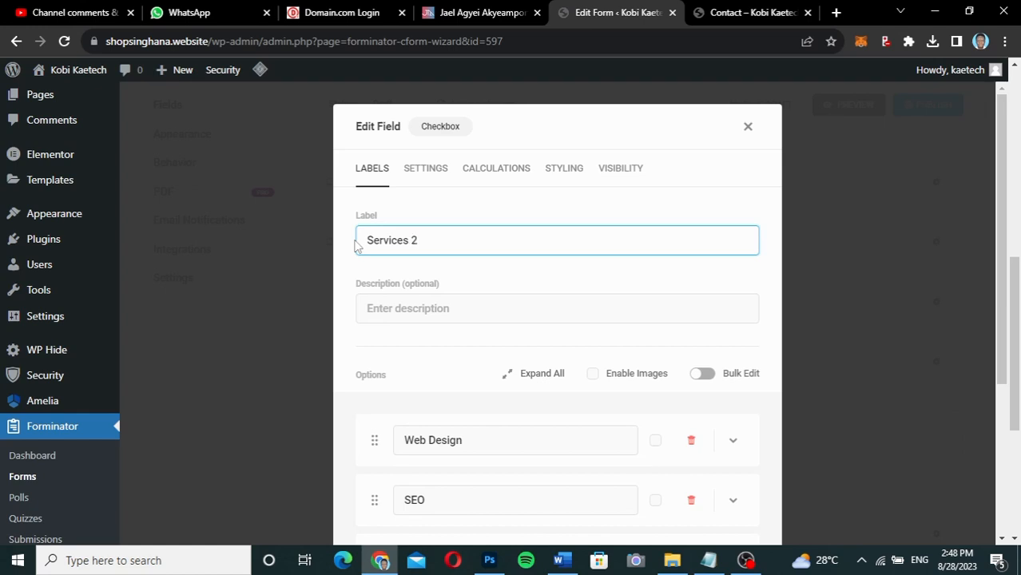
scroll(460, 376, down, 3)
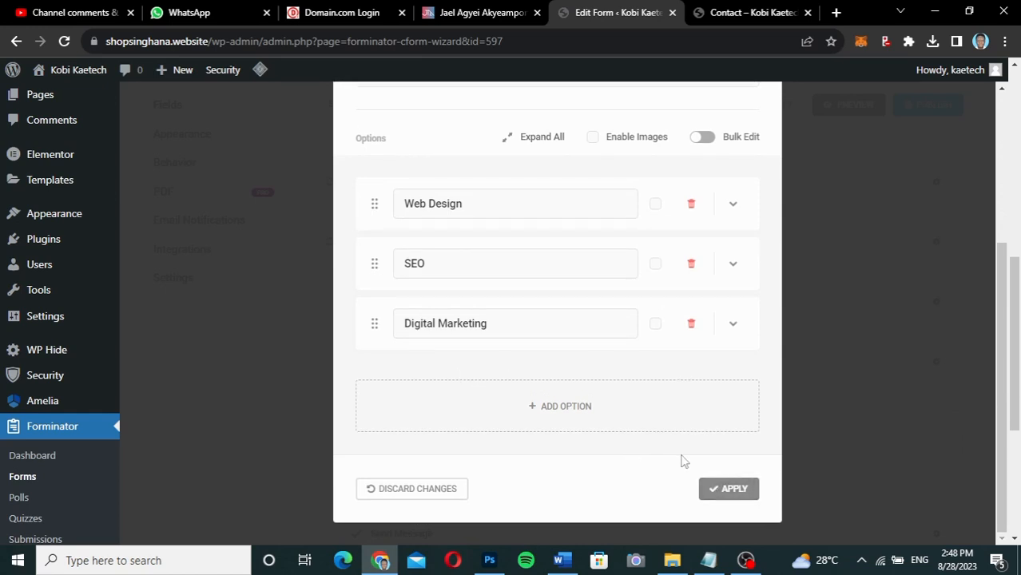
click(729, 489)
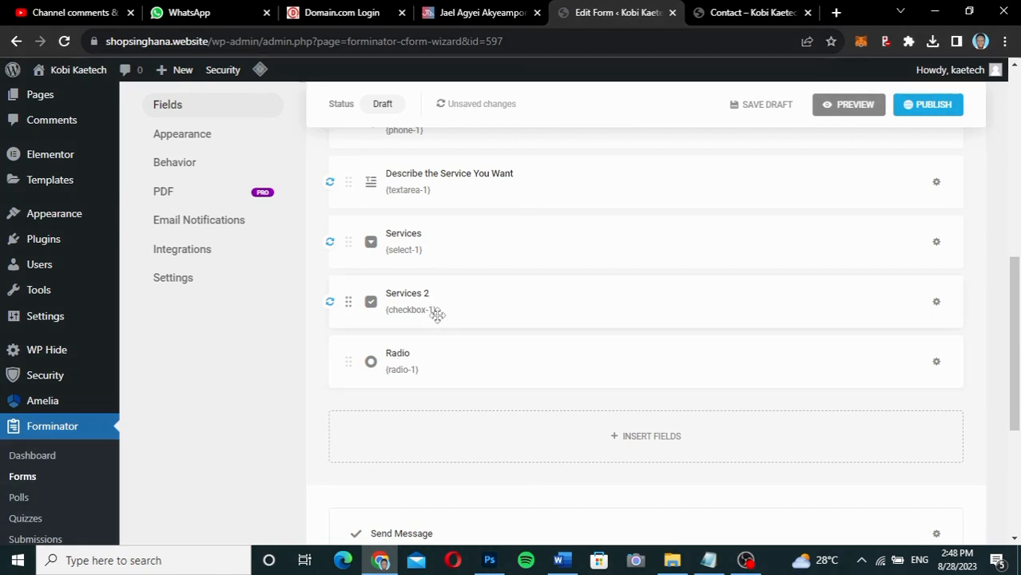
Reopen Services 2, close it unchanged, and open the Radio field's editor.
click(474, 301)
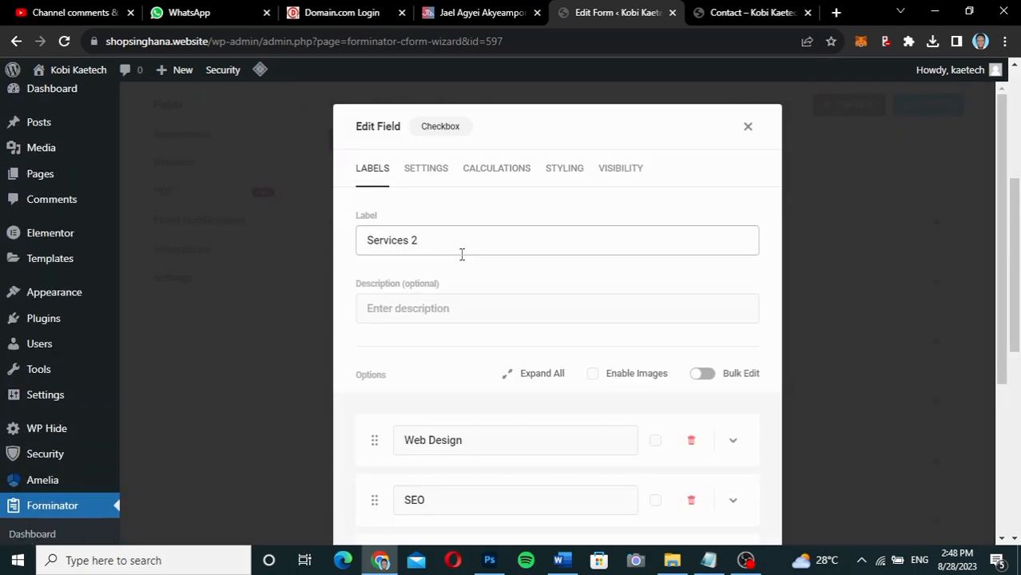
scroll(506, 389, down, 2)
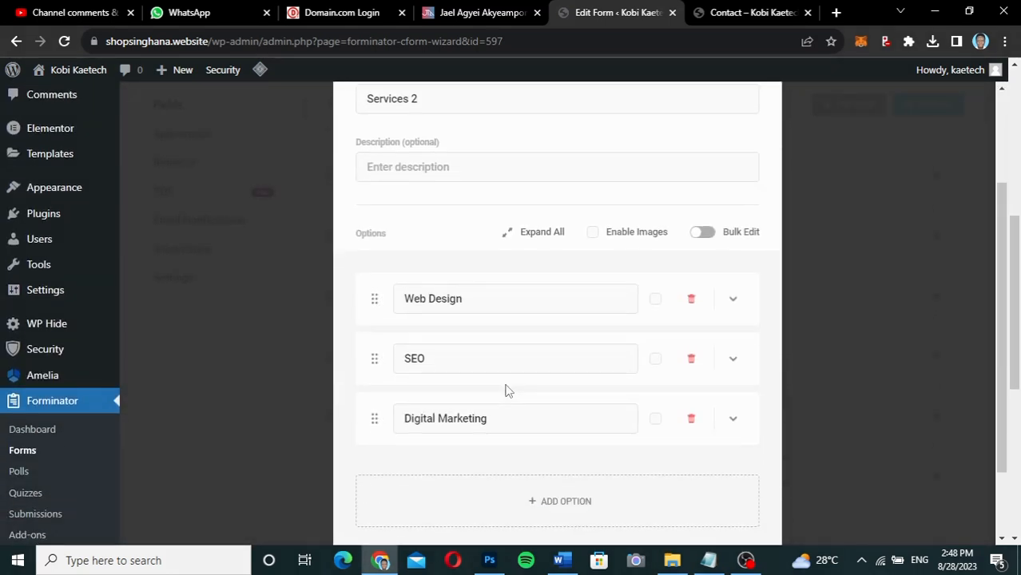
scroll(505, 386, up, 2)
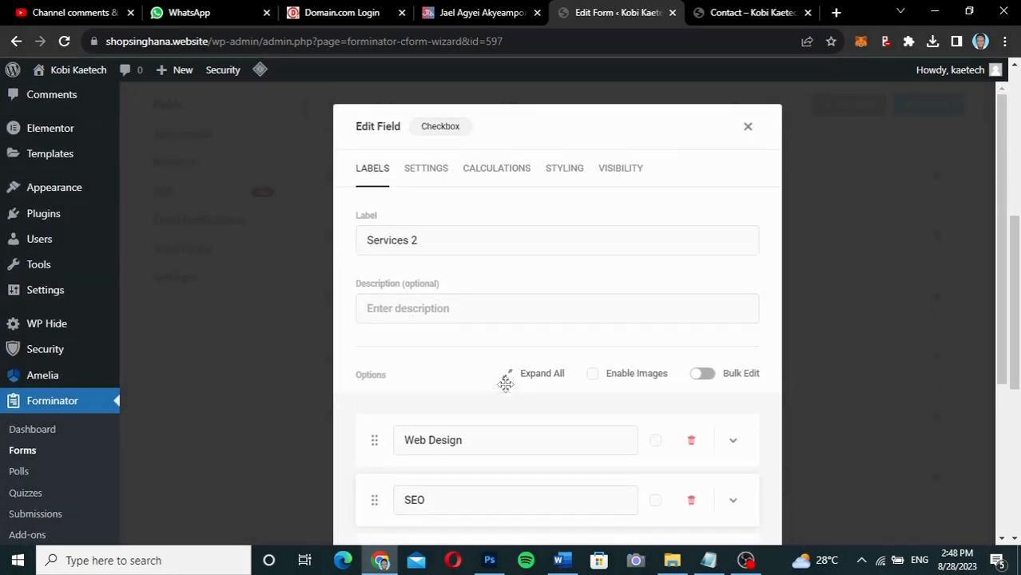
click(748, 128)
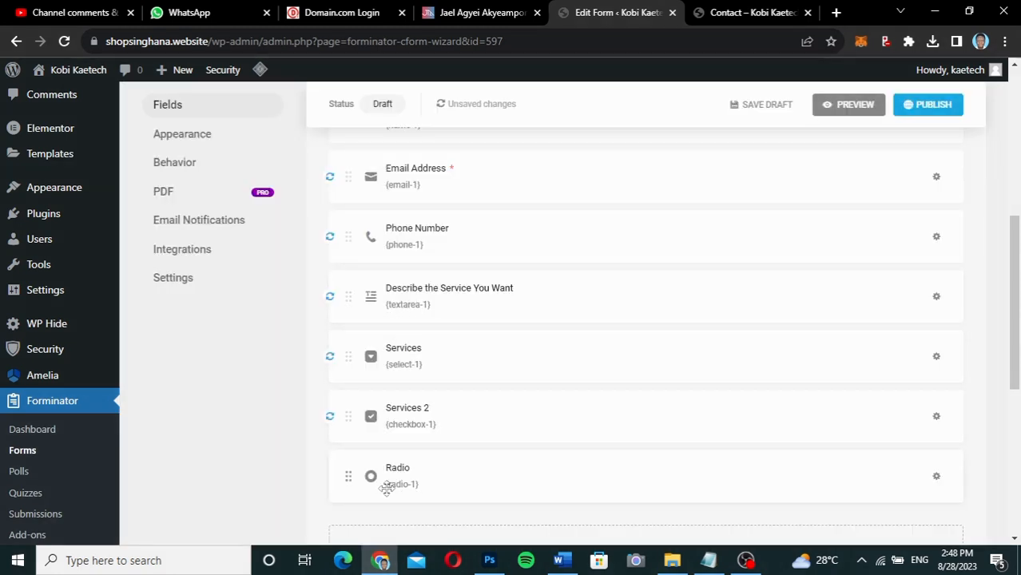
click(504, 467)
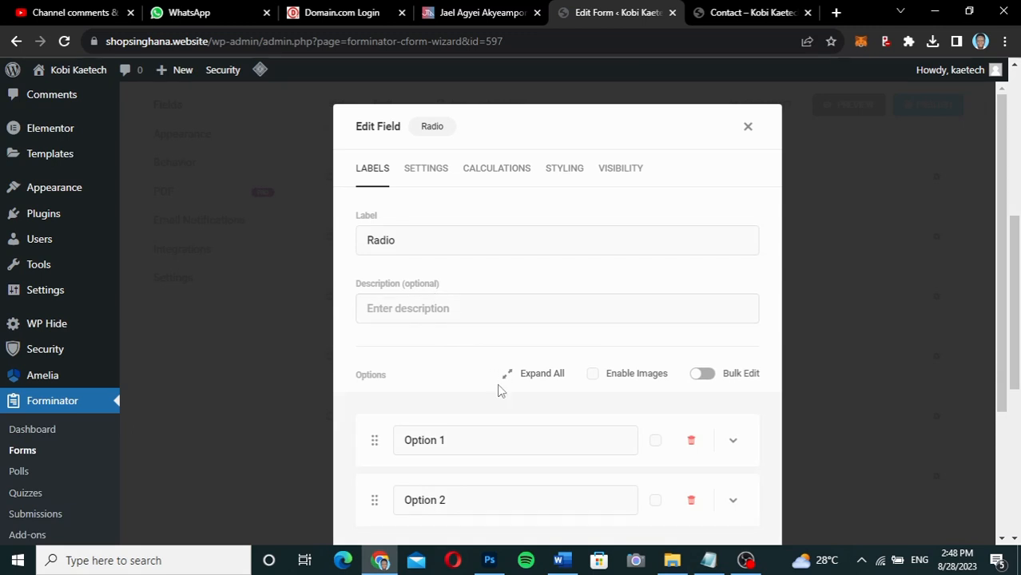
Replace the radio options with Web Design and Digital Marketing, and add a third option, SEO.
scroll(498, 389, down, 3)
scroll(498, 389, up, 1)
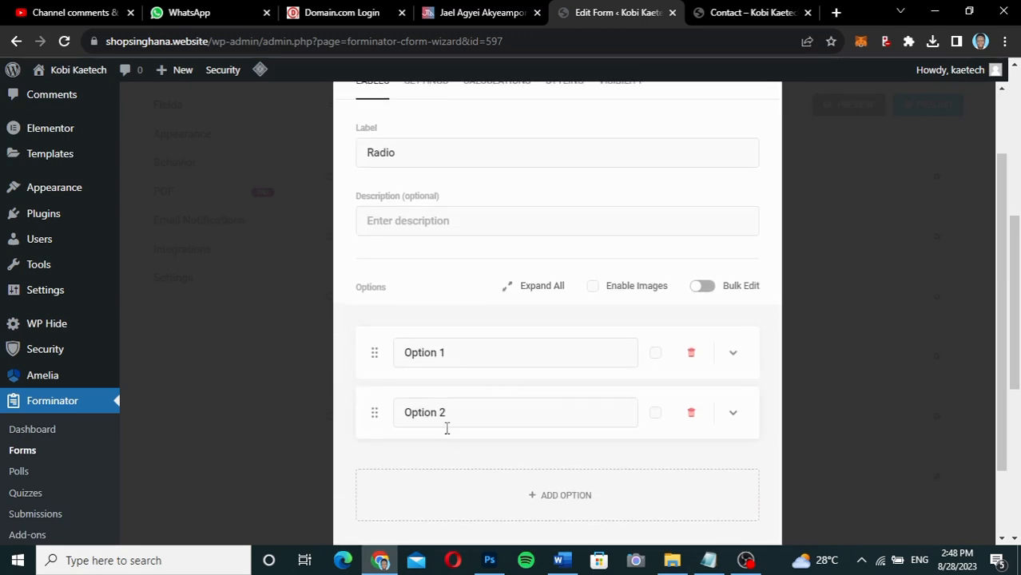
click(467, 352)
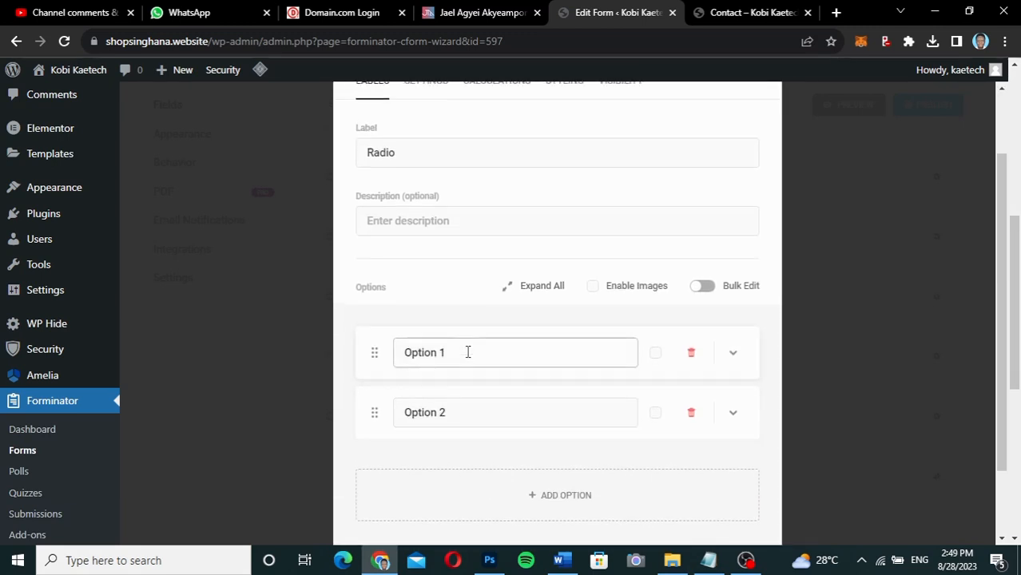
drag(468, 352, 367, 336)
text(Web Design)
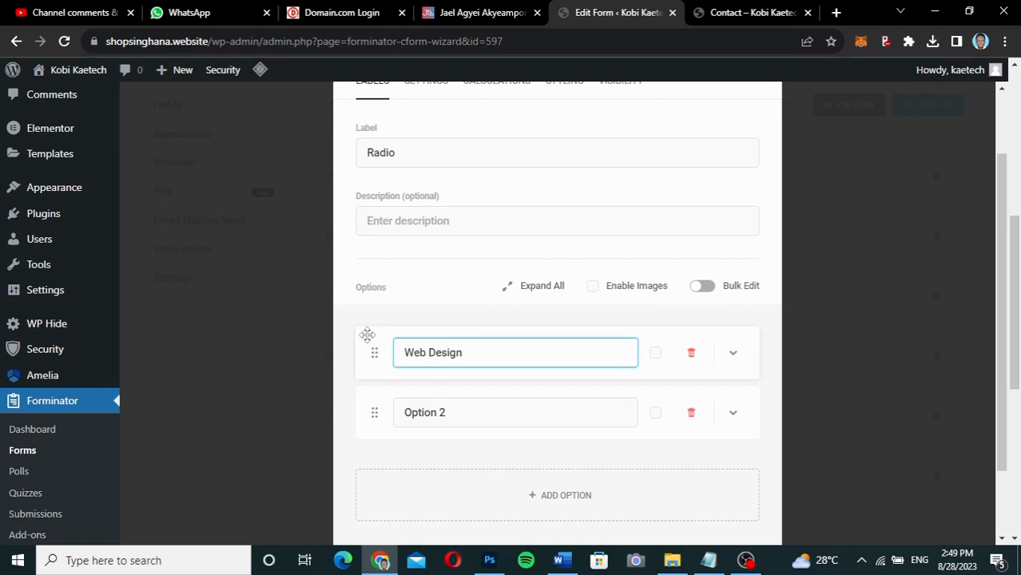
drag(455, 412, 315, 411)
text(D)
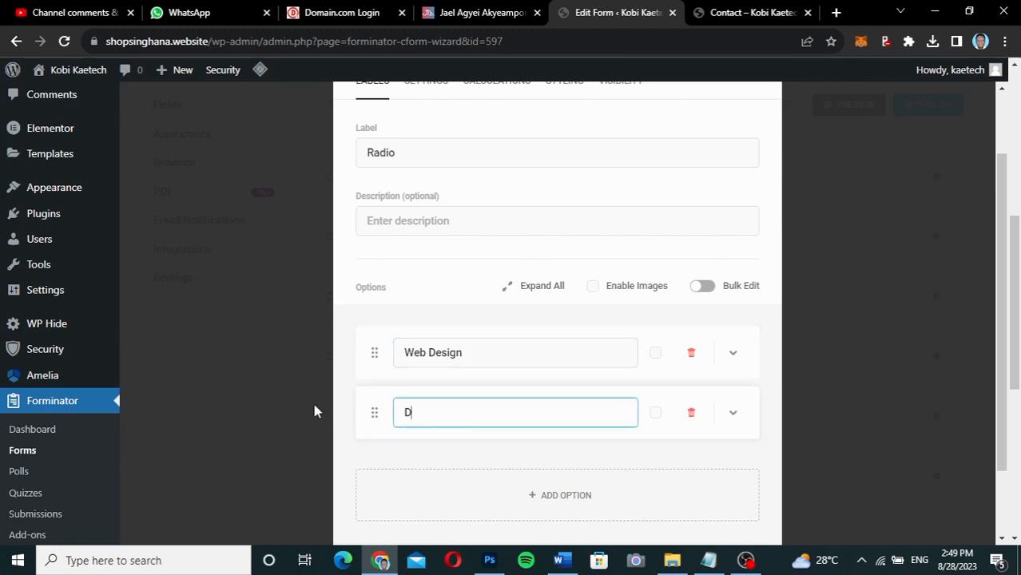
text(igital Marketing)
click(557, 495)
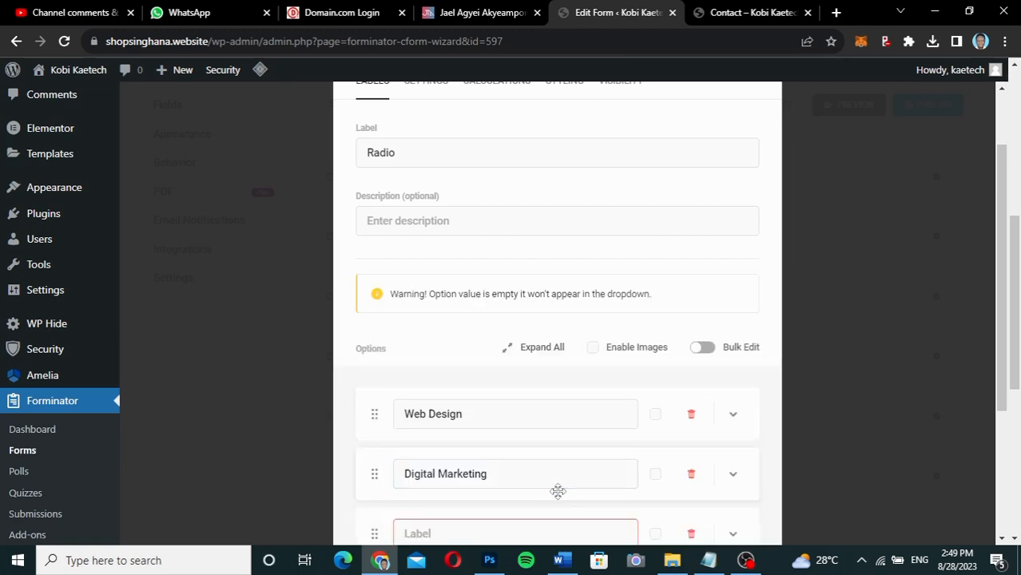
scroll(501, 483, down, 2)
click(451, 406)
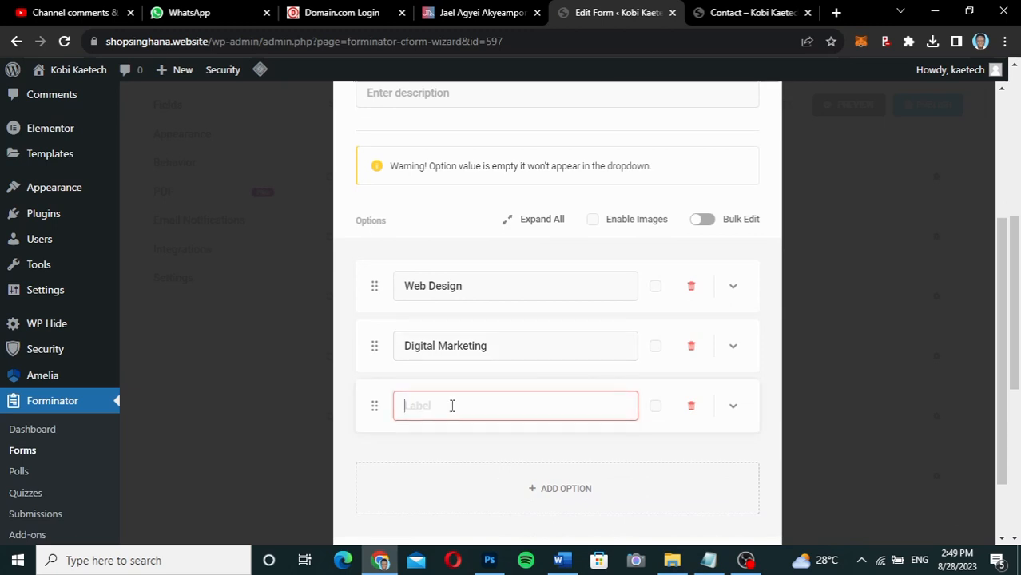
text(SEO)
Rename the radio field's label to 'Services'.
scroll(451, 406, up, 3)
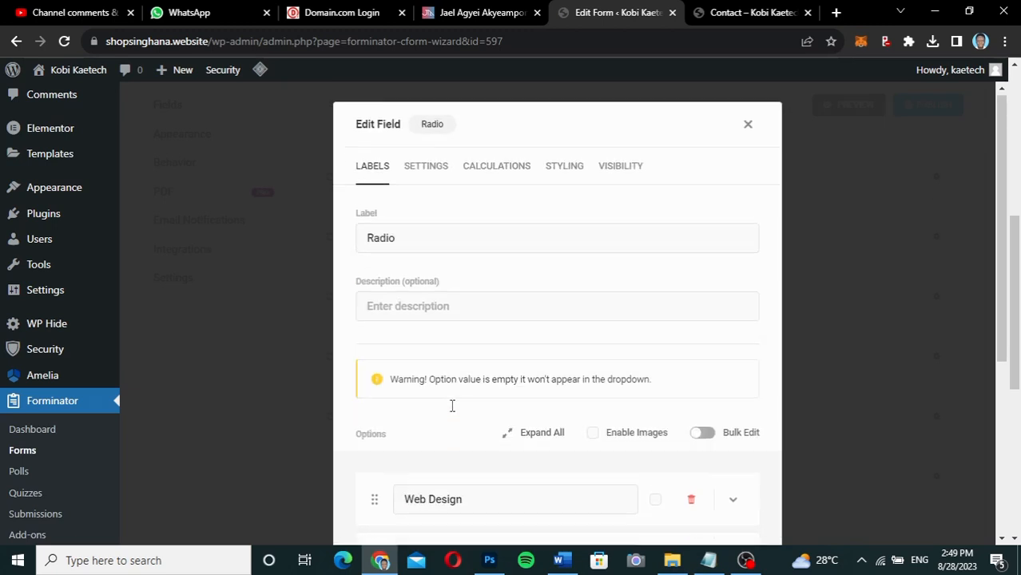
drag(424, 233, 349, 248)
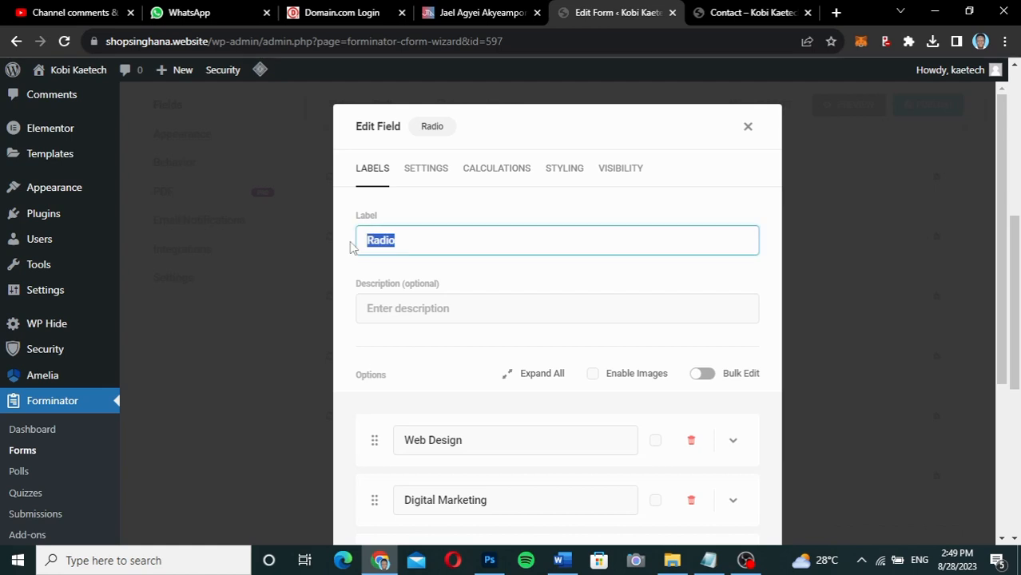
text(Services 3)
scroll(457, 291, down, 3)
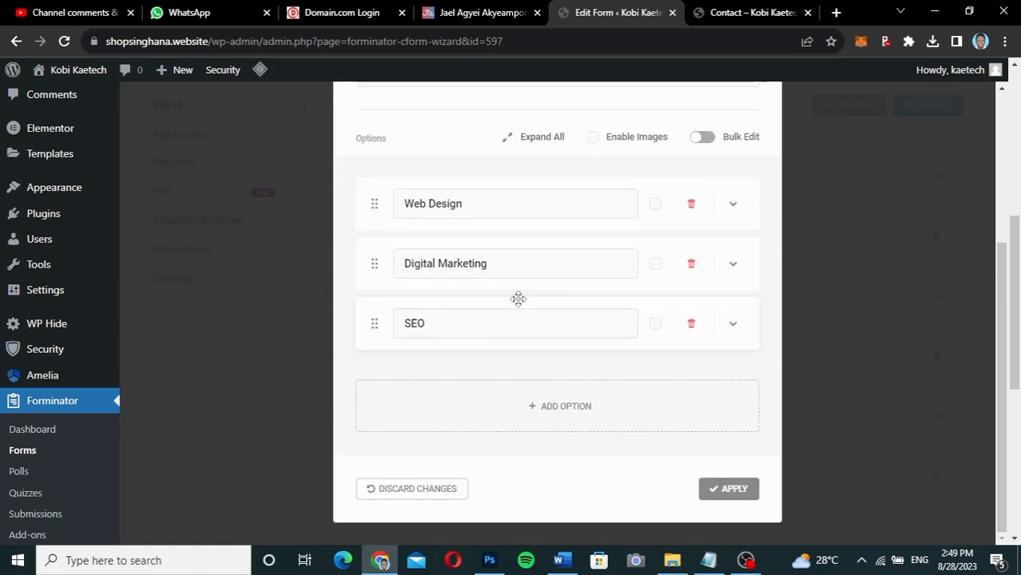
scroll(517, 299, up, 3)
Review the field's settings, calculation, styling and visibility tabs, then apply the options.
click(432, 168)
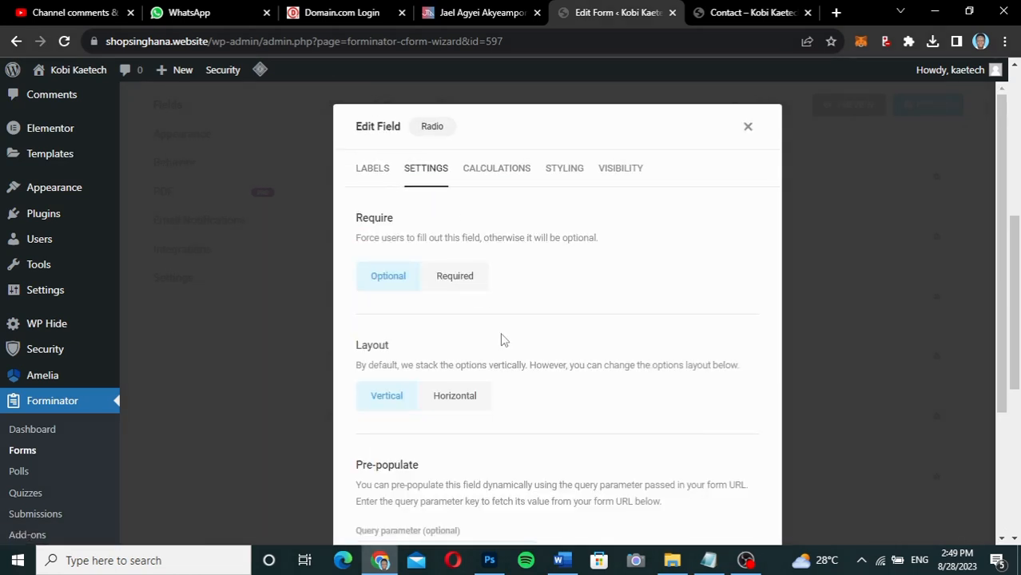
scroll(502, 339, down, 2)
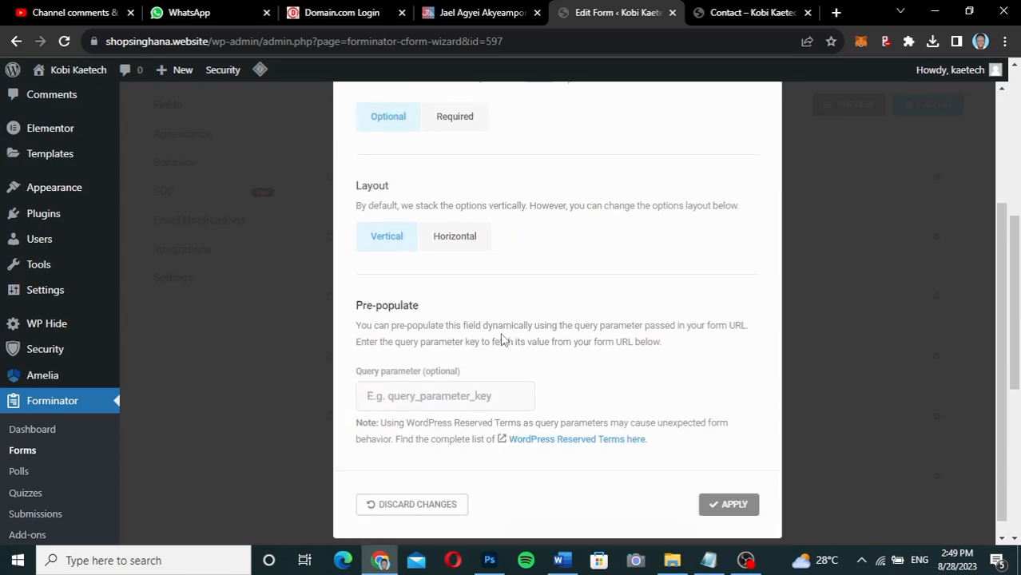
scroll(502, 339, up, 2)
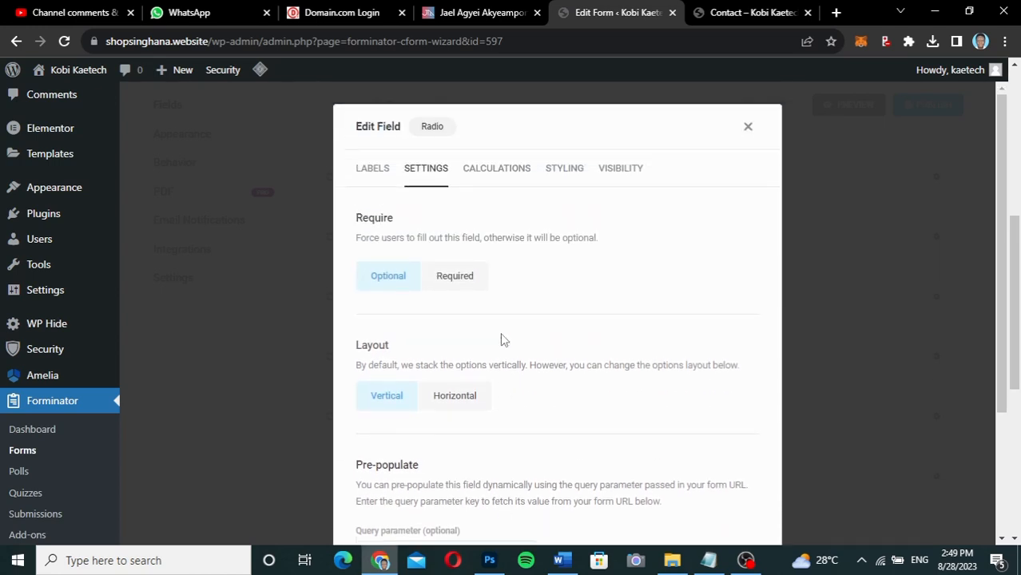
click(490, 171)
click(561, 253)
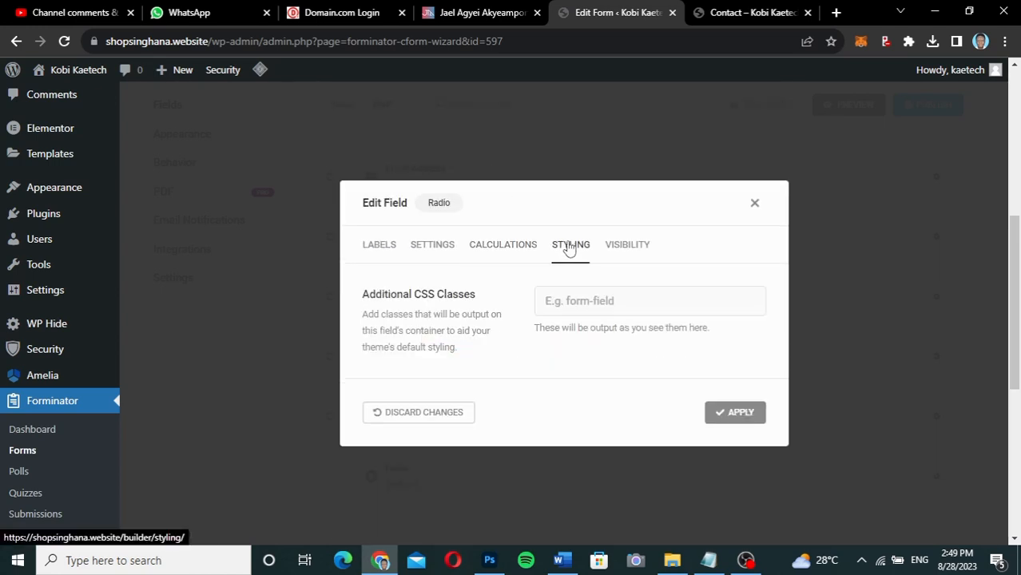
click(633, 254)
click(380, 182)
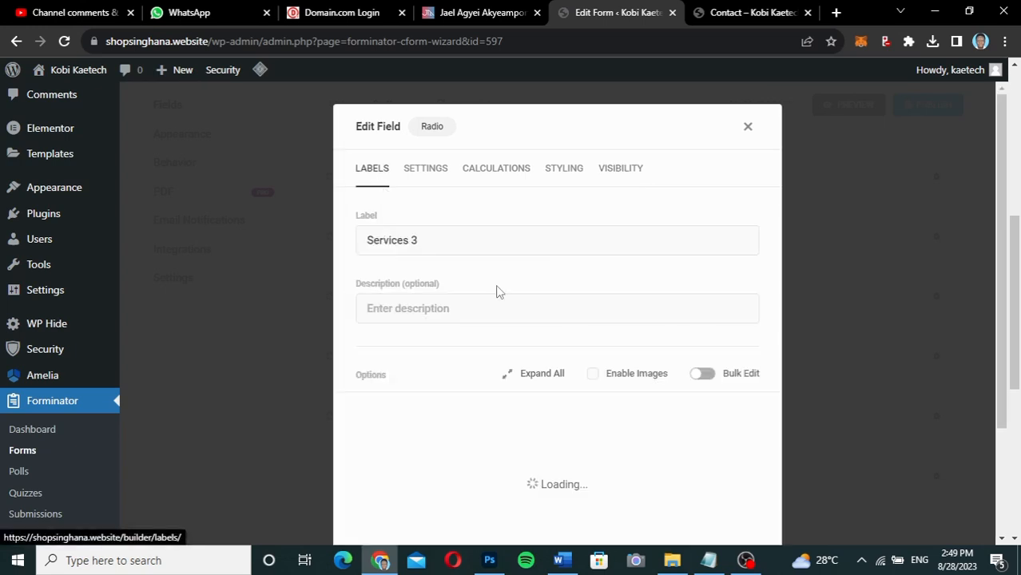
scroll(513, 430, down, 3)
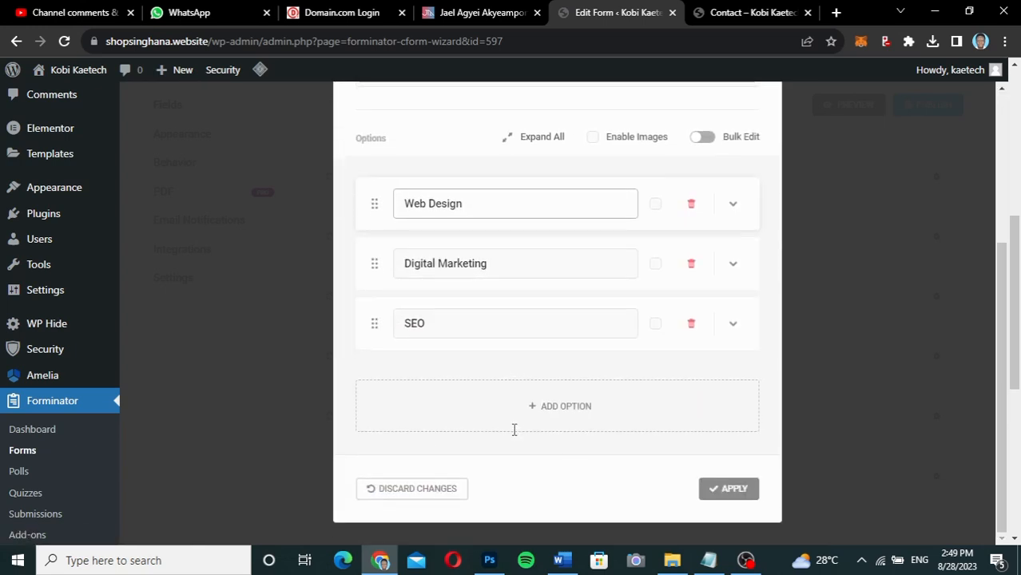
click(728, 488)
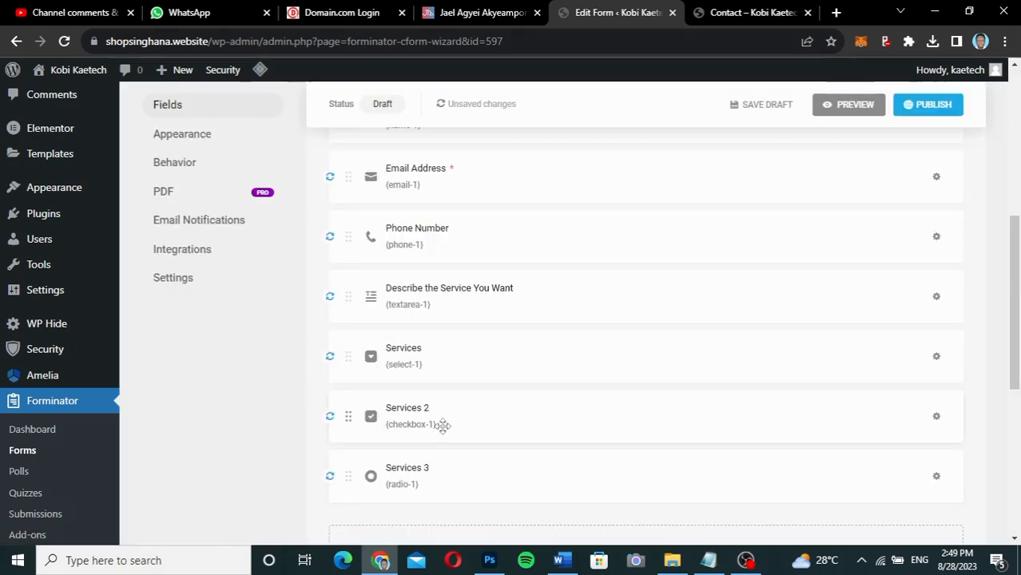
Check the submit button's text reads 'Send Message' and close its settings unchanged.
scroll(443, 426, down, 3)
scroll(442, 431, up, 1)
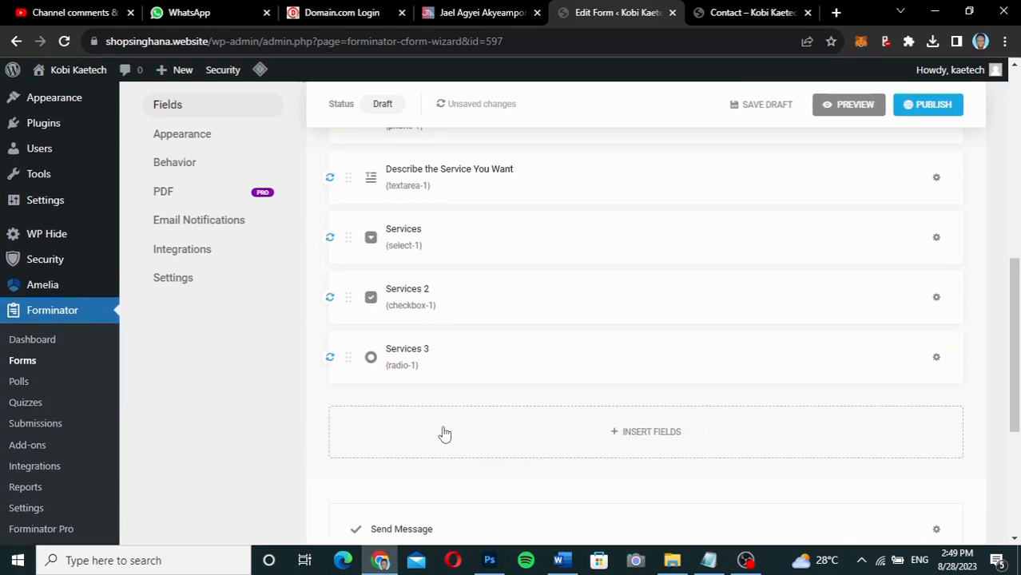
scroll(448, 436, down, 1)
click(482, 420)
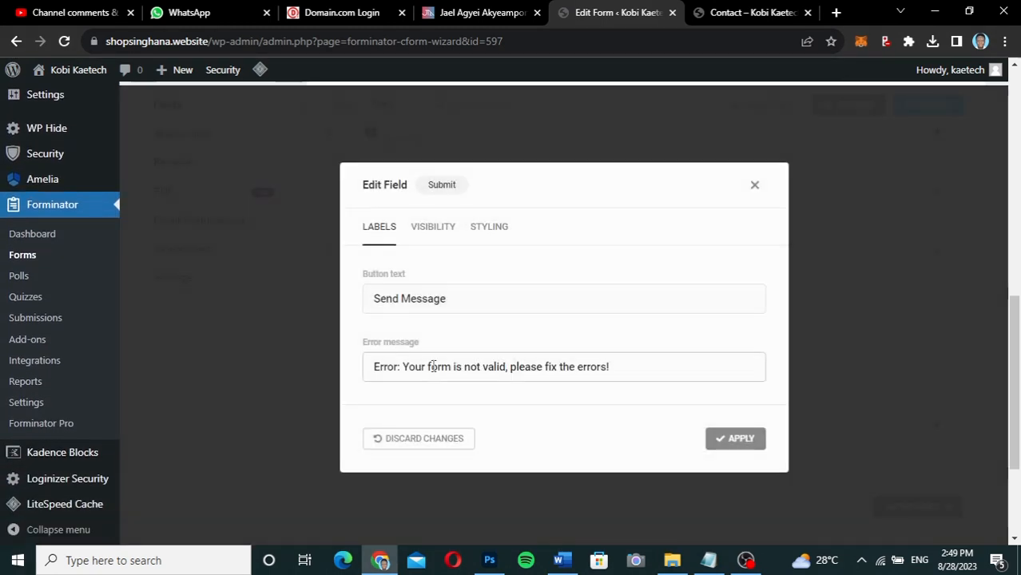
click(375, 297)
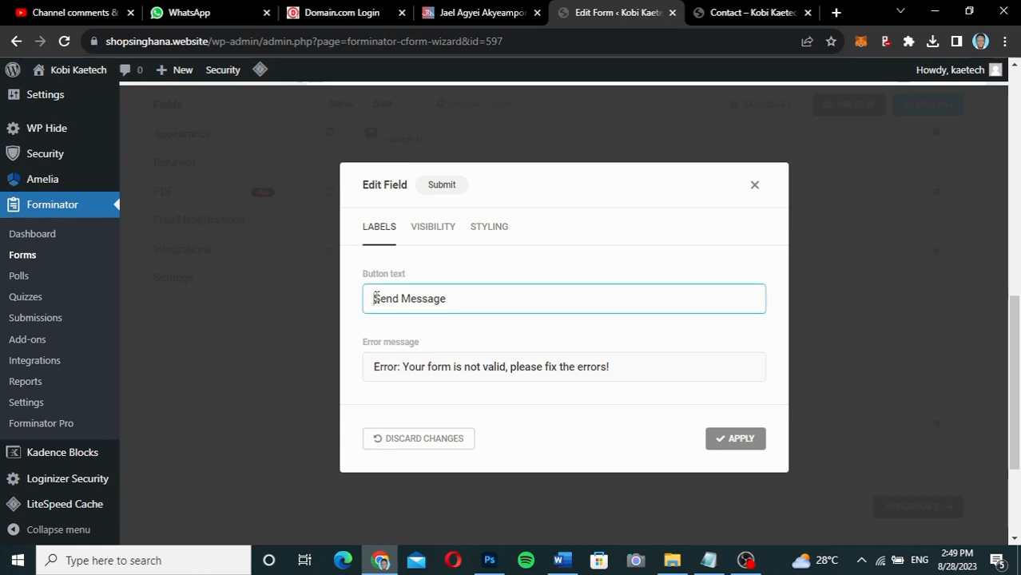
drag(375, 298, 478, 300)
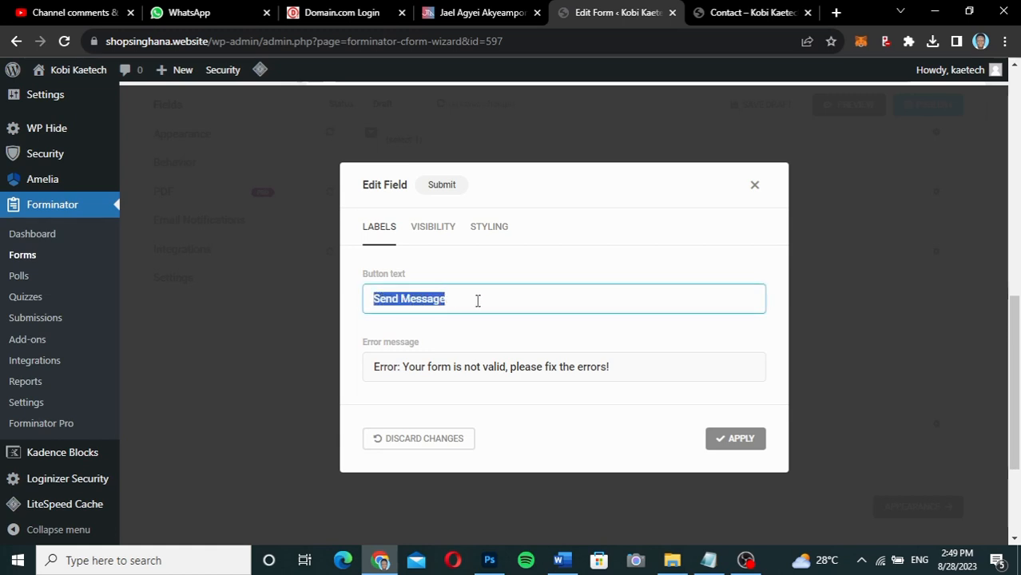
click(478, 300)
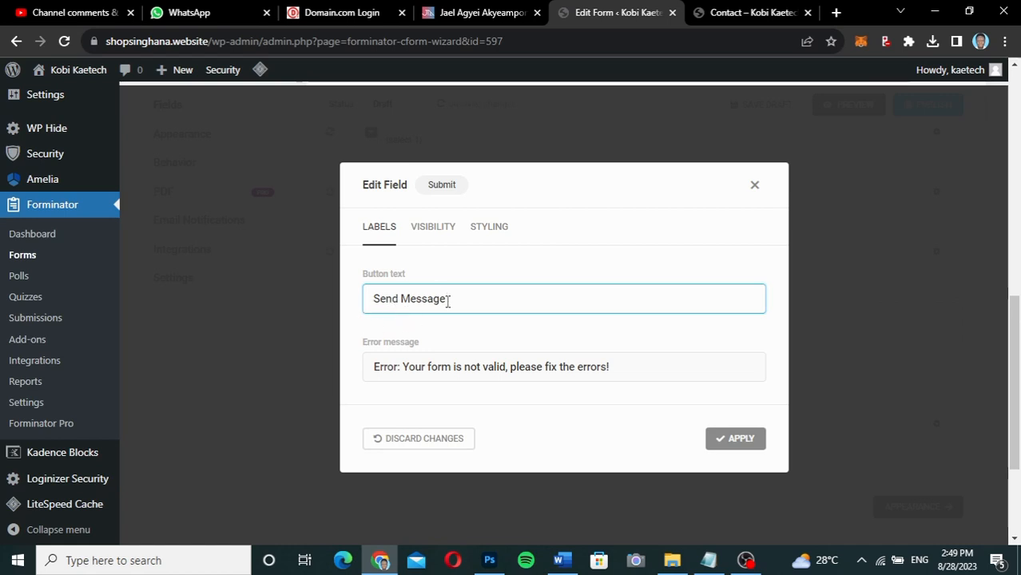
drag(452, 299, 365, 297)
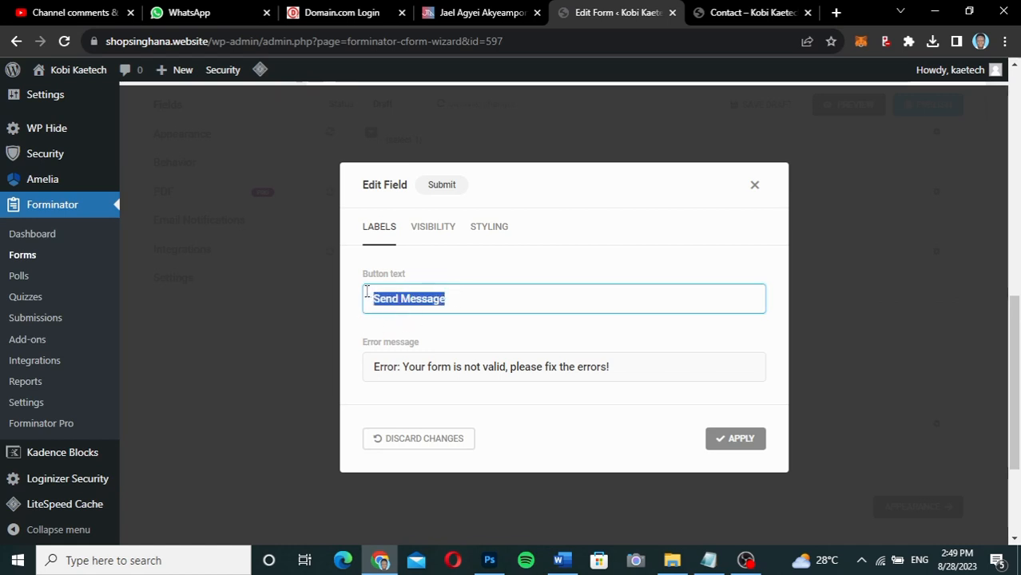
click(754, 186)
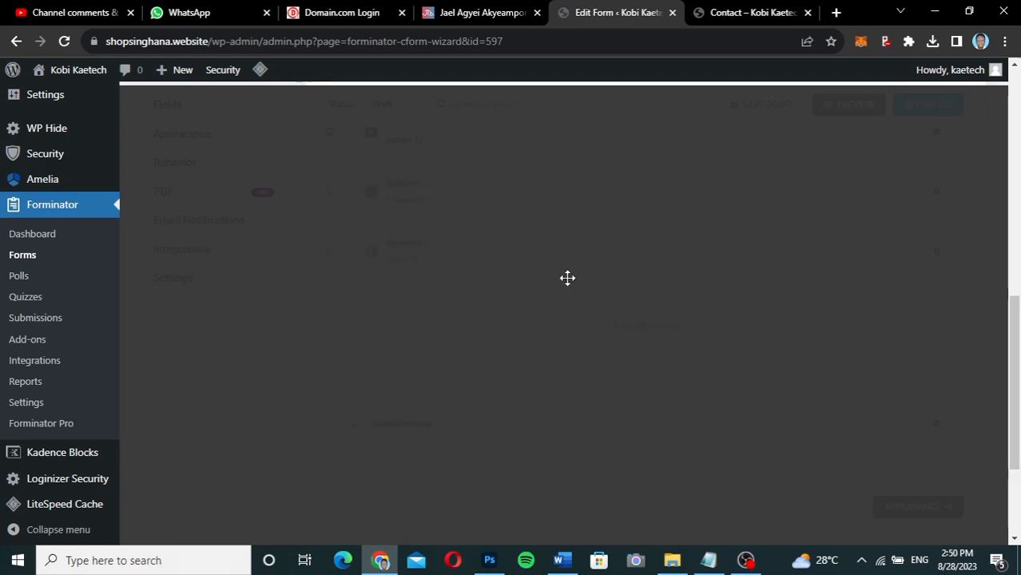
Move on to the form's Appearance settings.
scroll(655, 412, up, 4)
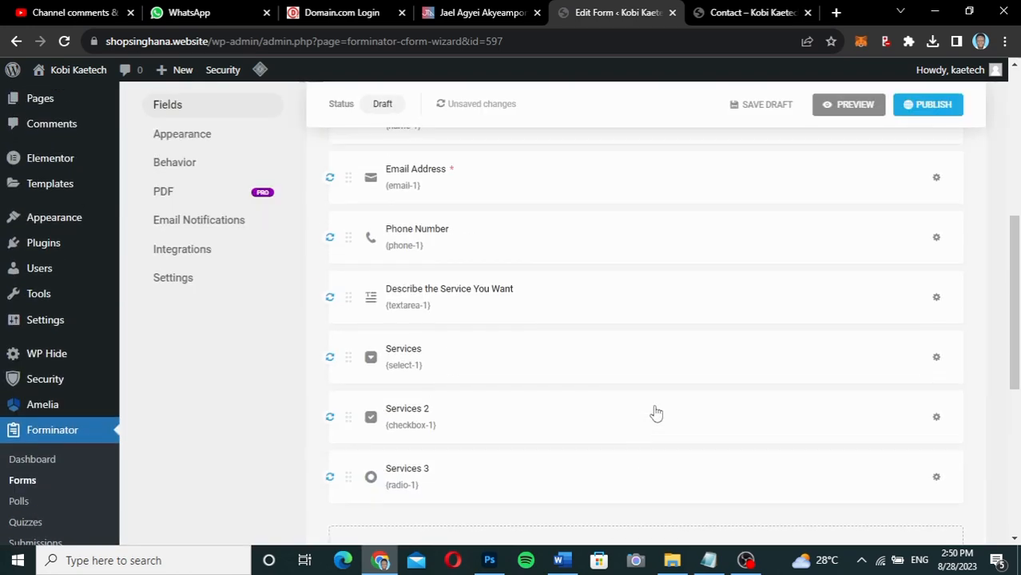
scroll(655, 412, down, 6)
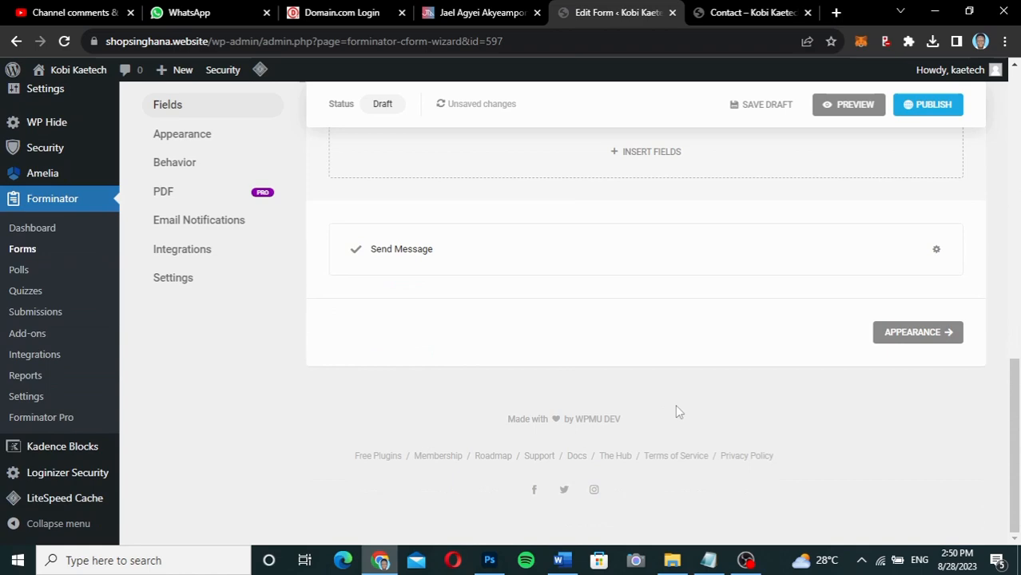
click(909, 332)
Preview the Flat, Bold and Material design styles, settle on Material, and review the remaining appearance options.
scroll(605, 349, down, 4)
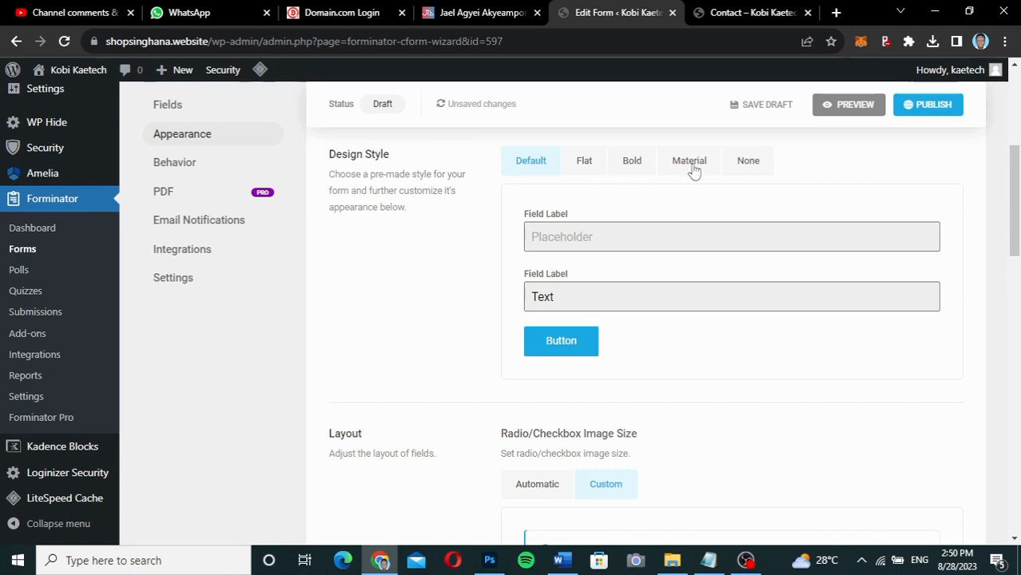
click(586, 166)
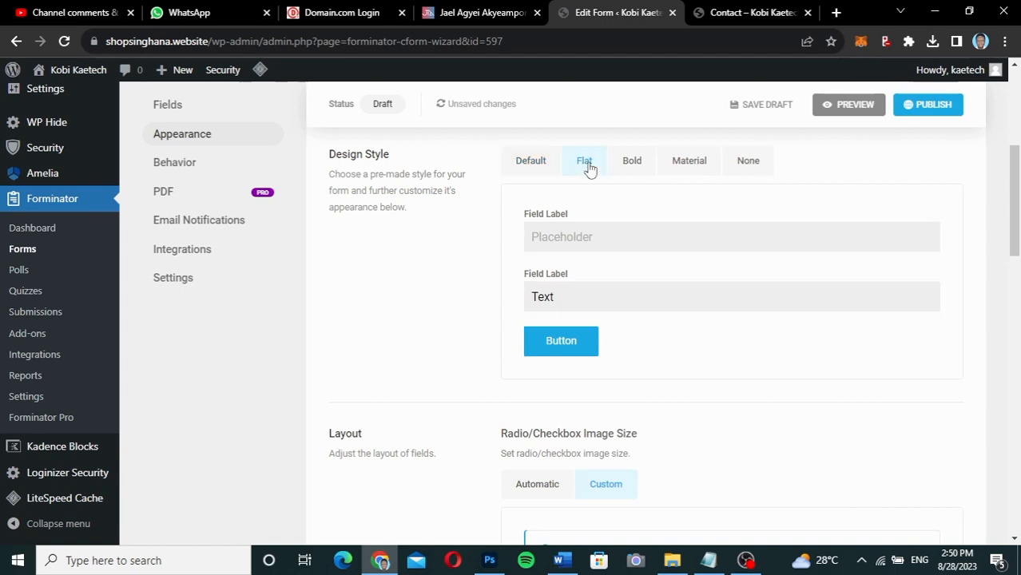
click(630, 164)
click(679, 166)
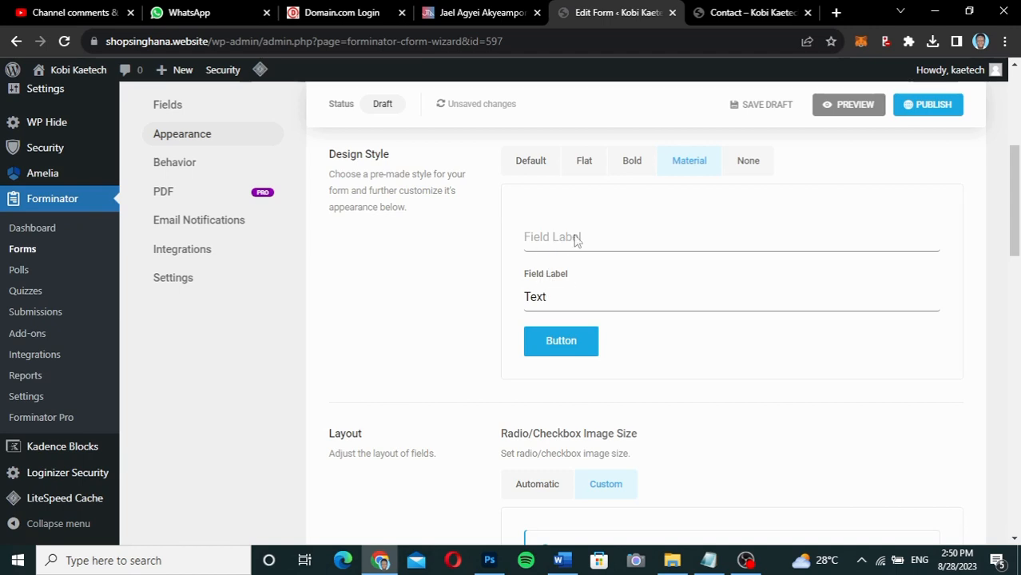
click(588, 162)
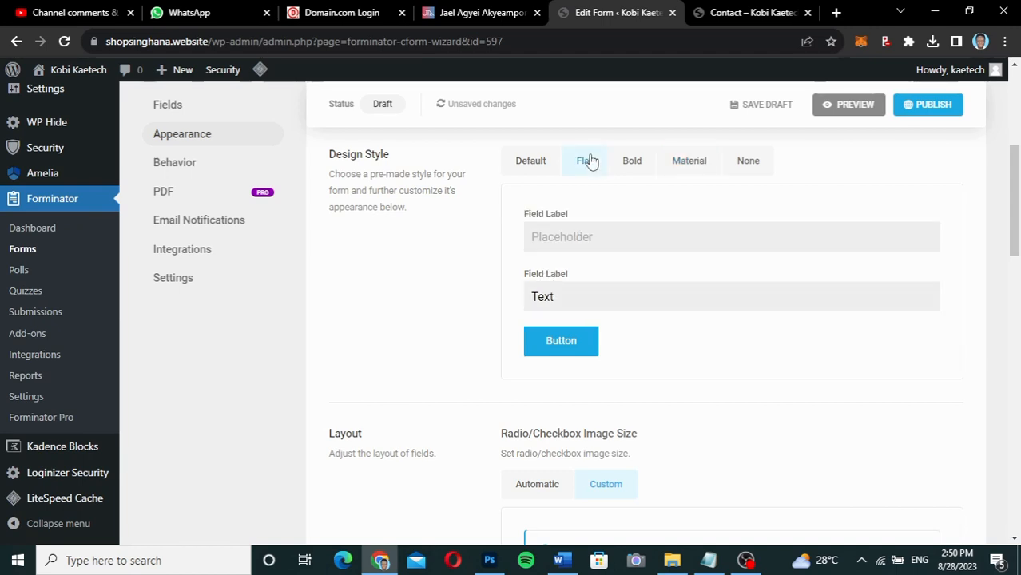
click(680, 163)
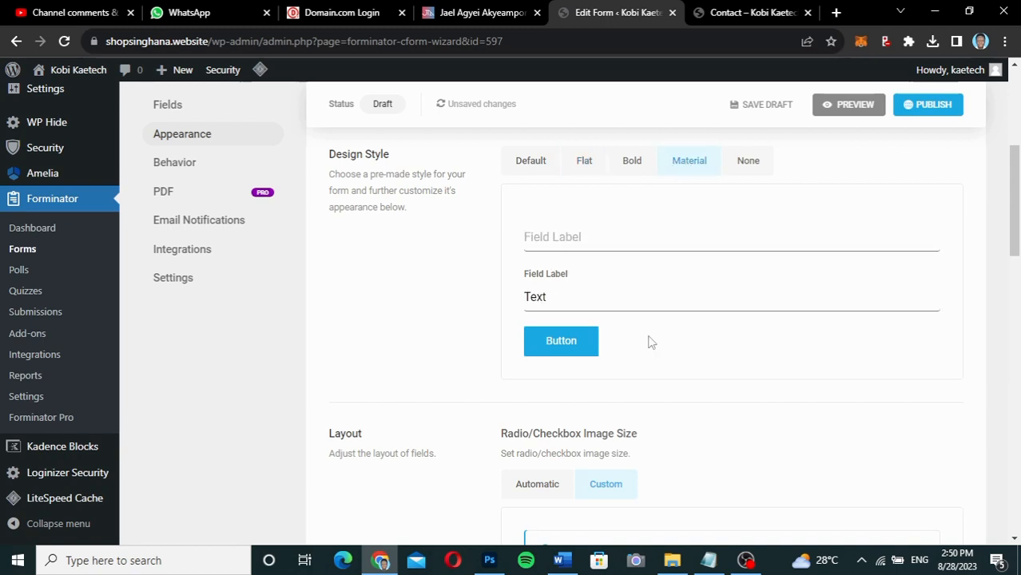
scroll(651, 342, down, 4)
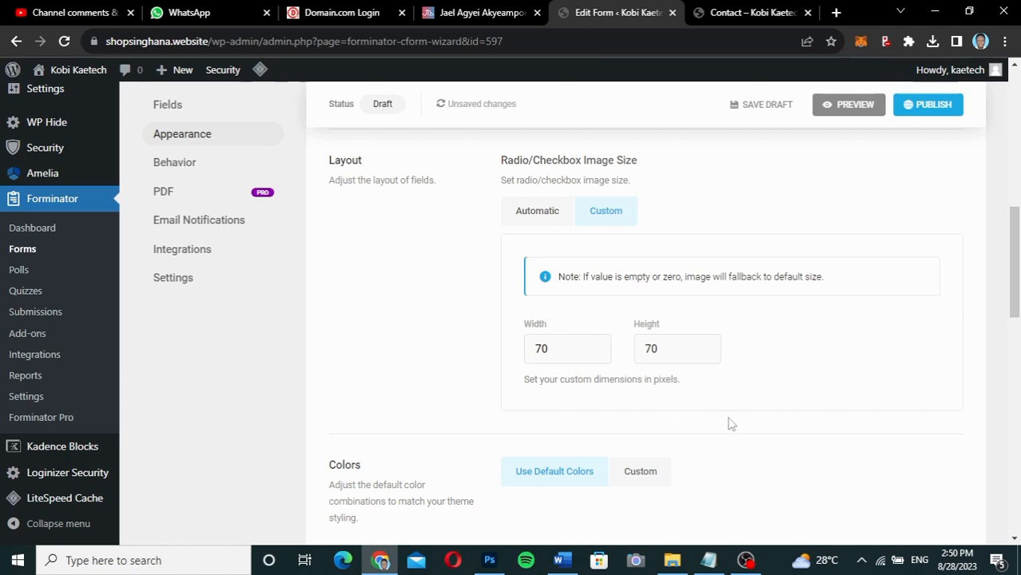
scroll(729, 424, down, 3)
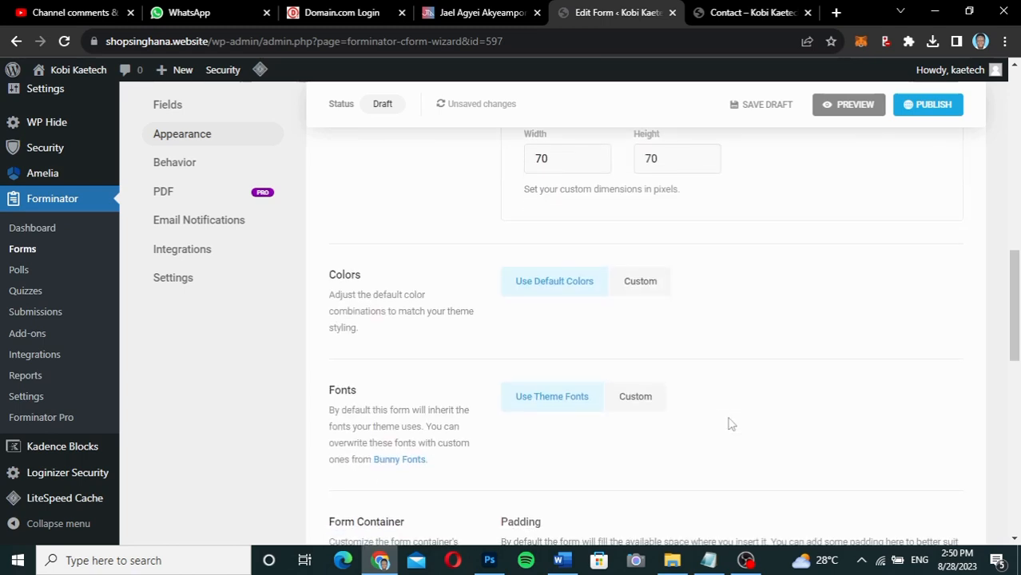
scroll(728, 424, down, 8)
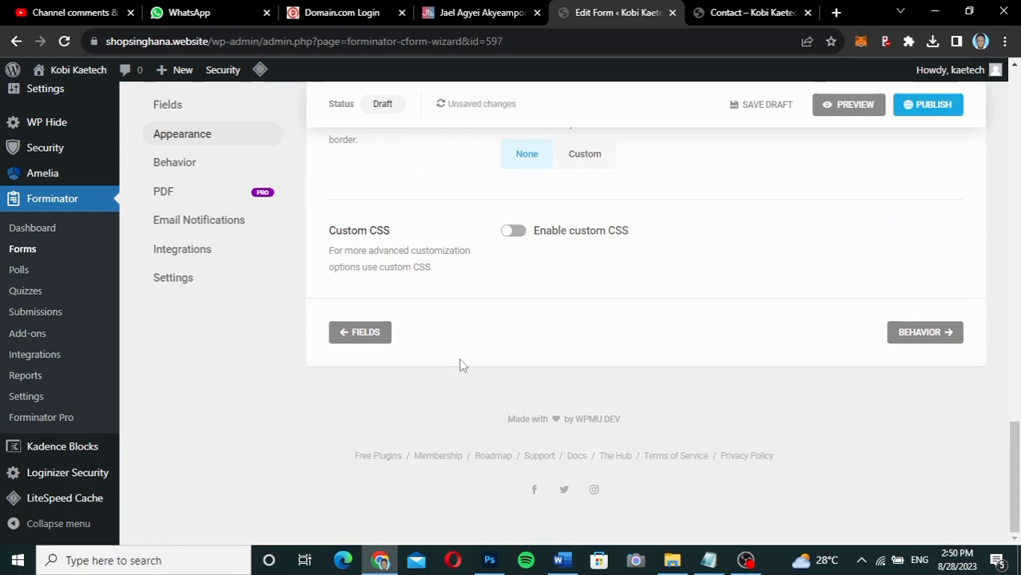
Return to the Fields tab and inspect the Full Name field's settings without changing them.
click(370, 333)
scroll(607, 364, down, 4)
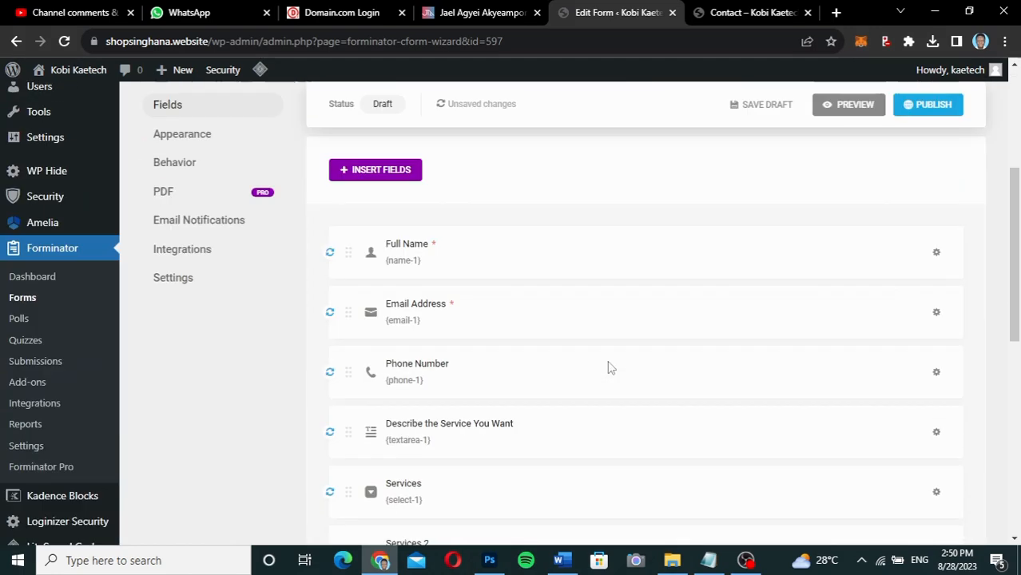
click(529, 183)
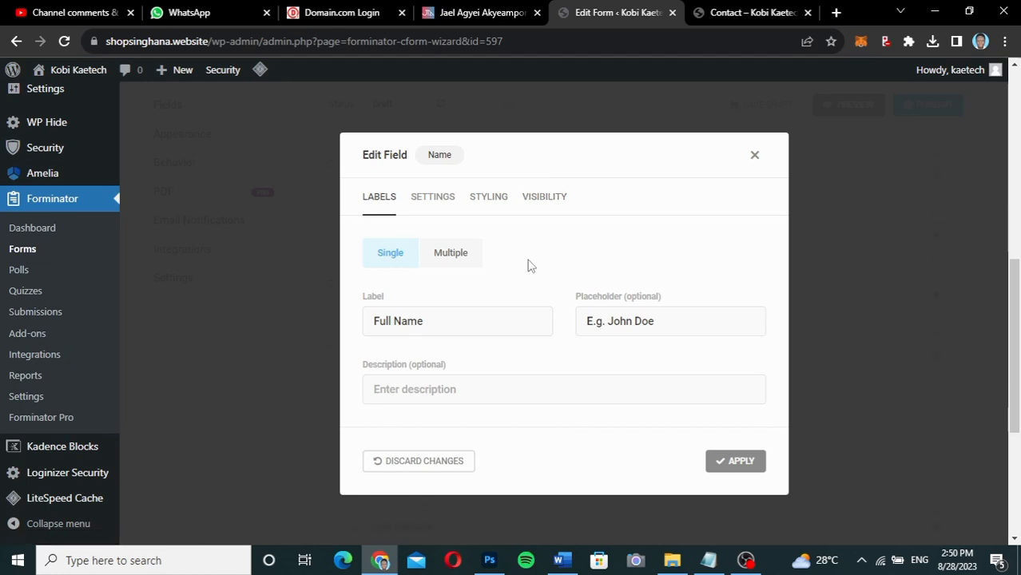
click(754, 156)
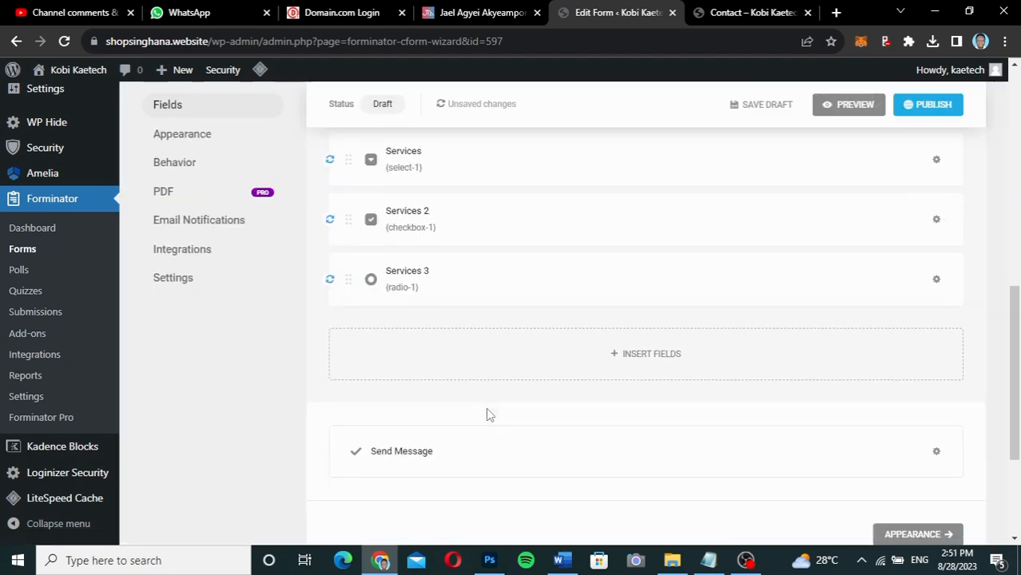
scroll(485, 410, down, 1)
scroll(487, 395, up, 1)
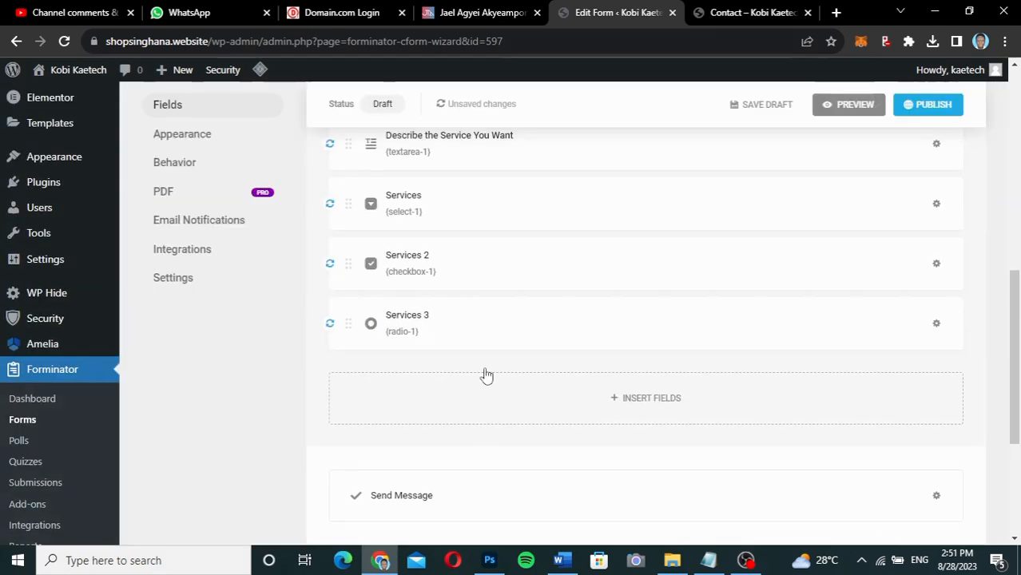
Inspect the values of the Web Design Service and SEO Services options, show all values, and apply.
click(490, 209)
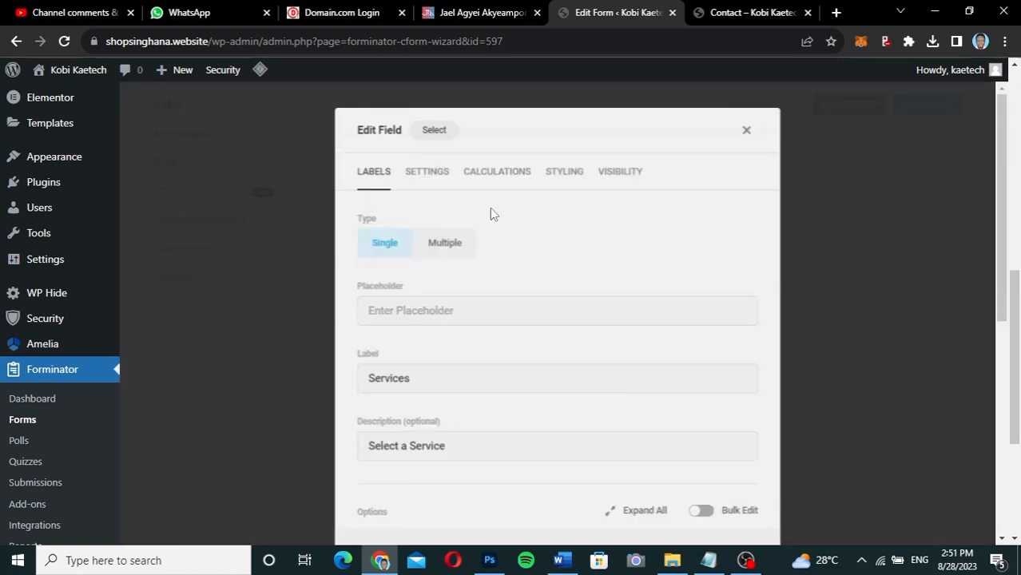
scroll(471, 364, down, 5)
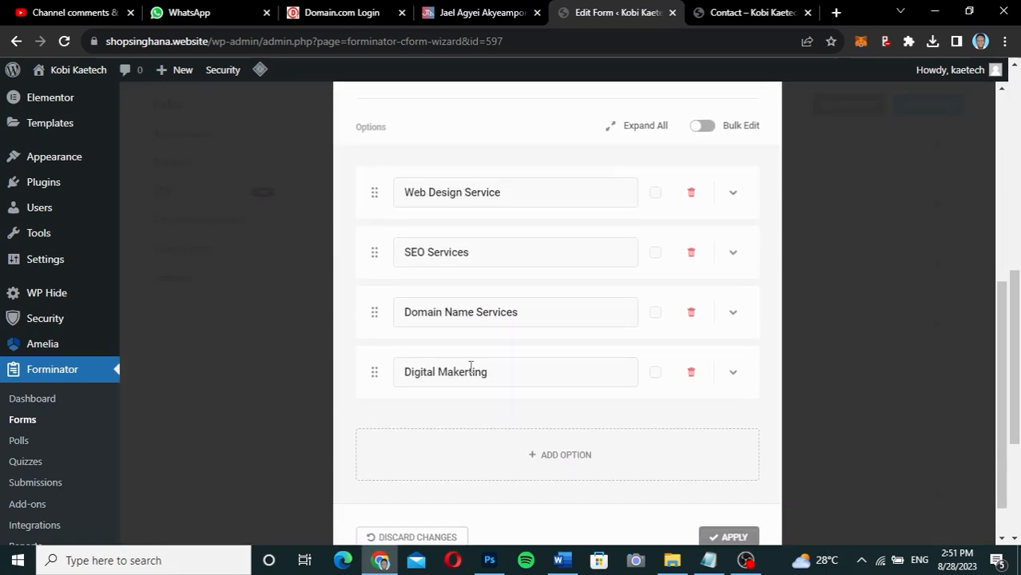
click(733, 195)
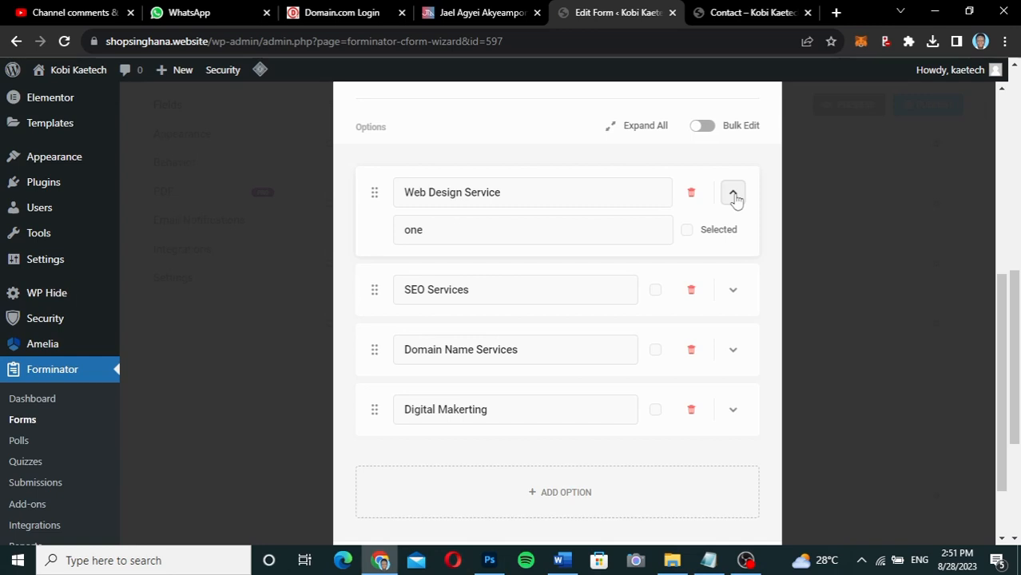
click(733, 195)
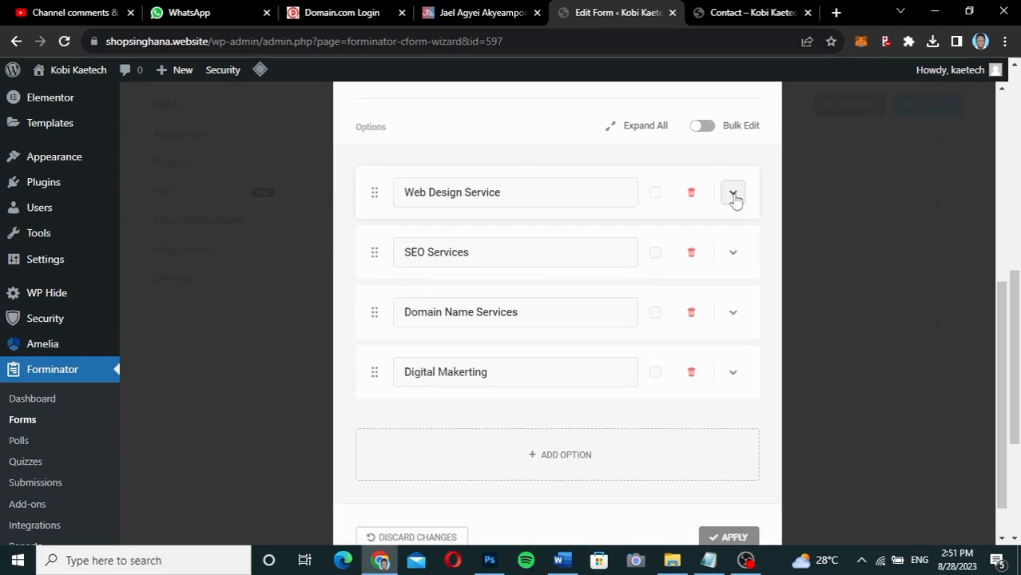
click(733, 254)
click(733, 254)
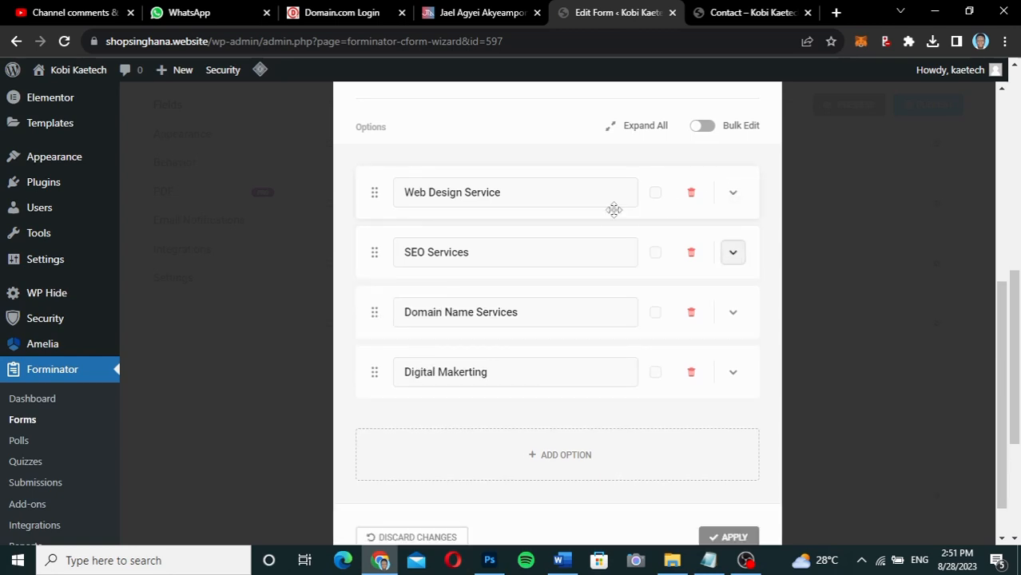
scroll(613, 209, up, 3)
click(610, 361)
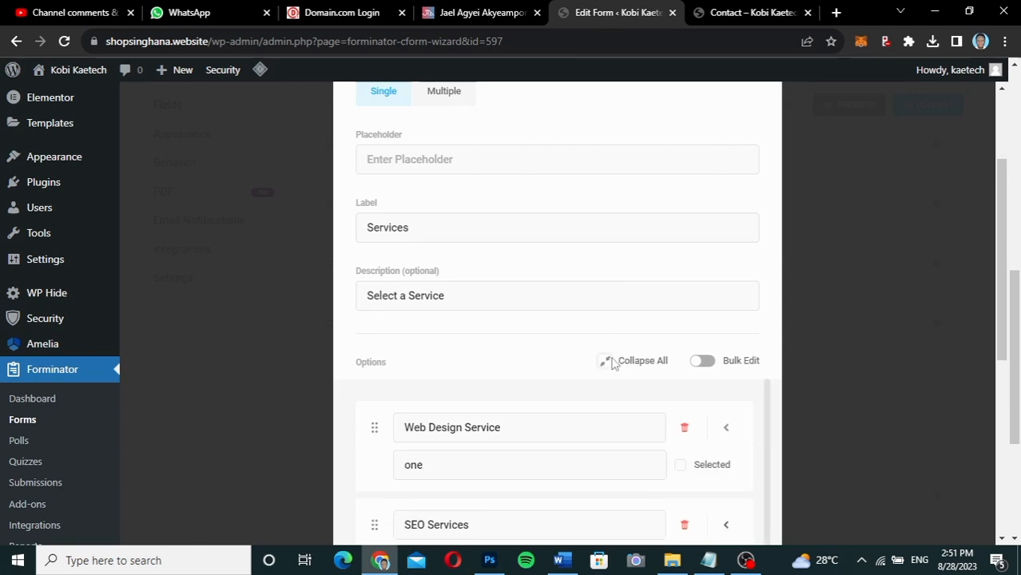
scroll(610, 361, down, 3)
scroll(610, 360, up, 2)
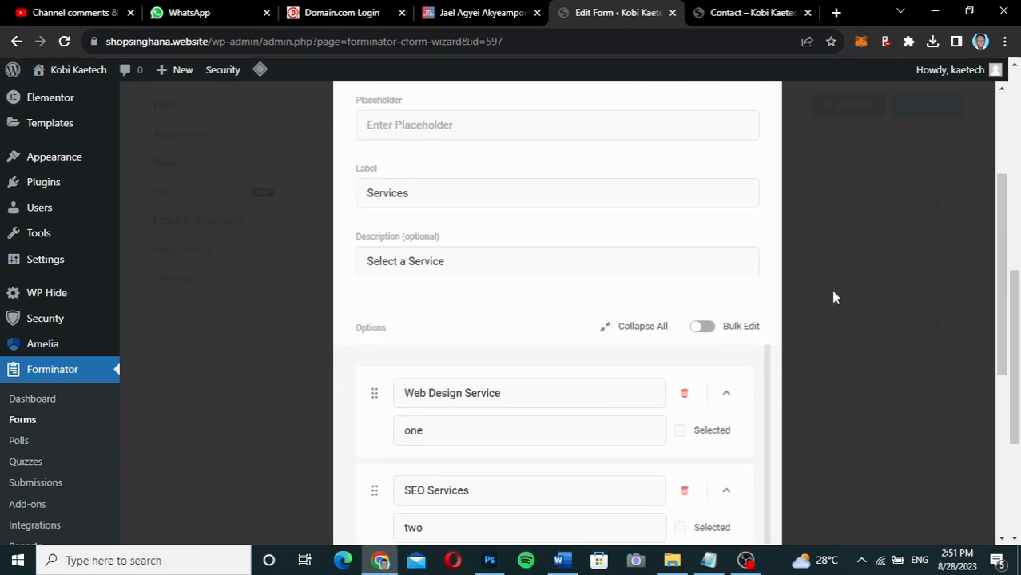
scroll(636, 317, down, 5)
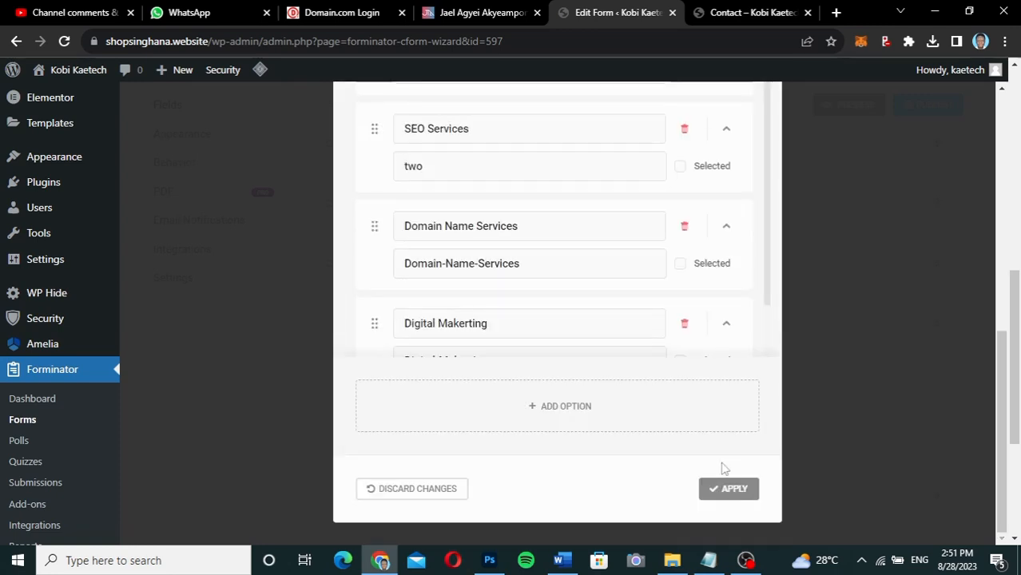
click(728, 487)
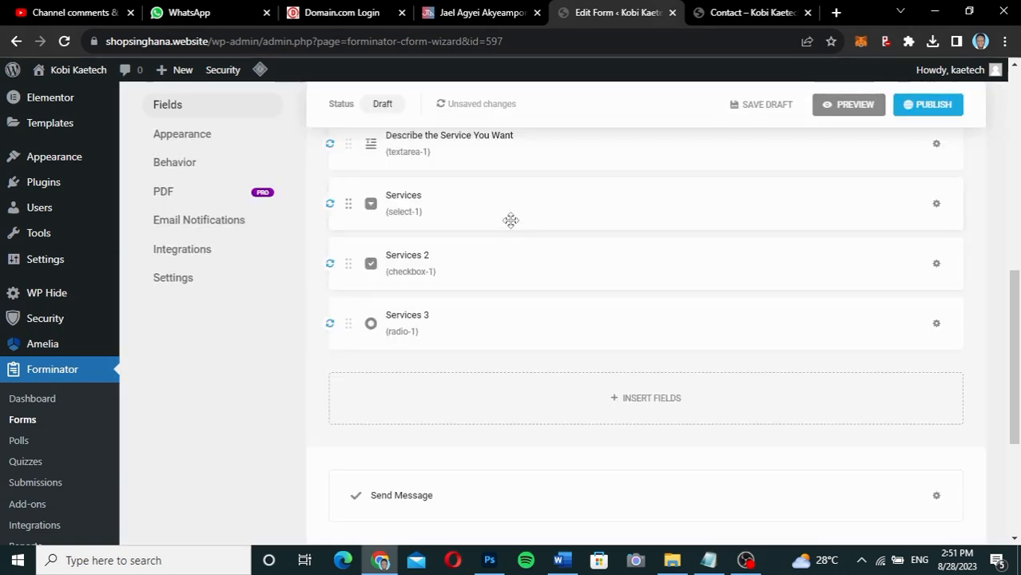
Reopen the Services dropdown, collapse all its options, and apply the field.
click(512, 212)
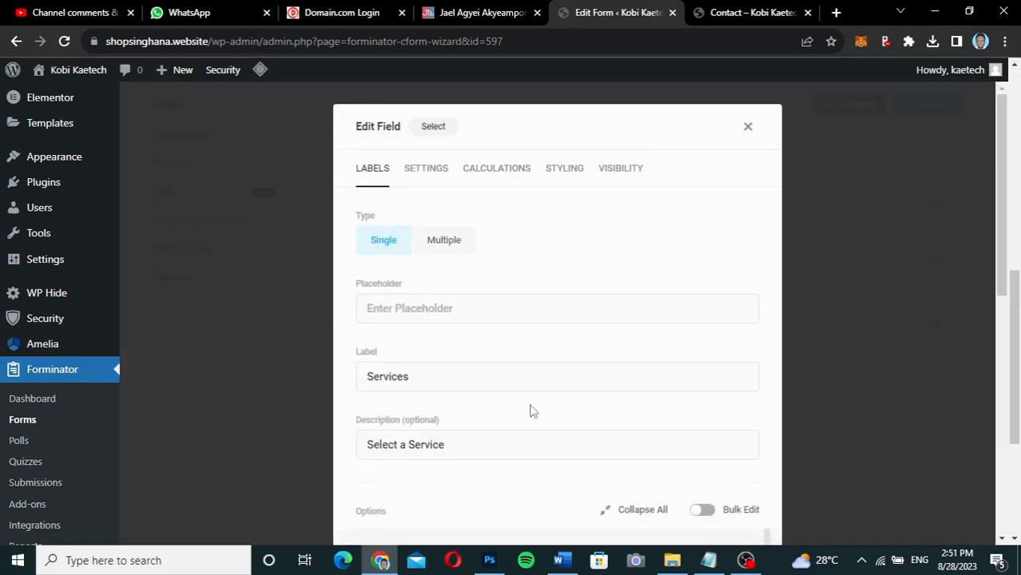
scroll(529, 410, down, 4)
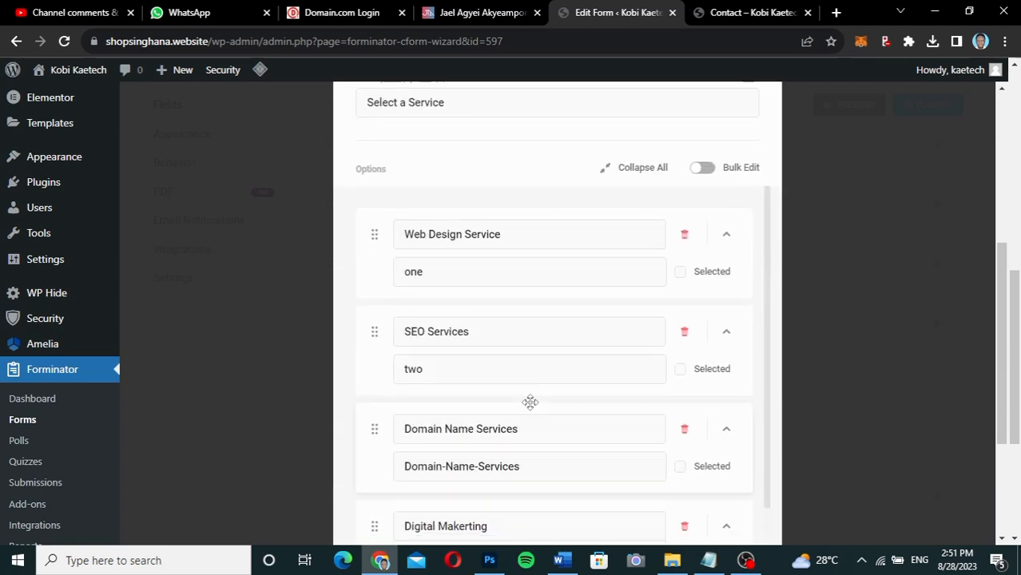
click(607, 168)
scroll(743, 412, down, 2)
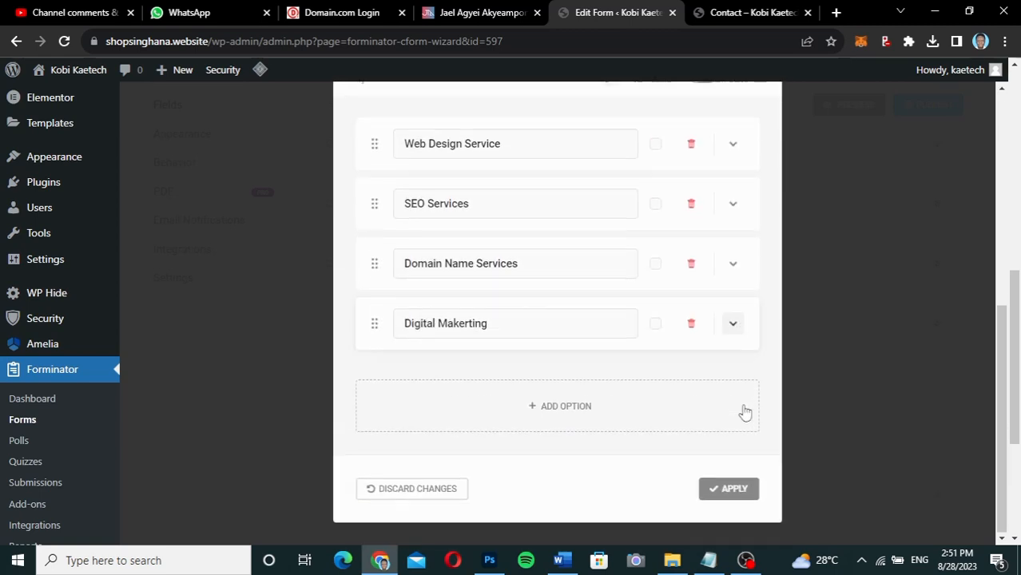
click(719, 489)
click(531, 265)
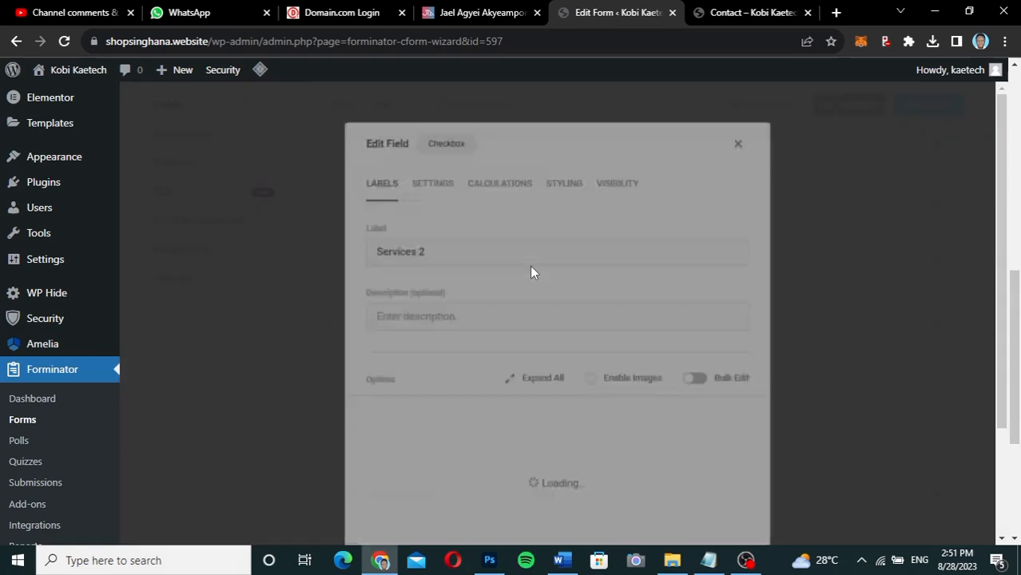
scroll(531, 271, down, 3)
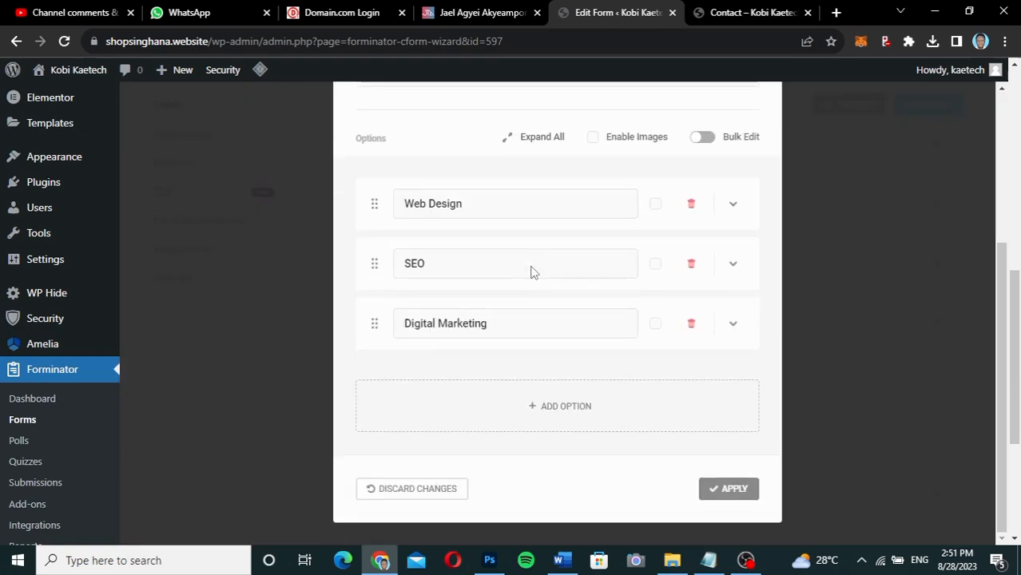
click(592, 141)
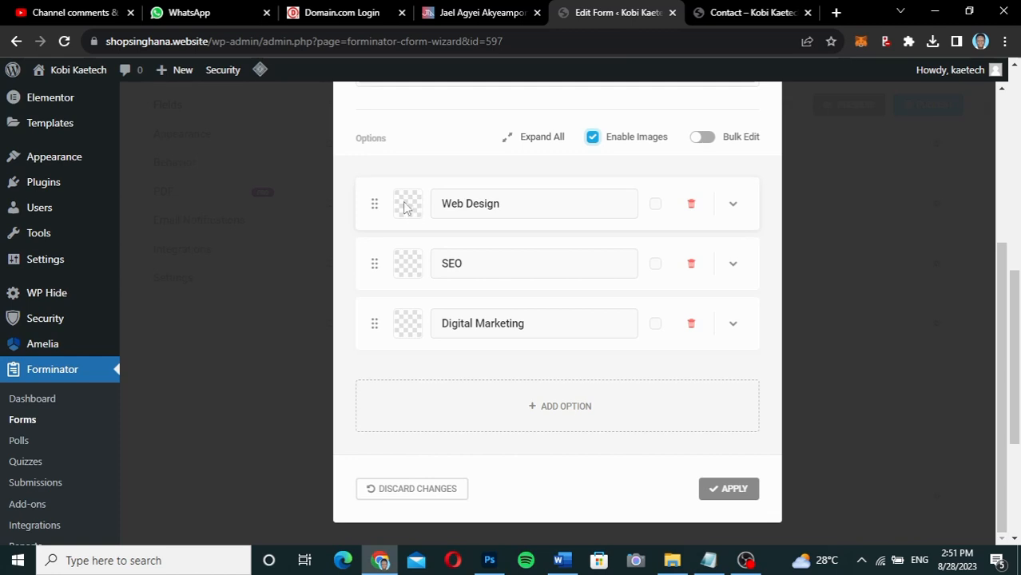
click(732, 205)
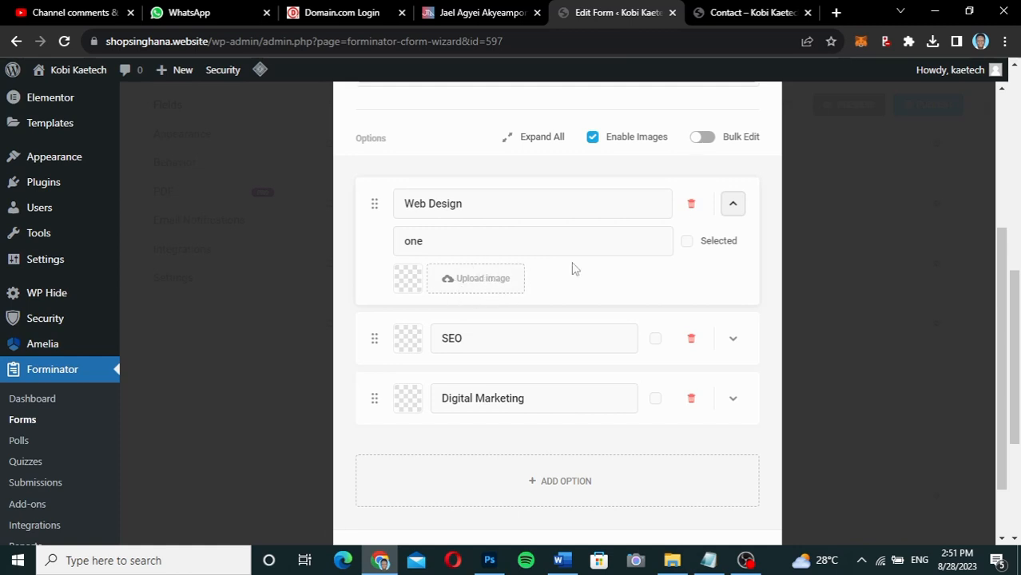
click(733, 206)
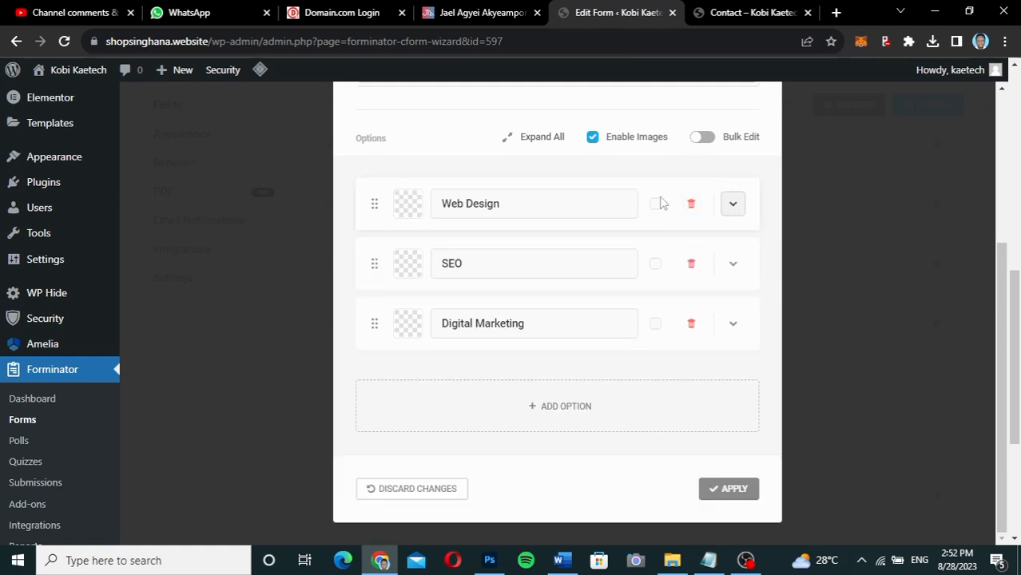
click(591, 138)
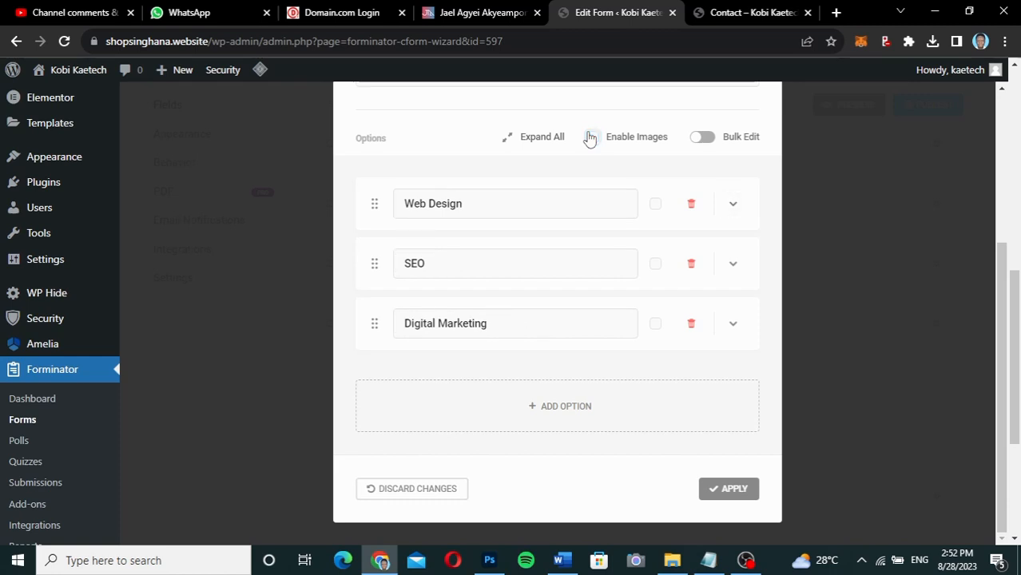
click(733, 489)
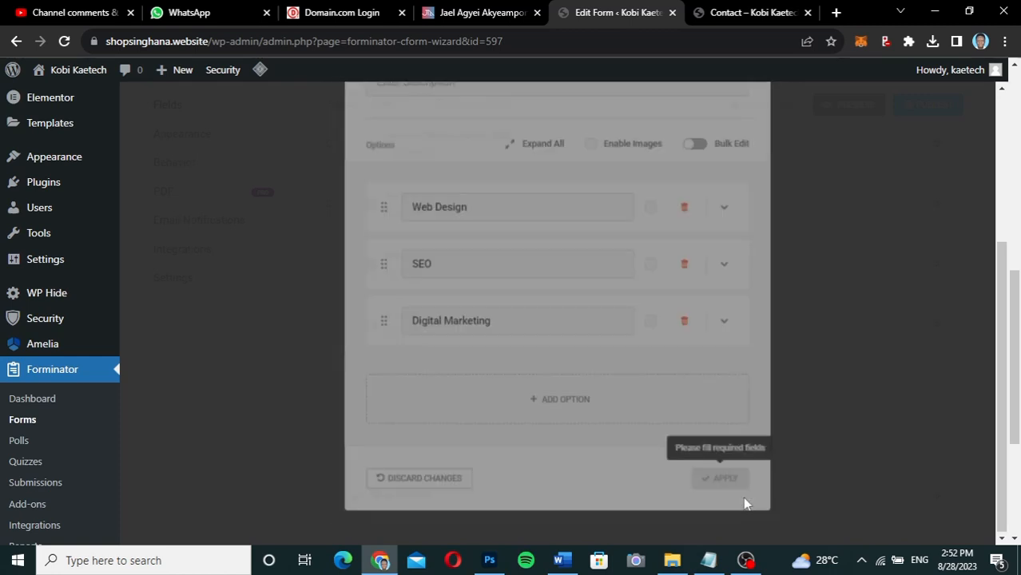
scroll(674, 414, down, 3)
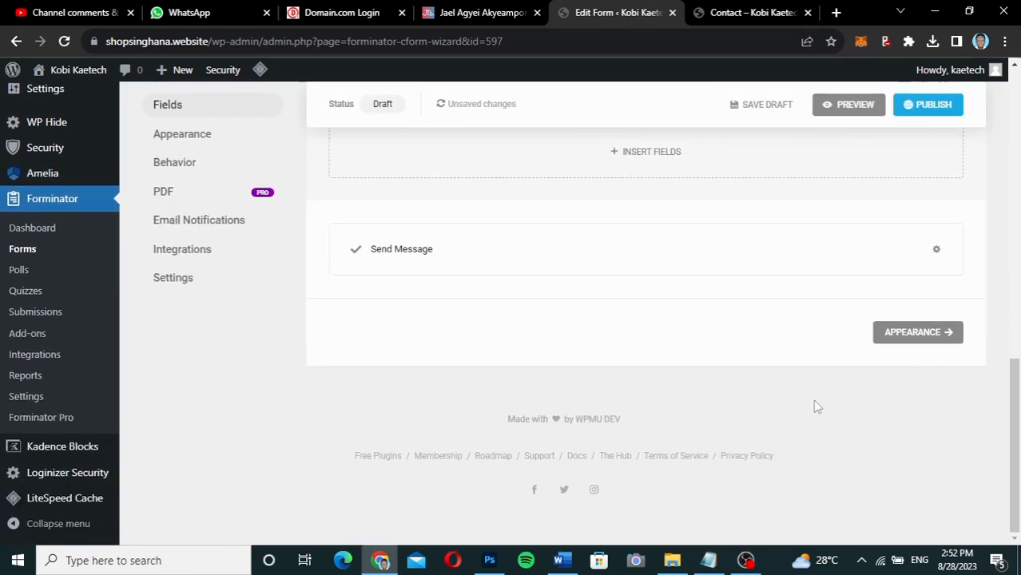
In the Appearance settings, switch the form's colours to Custom.
click(918, 332)
scroll(593, 348, down, 5)
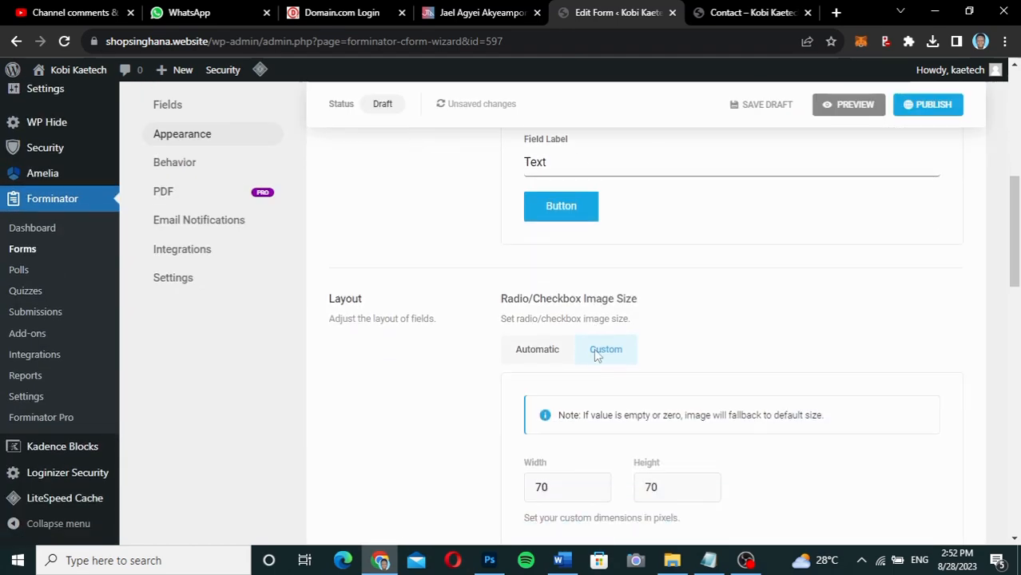
scroll(594, 348, up, 2)
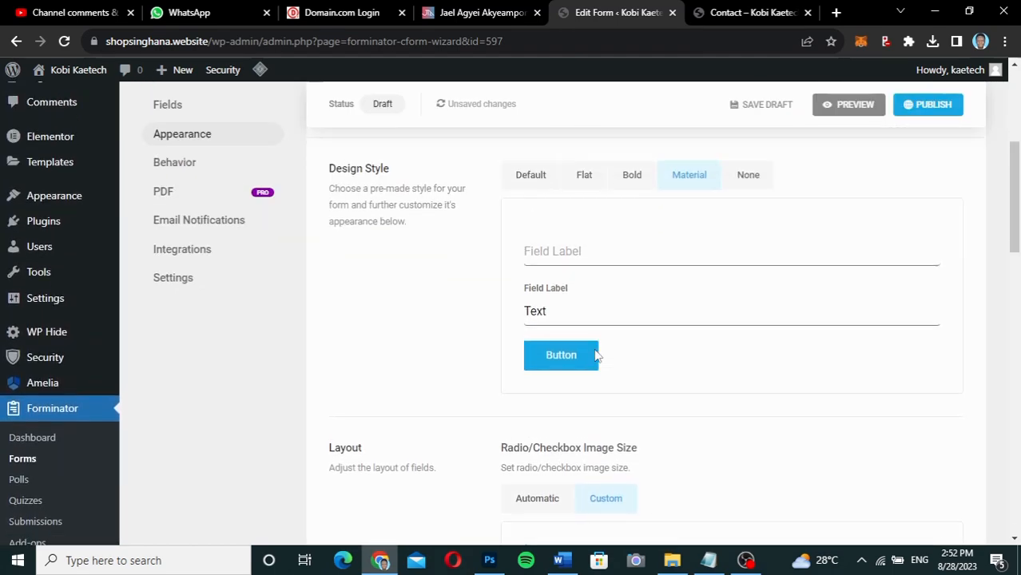
scroll(595, 356, down, 8)
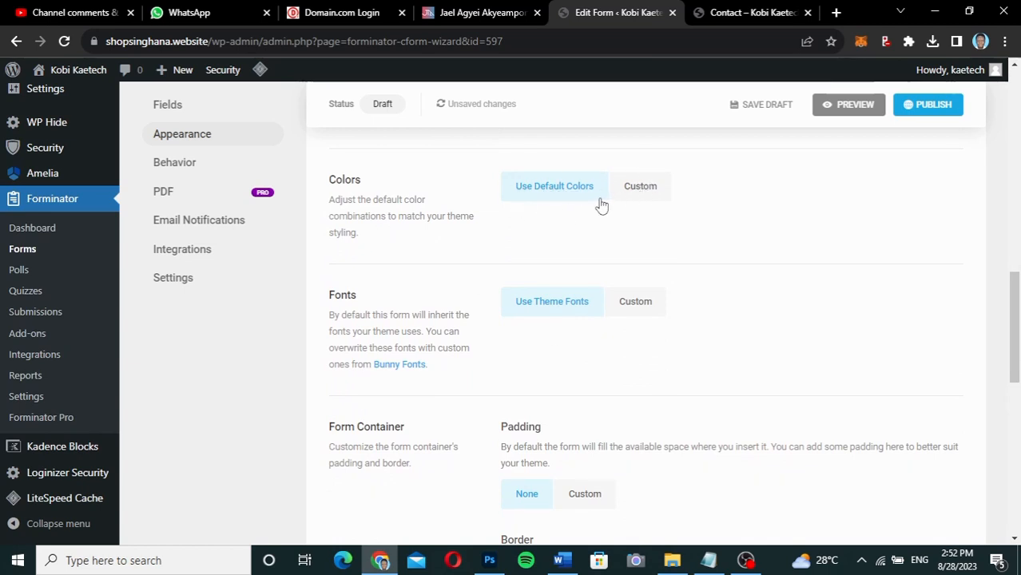
click(644, 188)
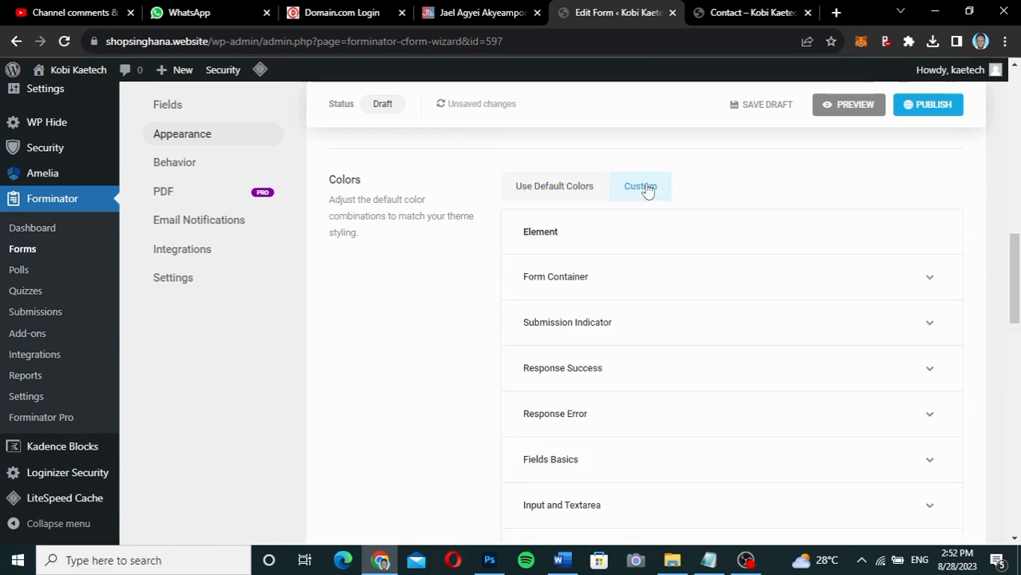
scroll(687, 269, down, 2)
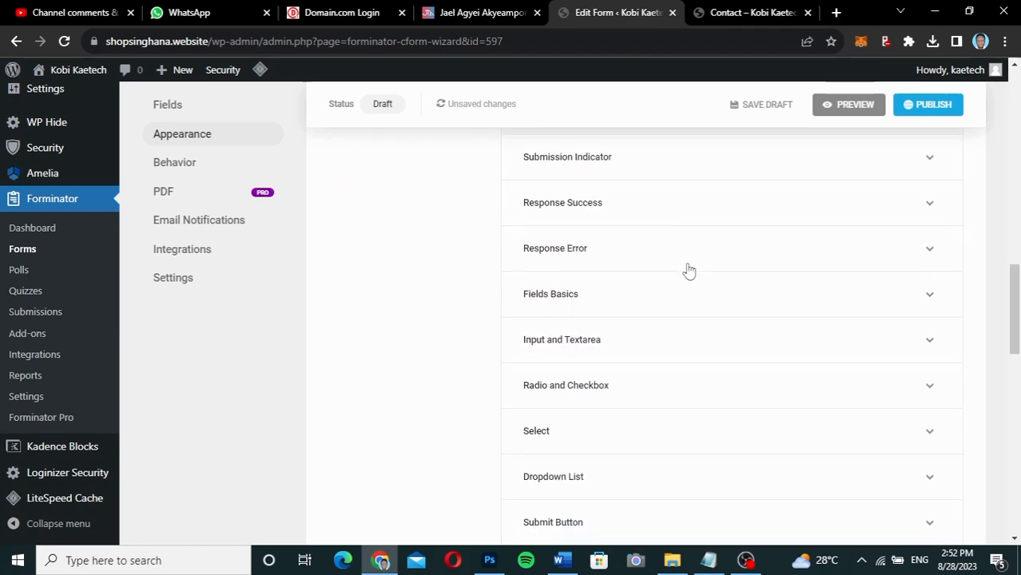
scroll(688, 270, up, 2)
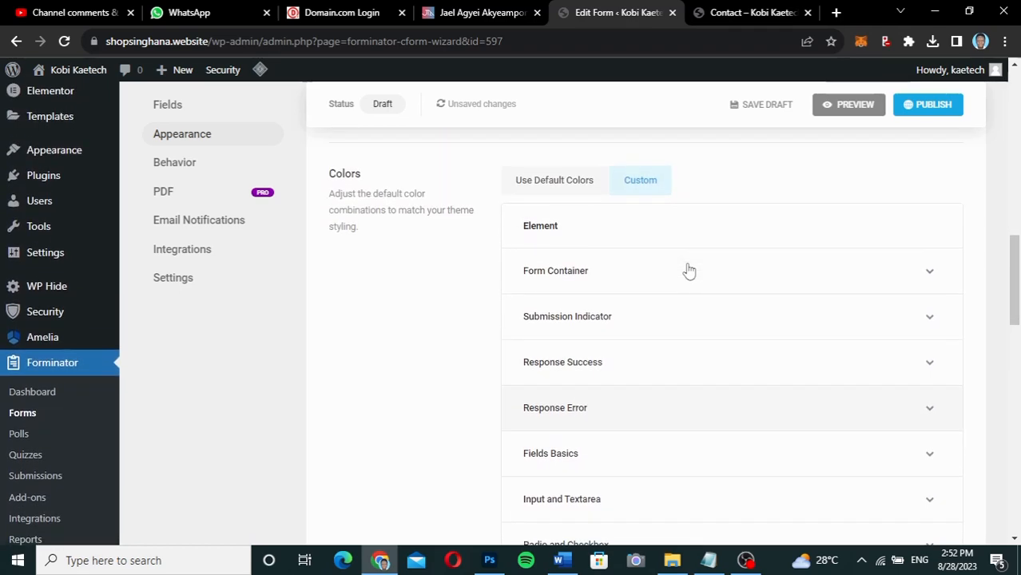
scroll(689, 271, down, 1)
scroll(688, 271, up, 1)
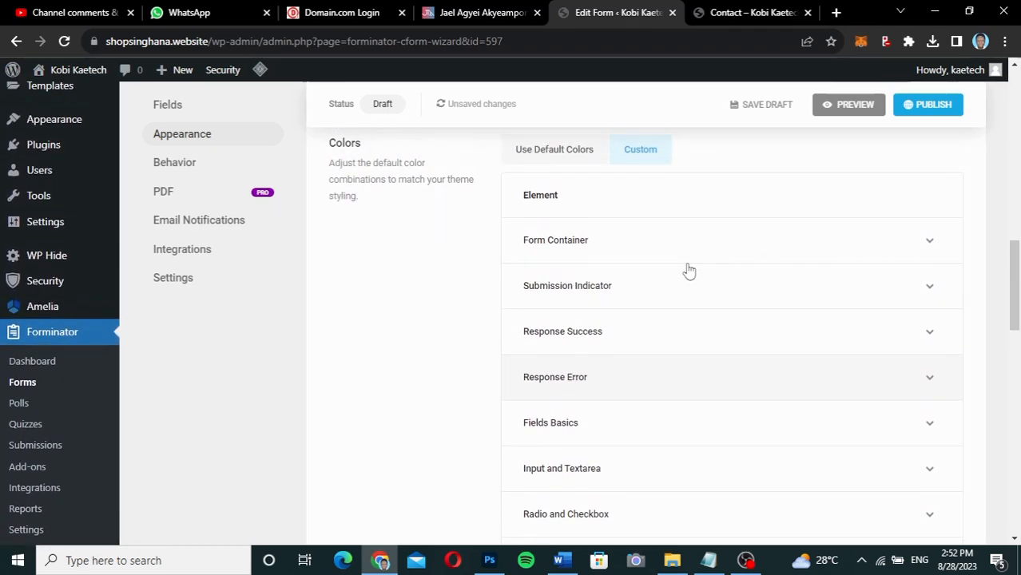
scroll(689, 271, down, 1)
scroll(687, 270, up, 1)
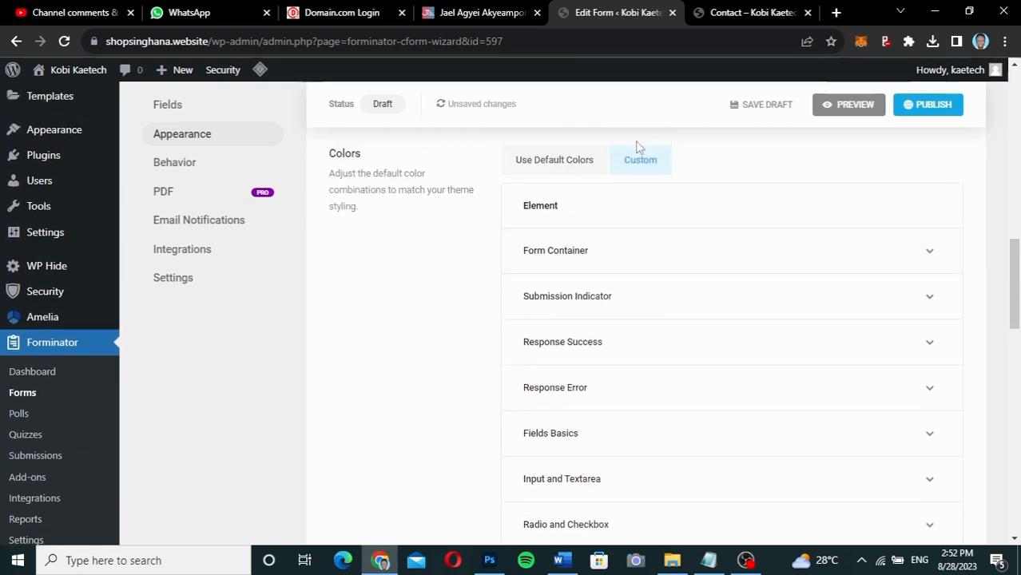
Revert to the default colours and scroll to the bottom of the Appearance tab.
click(590, 174)
scroll(636, 310, down, 2)
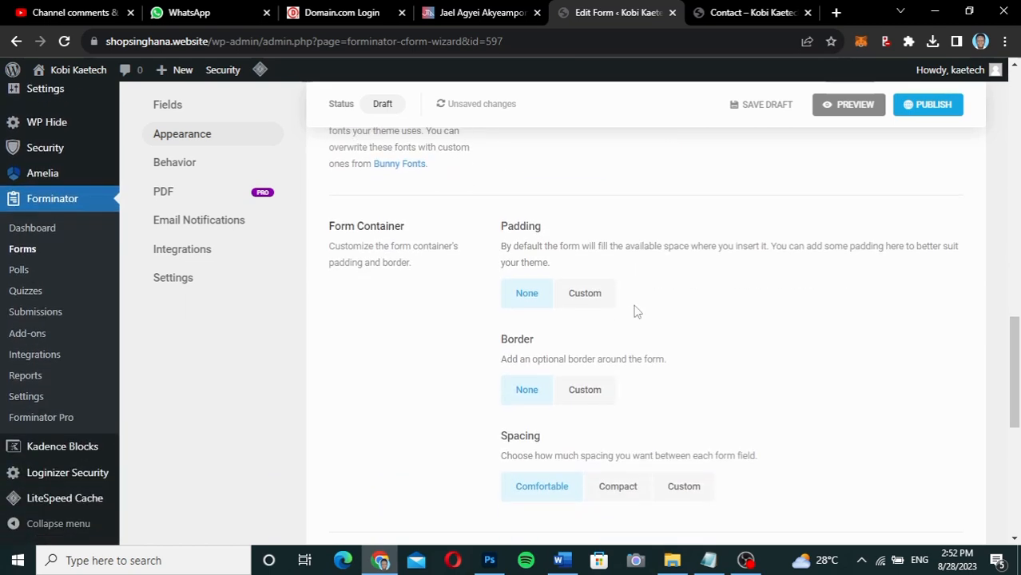
scroll(636, 309, down, 5)
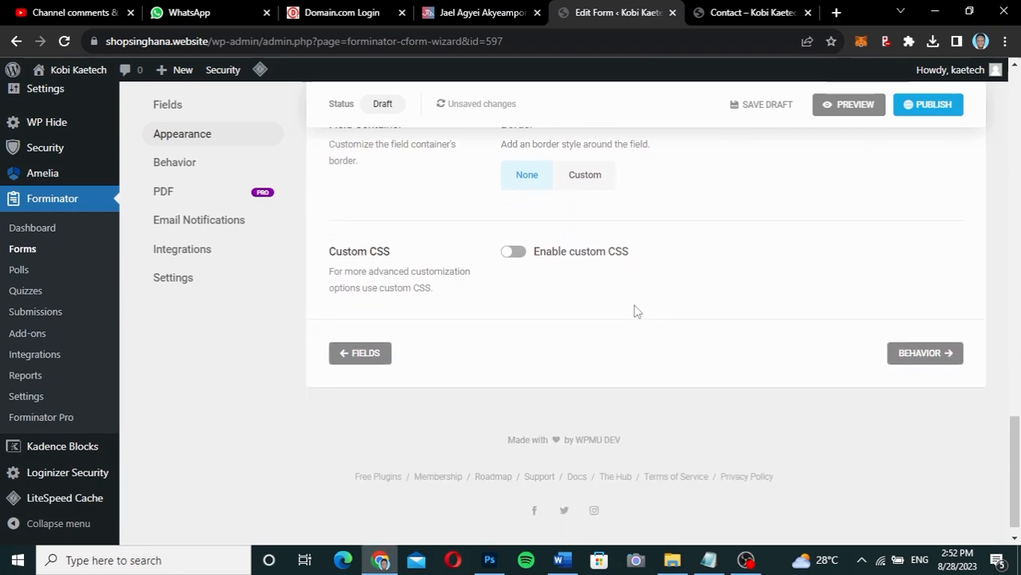
right_click(636, 310)
click(885, 284)
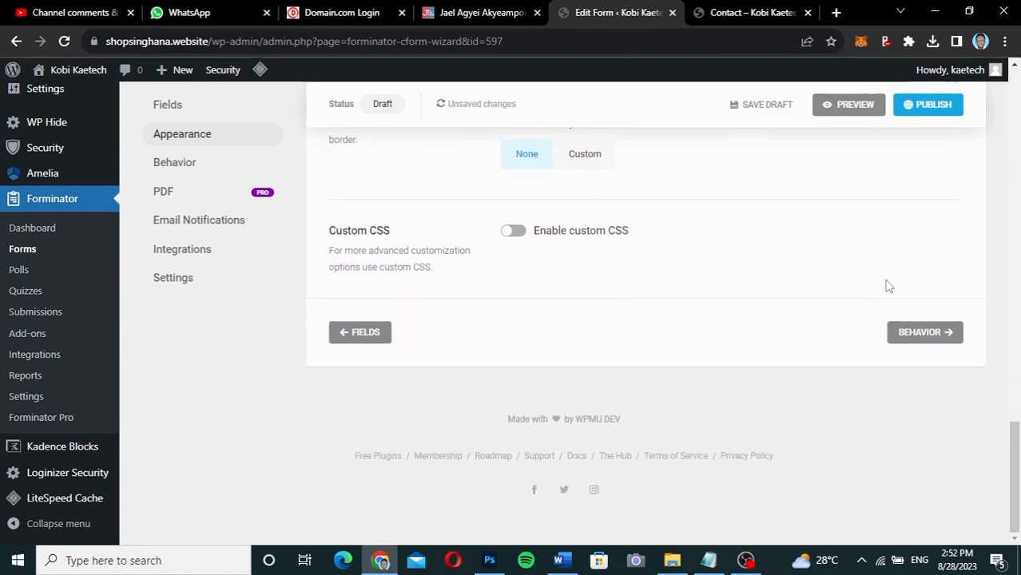
In Behavior, replace the inline thank-you message with 'Redirect user to a URL' and focus the Redirect URL field.
click(916, 334)
scroll(713, 336, down, 5)
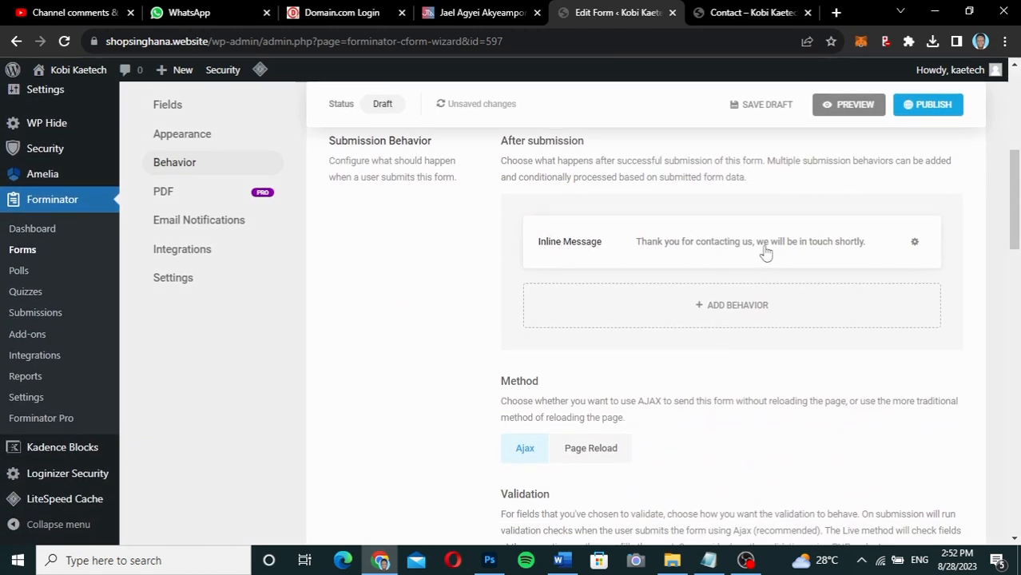
click(820, 239)
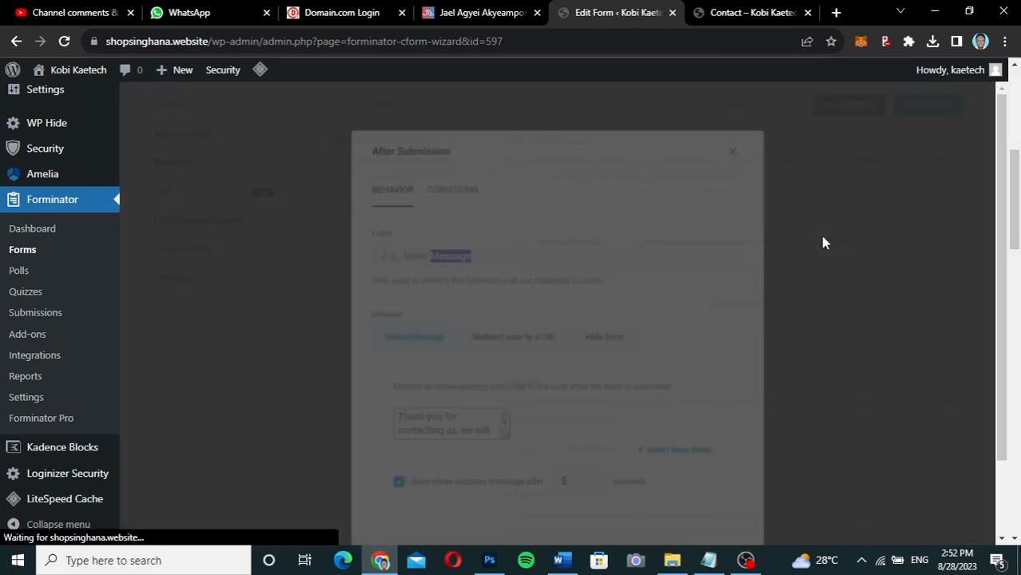
scroll(428, 298, down, 1)
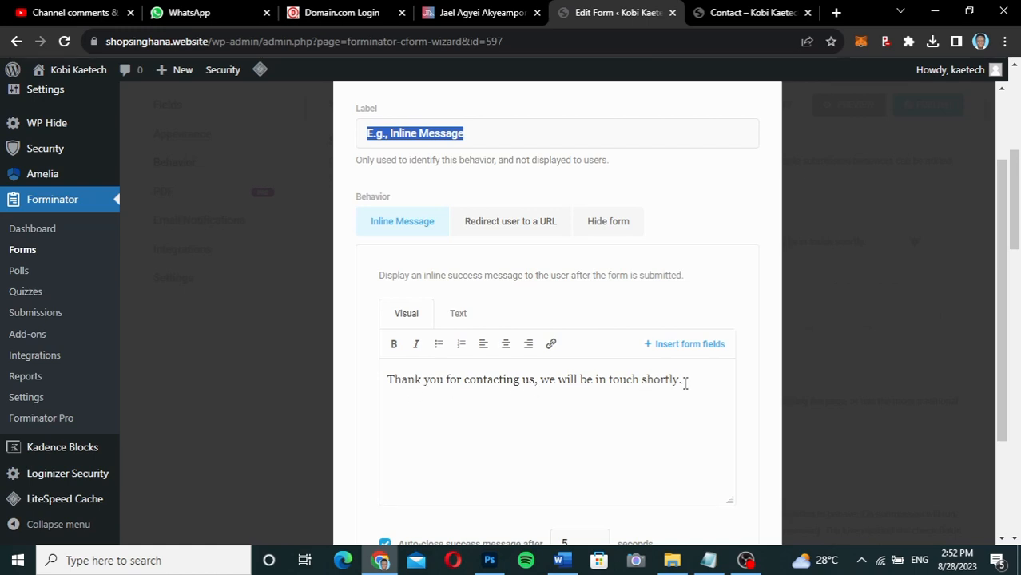
drag(685, 383, 384, 377)
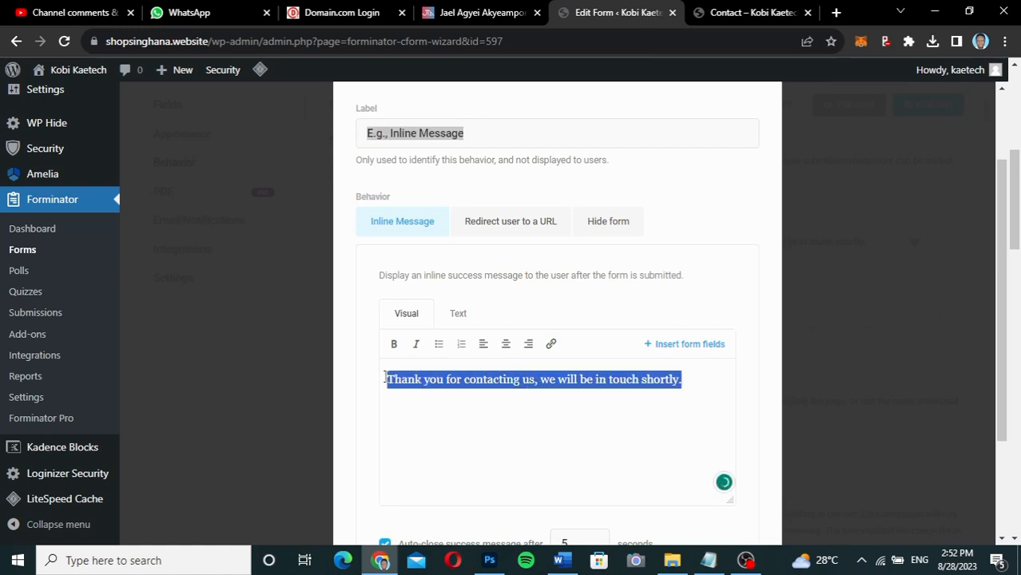
click(385, 377)
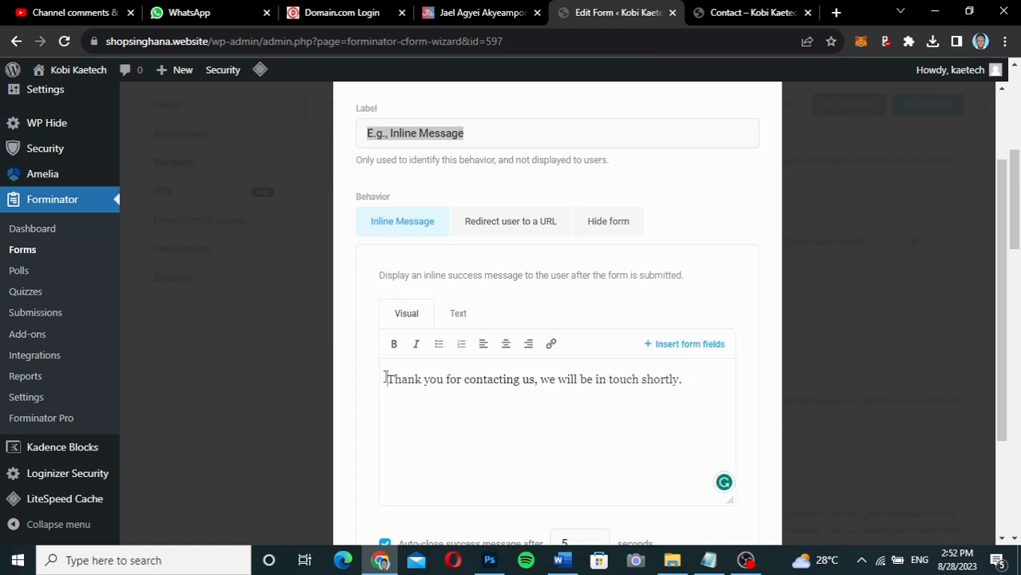
click(503, 224)
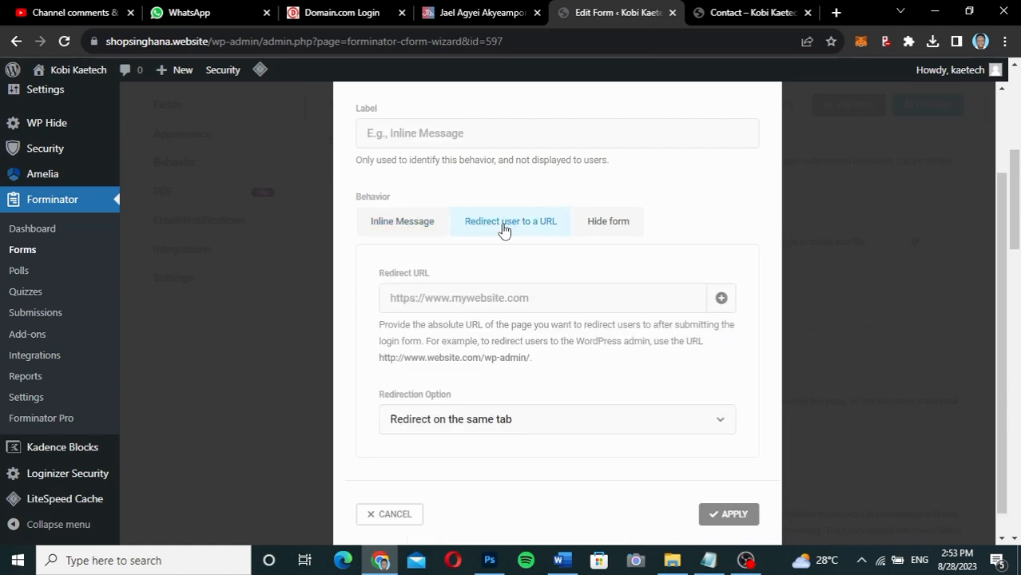
click(415, 298)
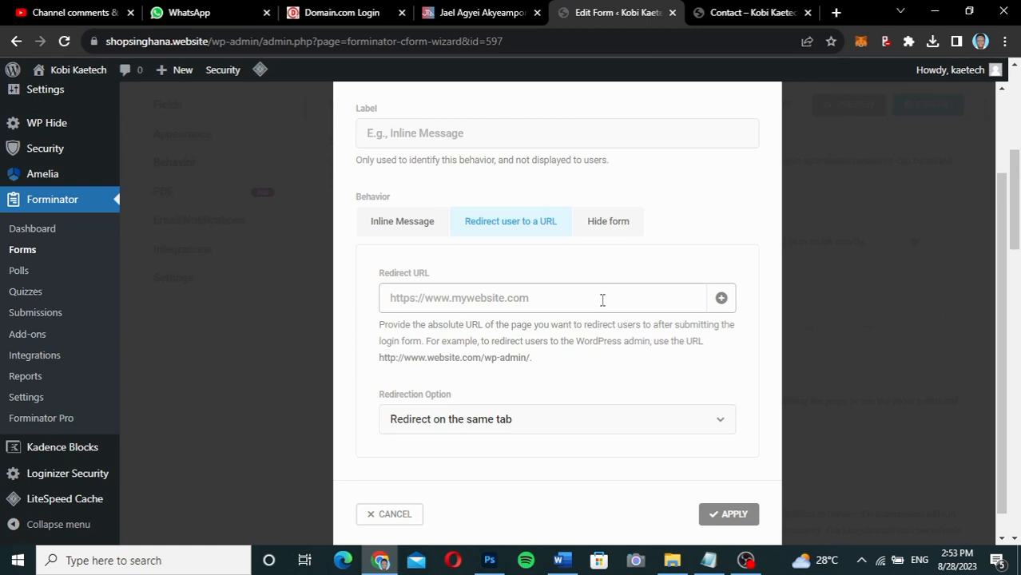
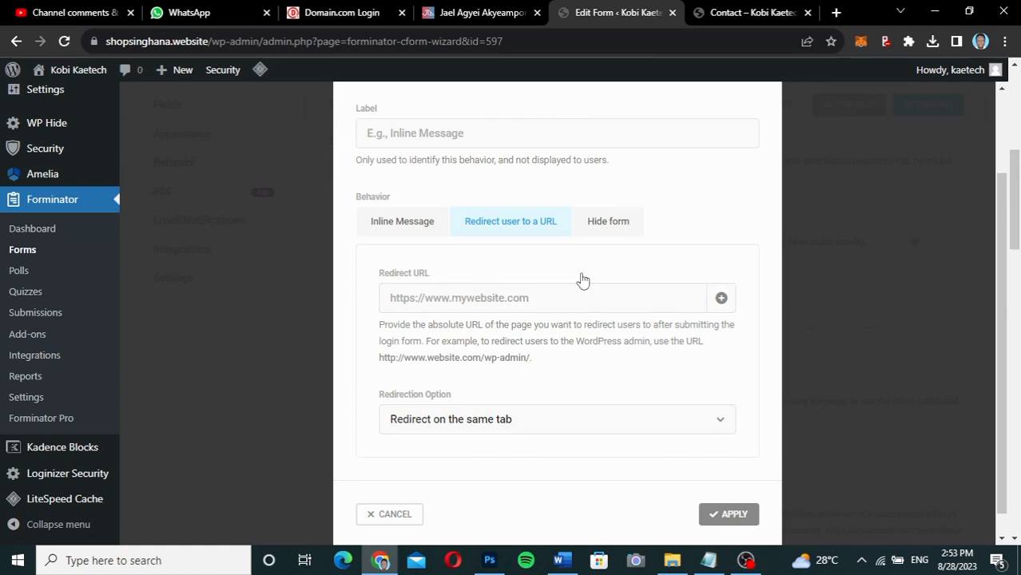
Cancel the Behavior modal so no redirect URL is added.
scroll(581, 279, down, 1)
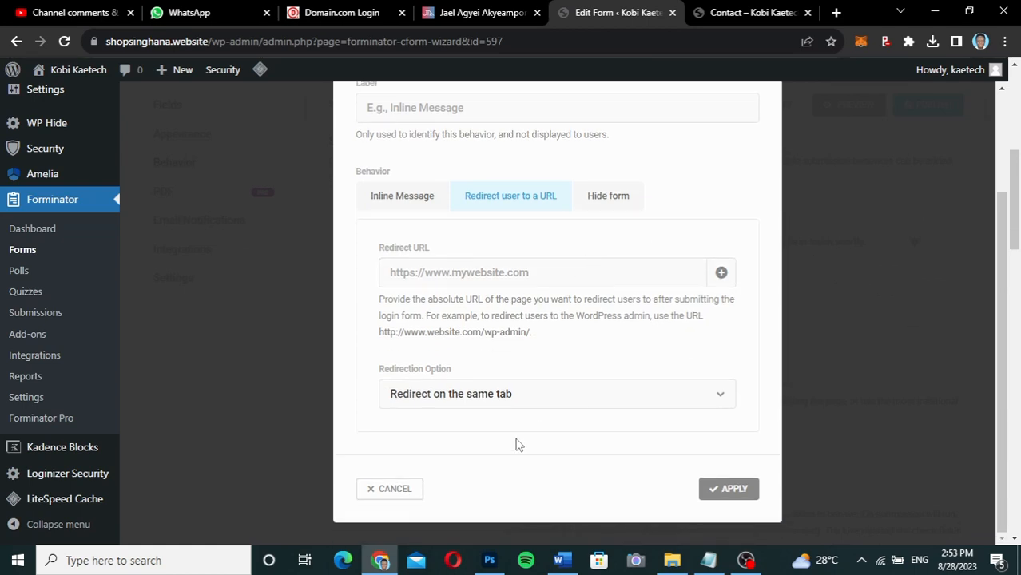
click(404, 489)
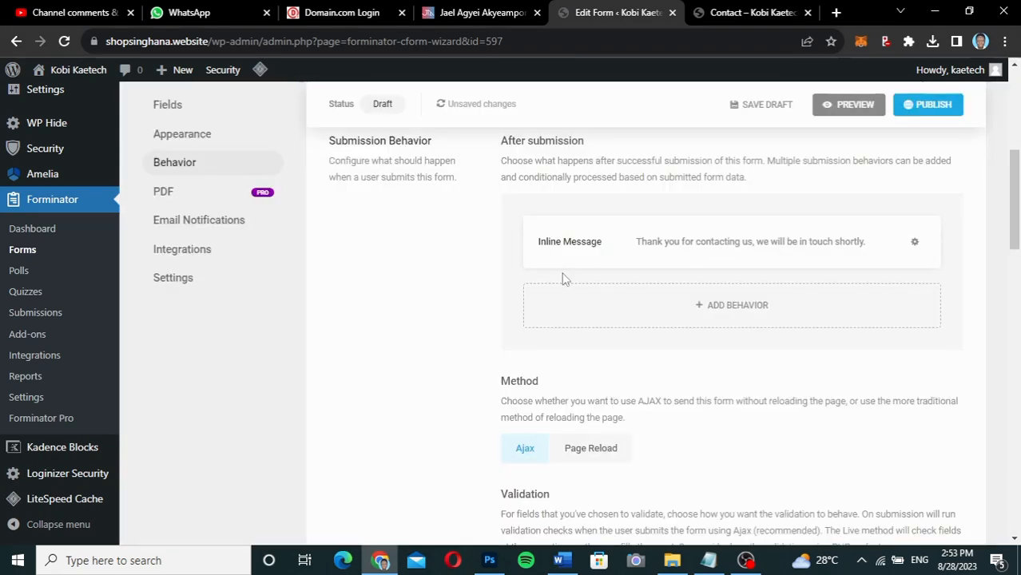
Scroll through the remaining Behavior options to review the submission settings.
scroll(683, 439, down, 3)
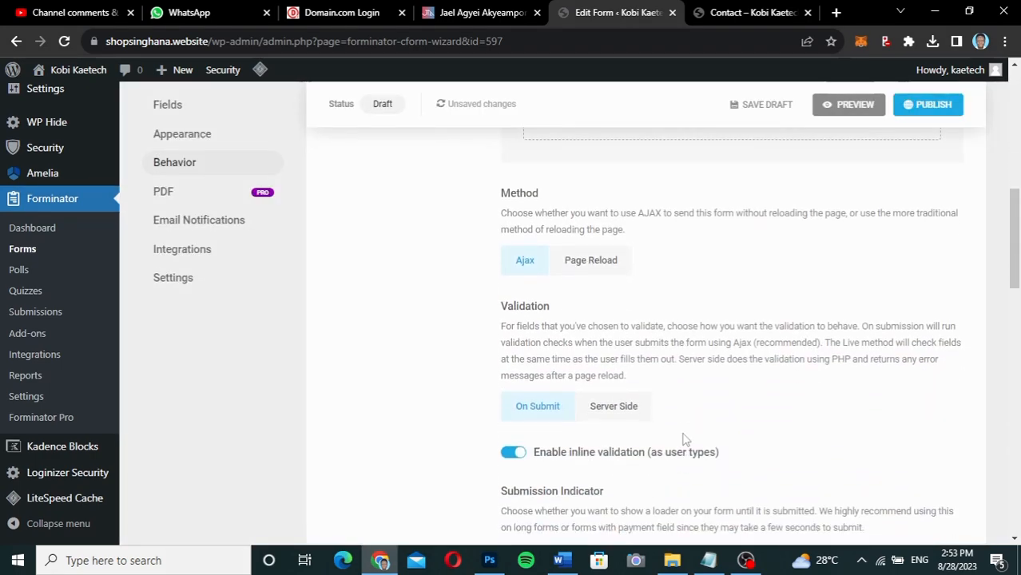
scroll(747, 352, down, 1)
scroll(751, 354, down, 1)
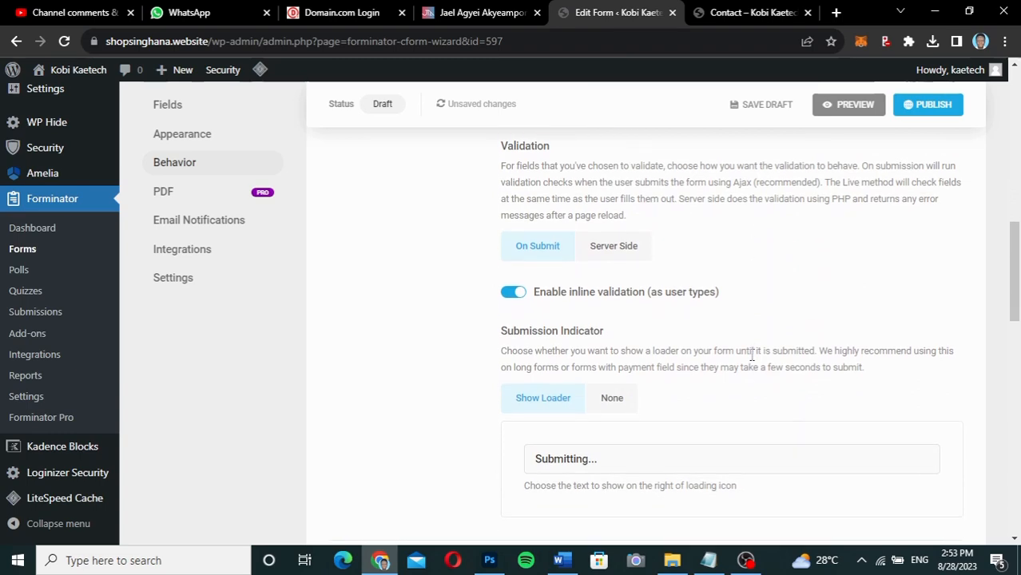
scroll(751, 354, down, 2)
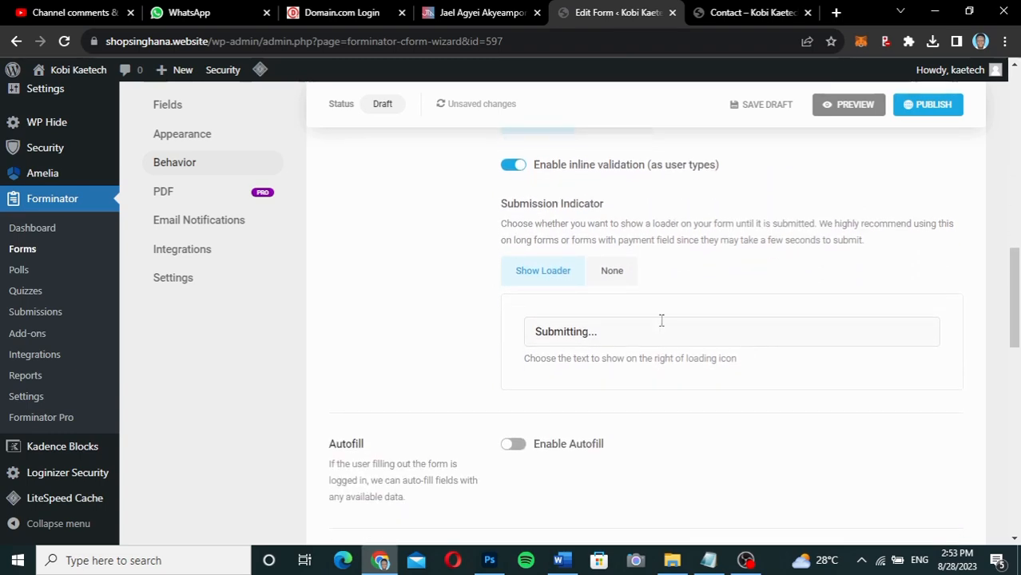
scroll(783, 305, down, 4)
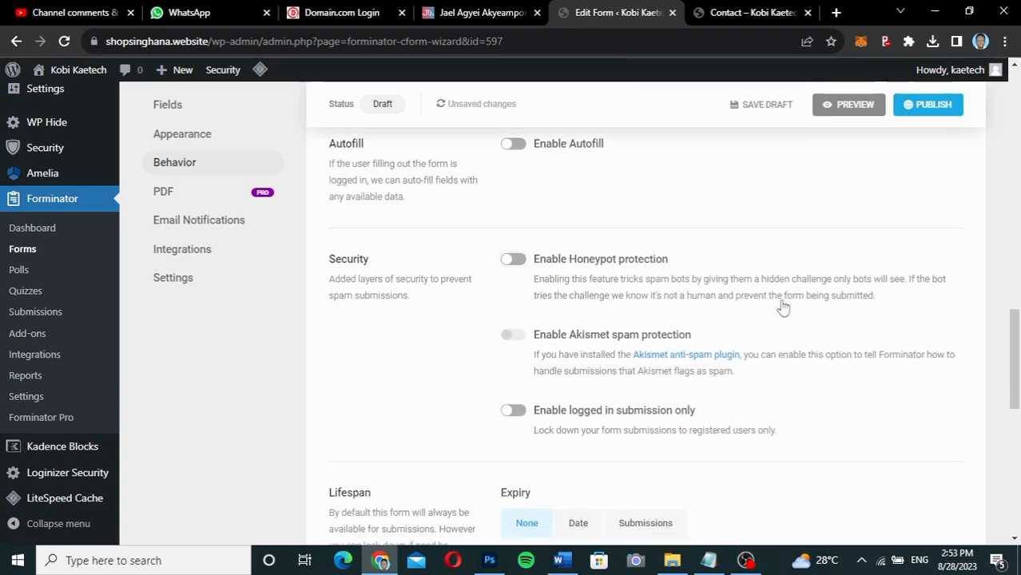
scroll(782, 306, up, 1)
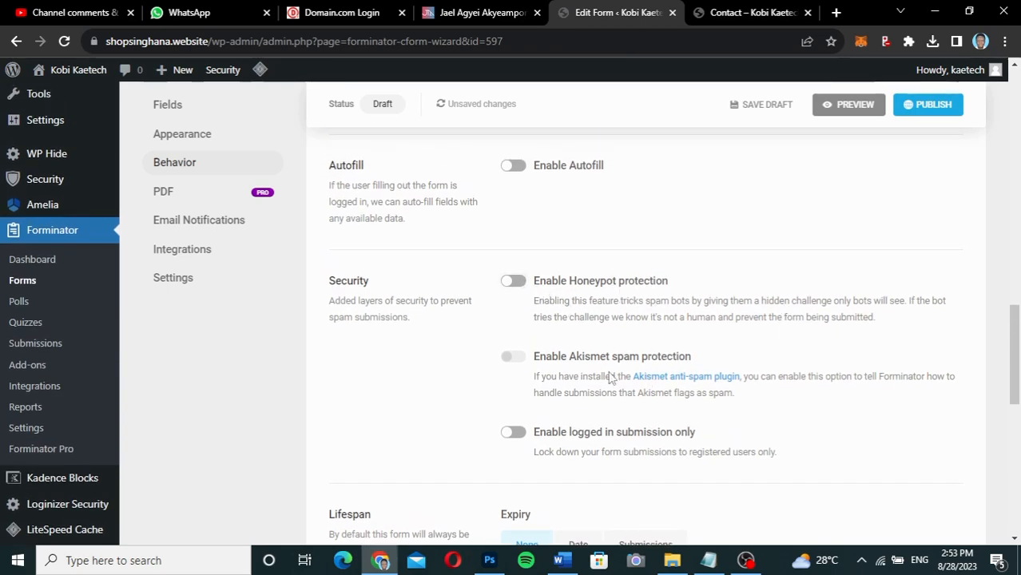
scroll(626, 446, down, 1)
scroll(627, 446, down, 1)
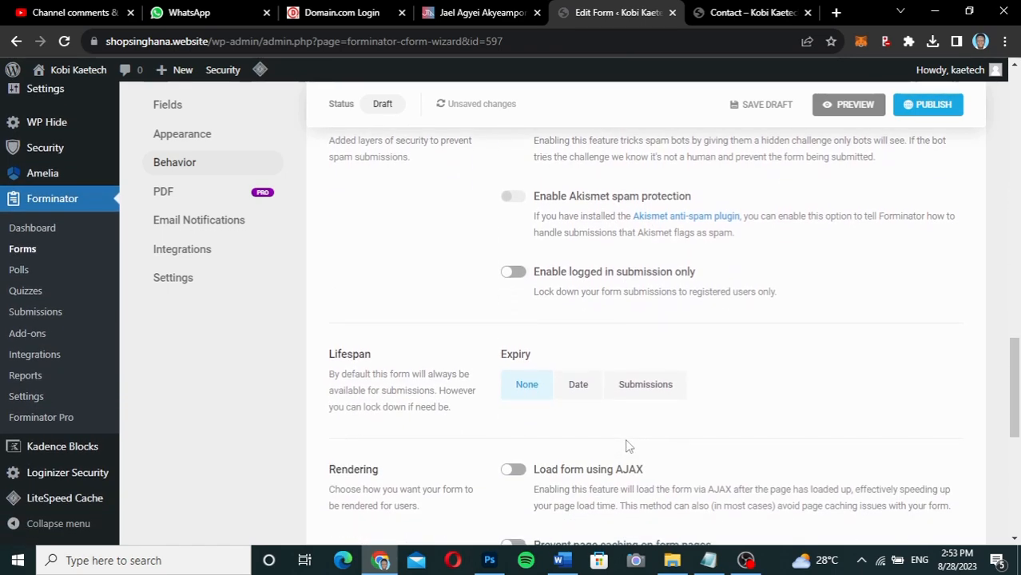
scroll(627, 447, down, 3)
scroll(627, 447, down, 2)
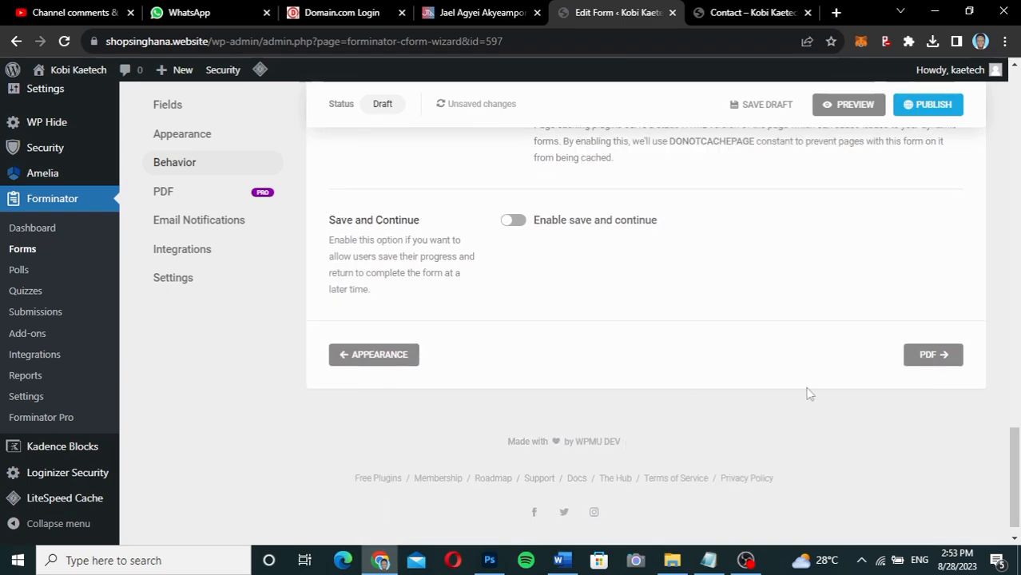
Skip past the PDF add-on step to the Email Notifications settings.
click(926, 355)
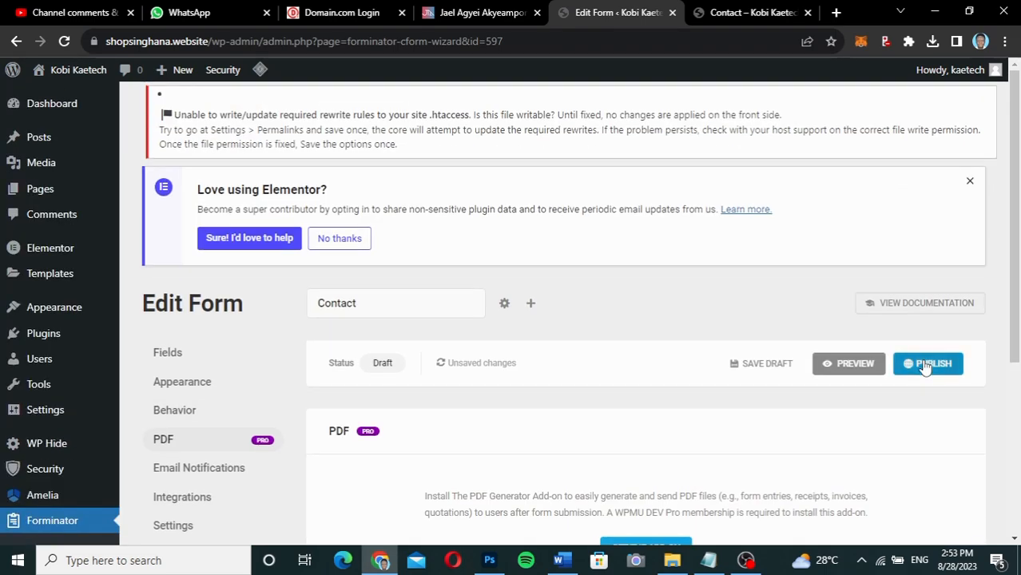
scroll(734, 433, down, 3)
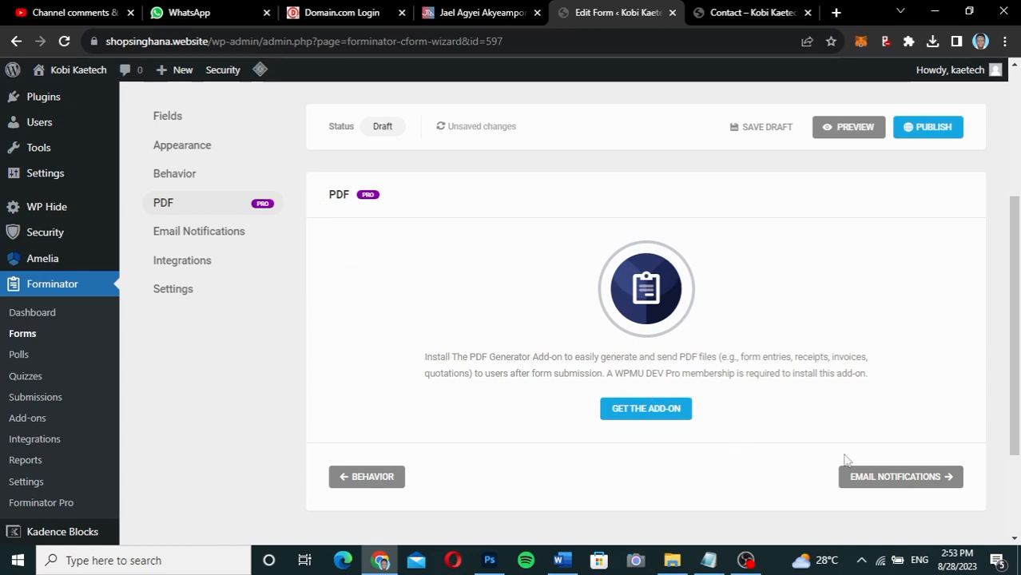
click(884, 476)
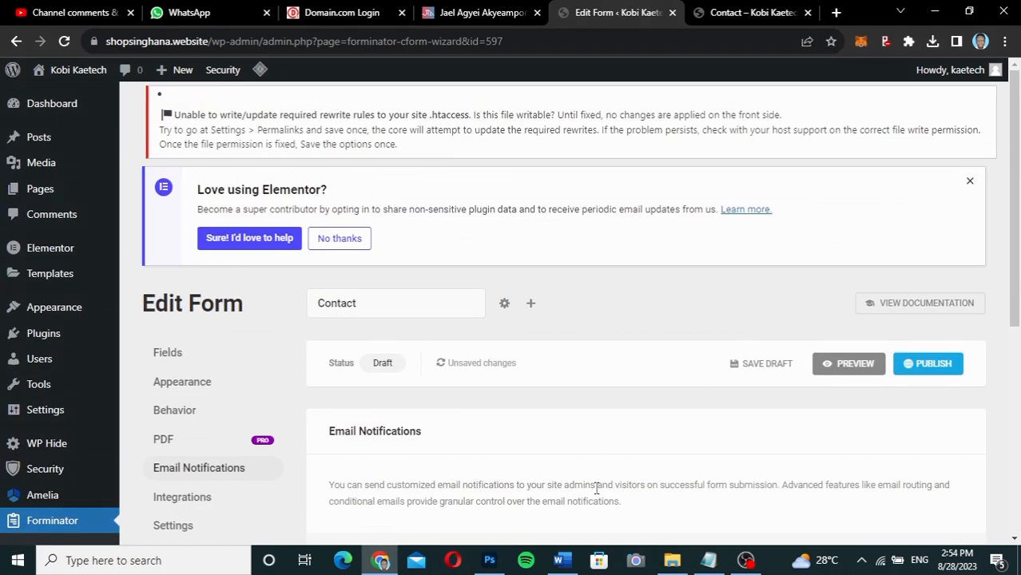
Open the Admin Email notification and check its label field.
scroll(596, 486, down, 3)
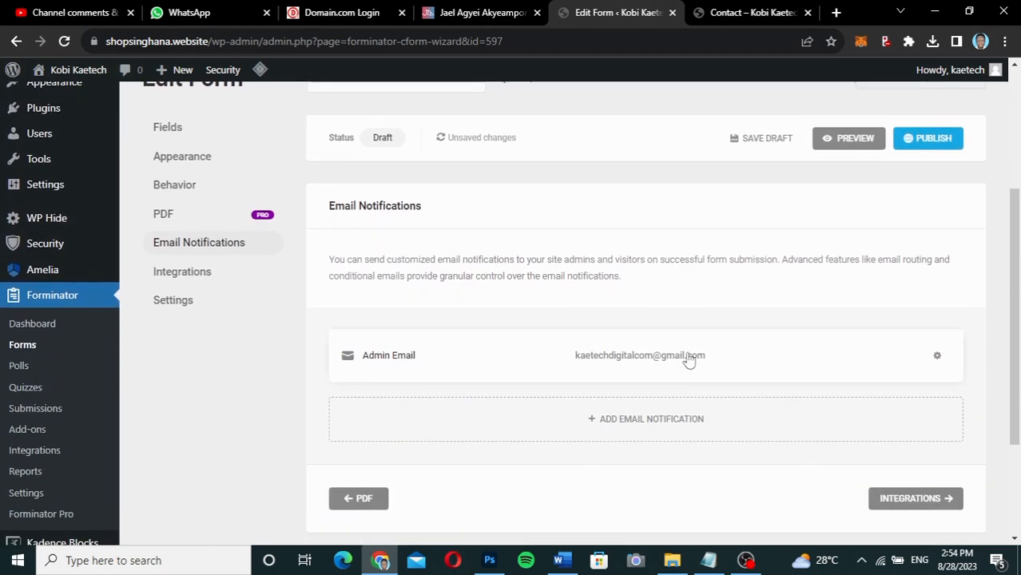
click(618, 358)
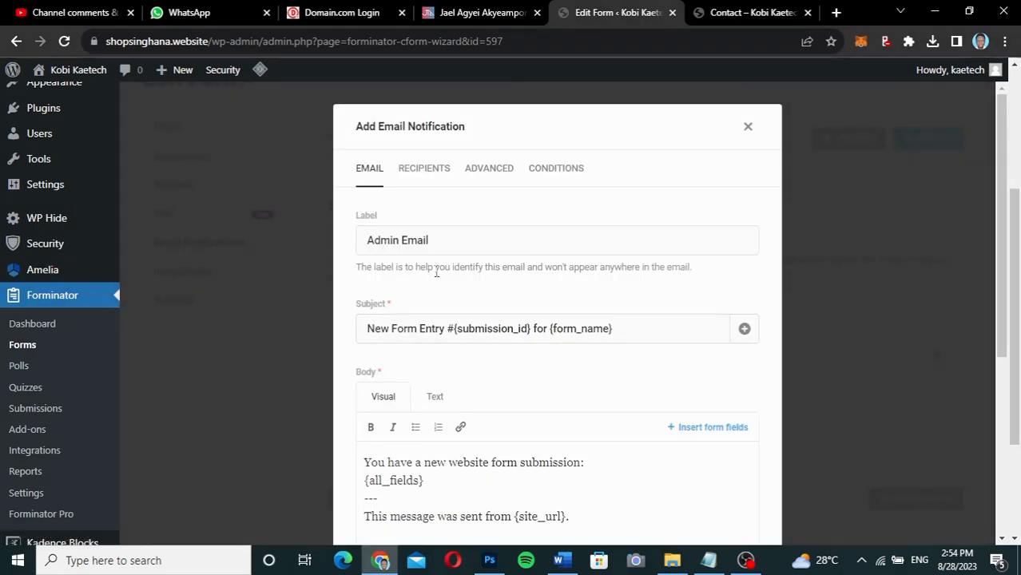
scroll(488, 383, down, 2)
scroll(488, 383, up, 2)
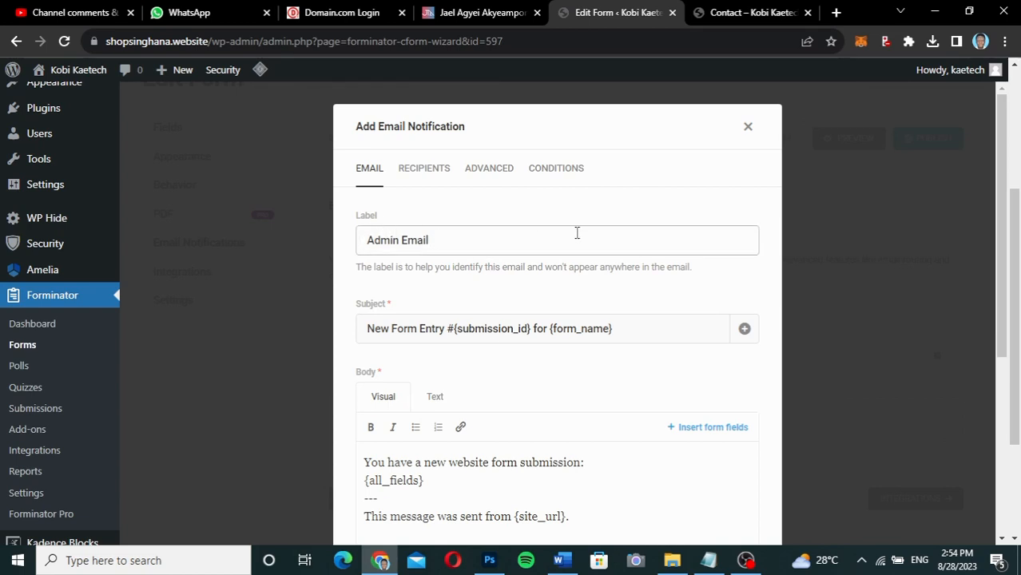
click(476, 243)
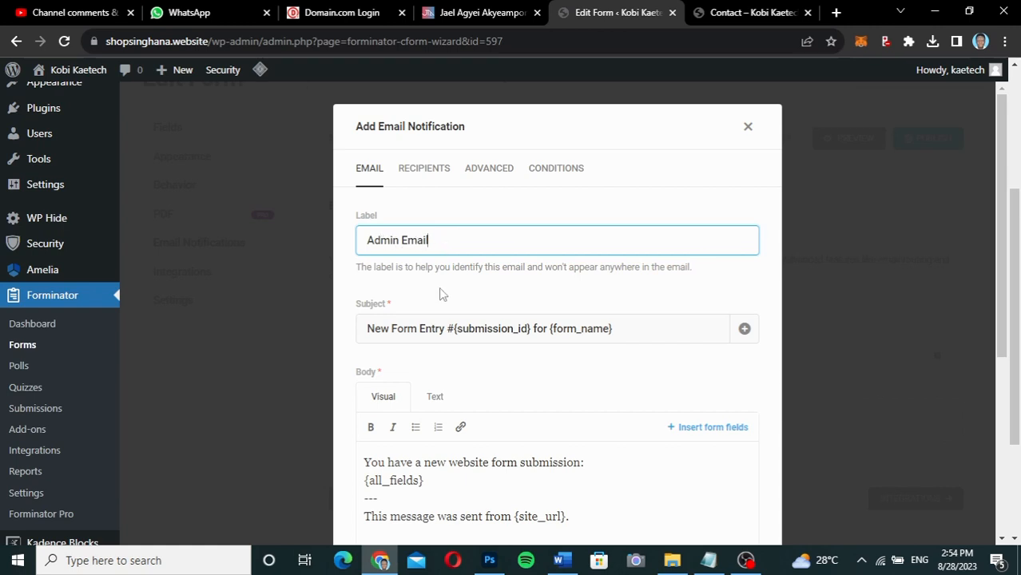
Append a comma and a second email address to the Recipients field, then add the notification.
scroll(440, 291, down, 2)
scroll(438, 240, up, 2)
click(434, 163)
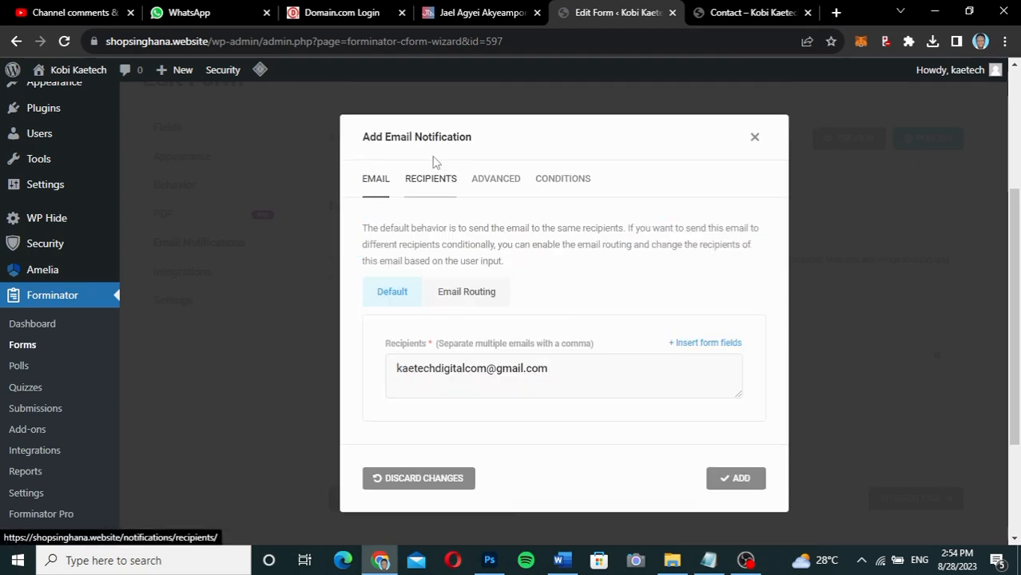
click(588, 373)
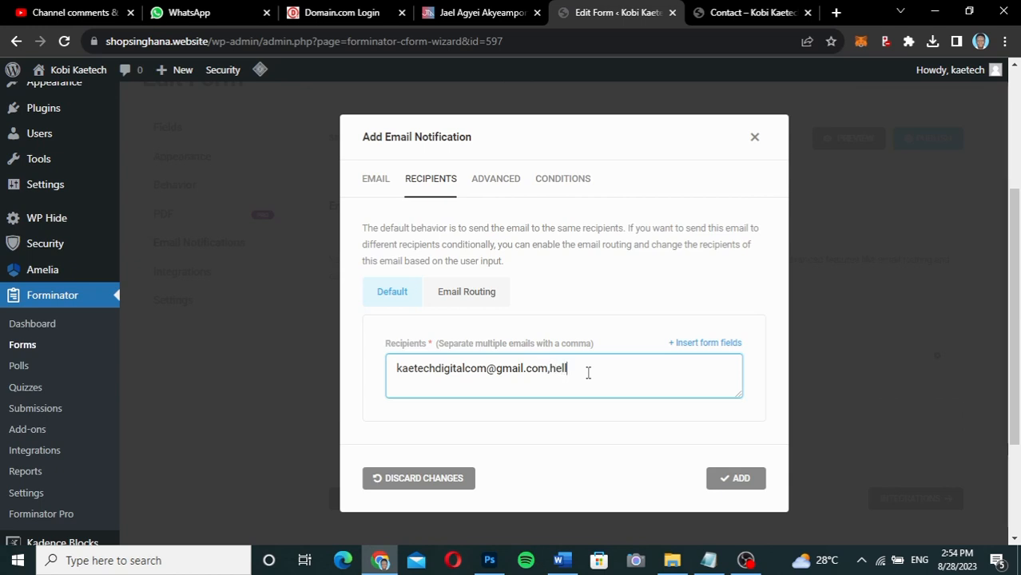
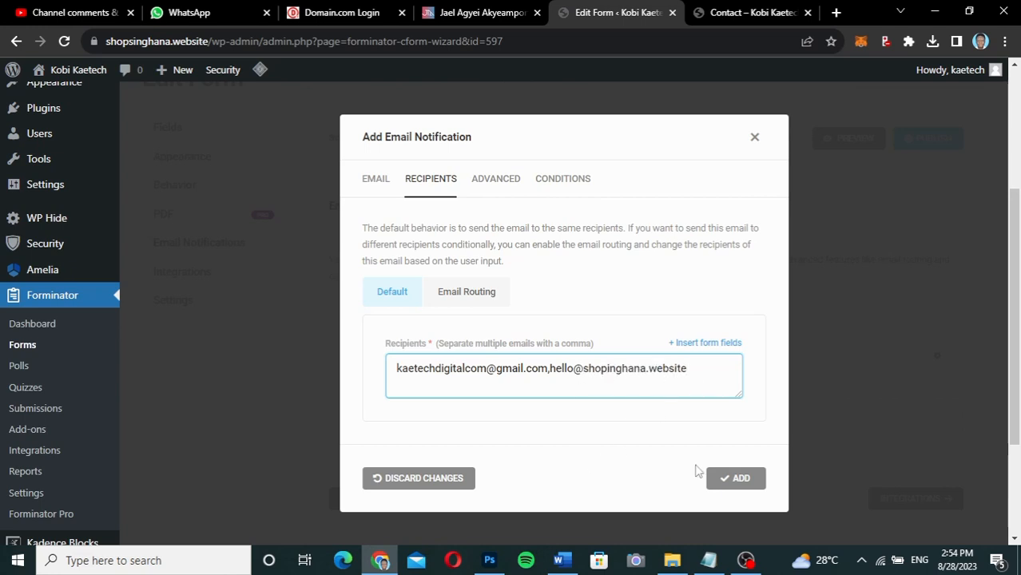
click(737, 480)
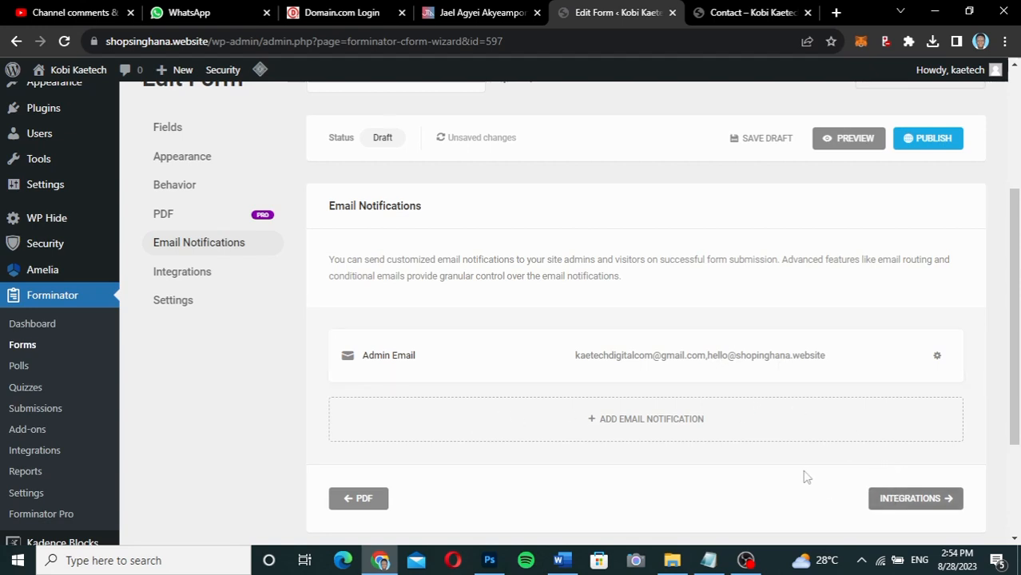
Pass through the Integrations and Settings steps, then launch a preview of the Contact form.
click(916, 499)
scroll(636, 417, down, 3)
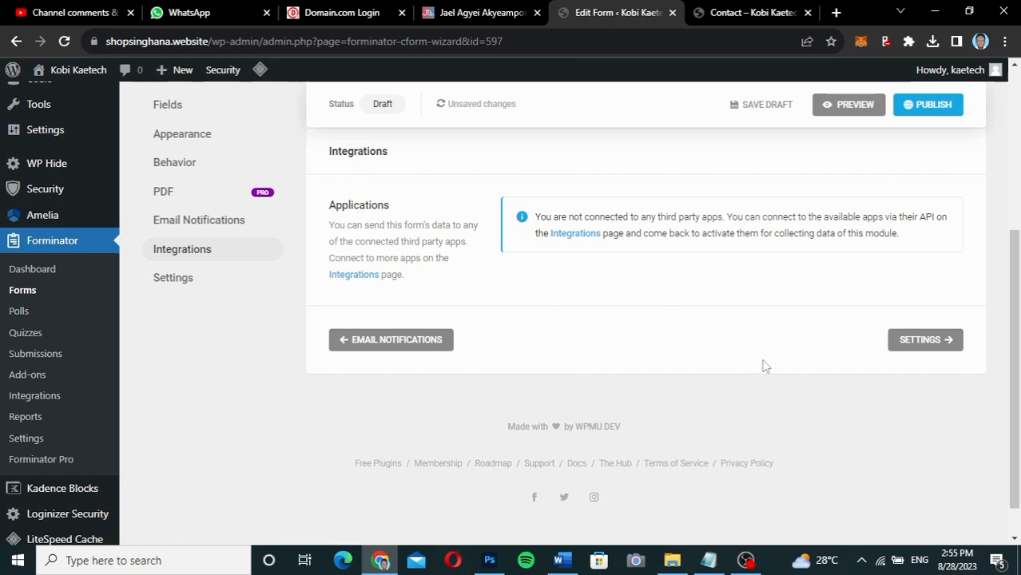
click(922, 341)
scroll(604, 357, down, 4)
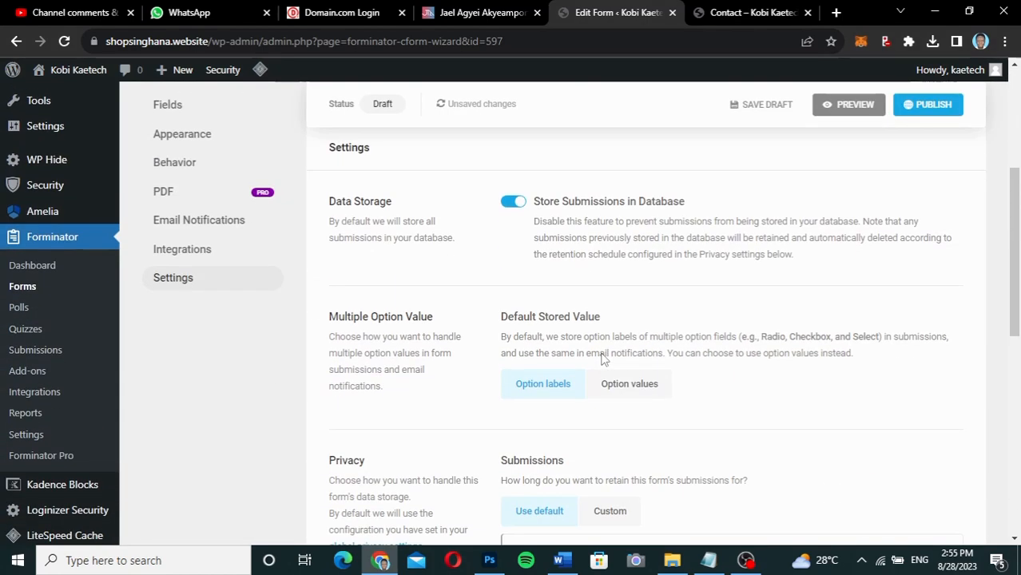
scroll(826, 369, down, 7)
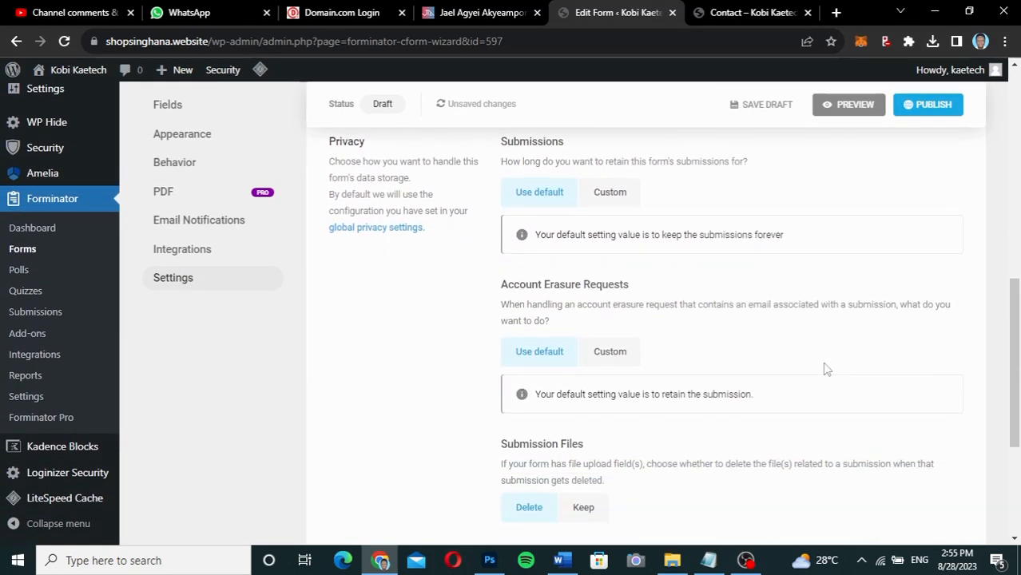
scroll(826, 366, up, 5)
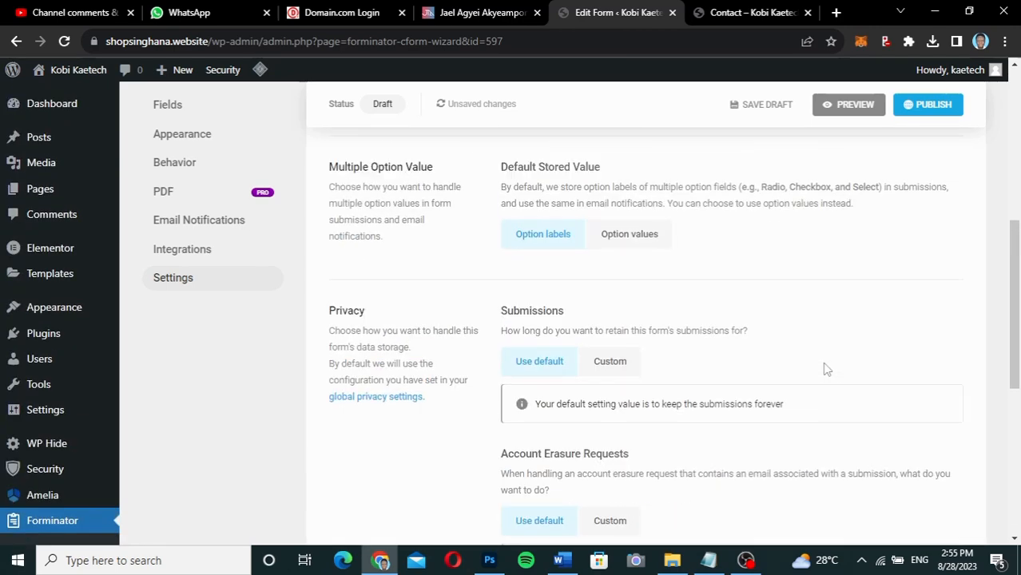
scroll(655, 237, up, 2)
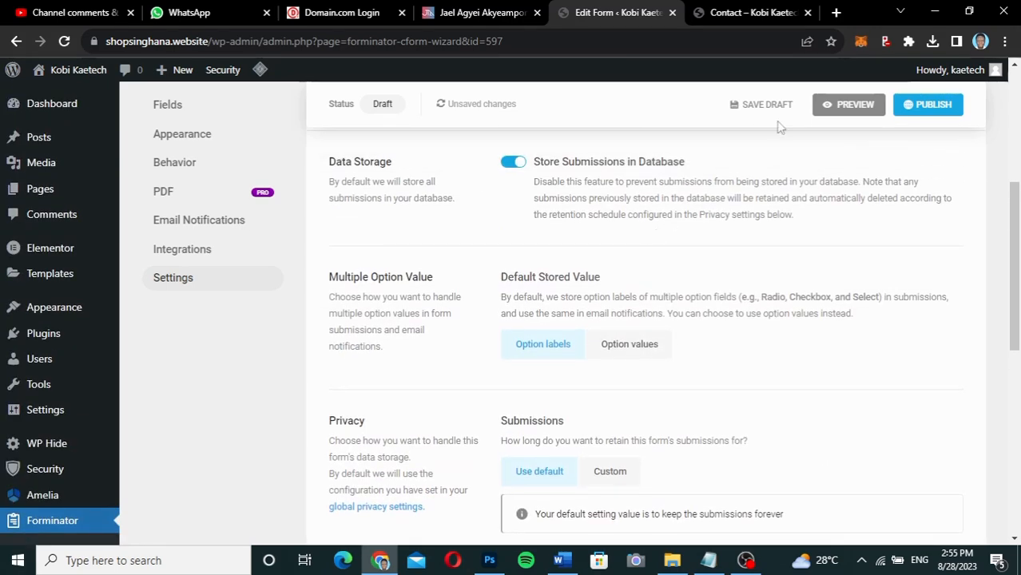
click(848, 104)
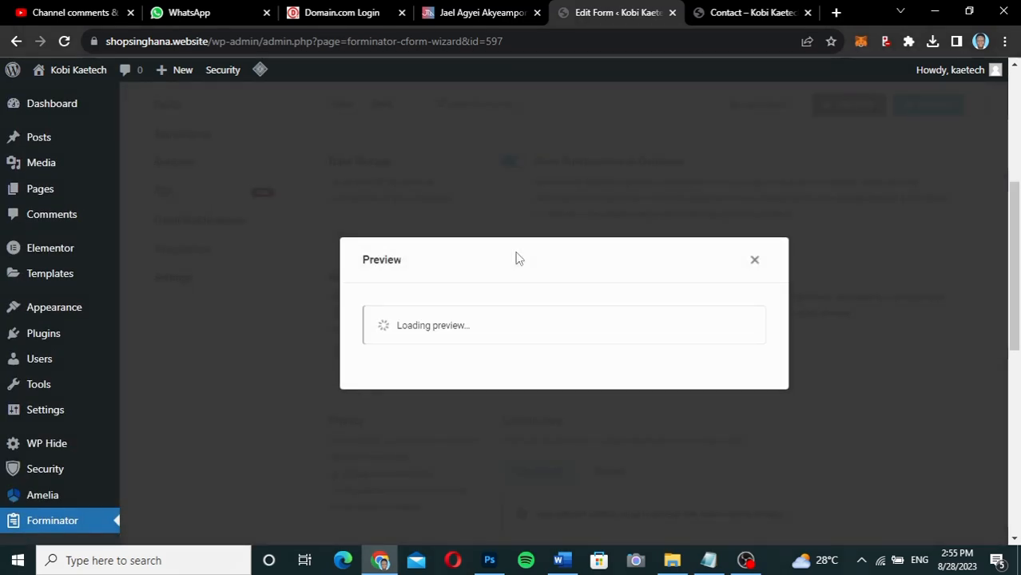
In the preview, keep Web Design Service in Services and toggle Web Design and SEO under Services 2.
scroll(631, 326, down, 5)
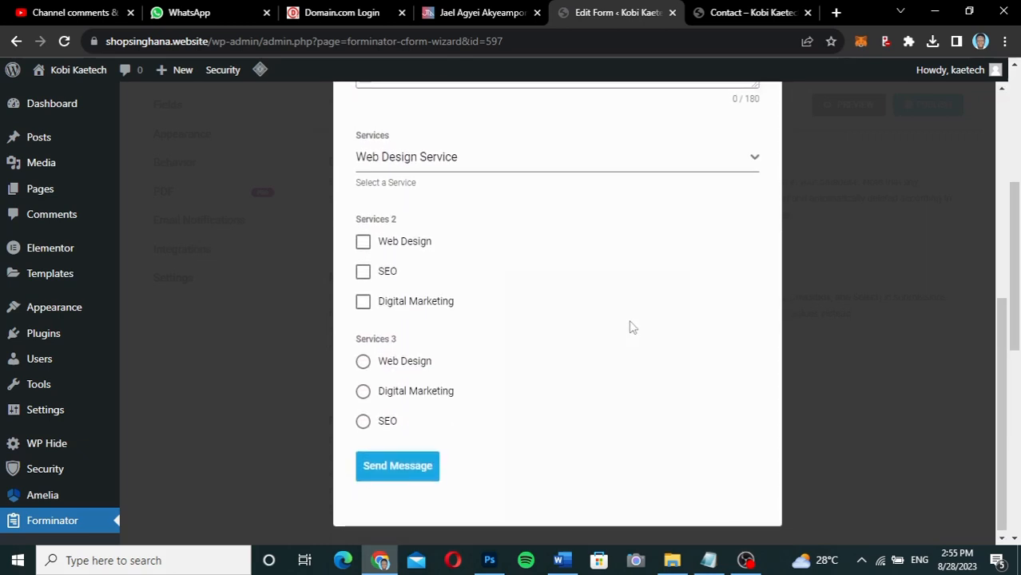
click(512, 173)
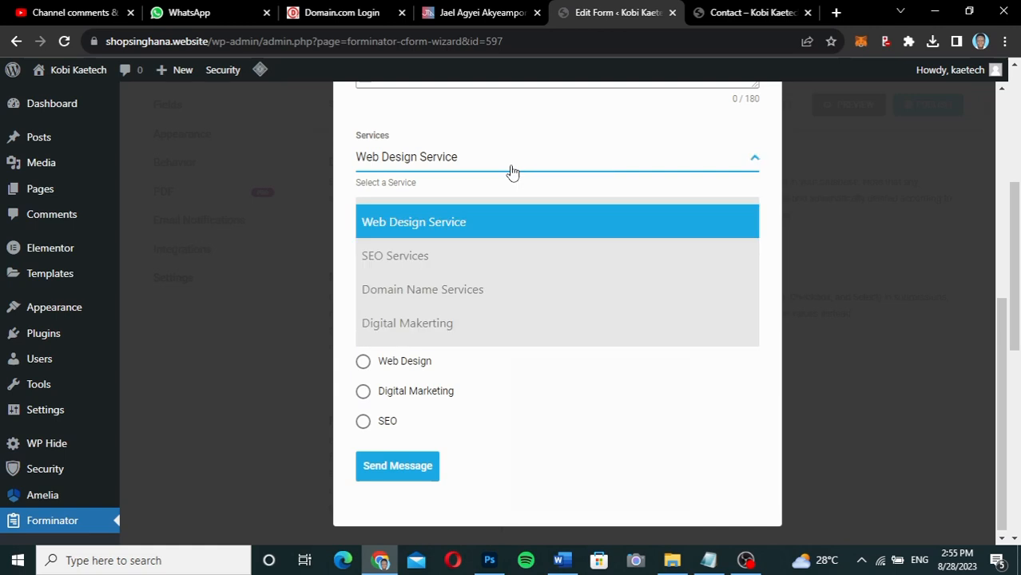
click(482, 168)
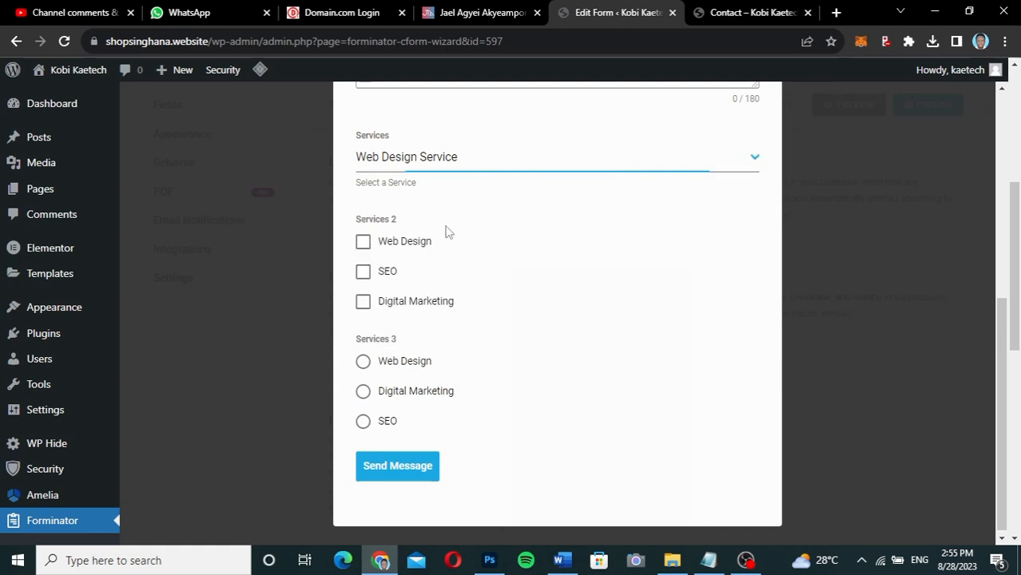
click(363, 243)
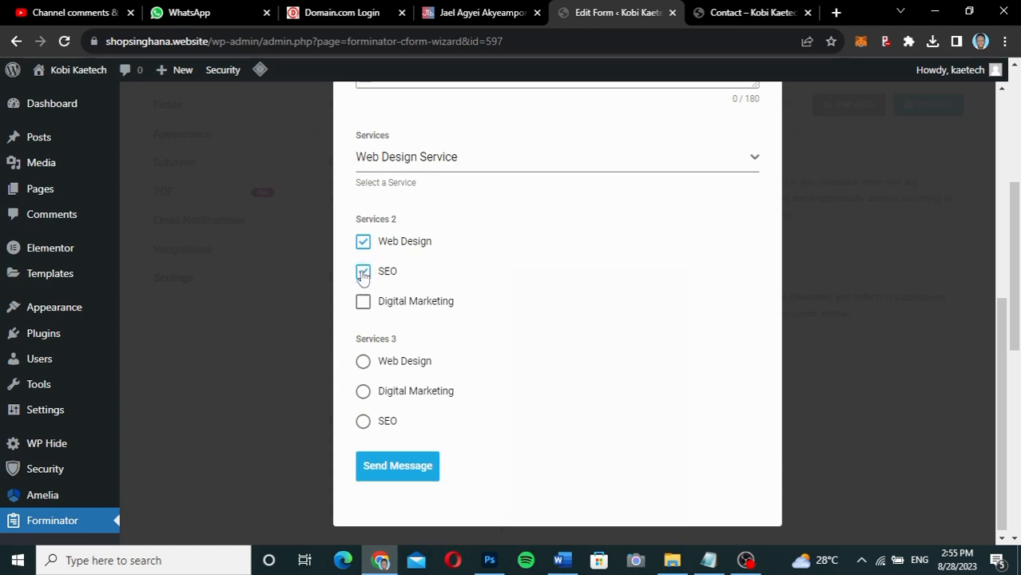
double_click(363, 243)
click(363, 273)
Try Web Design, Digital Marketing and SEO under Services 3, ending on Web Design, then close the preview.
click(363, 364)
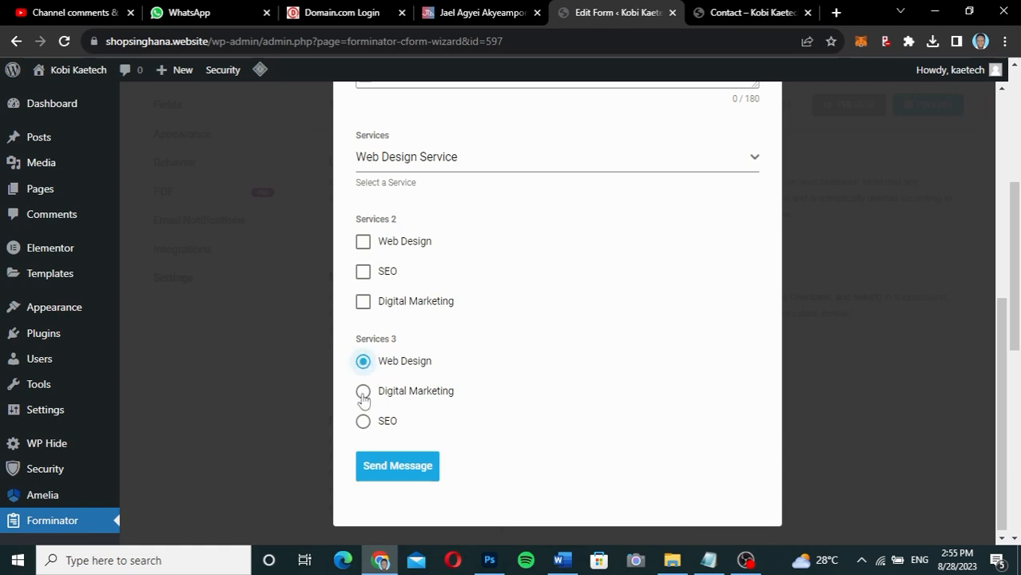
click(364, 391)
click(363, 423)
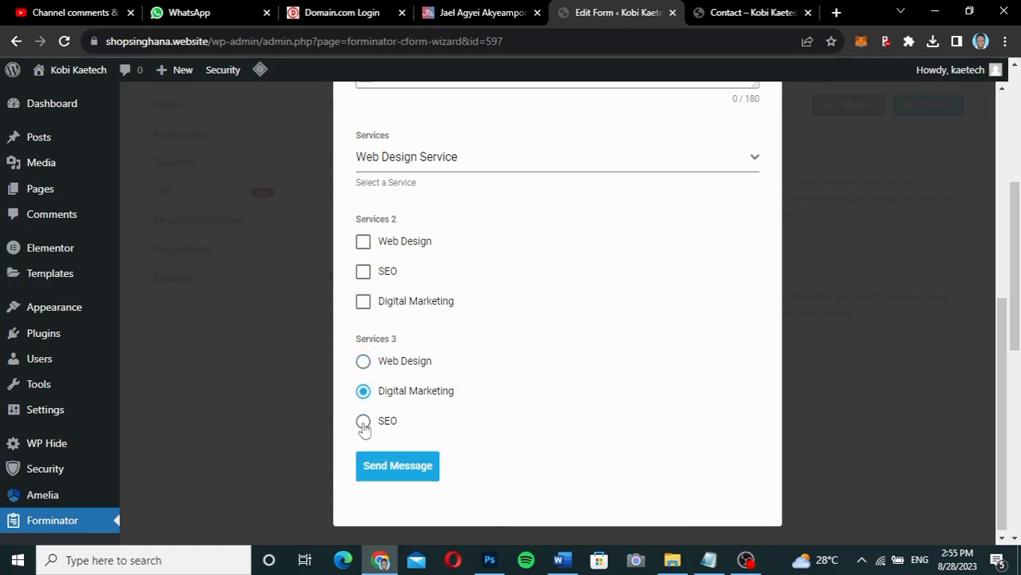
click(364, 392)
click(363, 364)
scroll(518, 316, up, 2)
scroll(517, 316, down, 2)
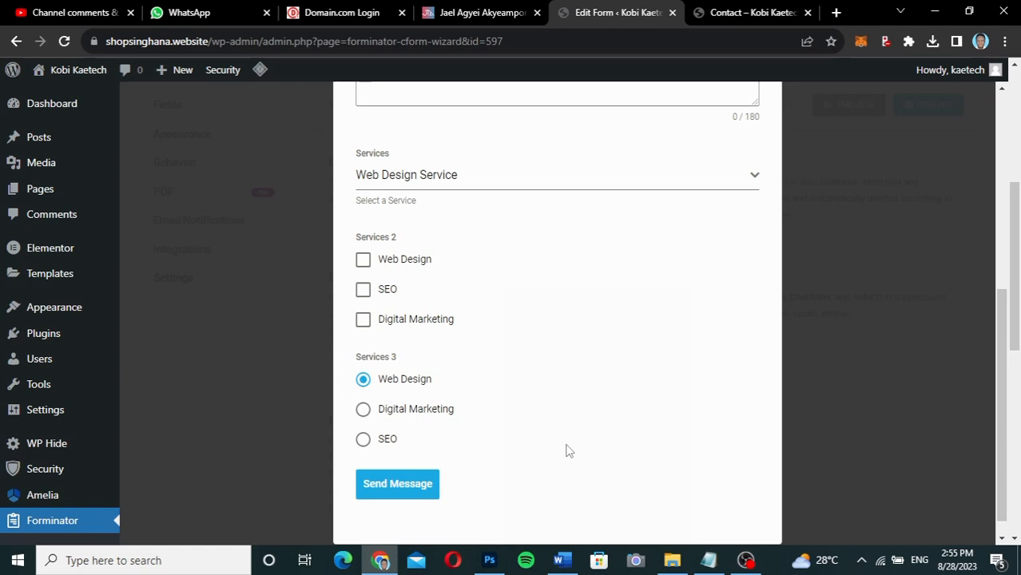
scroll(565, 451, up, 3)
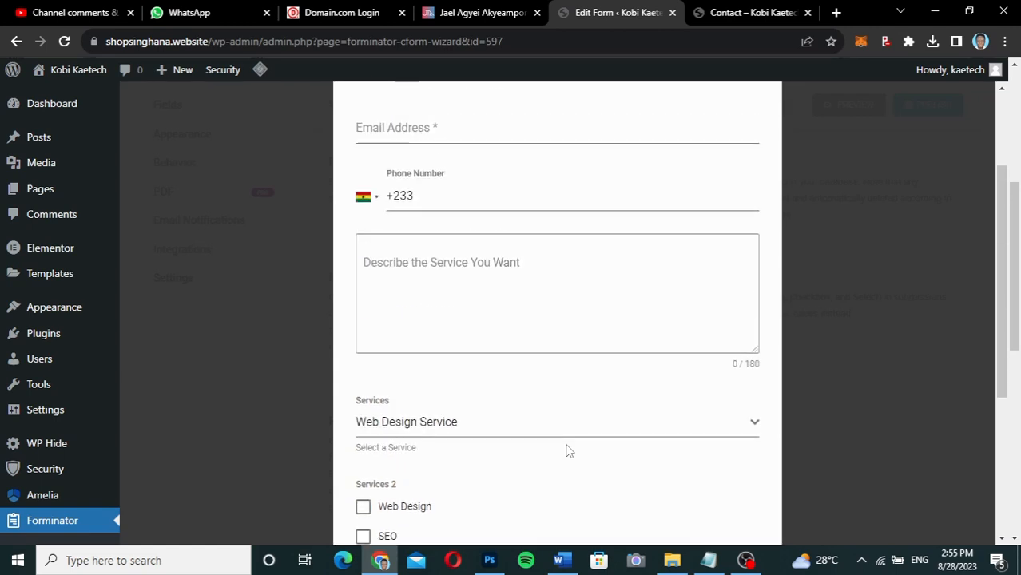
scroll(651, 345, up, 2)
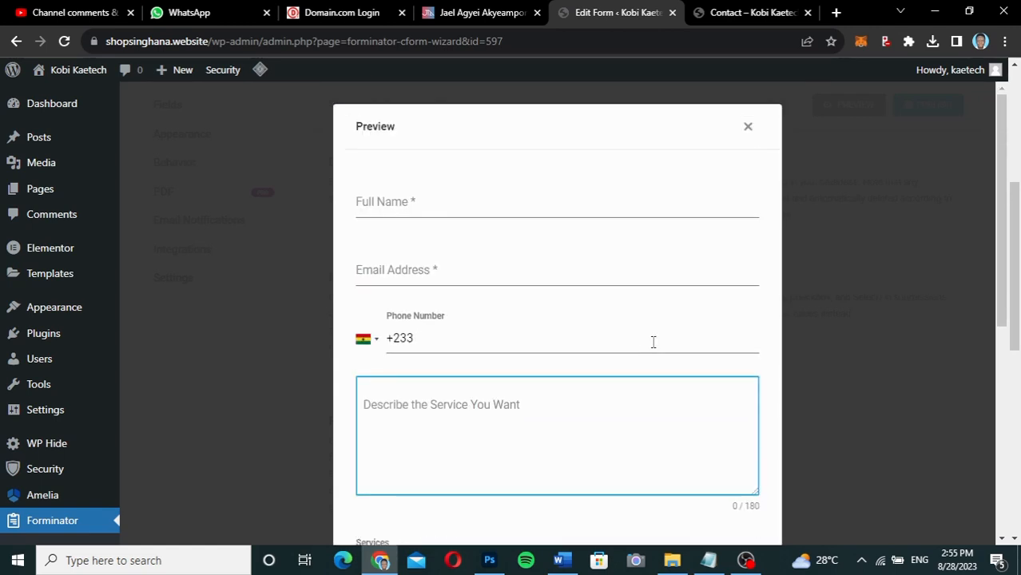
click(747, 130)
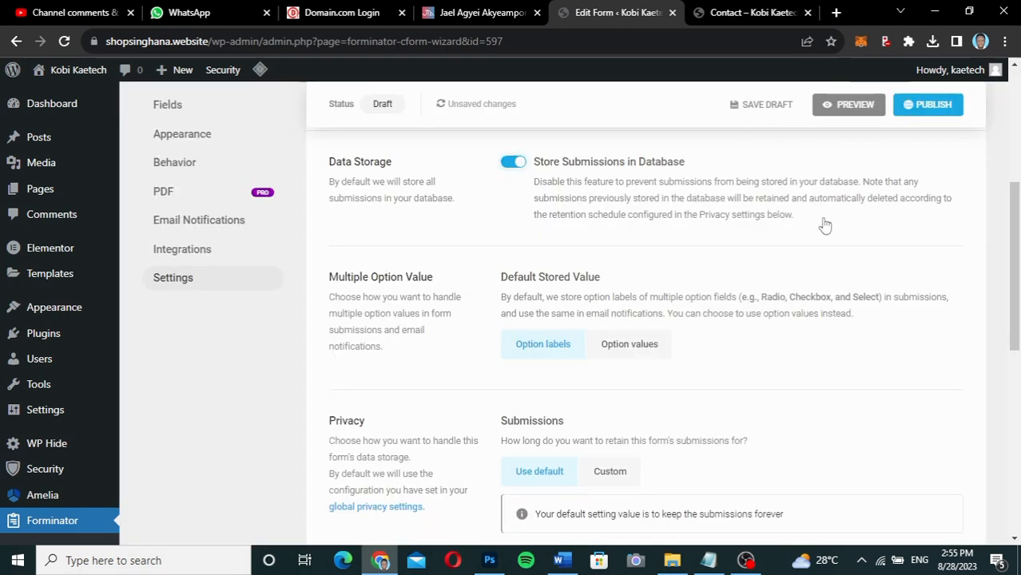
Publish the form, copy shortcode [forminator_form id="597"], and go to the live Contact page.
click(936, 99)
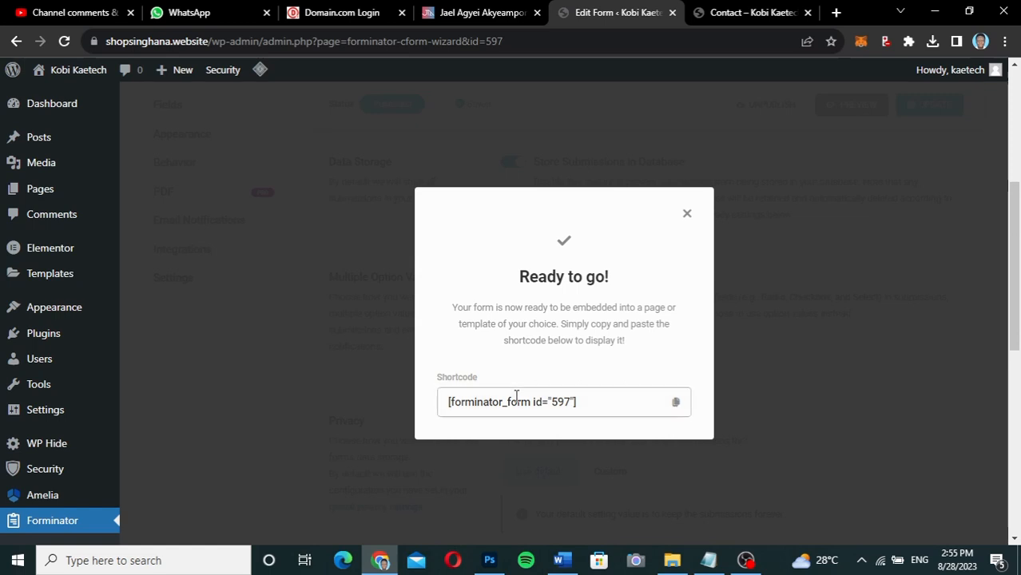
click(676, 404)
key(ctrl+c)
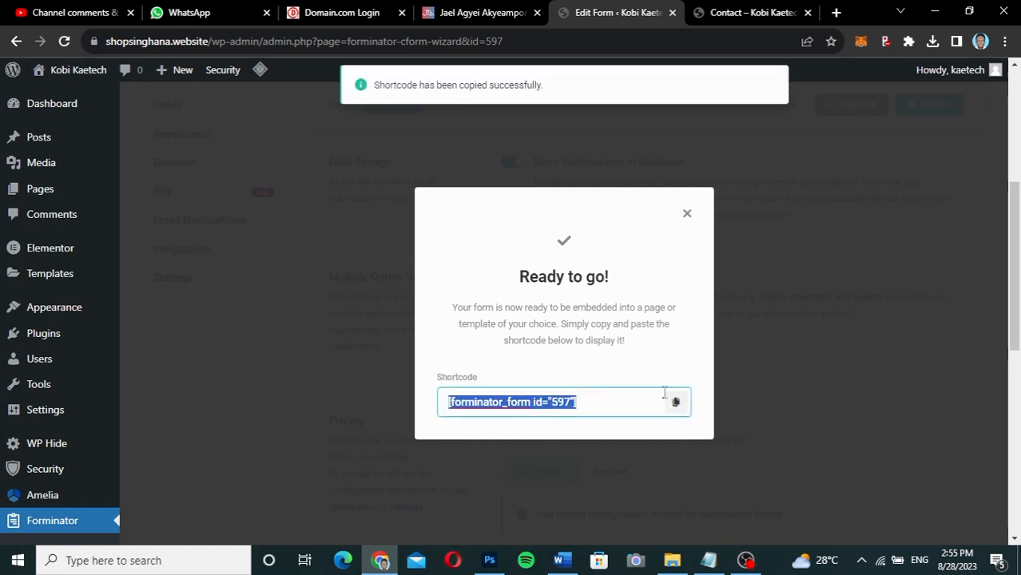
click(687, 214)
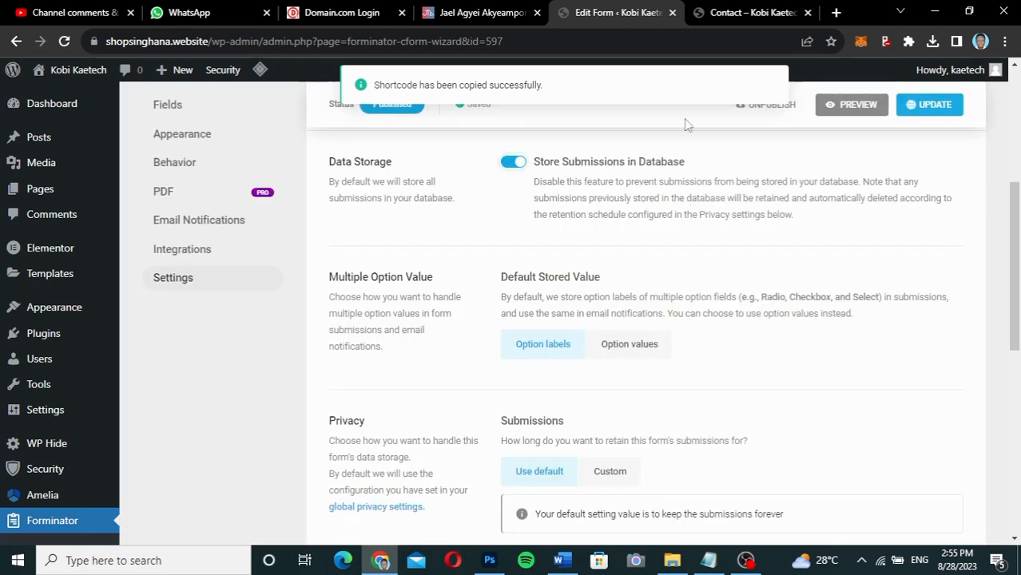
click(734, 11)
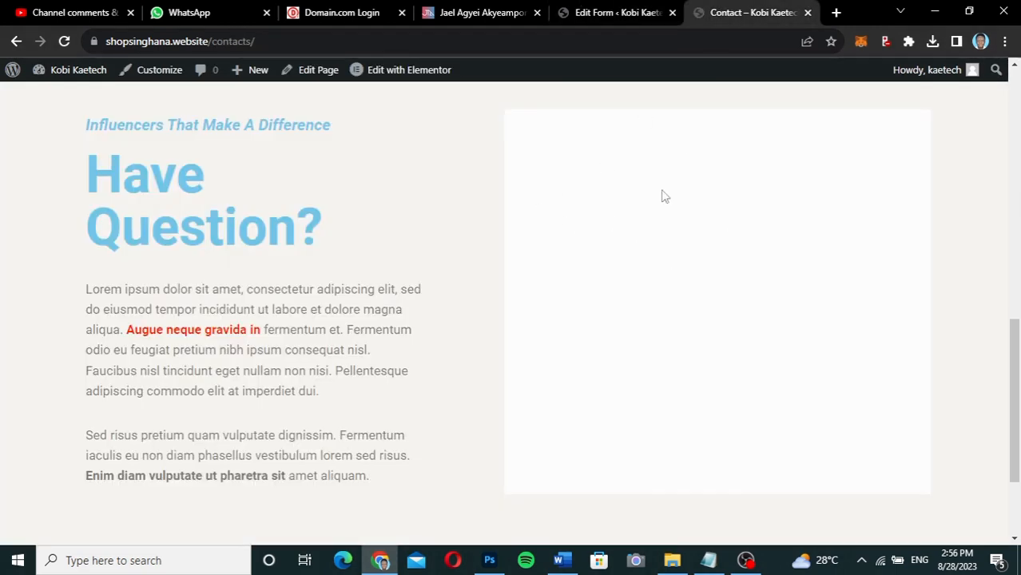
Launch Edit with Elementor from the admin bar on the Contact page.
click(391, 71)
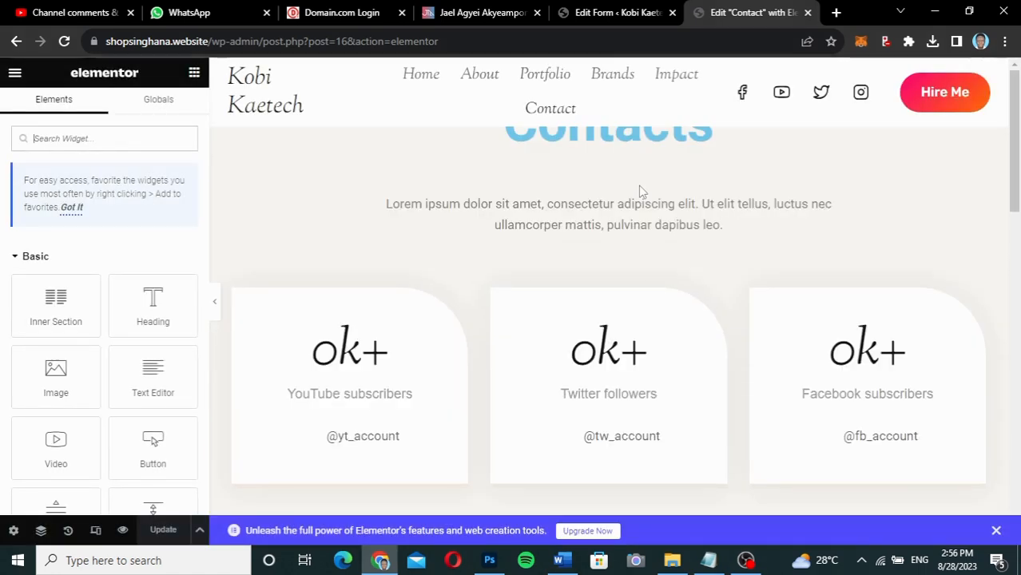
Place a Shortcode widget in the empty right column and paste [forminator_form id="597"].
drag(1015, 181, 1017, 396)
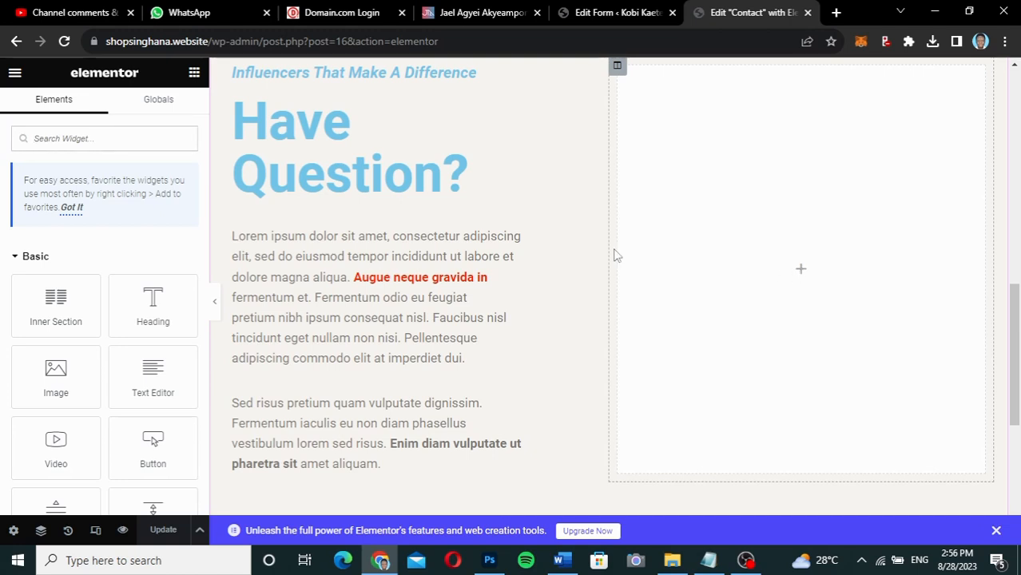
text(short)
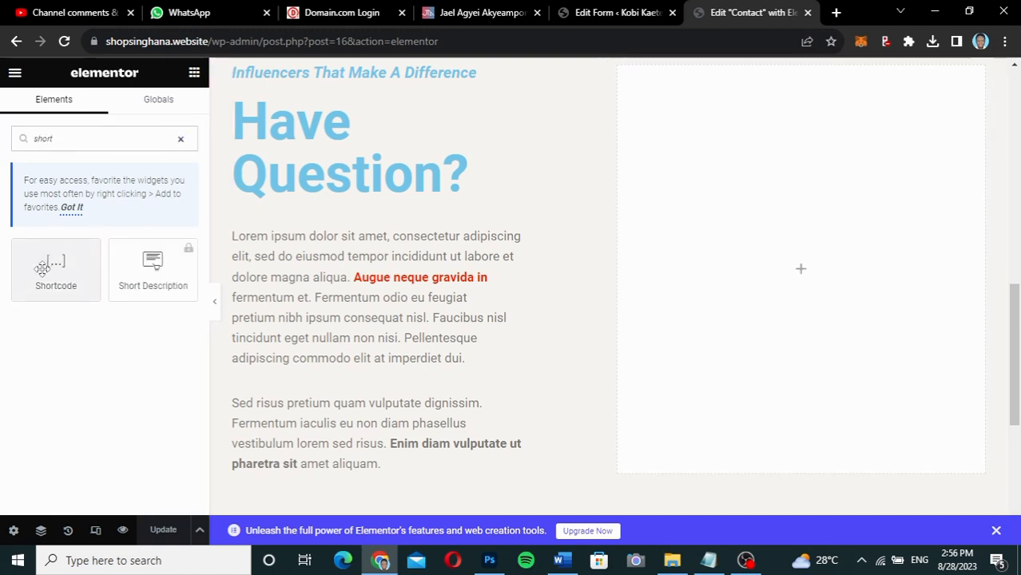
drag(43, 268, 830, 263)
click(94, 255)
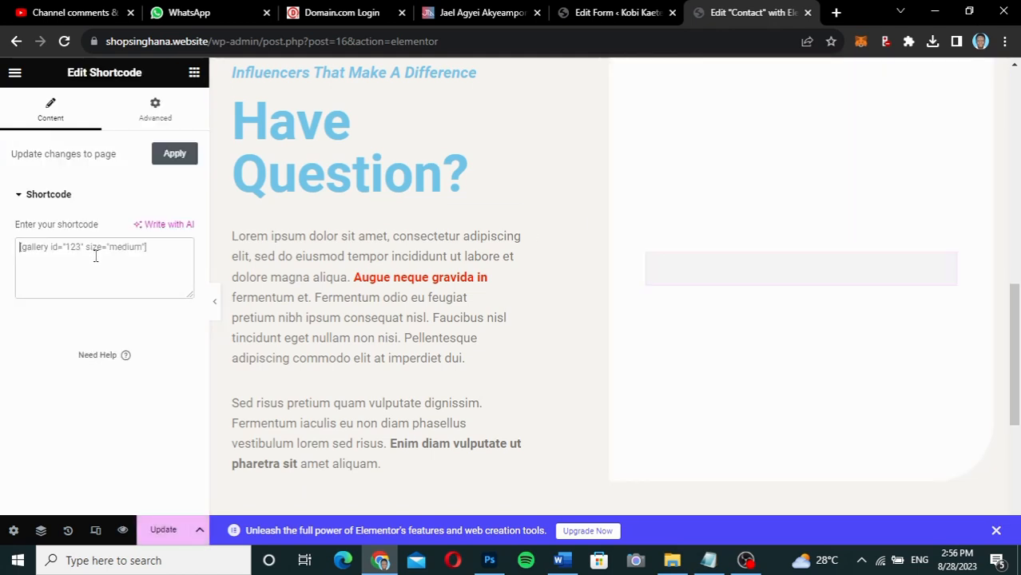
key(ctrl+v)
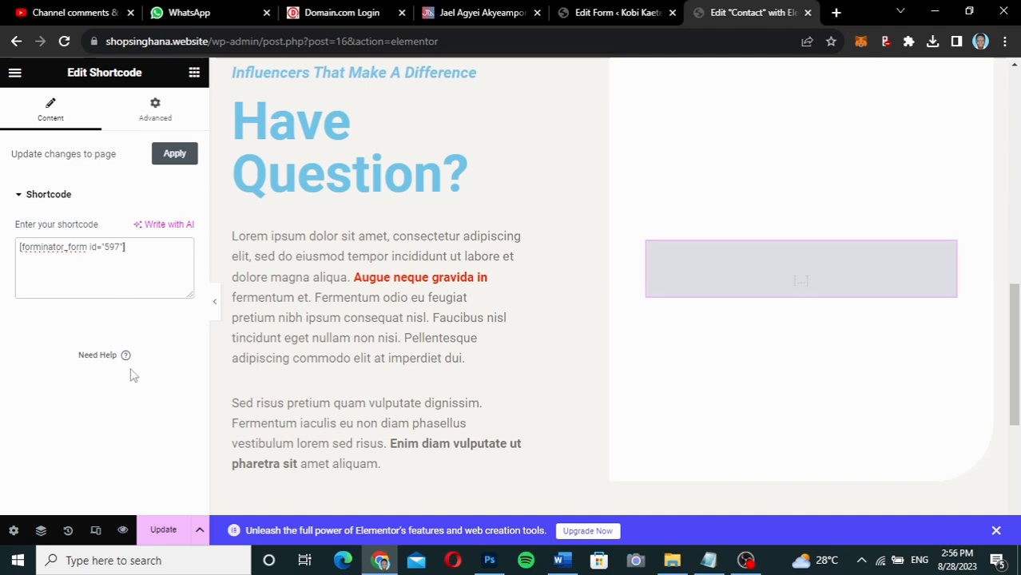
Update the page and check the rendered form beside Have Question?
click(168, 535)
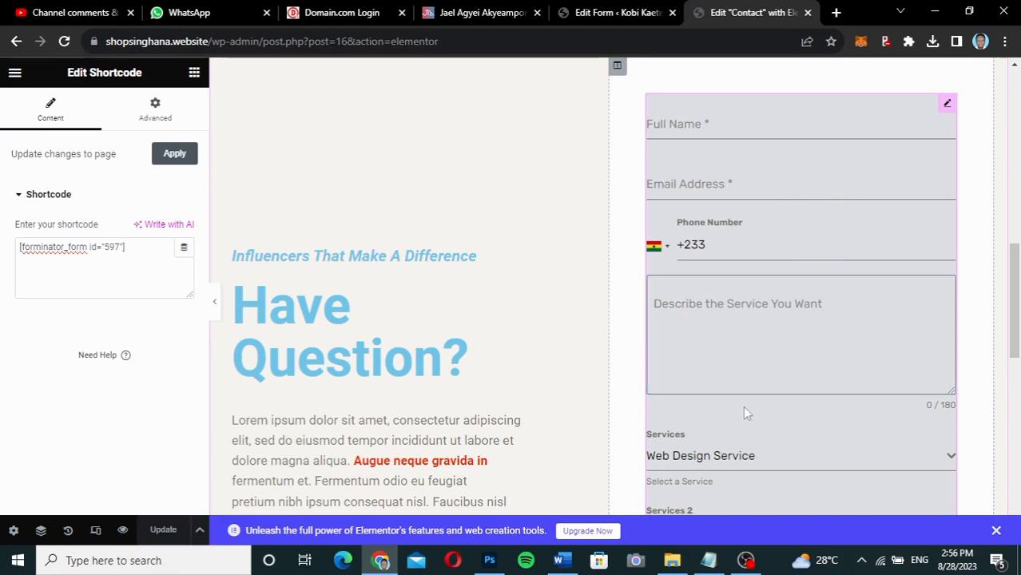
scroll(743, 411, down, 3)
scroll(742, 405, up, 3)
scroll(743, 406, down, 3)
scroll(743, 406, up, 3)
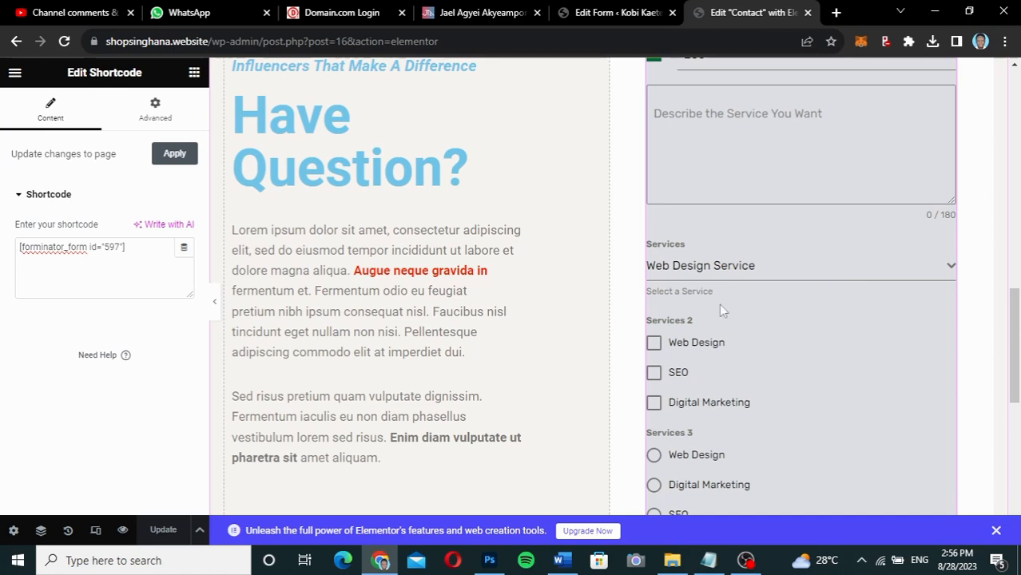
scroll(812, 278, up, 3)
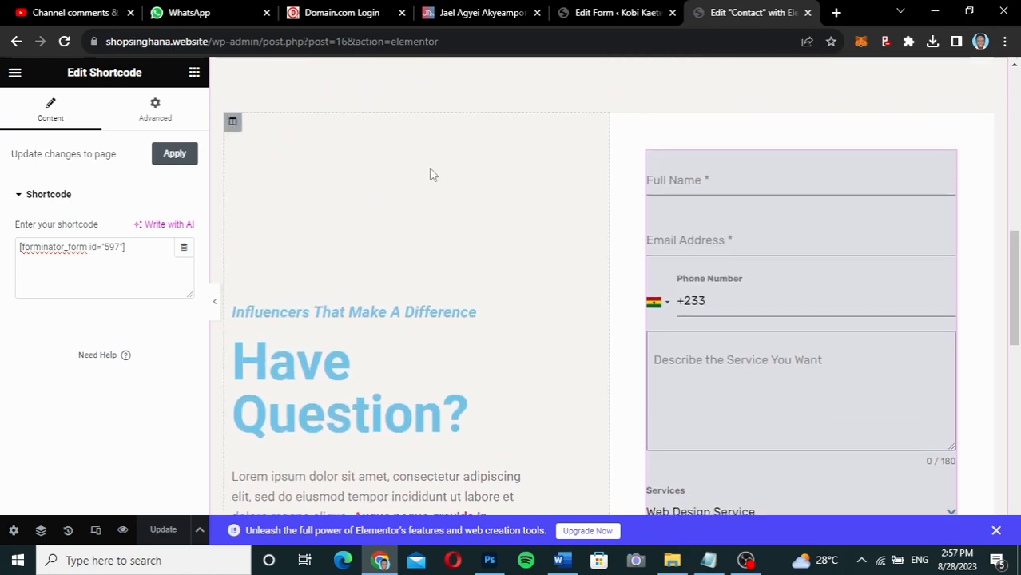
Open View Page in a new tab and scroll the live Contact page down to Send Message.
click(16, 74)
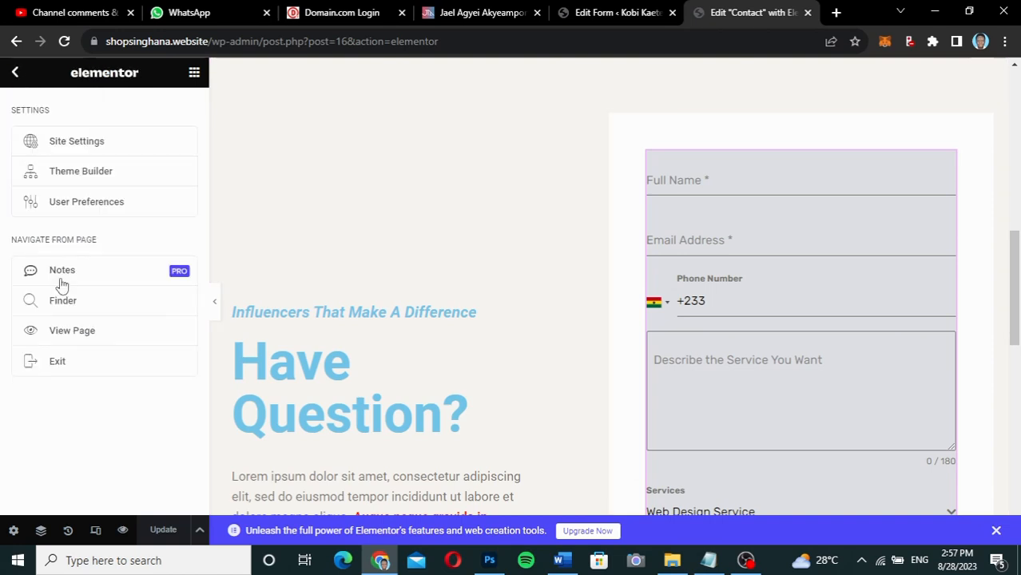
right_click(69, 333)
click(120, 342)
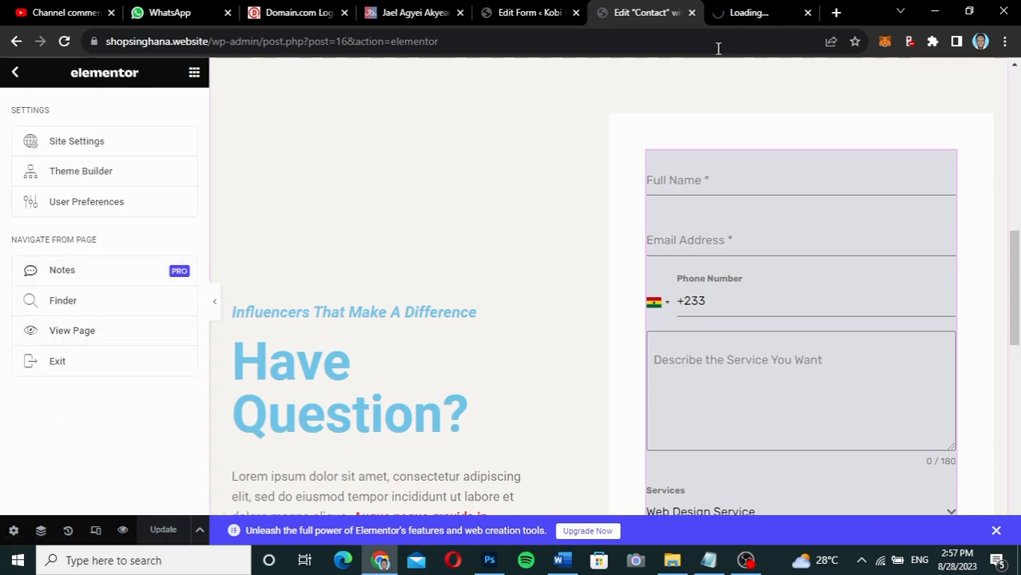
click(749, 16)
drag(1018, 260, 1015, 321)
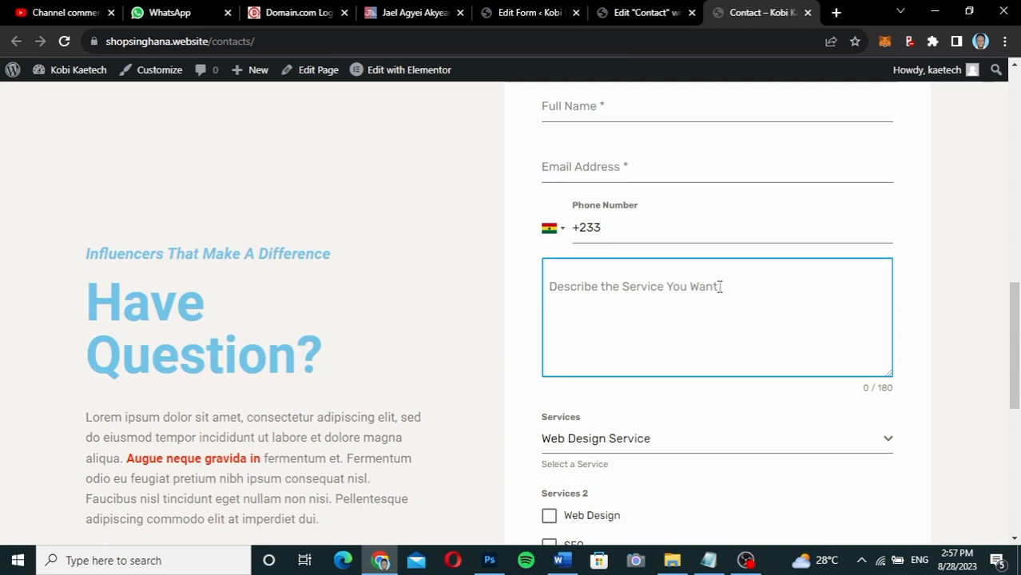
drag(1013, 339, 1014, 403)
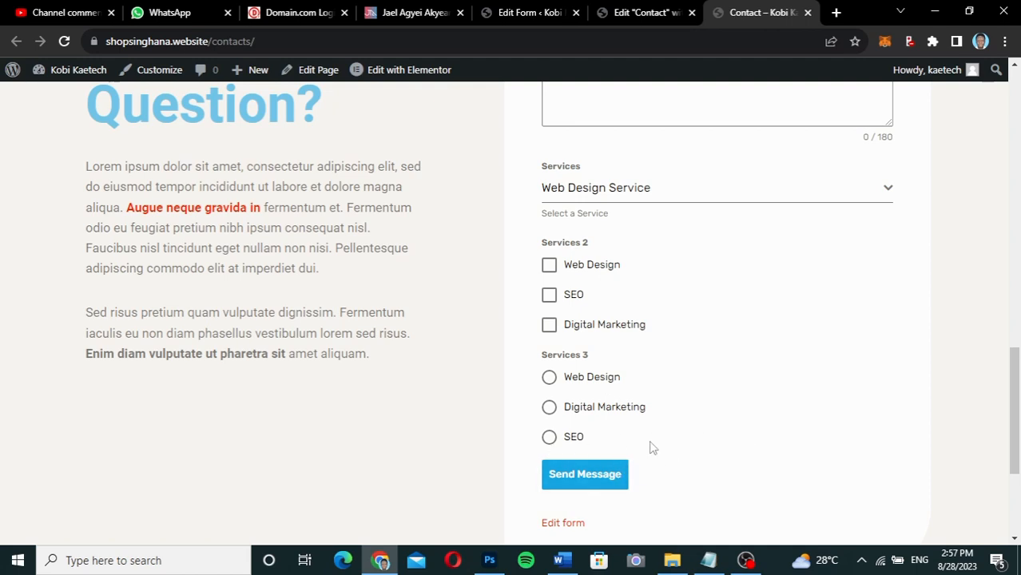
In the form's Fields list, drag the Describe the Service You Want textarea below Services 3 and open its Edit Field settings.
click(519, 14)
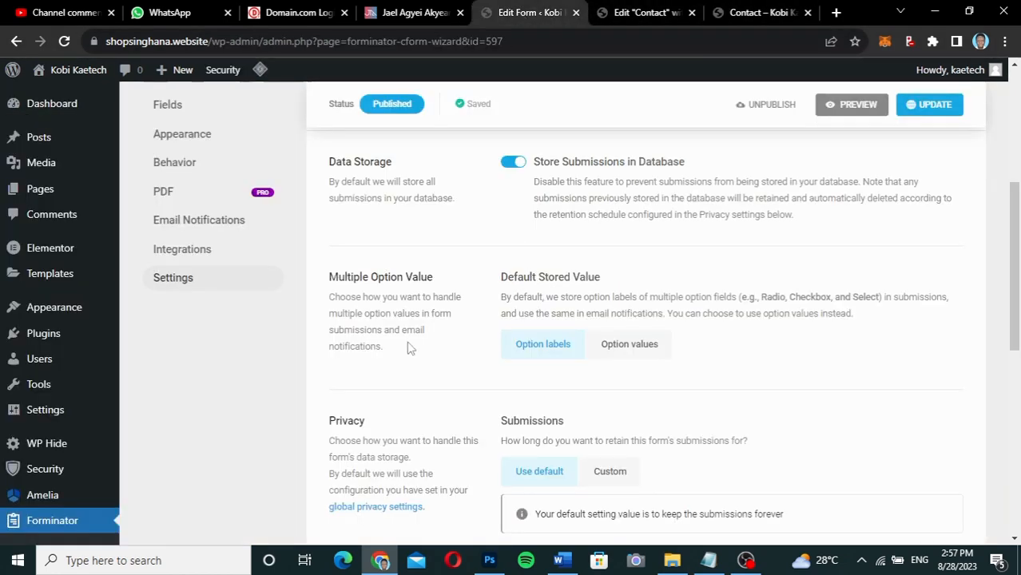
scroll(408, 346, up, 5)
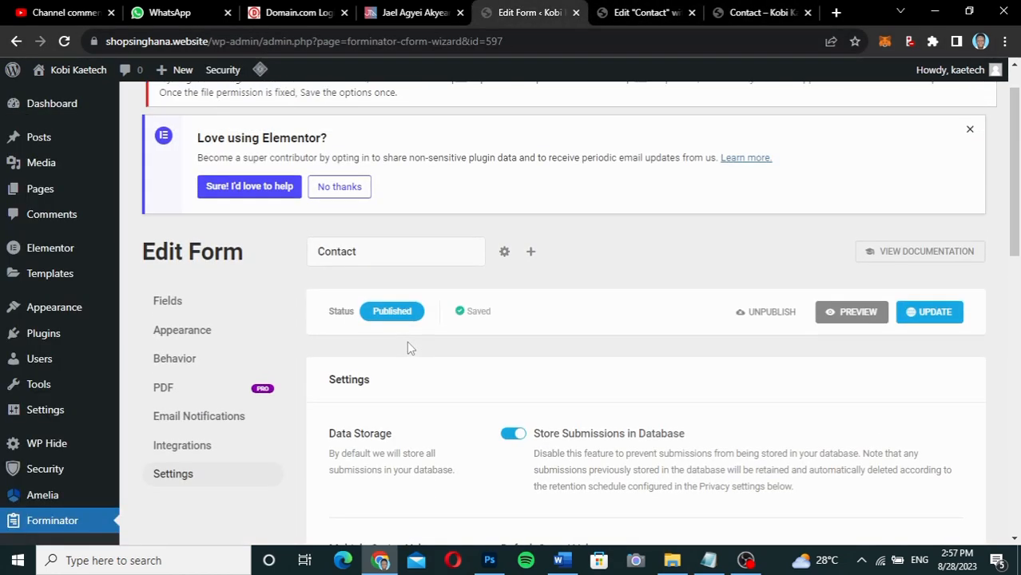
click(169, 302)
scroll(637, 414, down, 5)
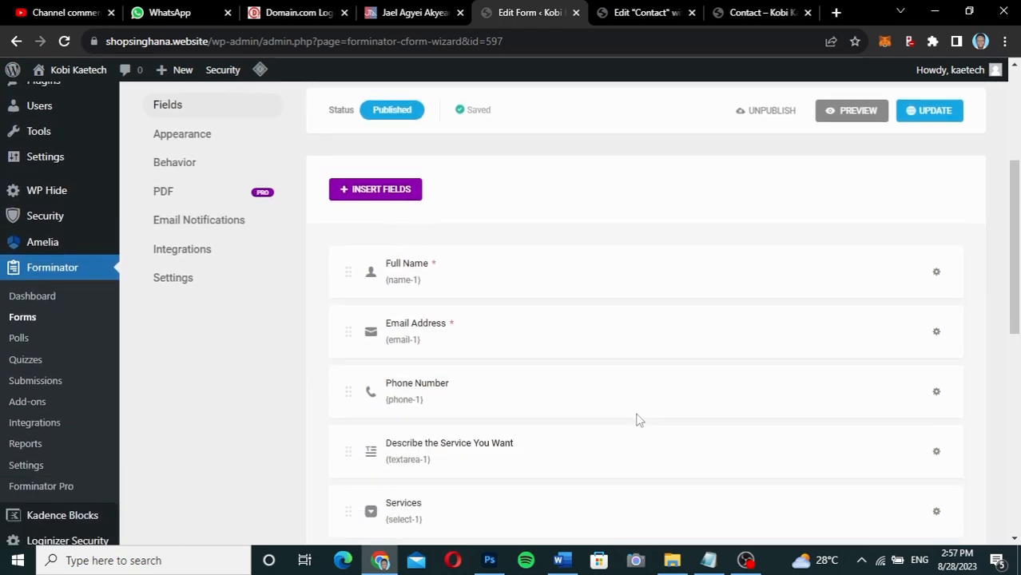
scroll(636, 414, down, 1)
scroll(636, 413, up, 1)
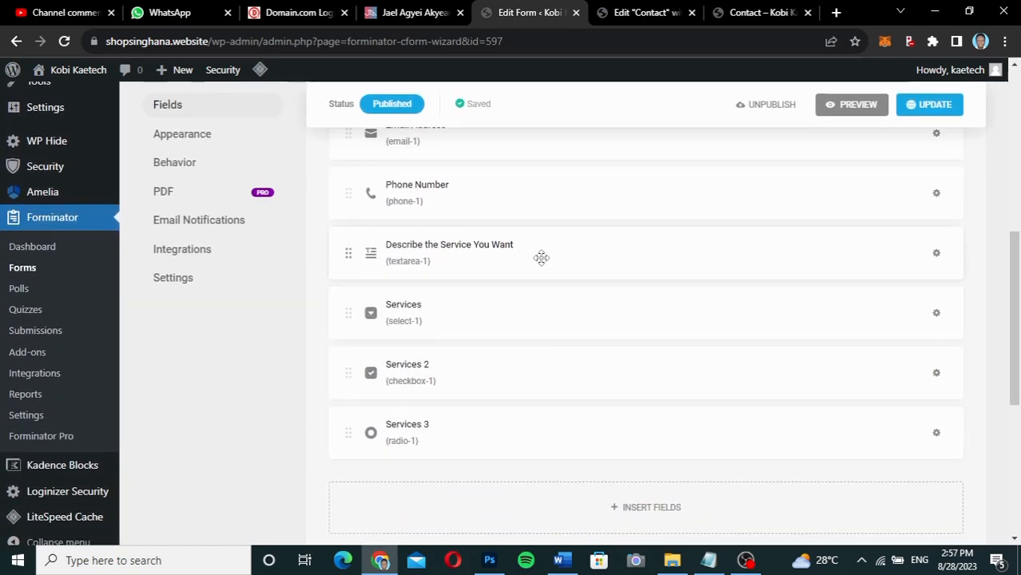
drag(540, 256, 549, 467)
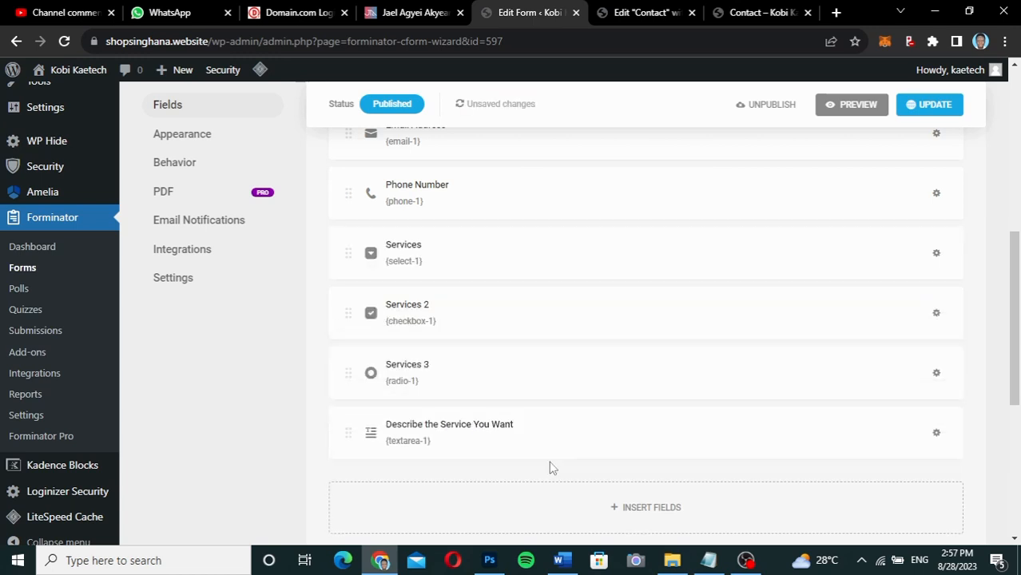
click(647, 430)
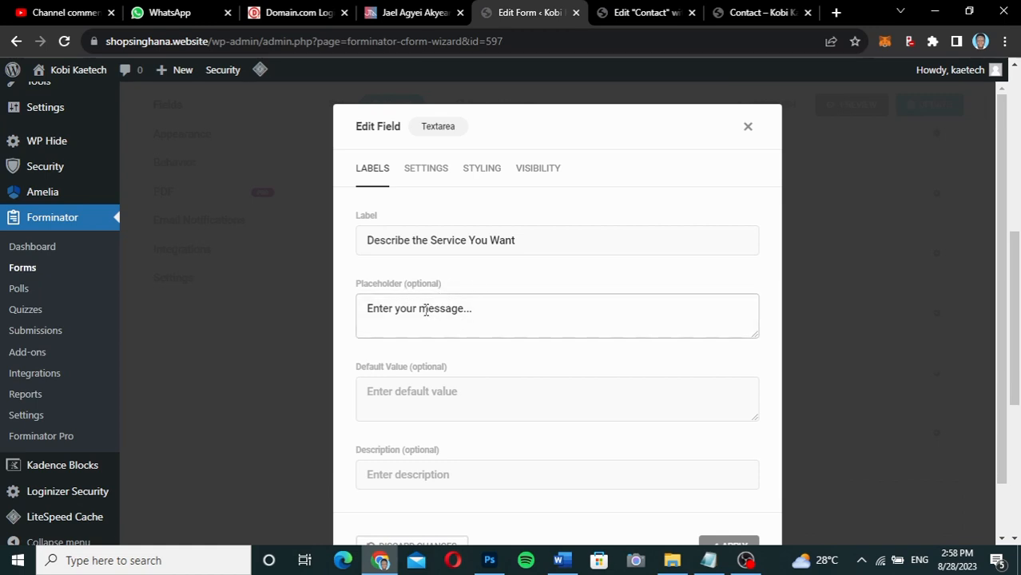
Inspect the 'Describe the Service You Want' box on the live Contact page.
click(751, 14)
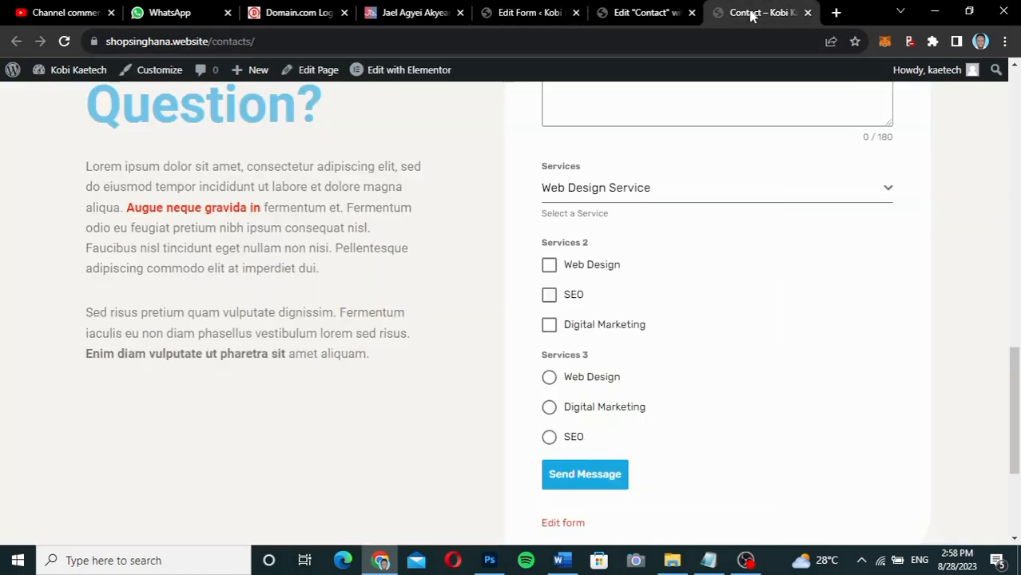
scroll(721, 304, up, 3)
click(720, 298)
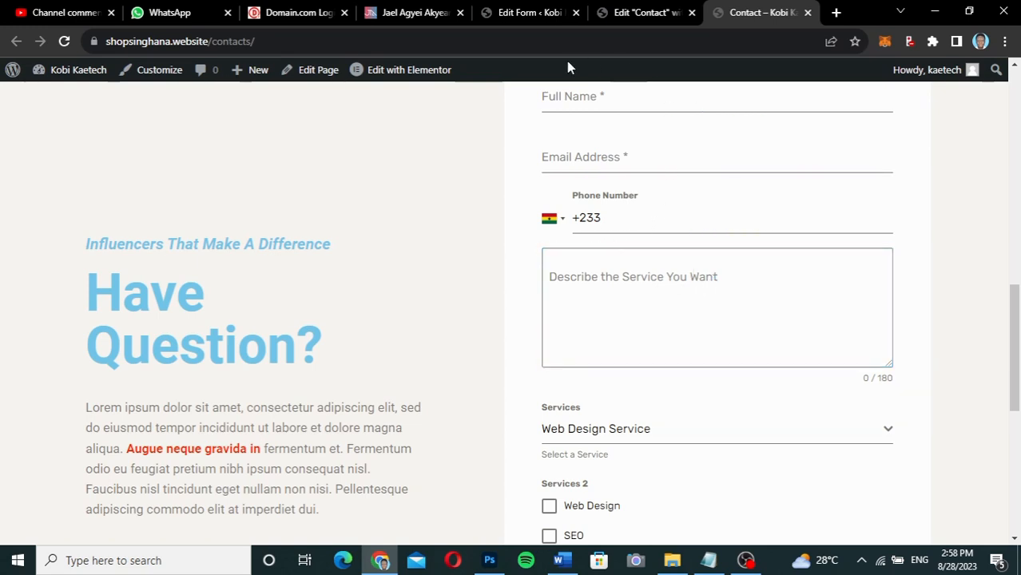
Cut 'Describe the Service You Want' from the textarea label and paste it as the placeholder.
click(517, 10)
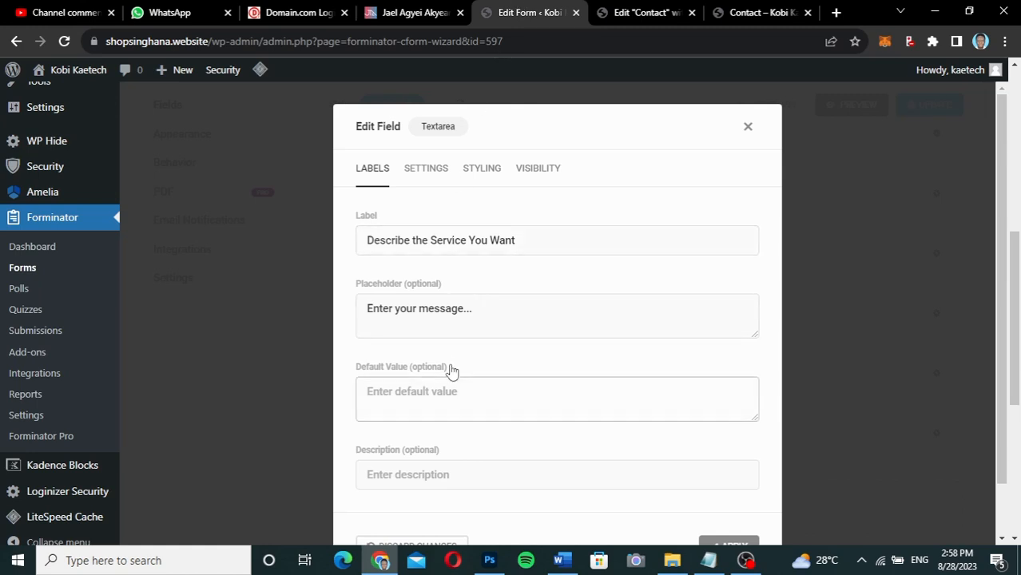
drag(518, 240, 363, 266)
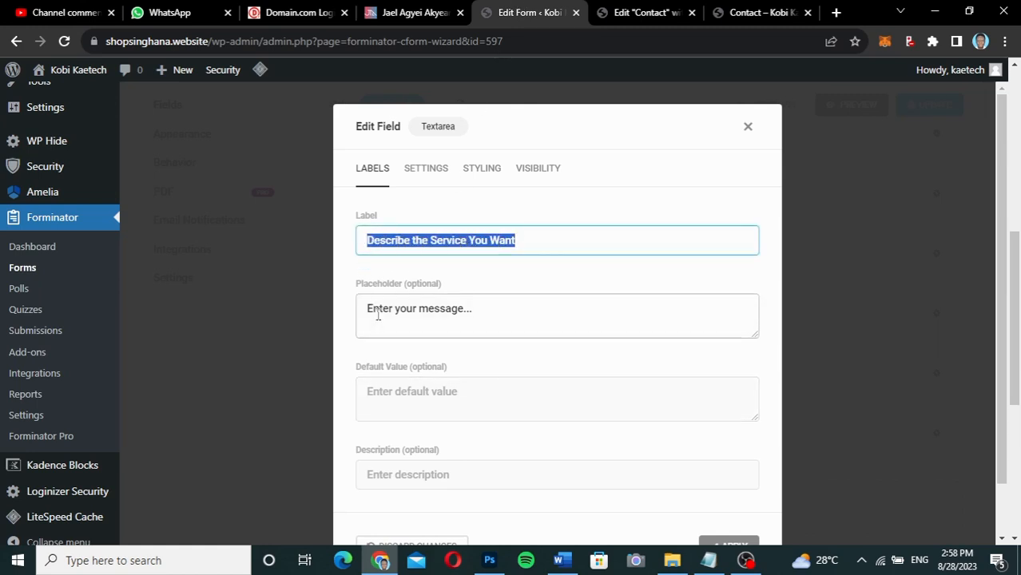
key(ctrl+x)
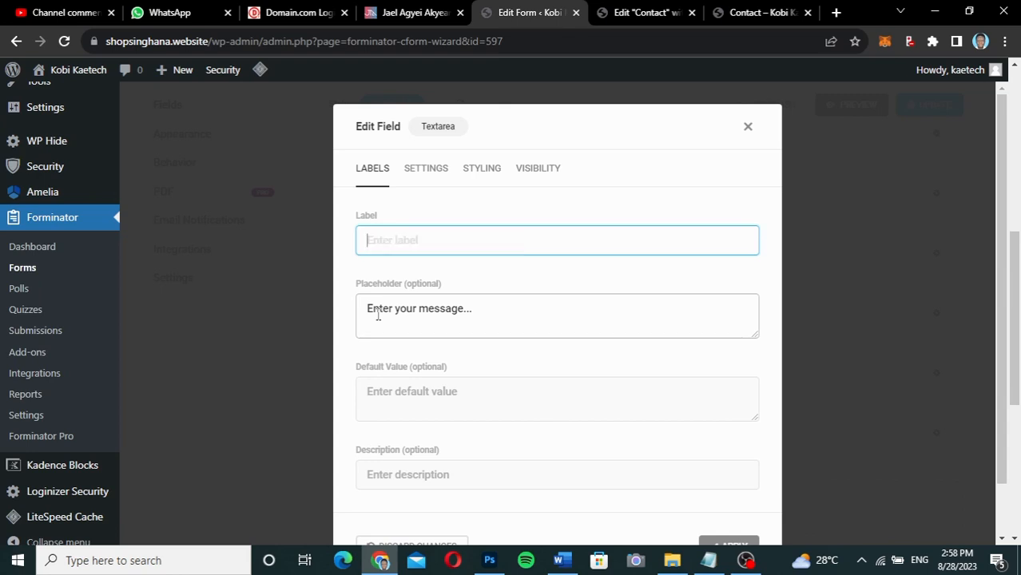
click(378, 315)
key(ctrl+v)
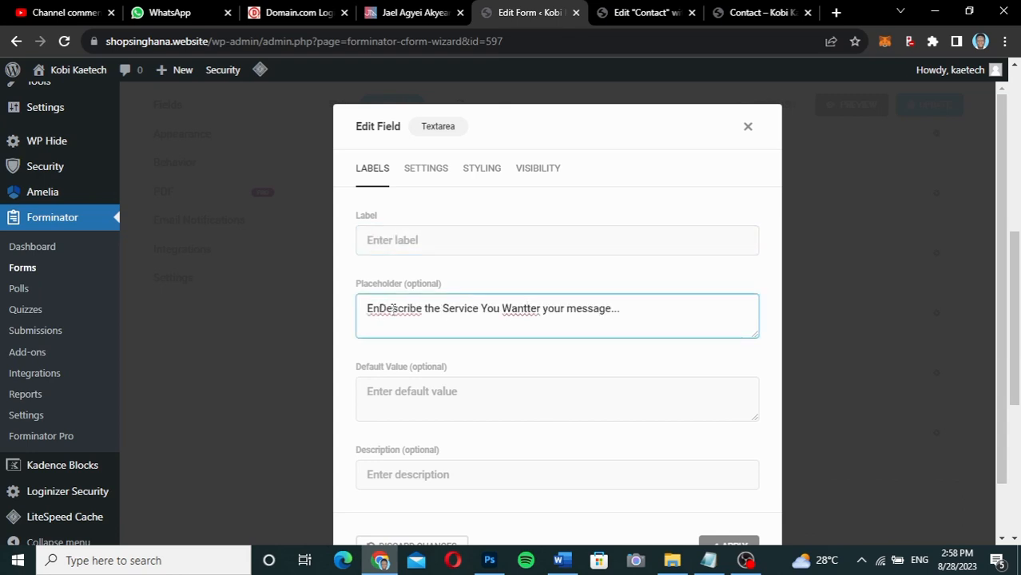
key(ctrl+a)
key(BackSpace)
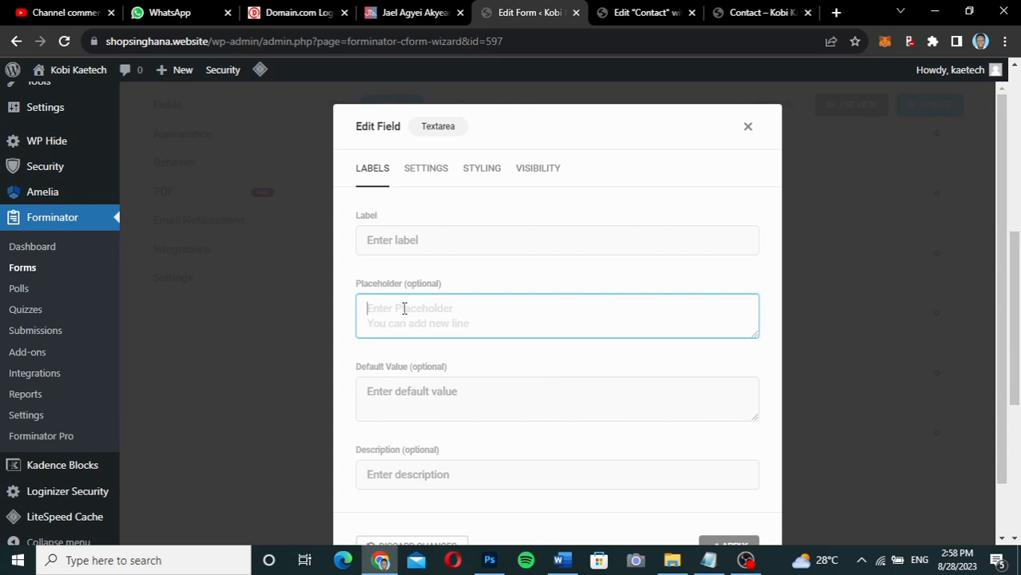
key(ctrl+v)
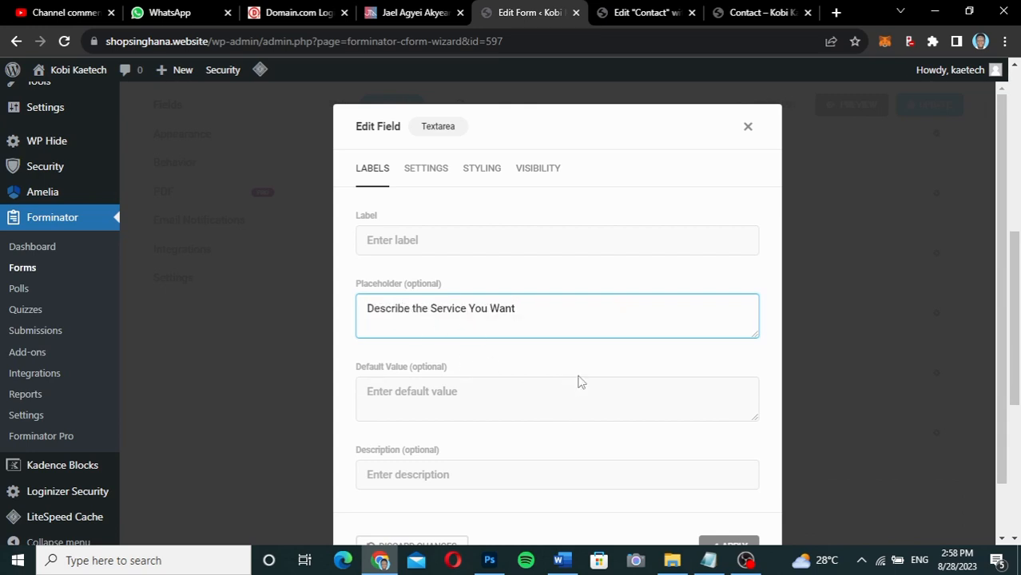
Apply the textarea changes, update the form, and go to the live Contact page.
scroll(581, 382, down, 2)
click(731, 500)
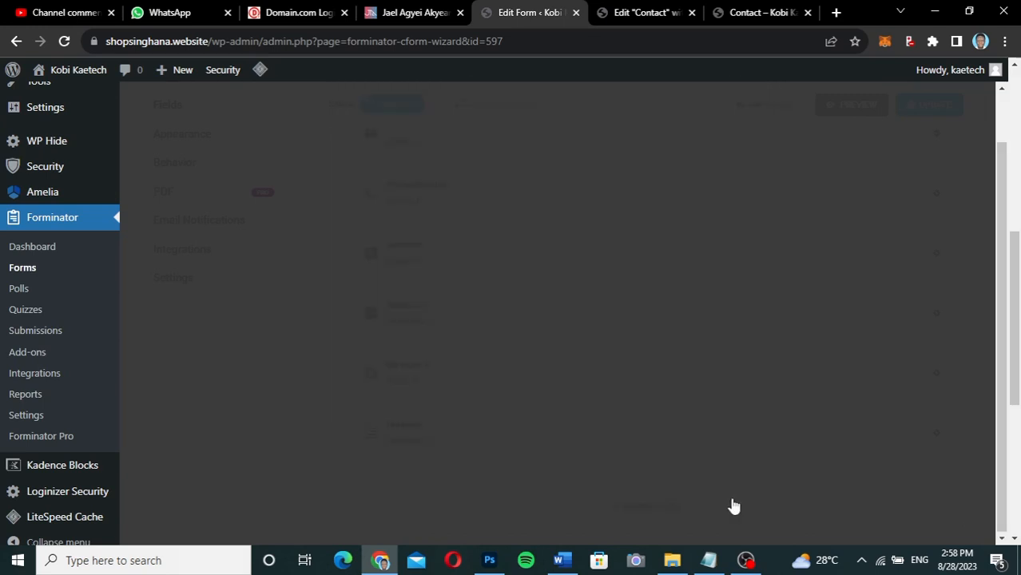
click(910, 115)
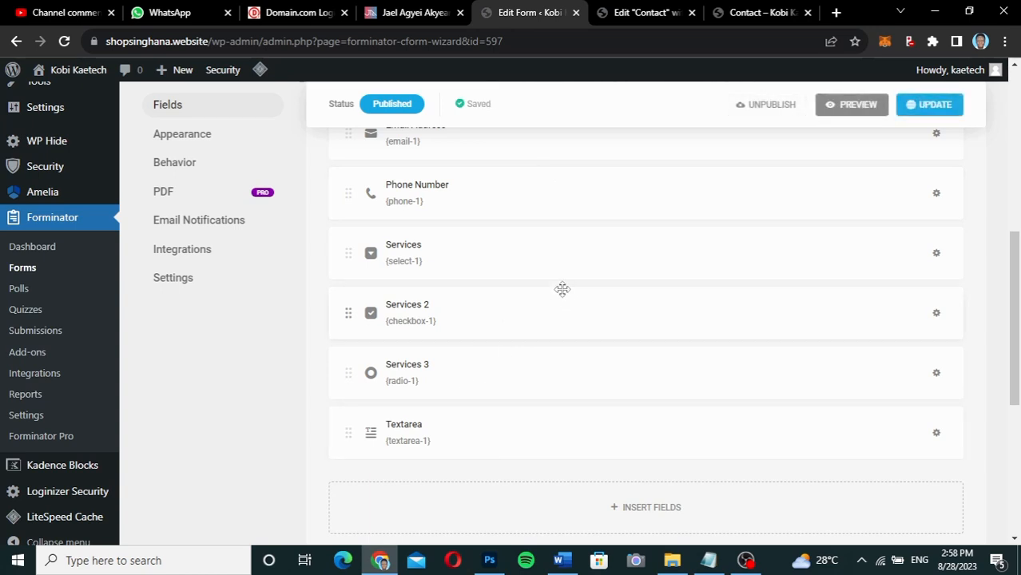
click(741, 13)
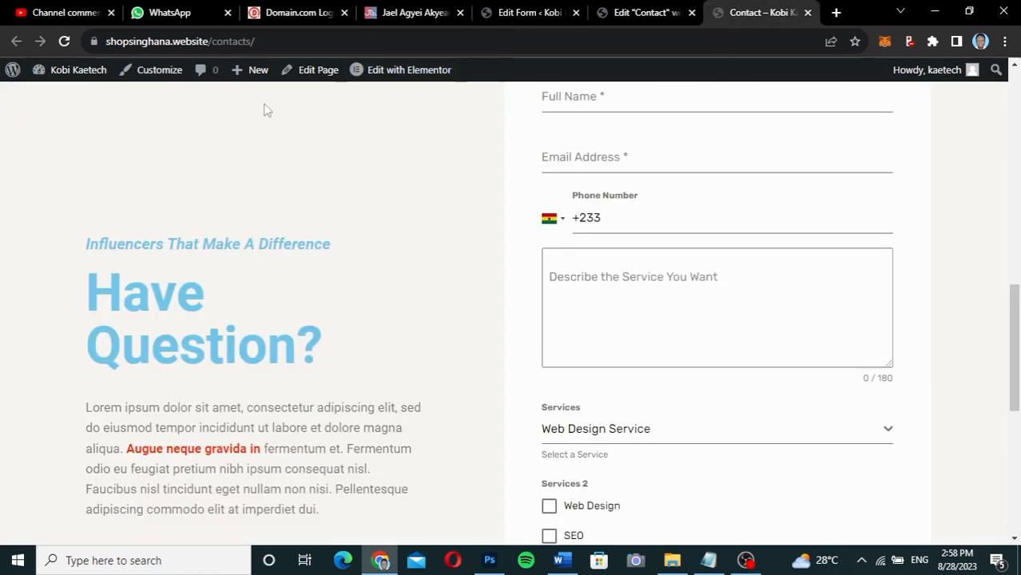
Reload the Contact page and check the message box shows the 'Describe the Service You Want' placeholder.
click(64, 41)
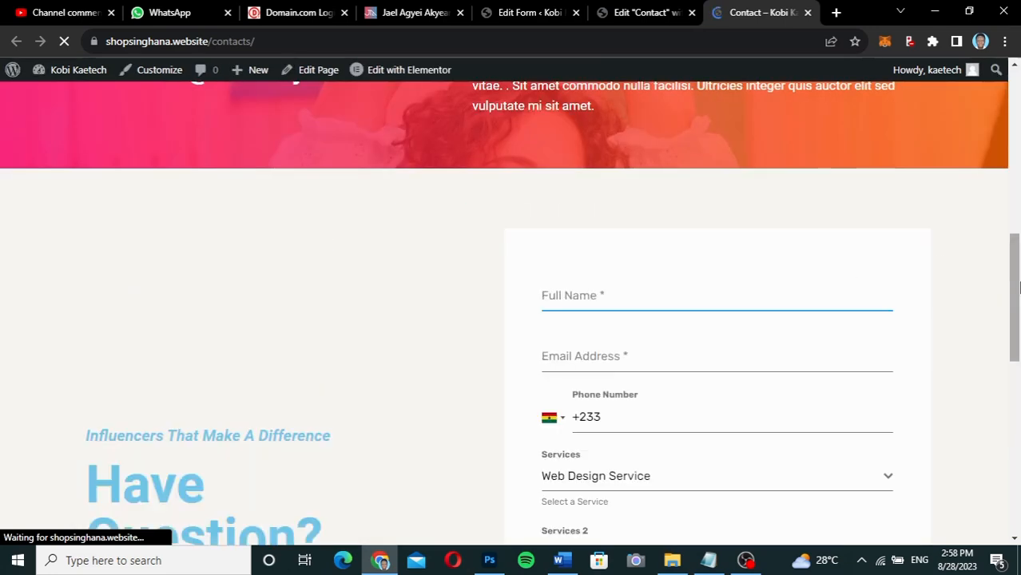
drag(1018, 288, 1015, 372)
click(586, 304)
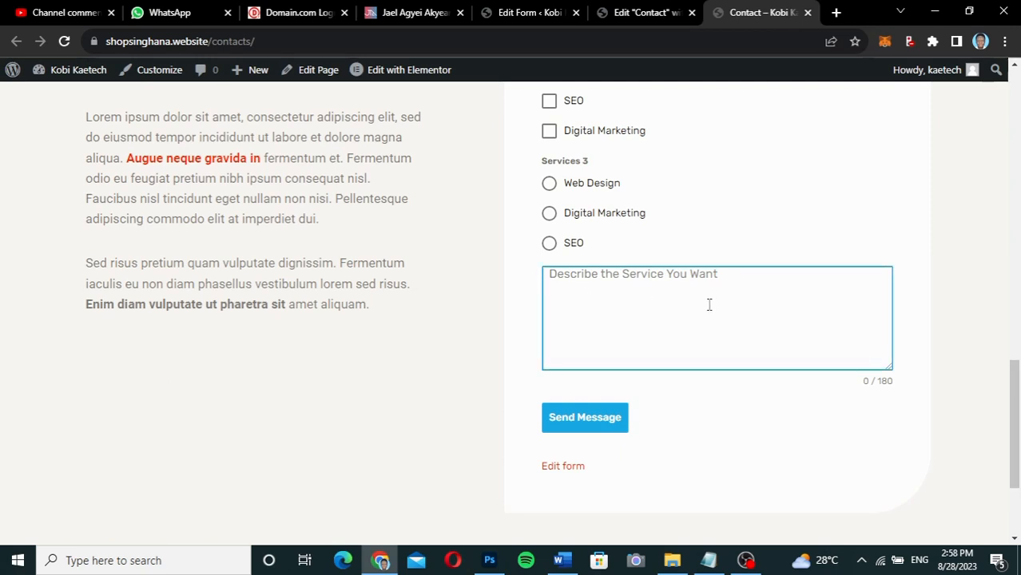
drag(1013, 406, 1005, 315)
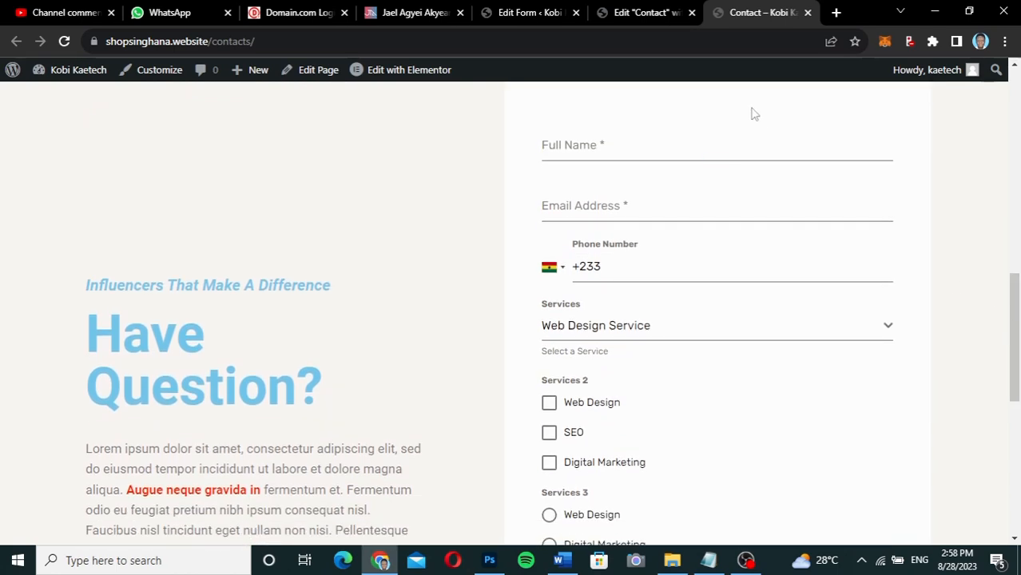
Paste 'Describe the Service You Want' into both the textarea's Label and Placeholder.
click(506, 11)
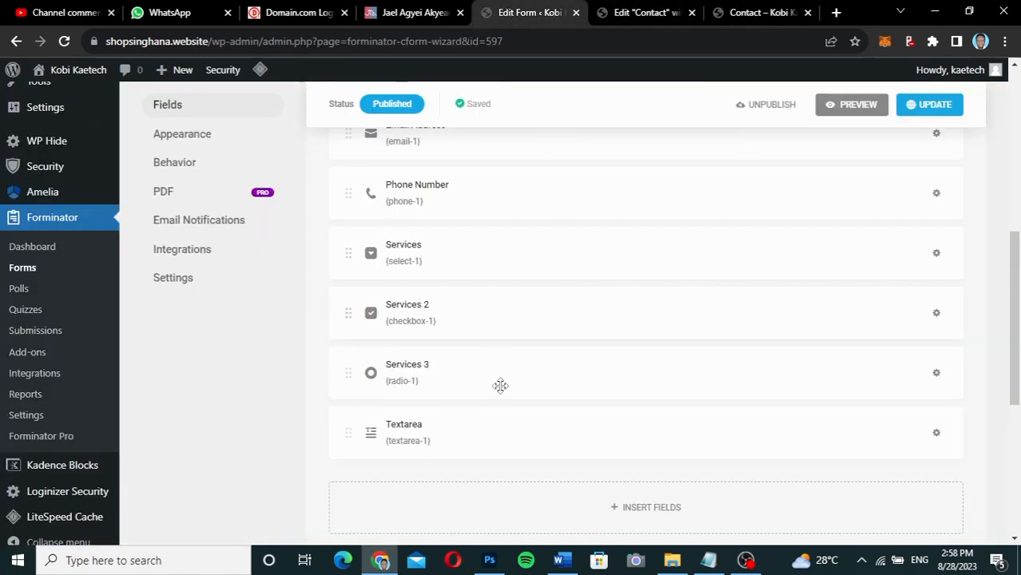
click(493, 443)
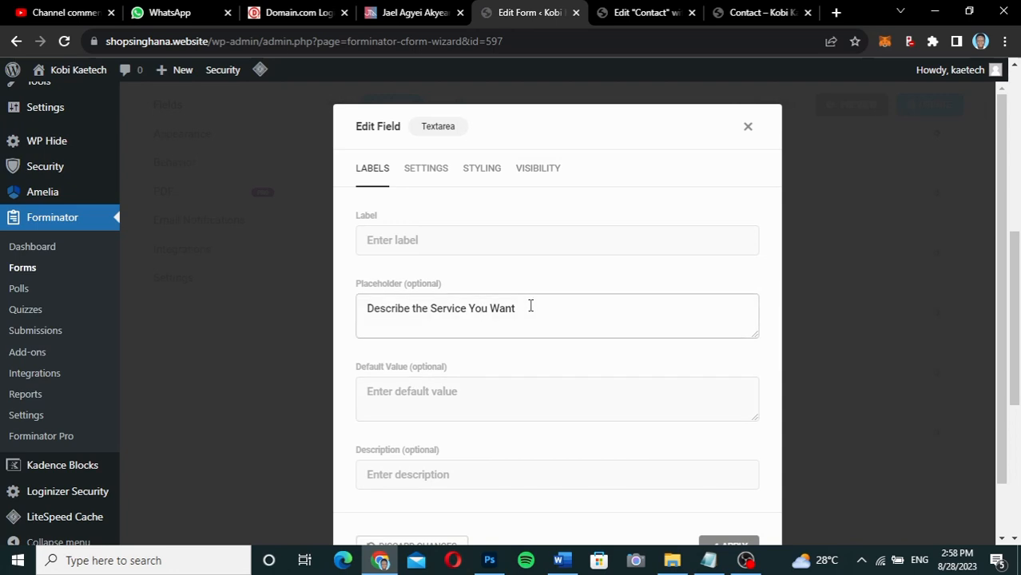
drag(530, 306, 333, 314)
key(BackSpace)
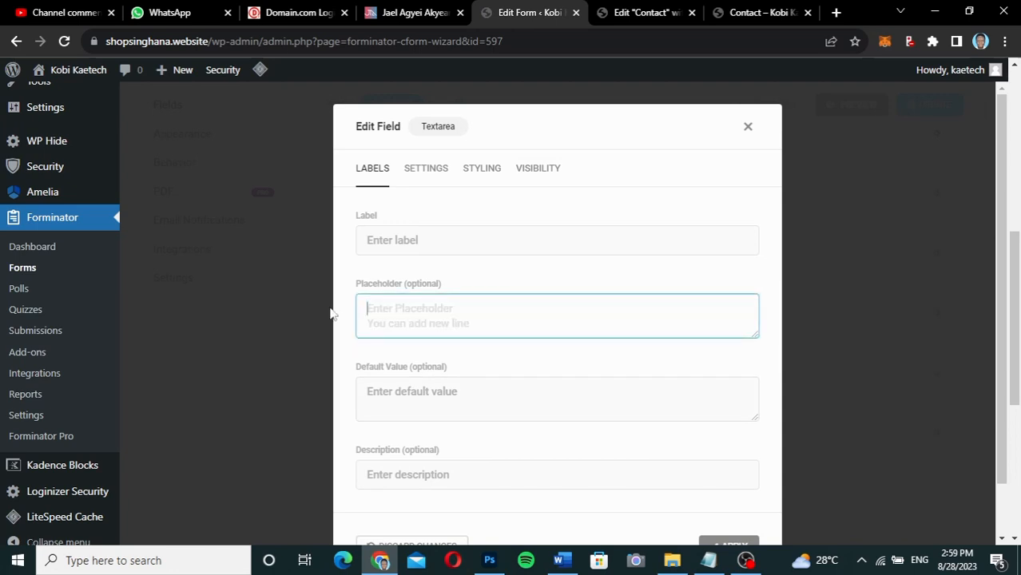
click(407, 238)
key(ctrl+v)
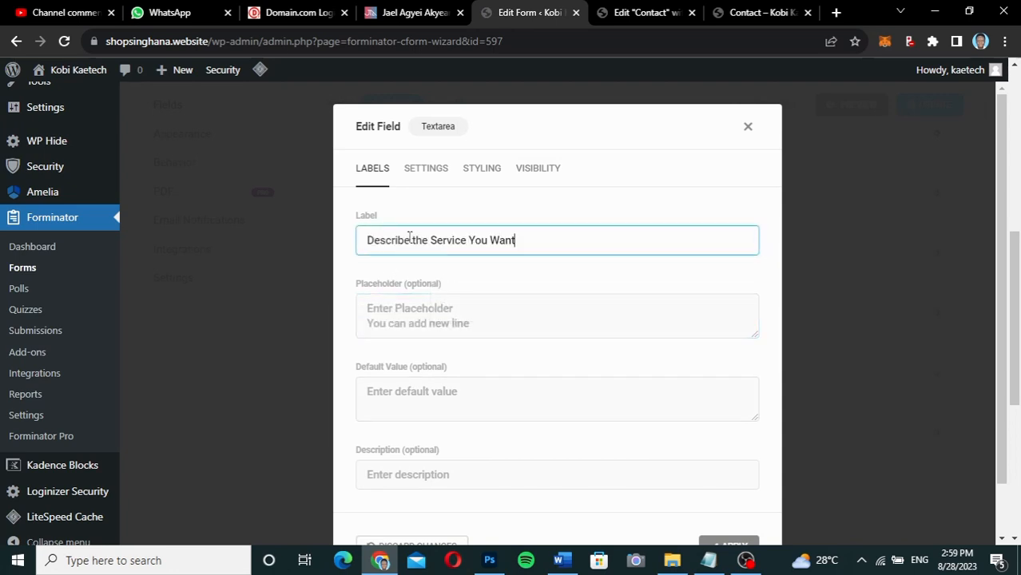
click(366, 313)
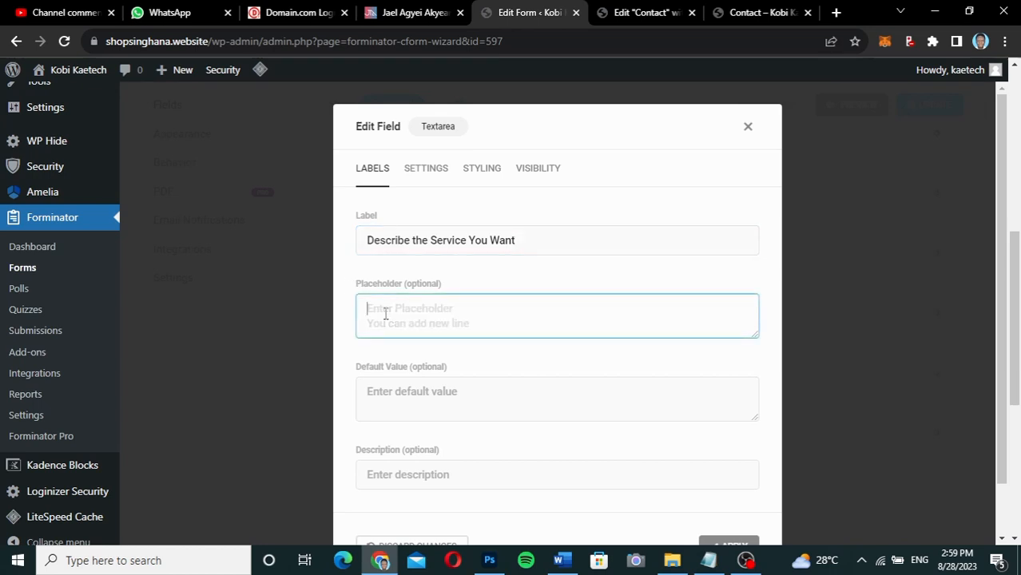
key(ctrl+v)
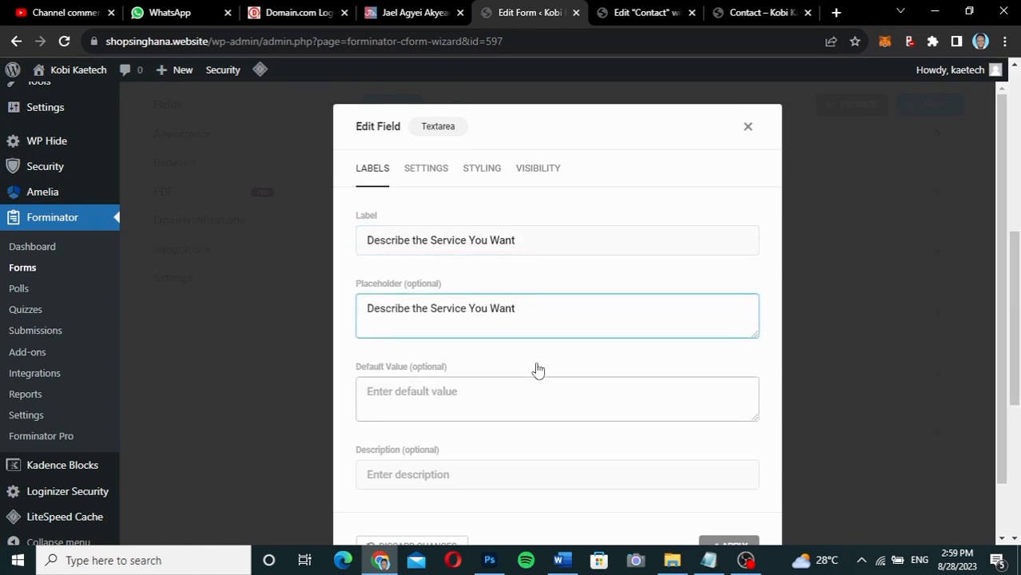
Browse the textarea's Settings, Styling and Visibility tabs, then return to Labels.
scroll(538, 370, down, 1)
scroll(538, 370, up, 1)
click(428, 171)
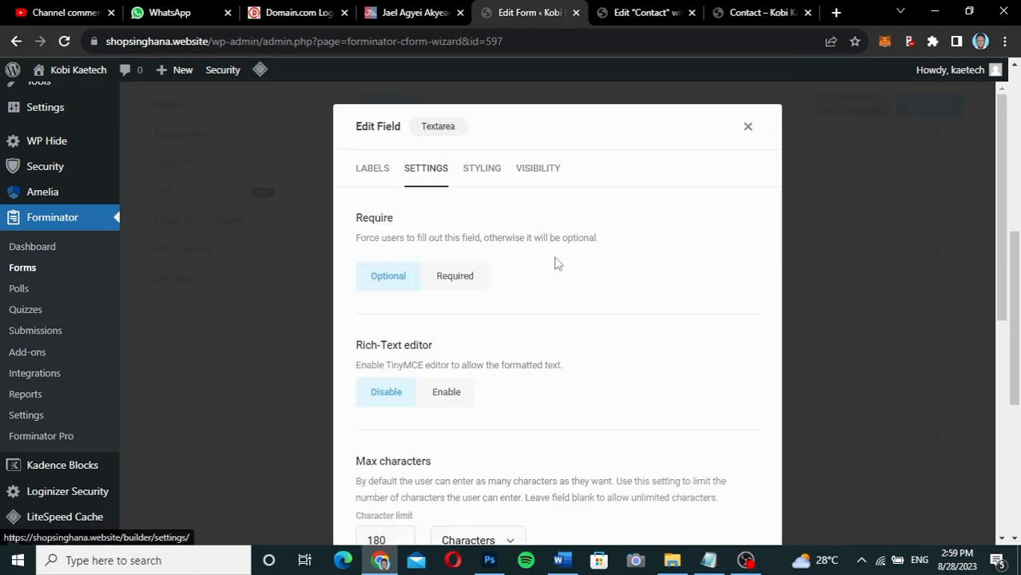
scroll(562, 330, down, 3)
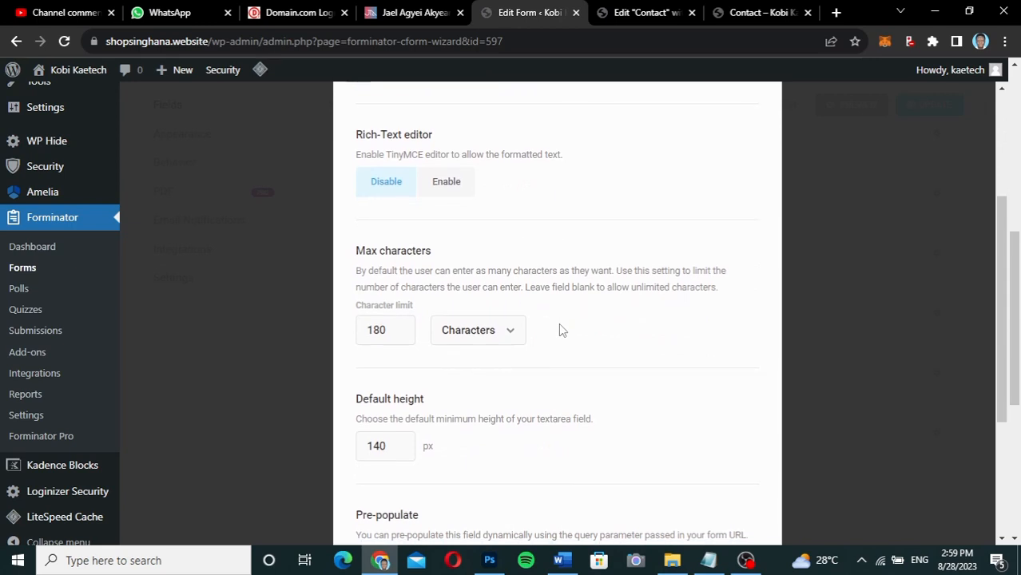
scroll(561, 330, down, 3)
scroll(559, 327, up, 6)
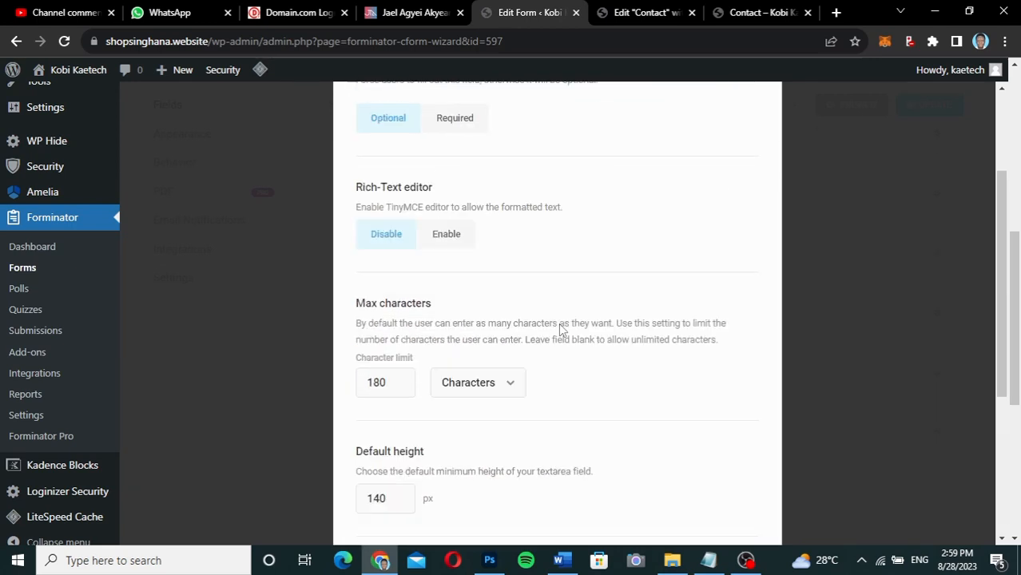
click(476, 173)
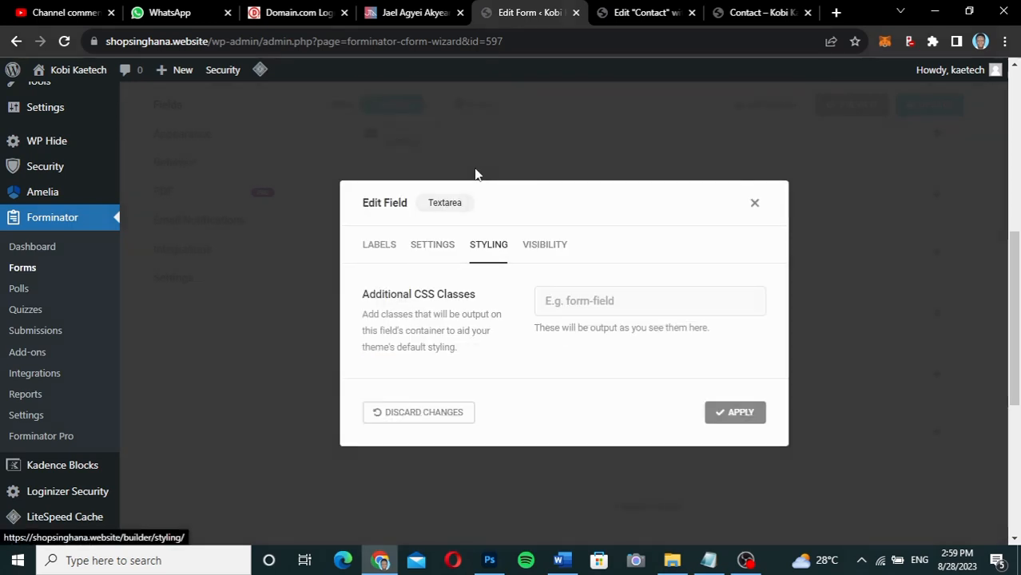
click(551, 242)
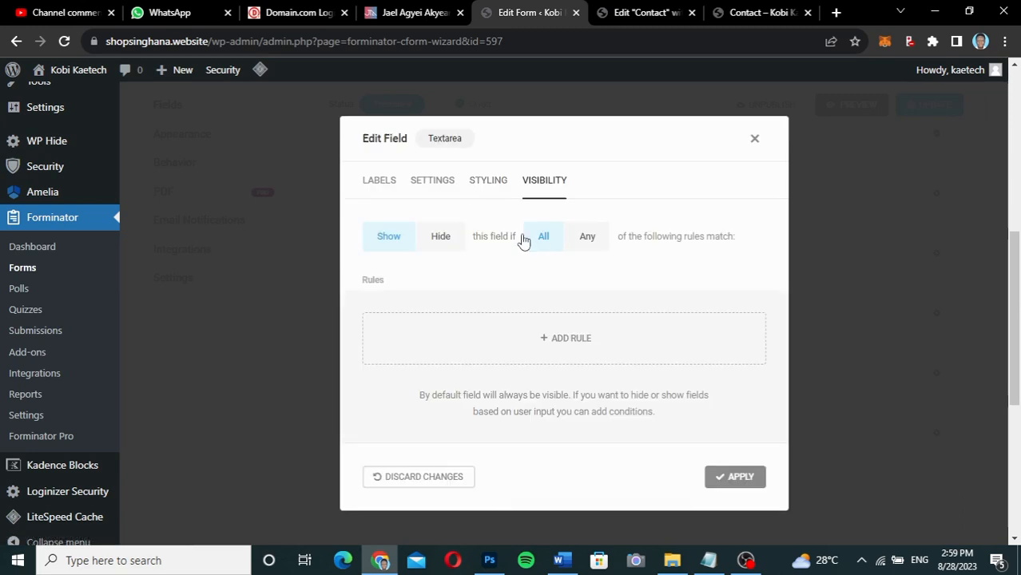
click(379, 183)
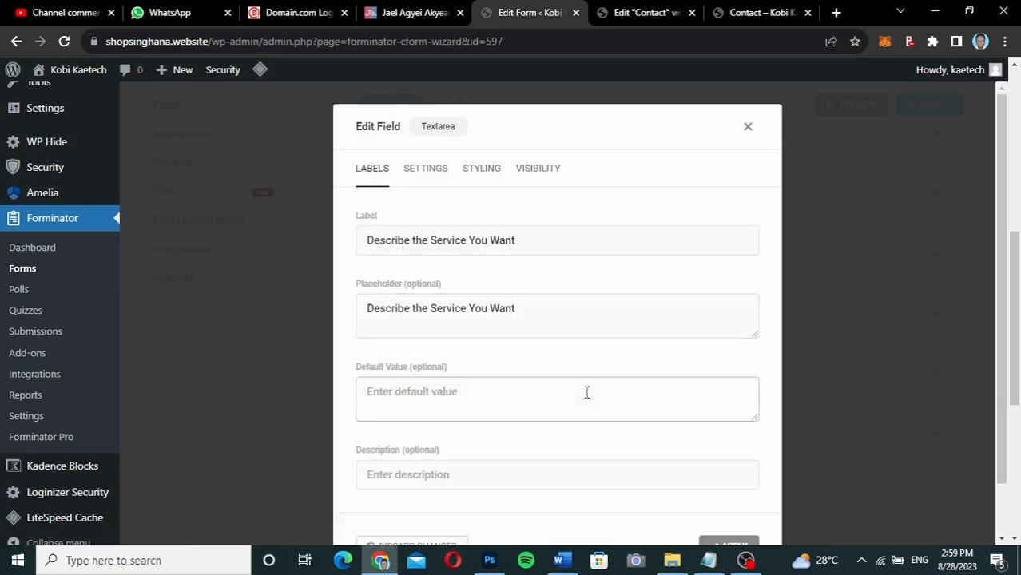
scroll(587, 392, up, 2)
scroll(587, 392, down, 3)
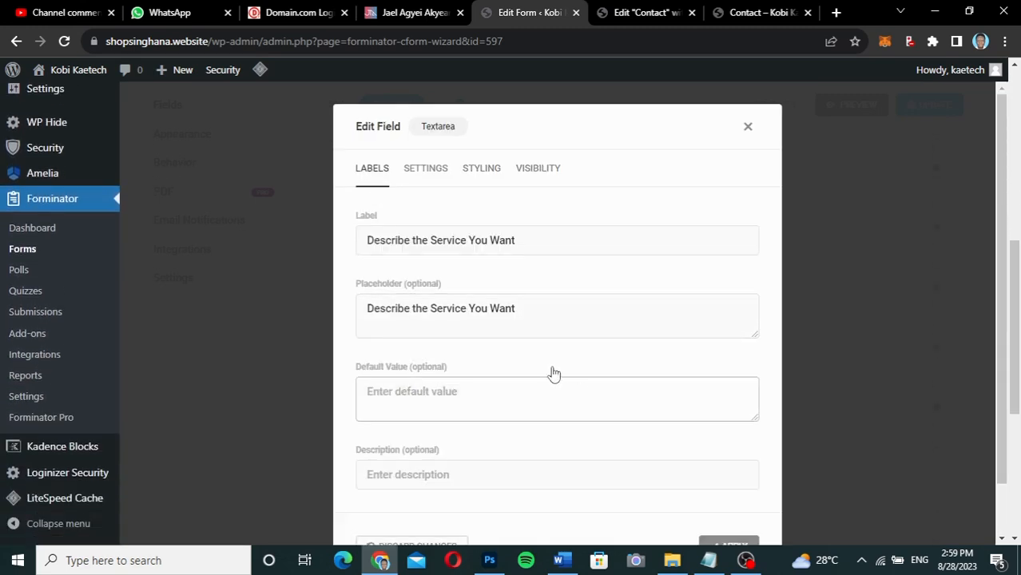
scroll(552, 369, down, 2)
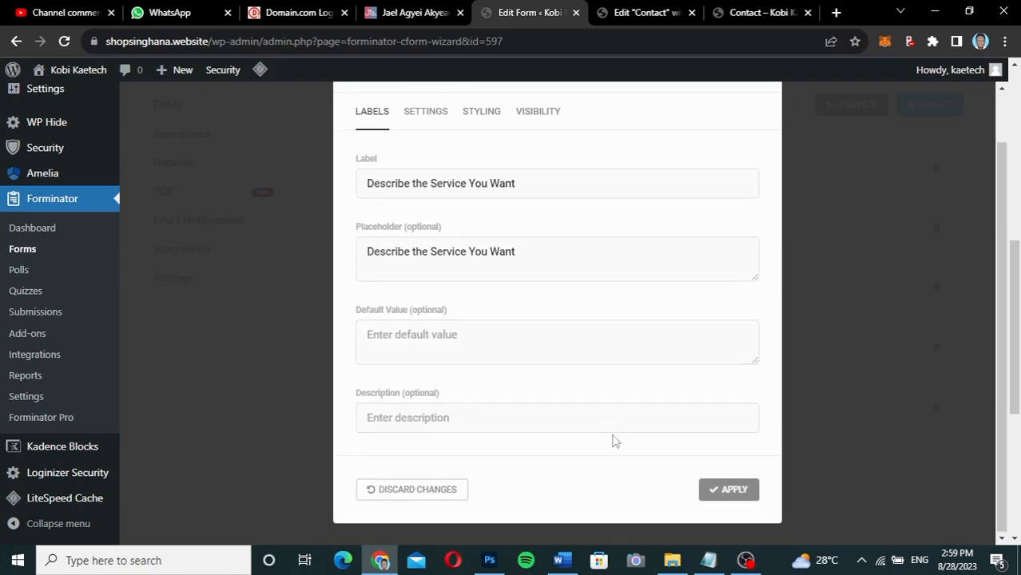
Apply the textarea label change and check it on the live Contact page.
click(734, 490)
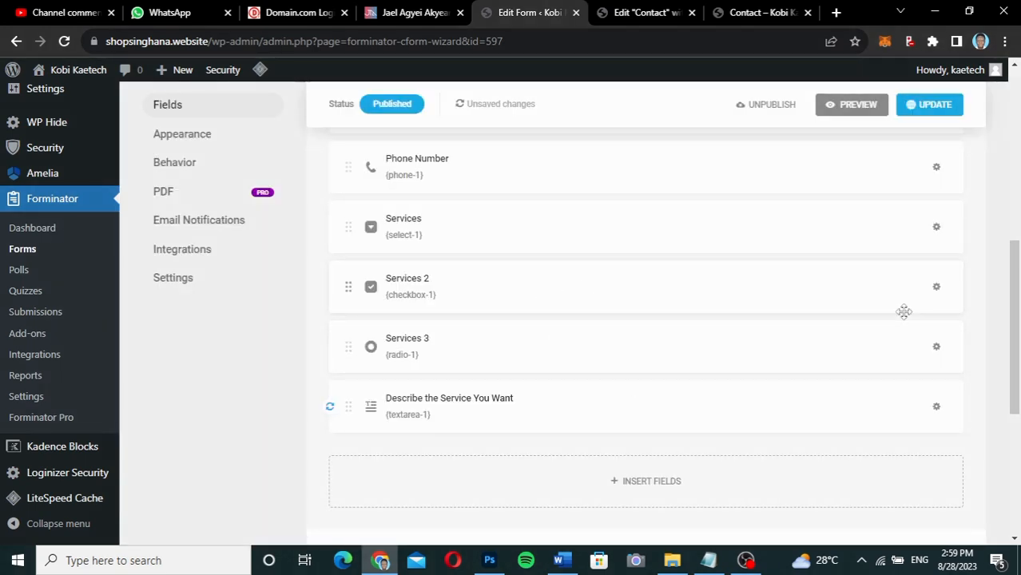
click(744, 17)
scroll(692, 364, down, 2)
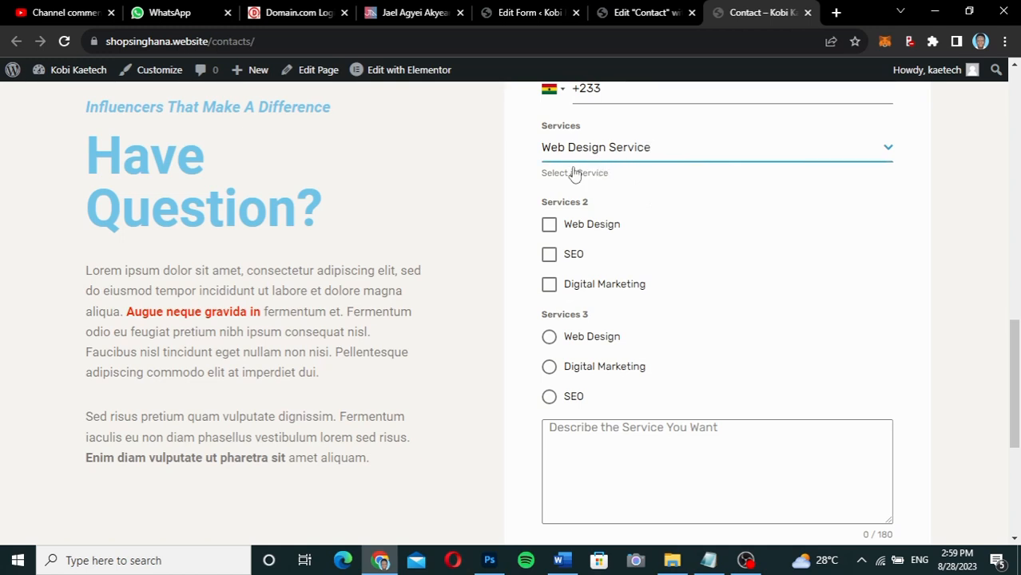
click(530, 14)
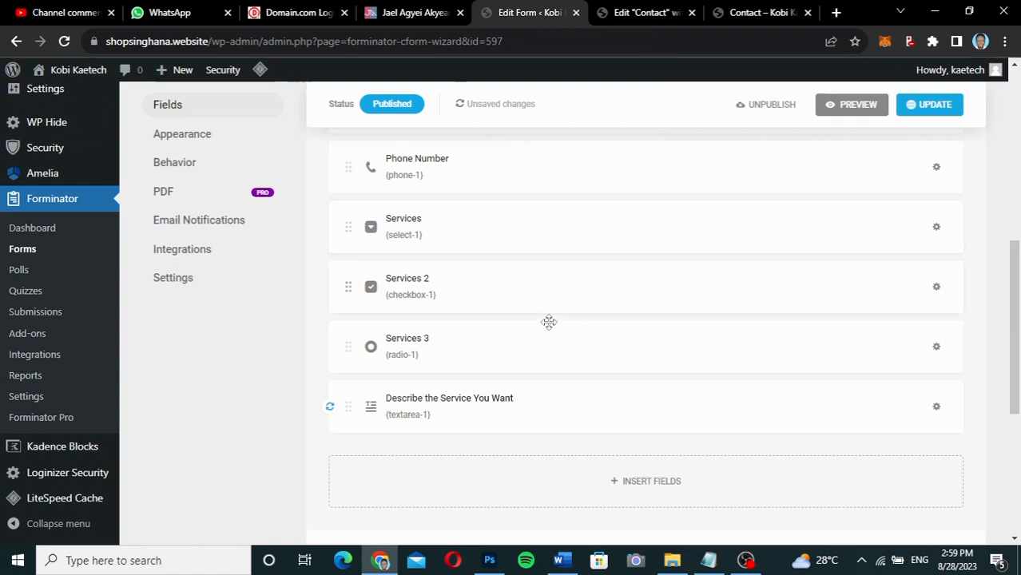
Delete the Services 2 checkbox and Services 3 radio fields, then update the form.
click(942, 292)
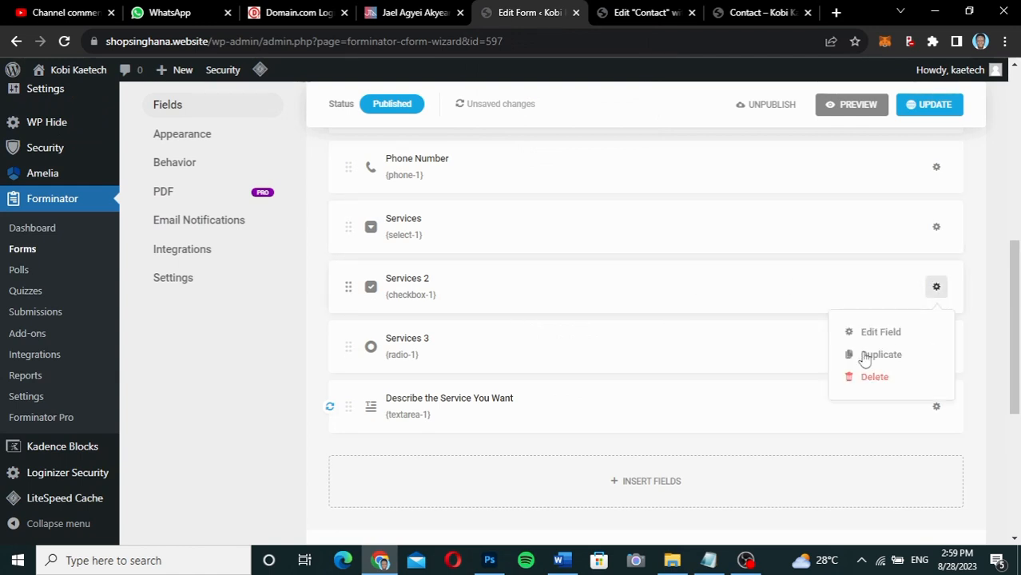
click(879, 380)
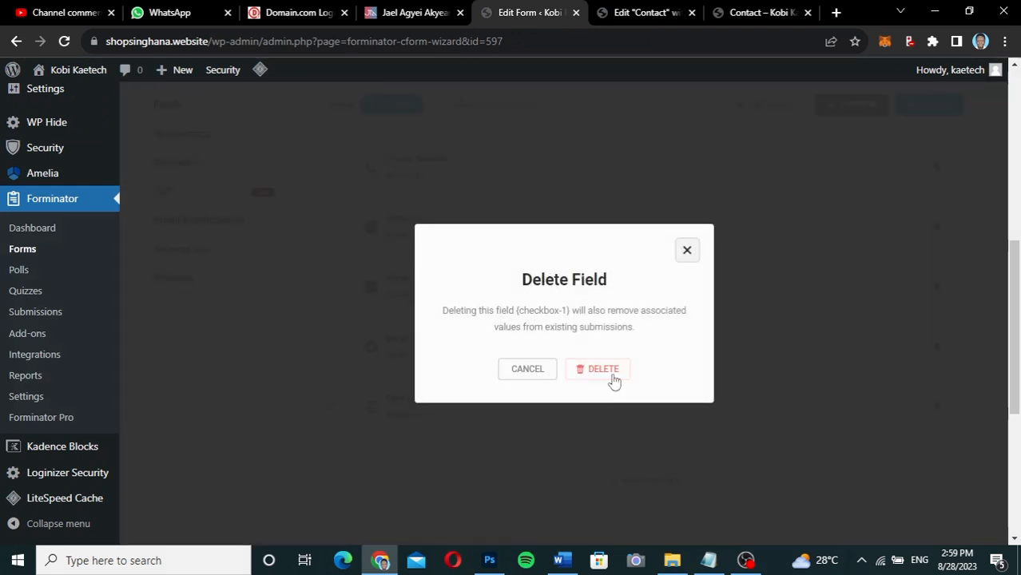
click(597, 371)
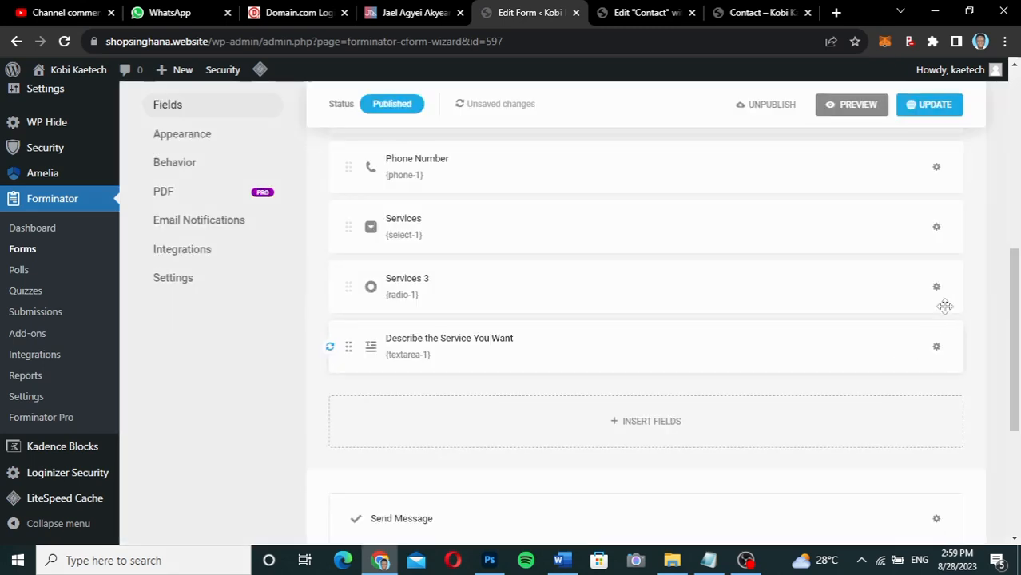
click(936, 289)
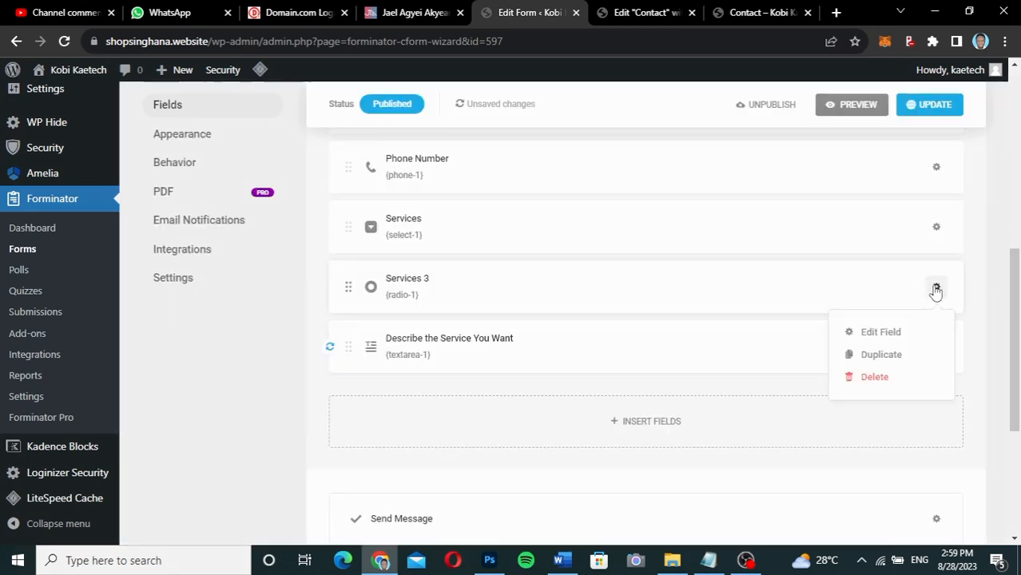
click(882, 381)
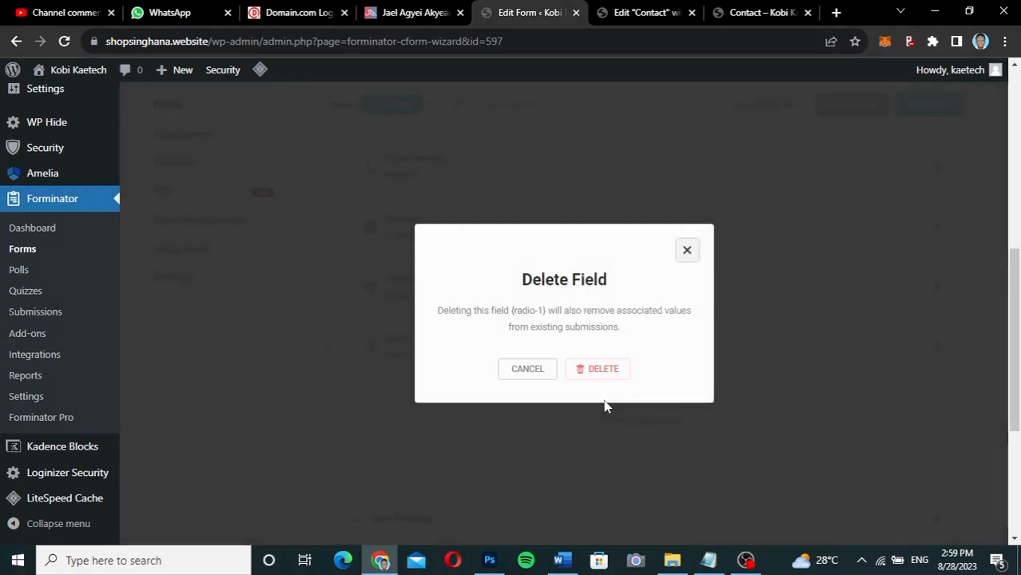
click(600, 370)
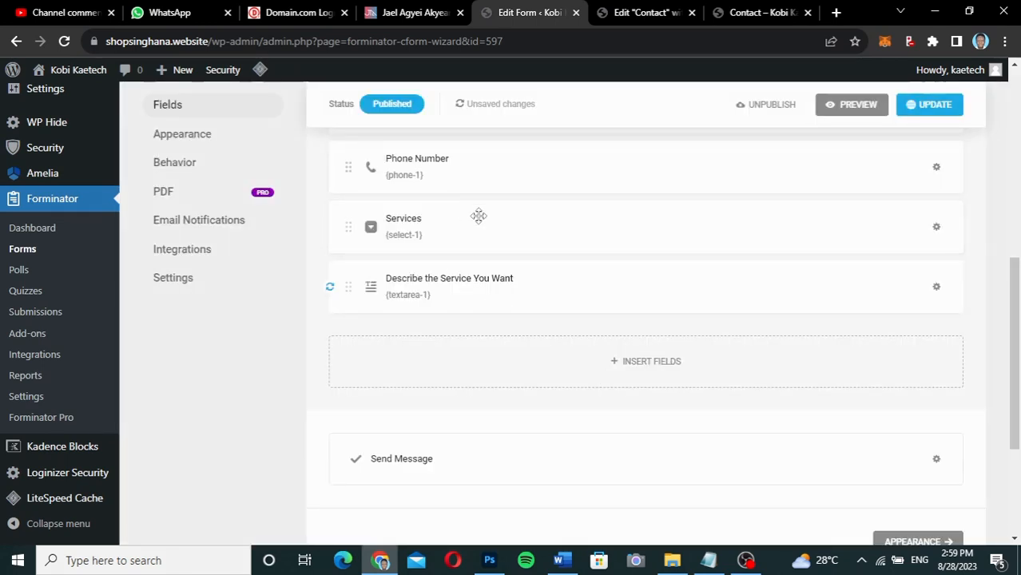
scroll(531, 229, up, 2)
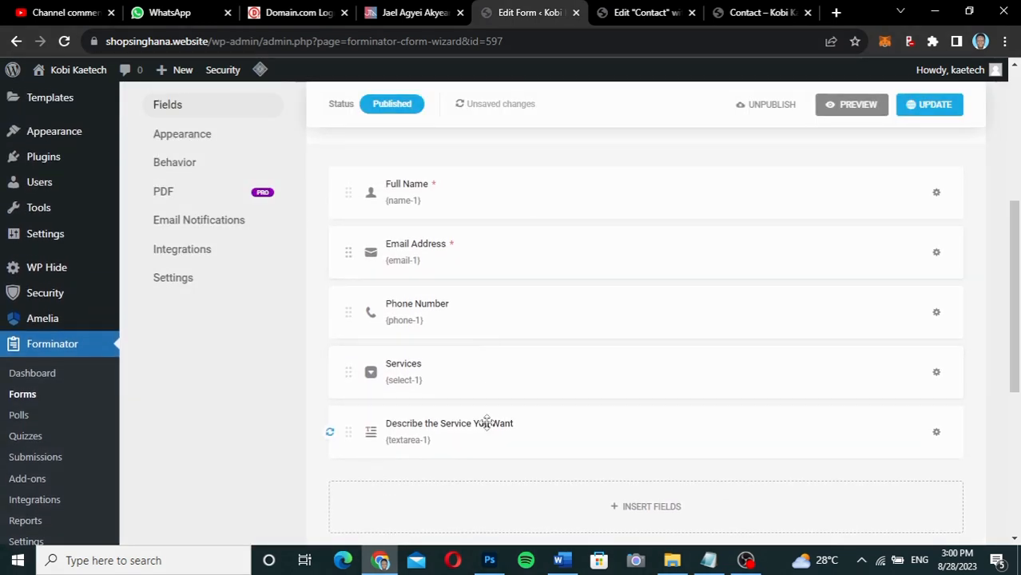
click(925, 105)
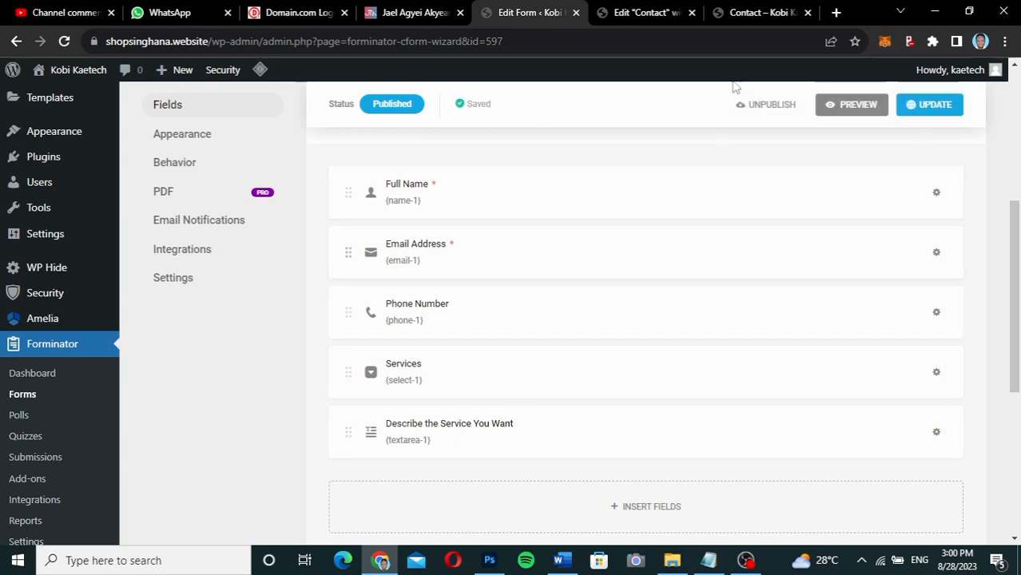
click(758, 13)
Reload the Contact page and check the trimmed form from Full Name to Send Message.
click(63, 41)
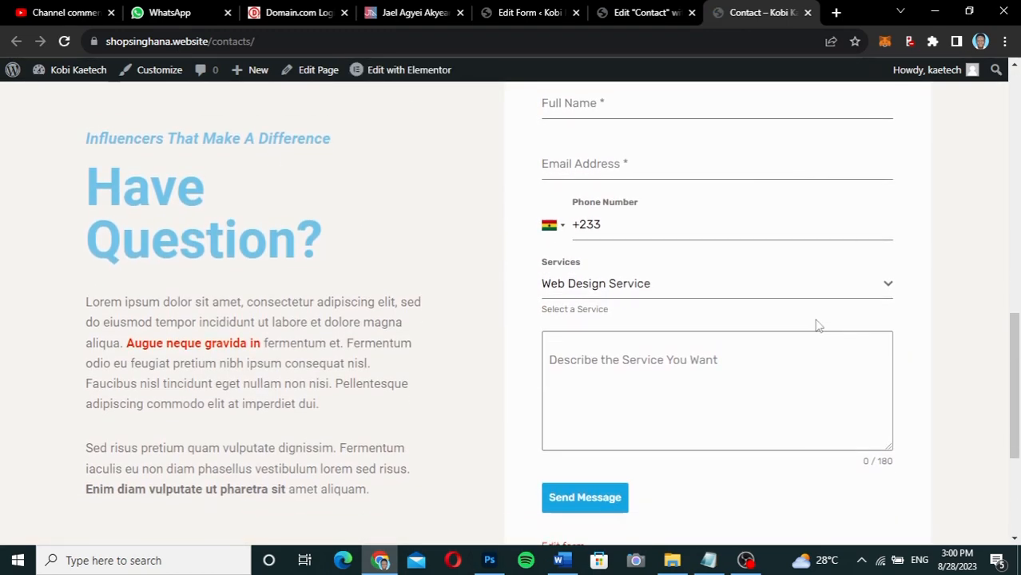
scroll(815, 326, up, 1)
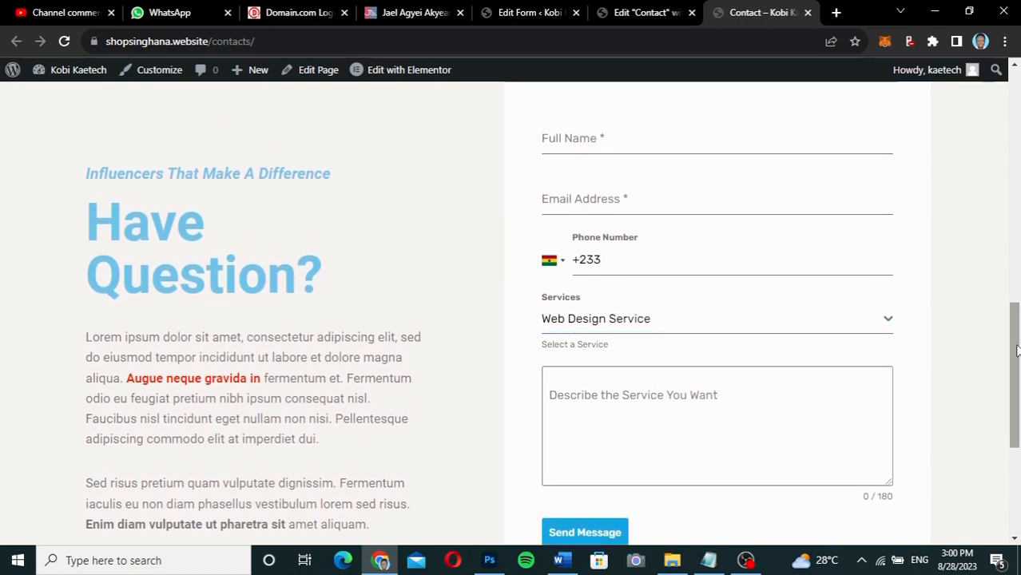
mouse_move(1015, 357)
mouse_down()
mouse_move(1016, 331)
mouse_move(1015, 381)
mouse_move(1015, 341)
mouse_up()
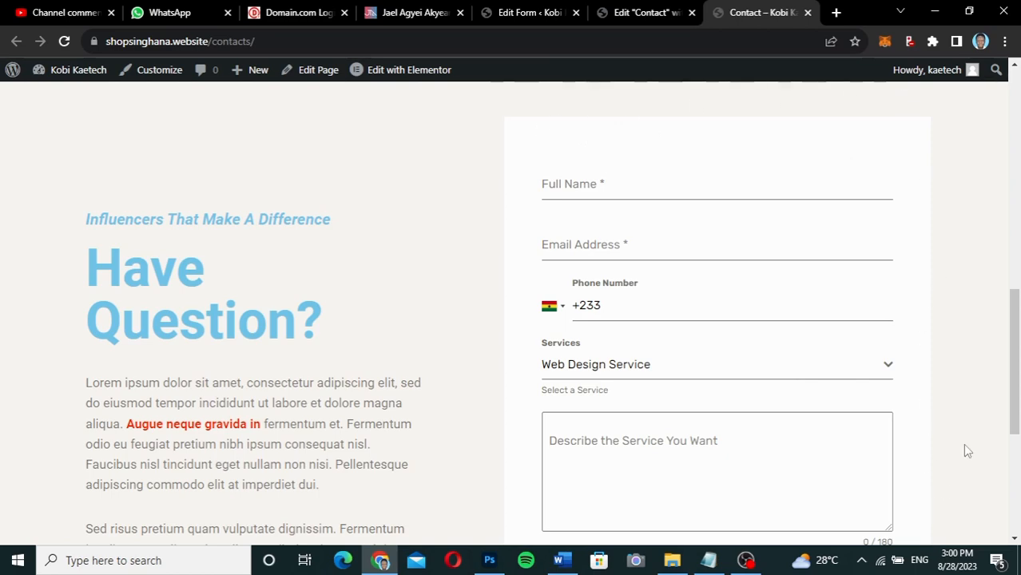
scroll(965, 449, down, 4)
scroll(878, 467, up, 1)
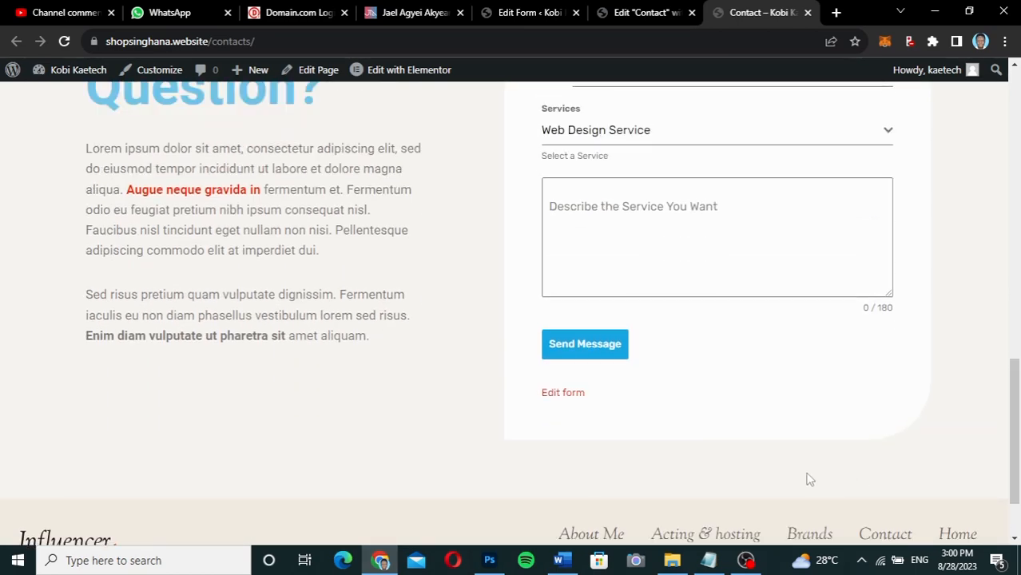
drag(1014, 397, 1013, 339)
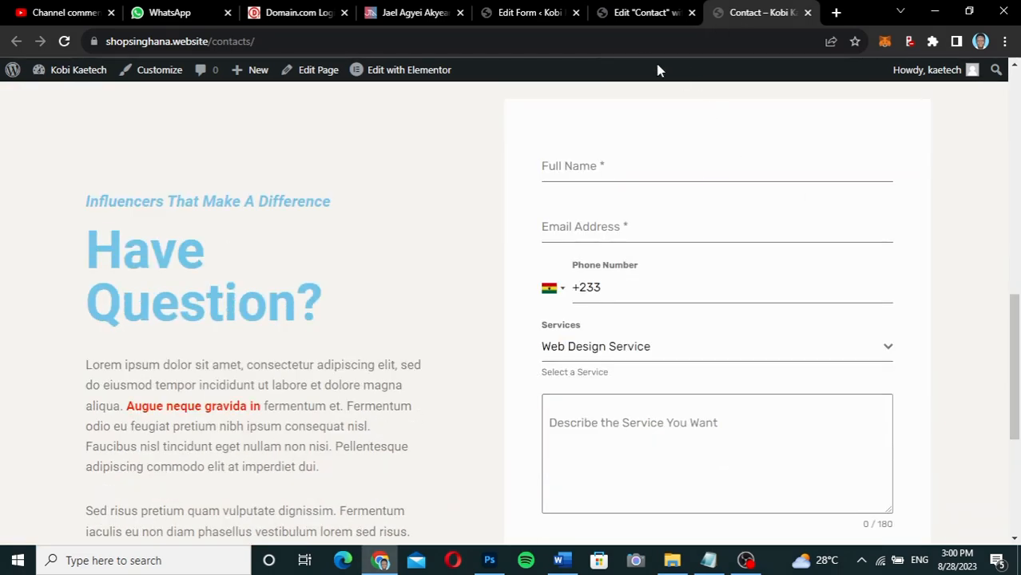
click(626, 13)
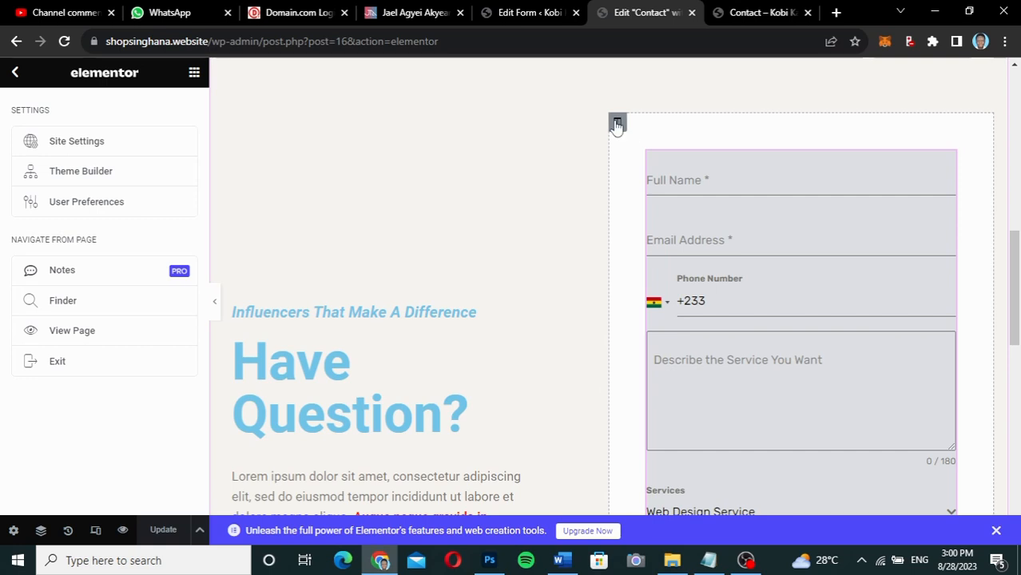
Give the form's column a solid border with width 1 on every side.
click(616, 124)
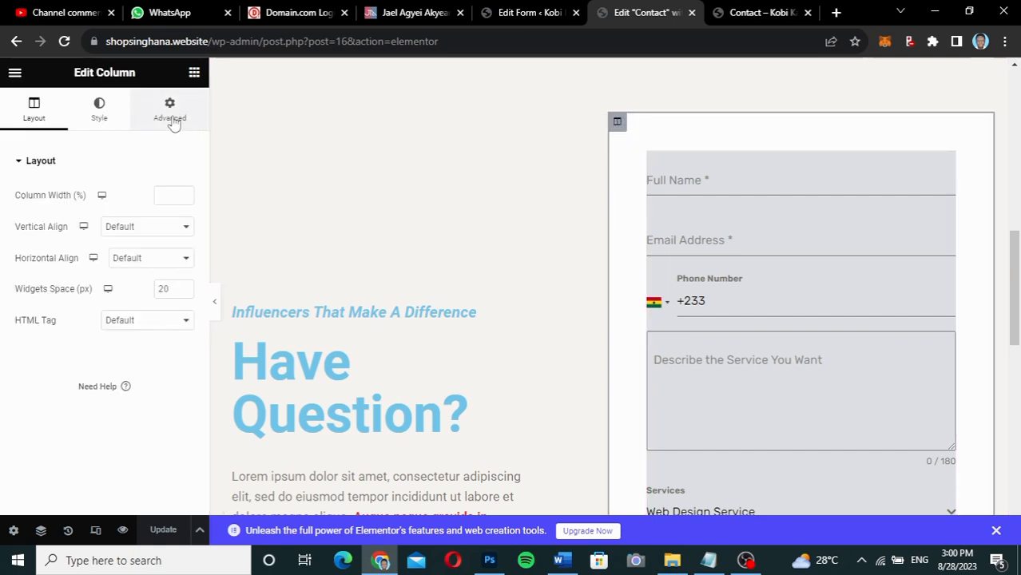
click(101, 116)
scroll(82, 319, down, 1)
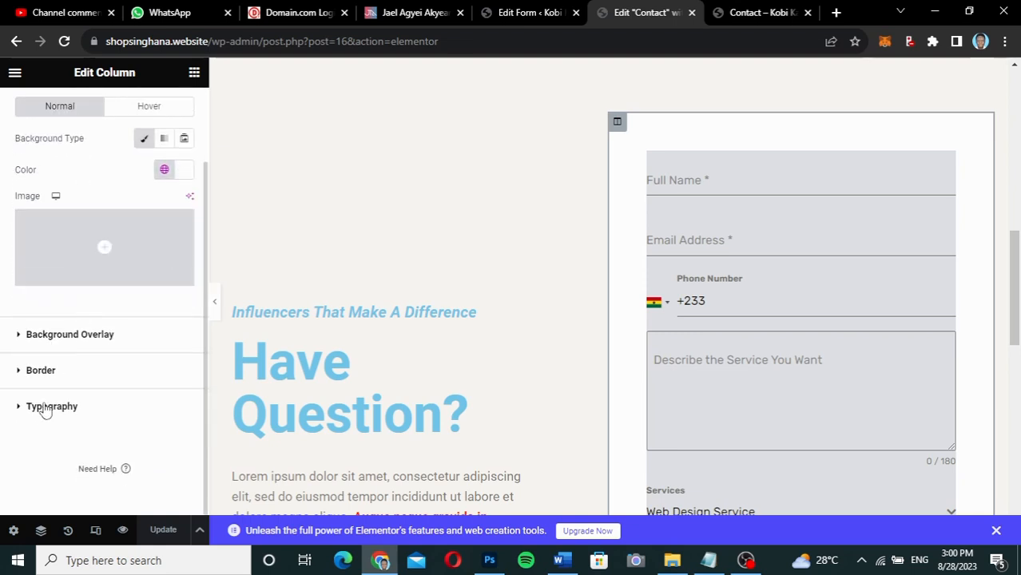
click(70, 371)
scroll(70, 371, down, 1)
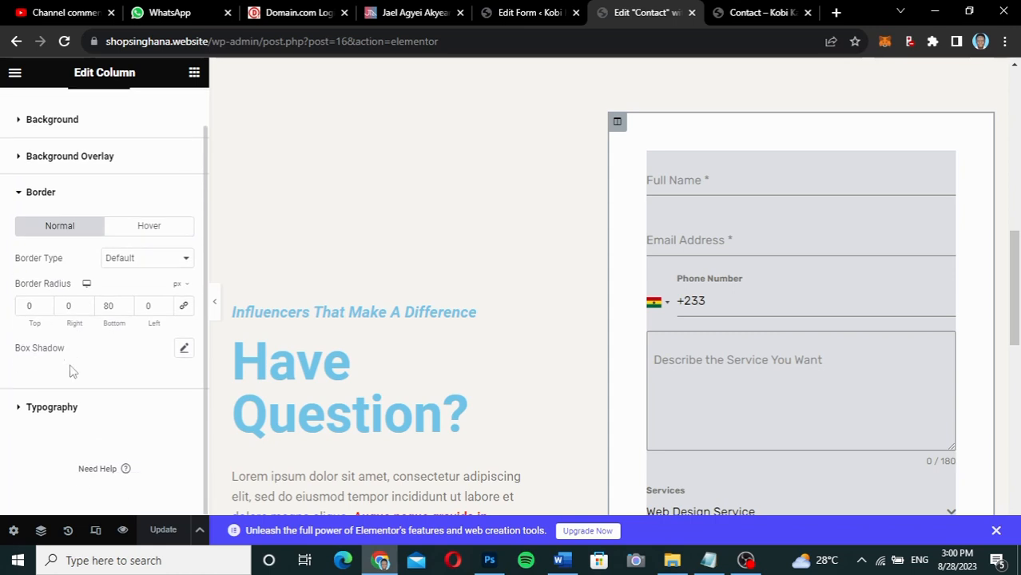
click(163, 262)
click(147, 297)
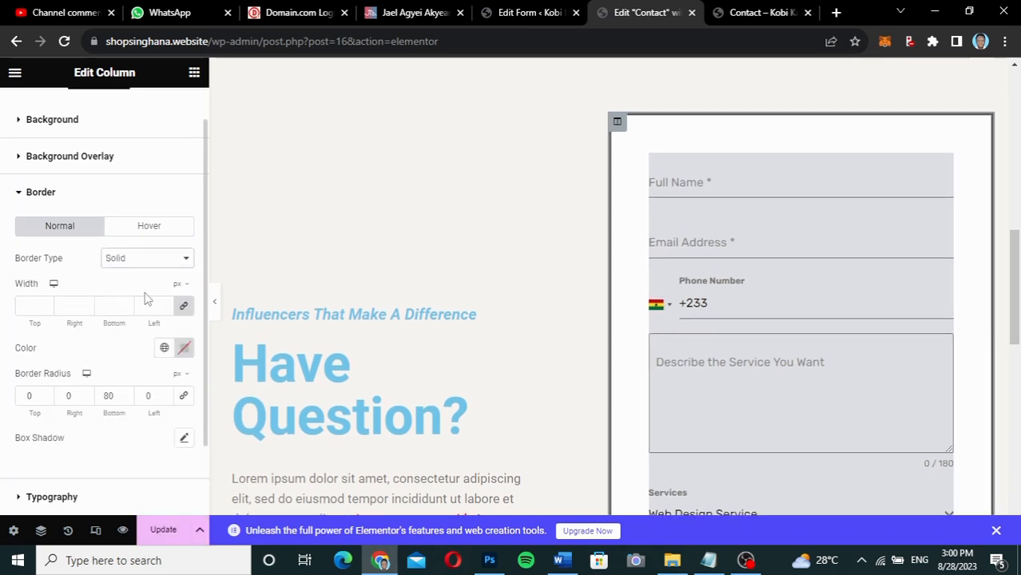
click(28, 305)
text(1)
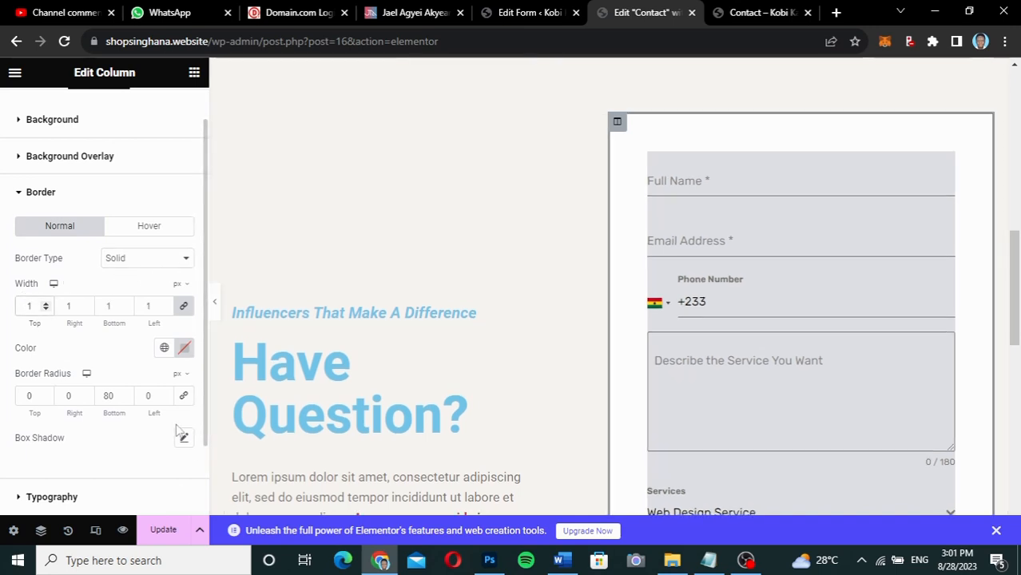
Set the border colour to dark grey #252525 and update the page.
click(185, 347)
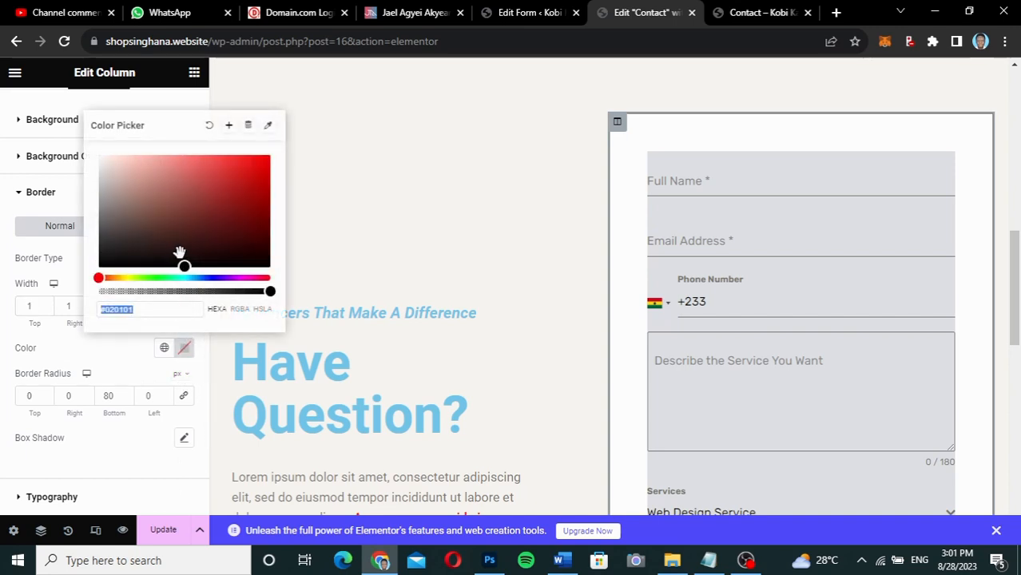
drag(184, 266, 95, 251)
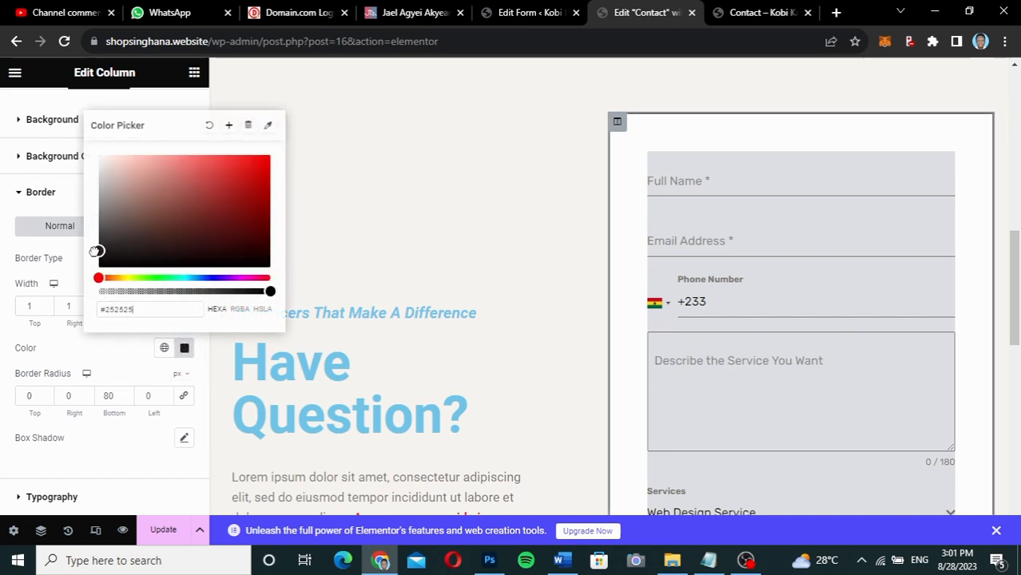
click(112, 366)
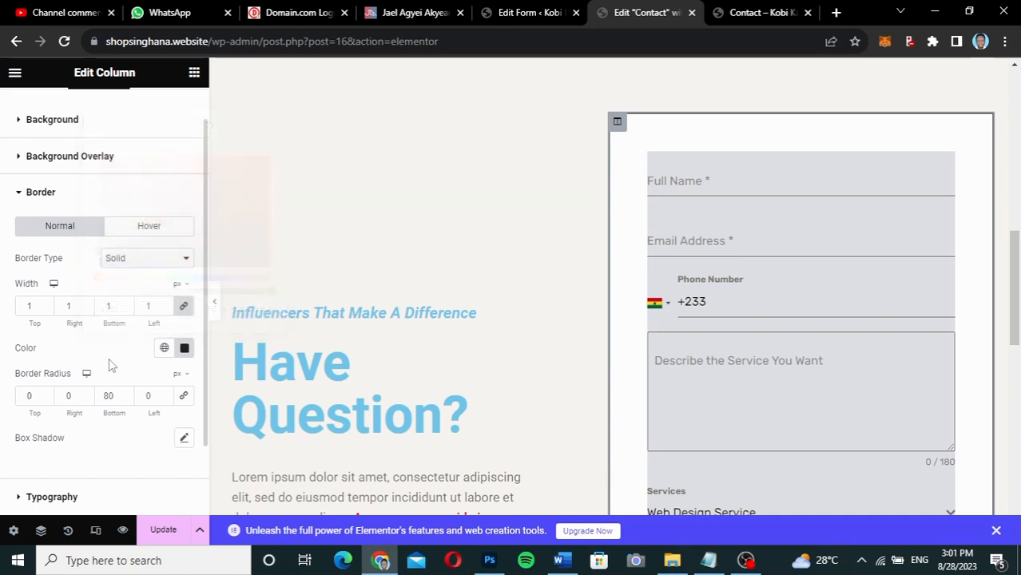
click(164, 532)
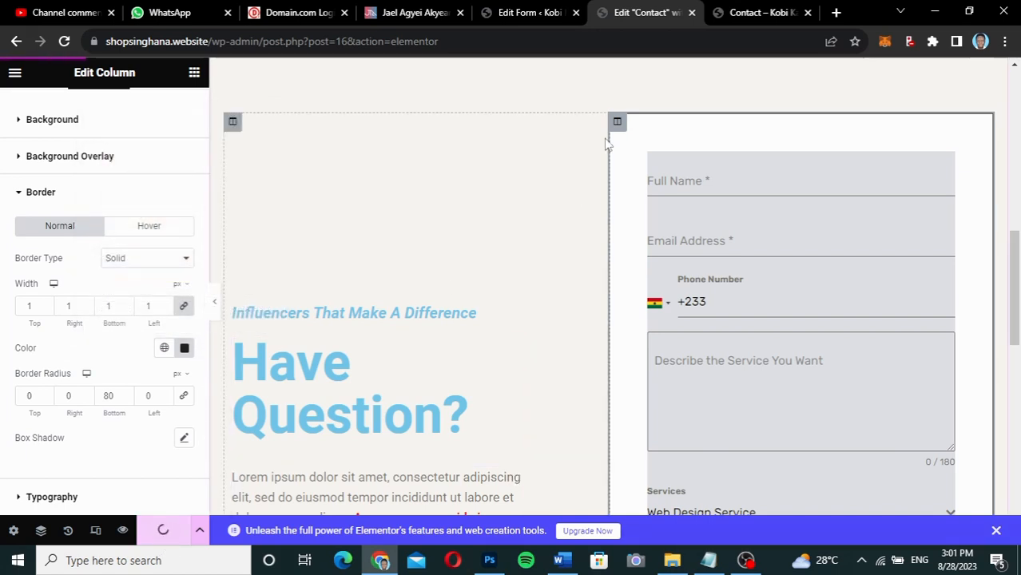
Reload the live Contact page and scroll to view the form's thin dark border.
click(763, 12)
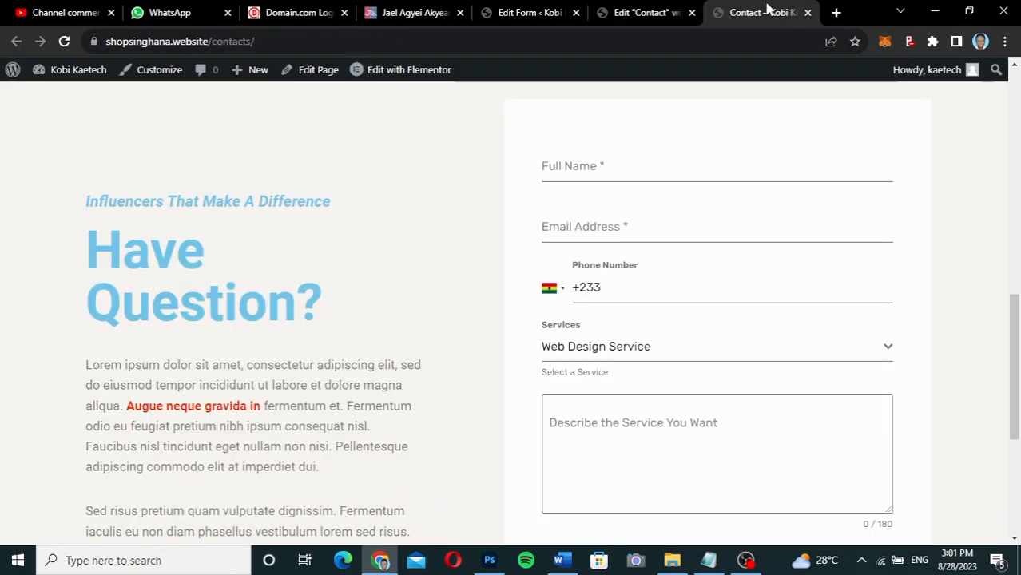
click(64, 41)
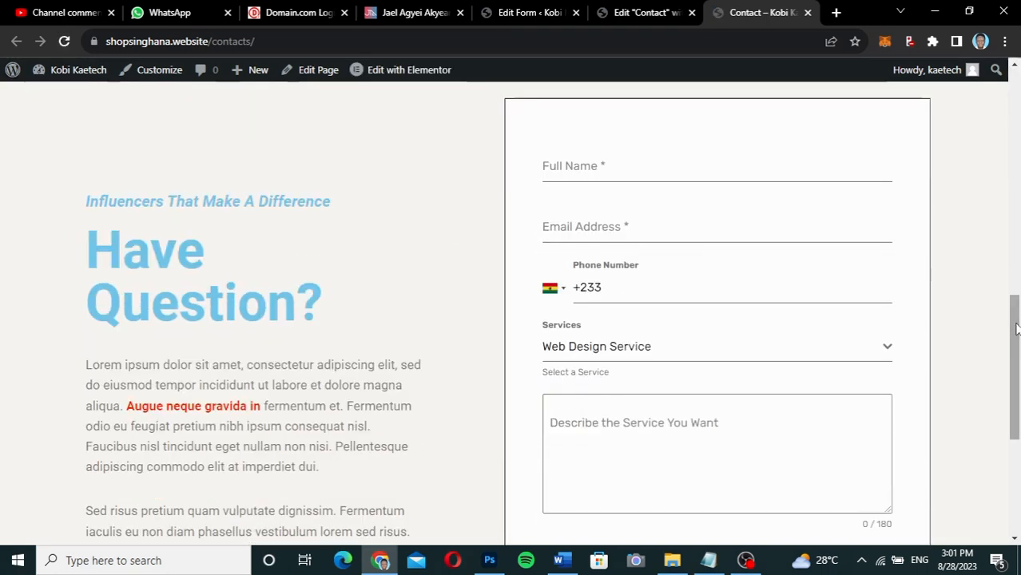
scroll(1011, 329, down, 4)
scroll(1007, 312, up, 6)
scroll(1005, 303, down, 4)
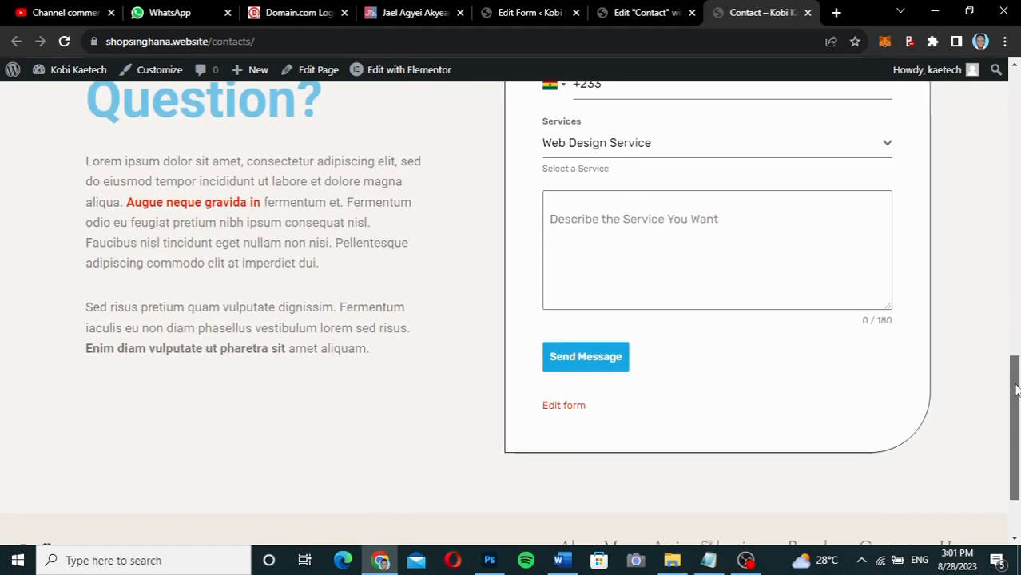
scroll(1010, 320, up, 3)
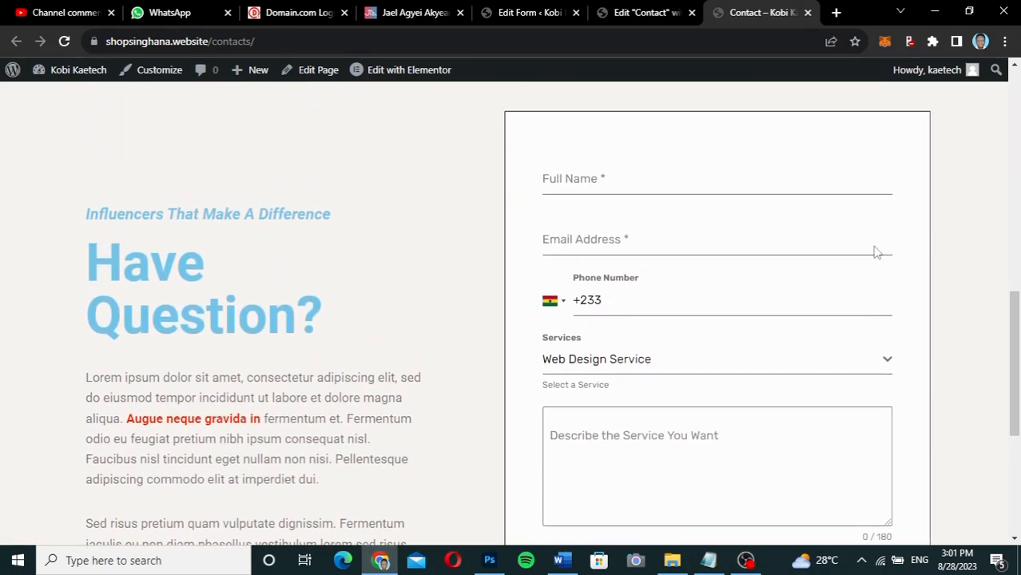
Enter the sender's full name and fill the email address from the browser's autofill suggestion.
click(702, 177)
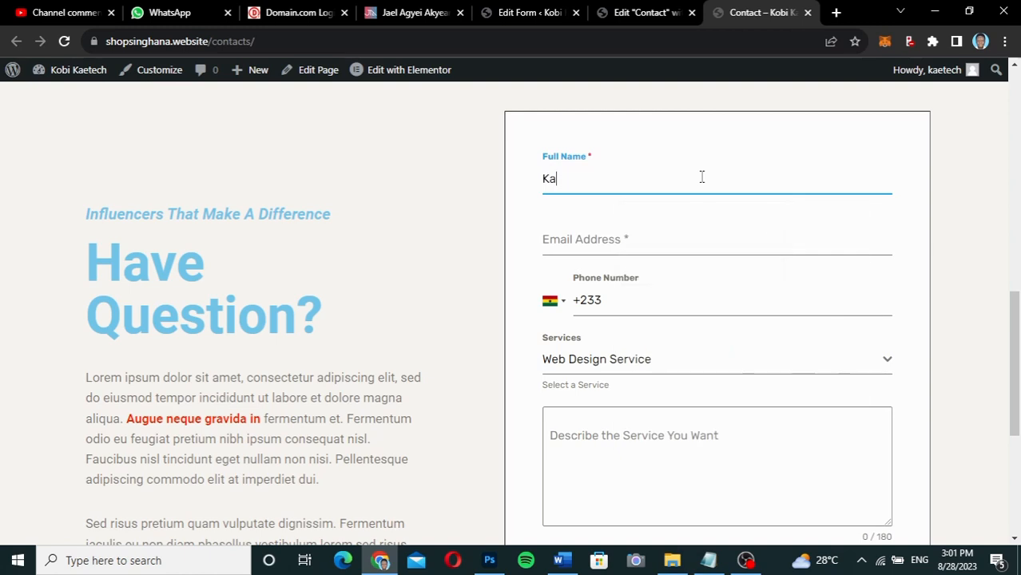
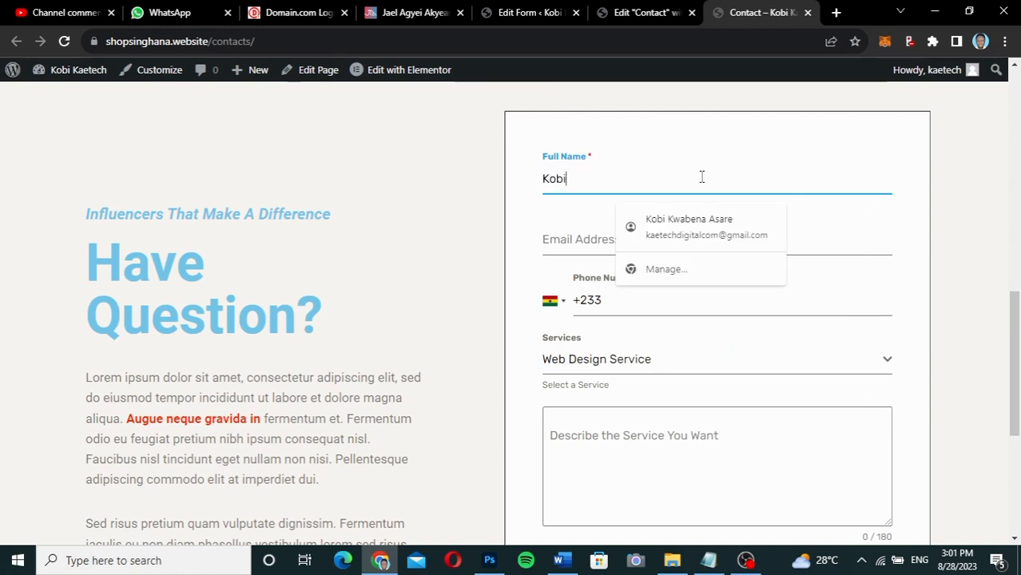
click(547, 237)
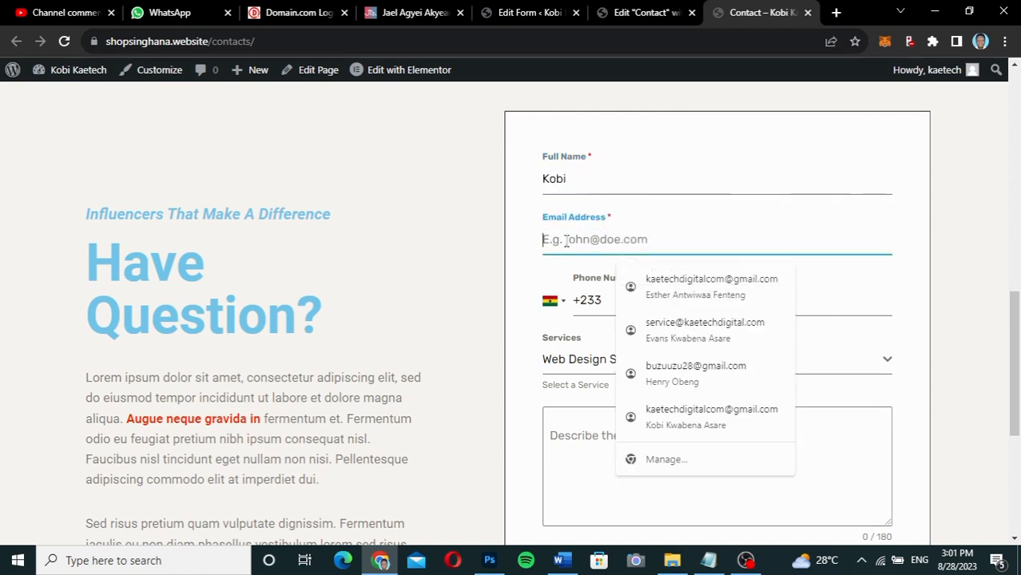
click(627, 179)
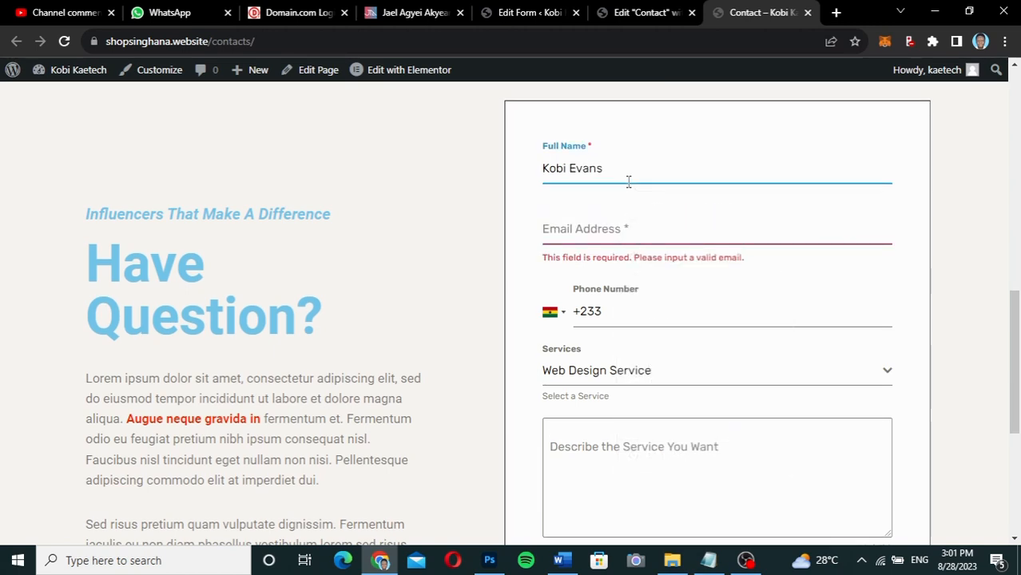
click(611, 229)
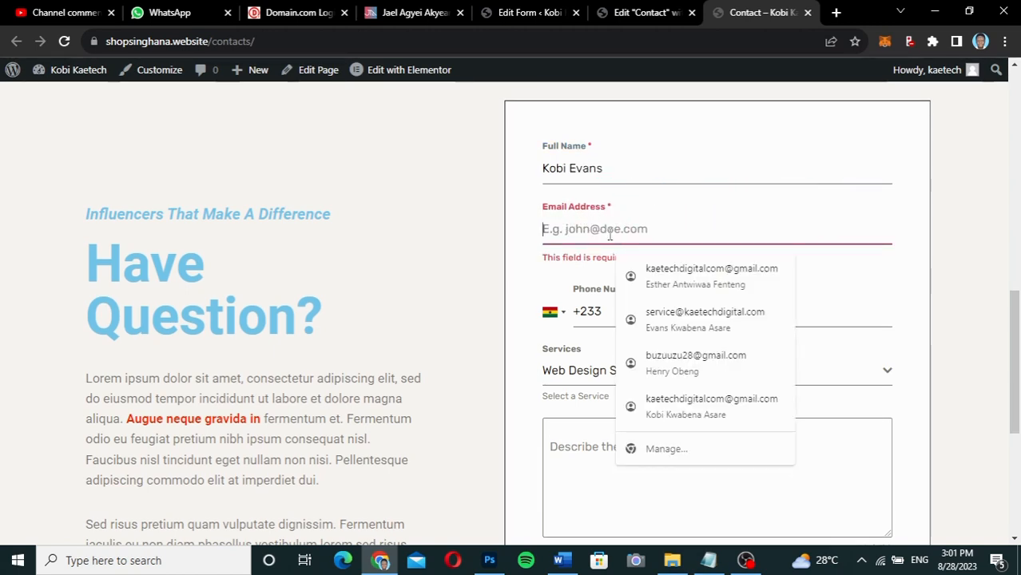
text(ser)
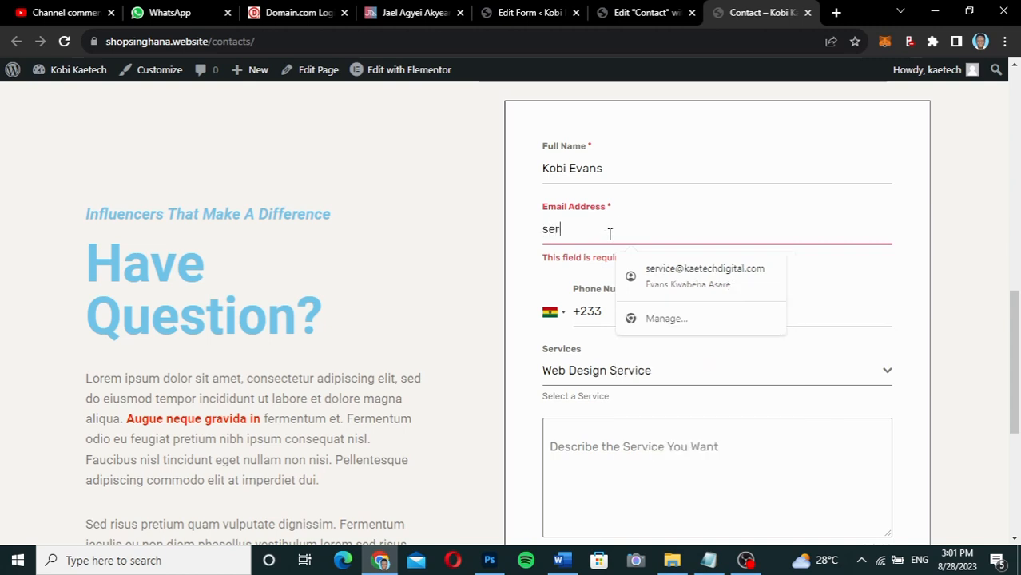
click(627, 273)
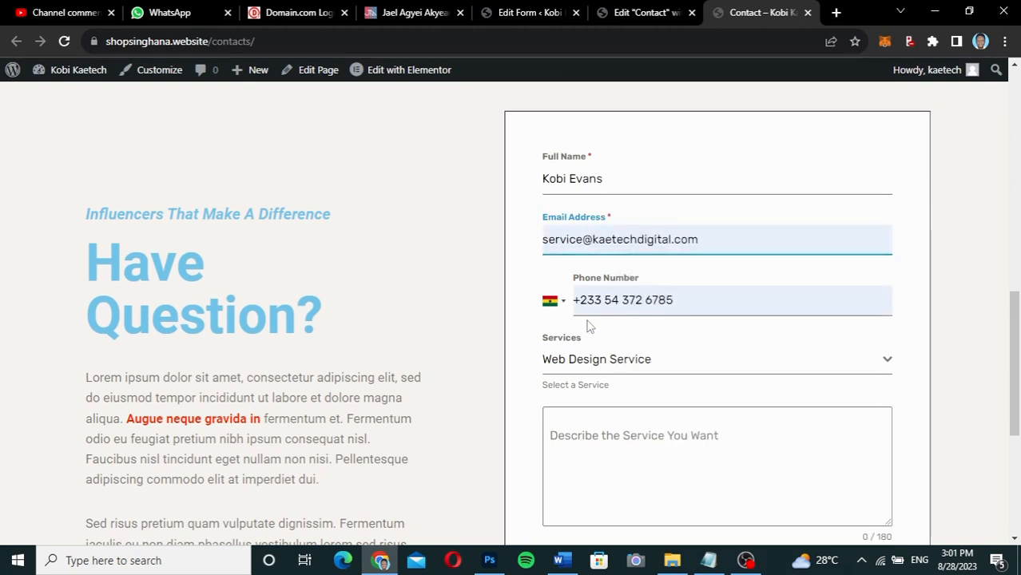
Keep Ghana as the phone country, retype the +233 prefix and clear the old digits.
scroll(656, 353, down, 2)
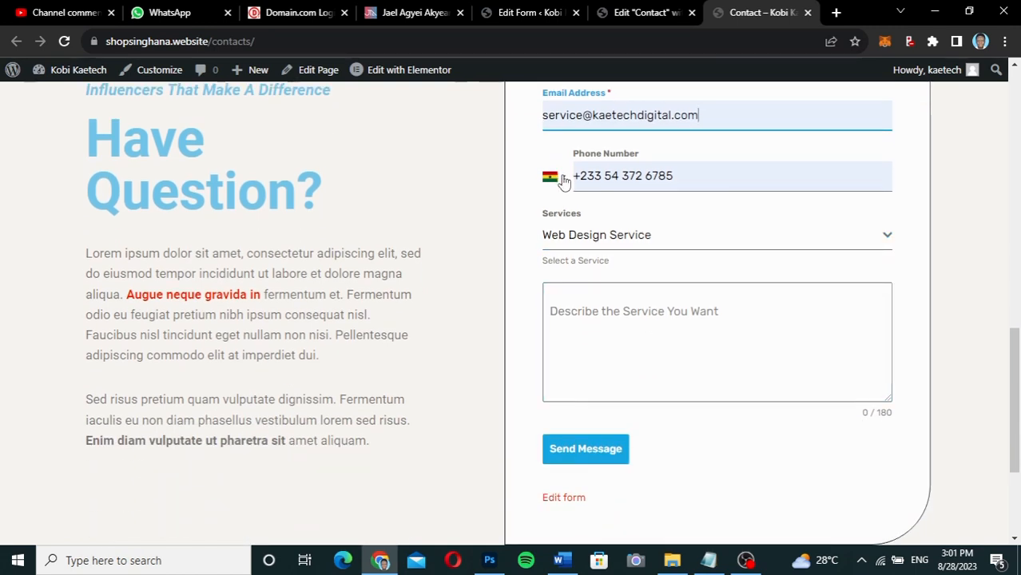
click(555, 177)
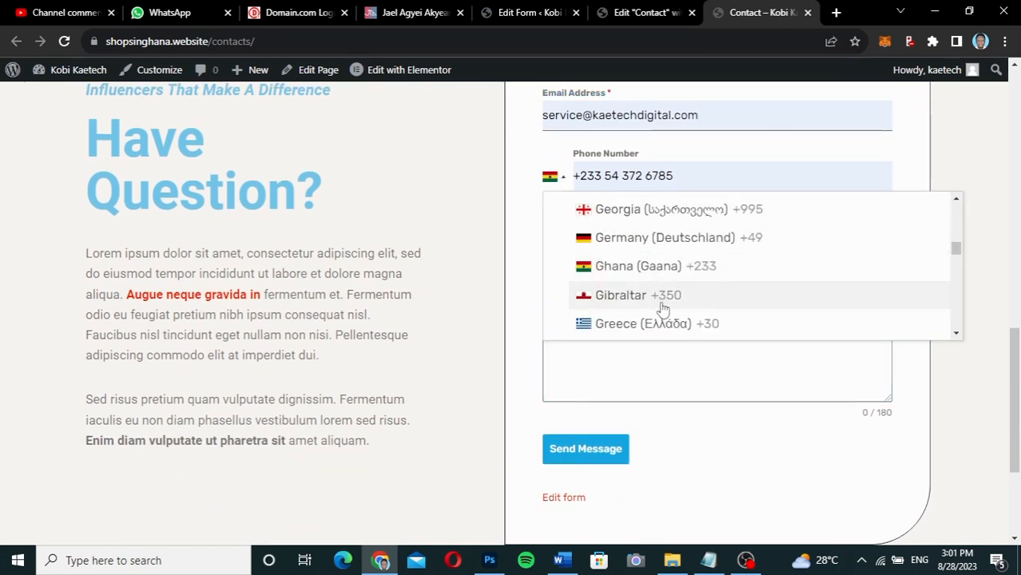
click(523, 224)
click(600, 172)
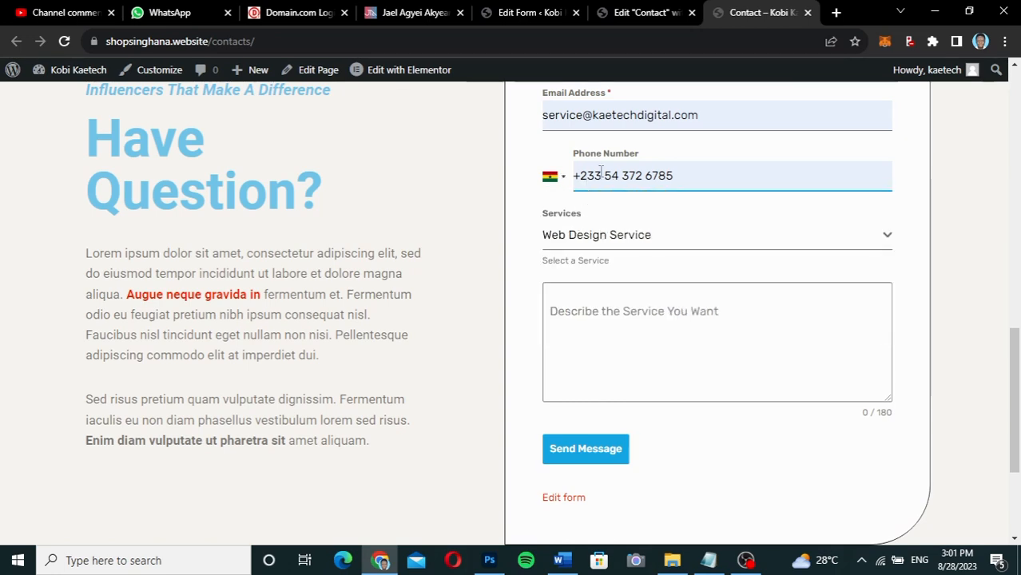
drag(604, 174, 573, 183)
key(BackSpace)
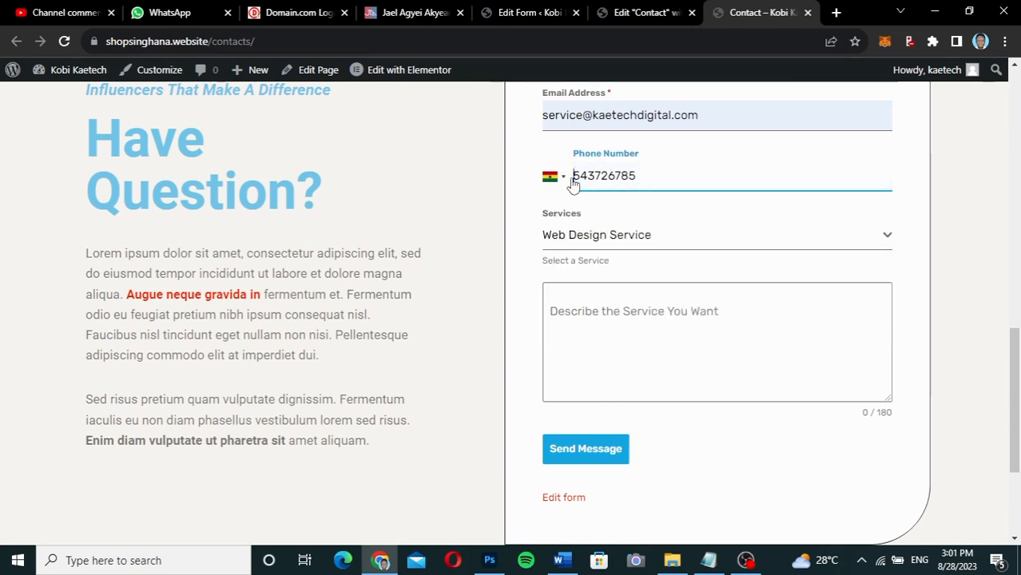
click(535, 205)
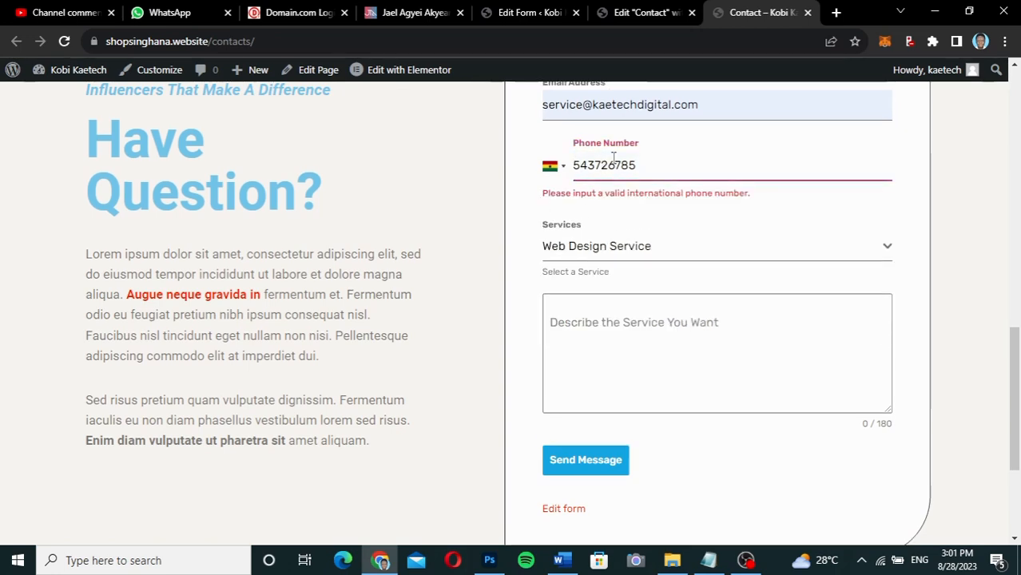
click(573, 166)
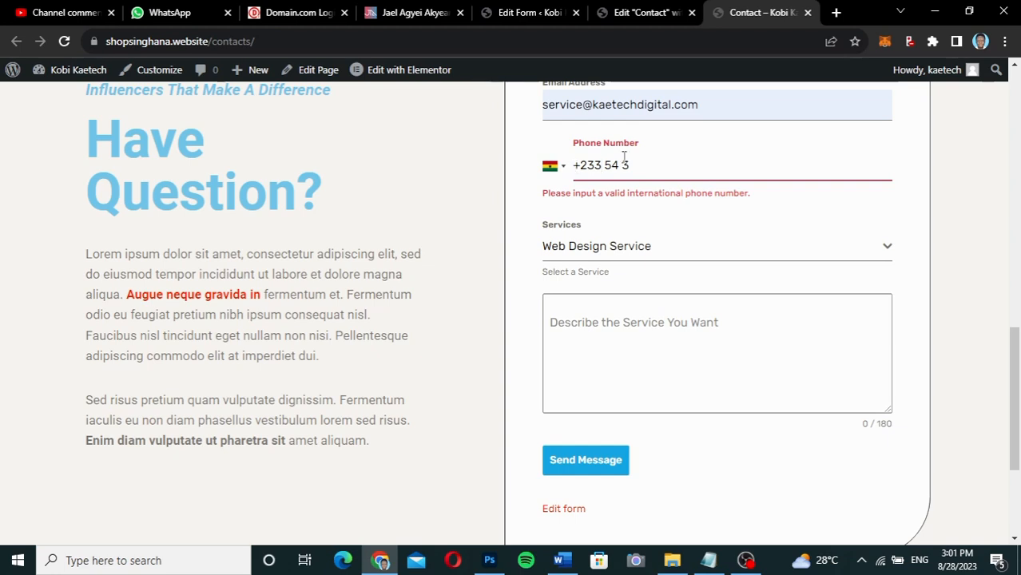
drag(641, 163, 599, 165)
key(BackSpace)
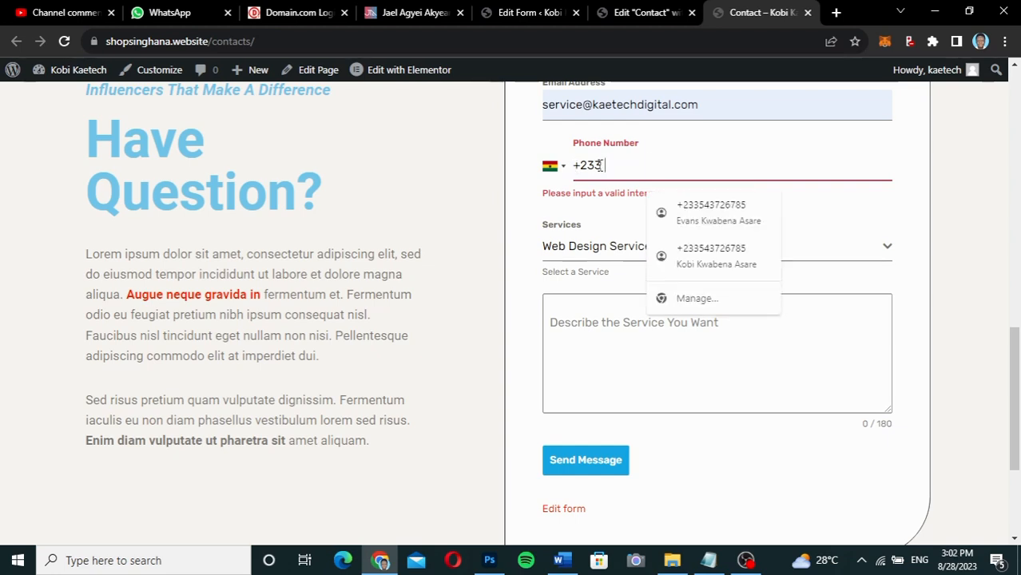
Fill the phone number from autofill and keep Web Design Service selected.
click(707, 210)
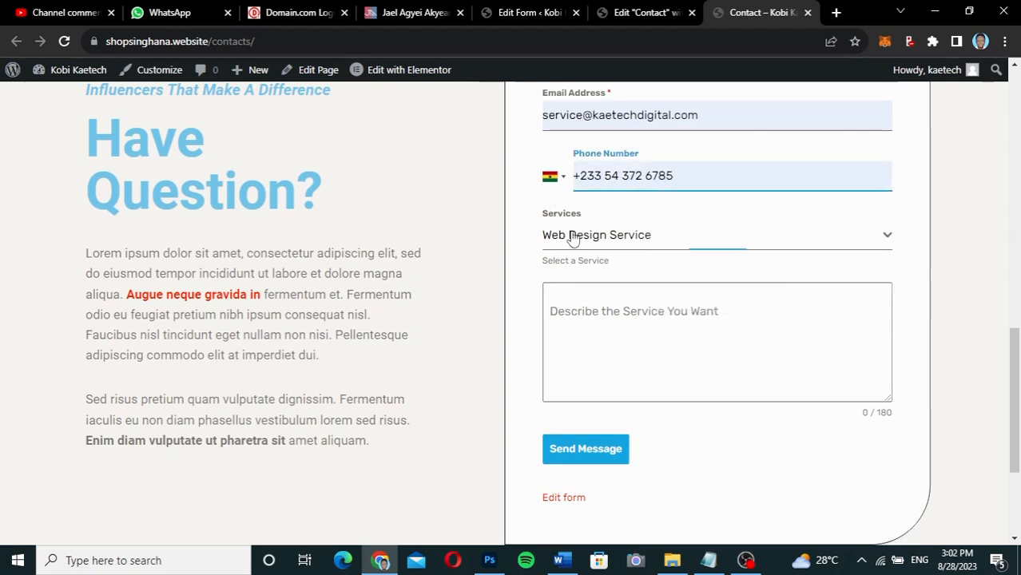
click(639, 238)
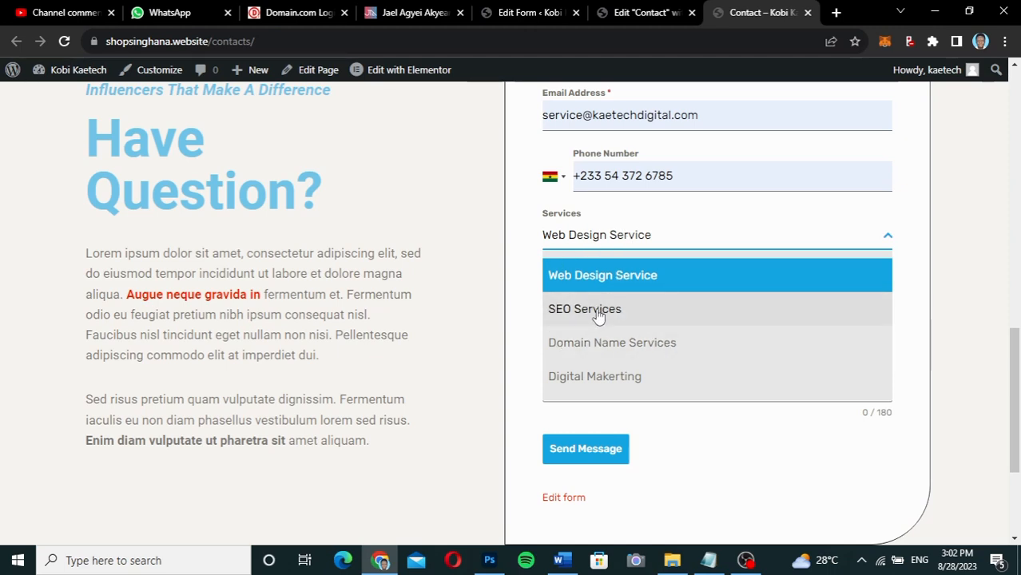
click(603, 275)
Describe the request as 'I need a four page website', fixing the 'fourr' typo.
click(561, 321)
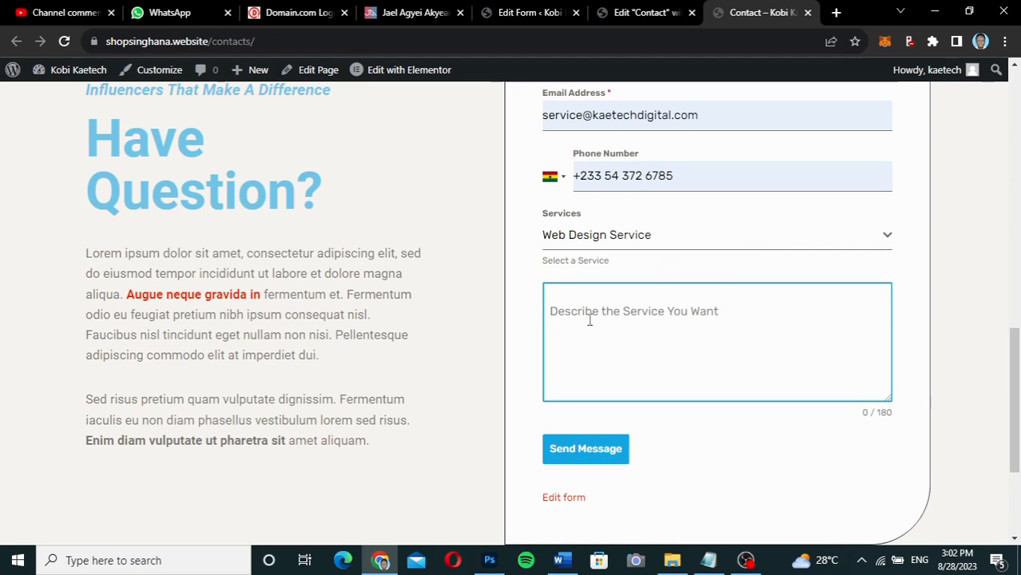
click(589, 320)
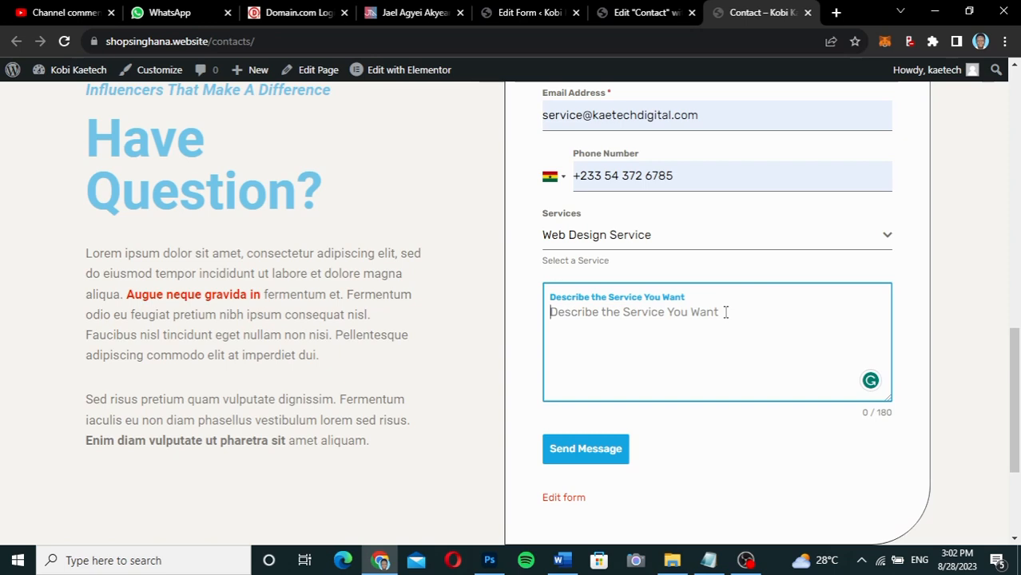
text(I need a )
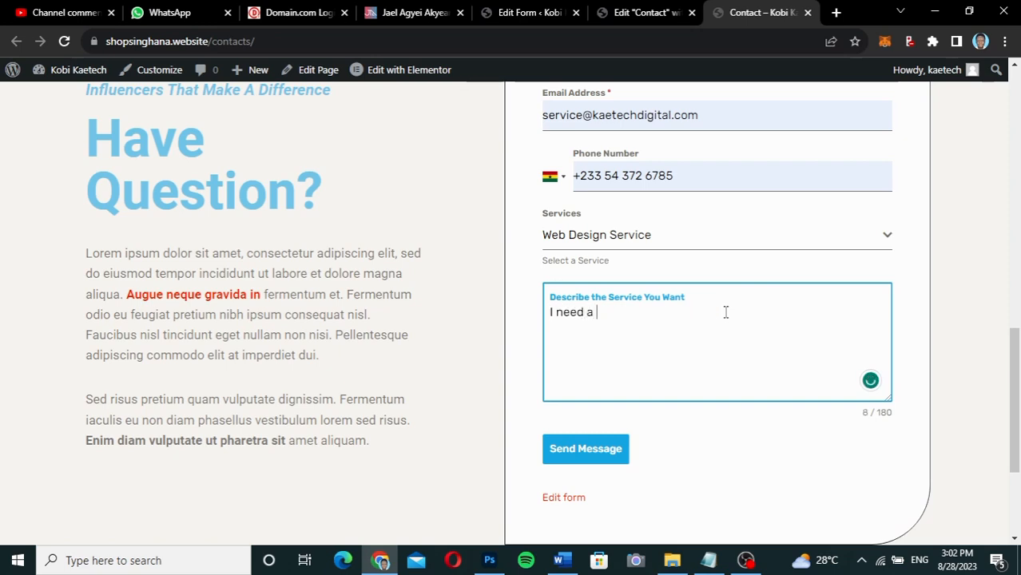
text(fourr pag)
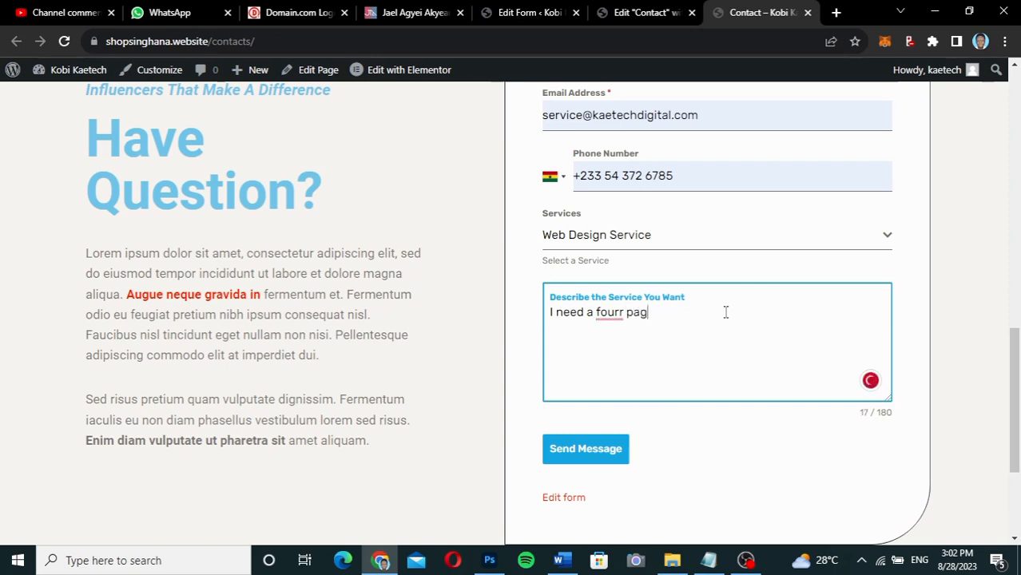
text(e website)
key(Left)
key(Left)
key(Left)
key(Left)
key(Left)
key(Left)
key(Left)
key(Left)
key(Left)
key(Left)
key(Left)
key(Left)
key(Left)
key(BackSpace)
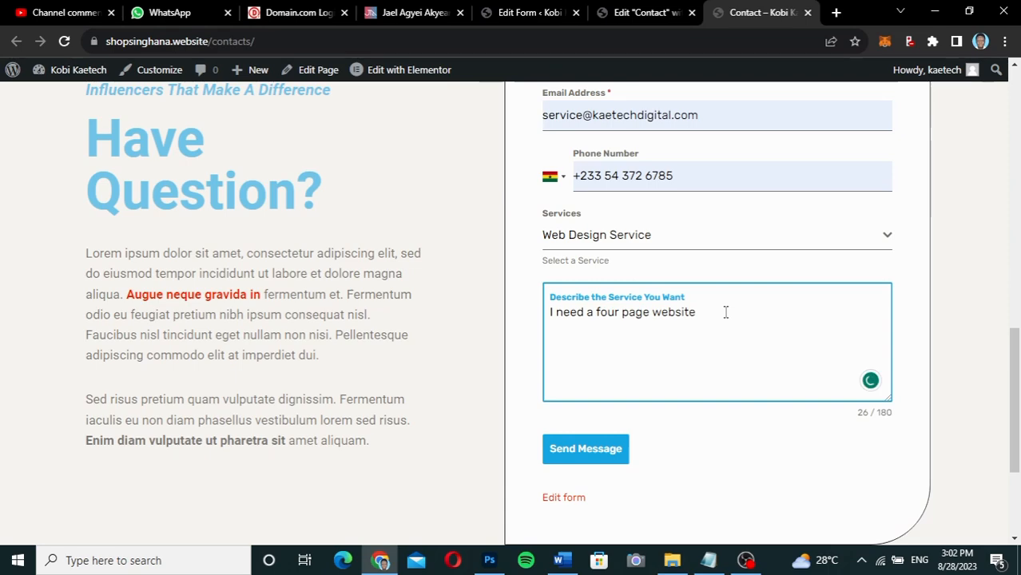
Submit the contact form and open the 'New Form Entry #1 for Contact' email in Gmail.
click(585, 449)
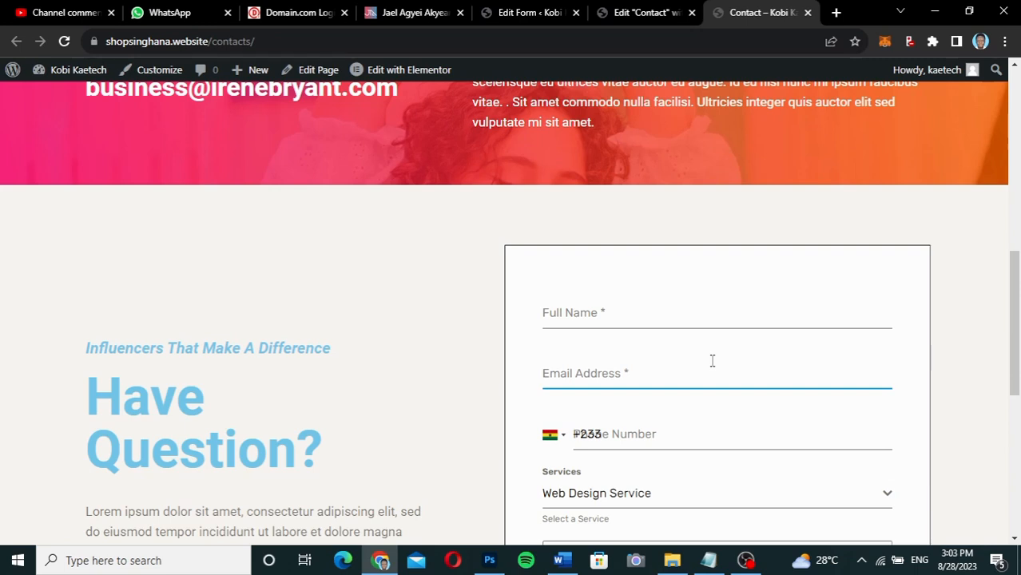
click(625, 298)
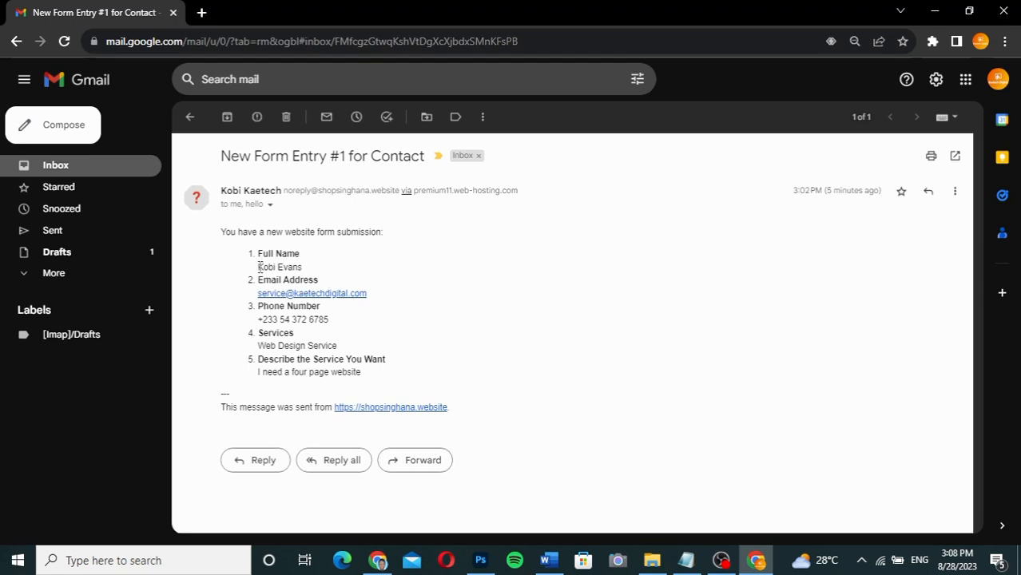
drag(258, 268, 314, 272)
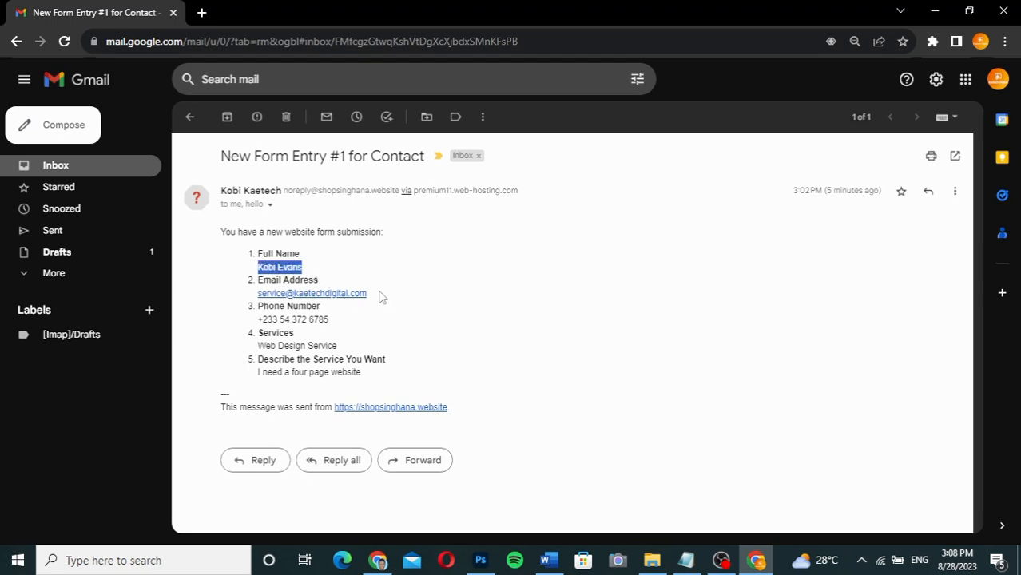
drag(380, 294, 263, 299)
drag(334, 321, 255, 322)
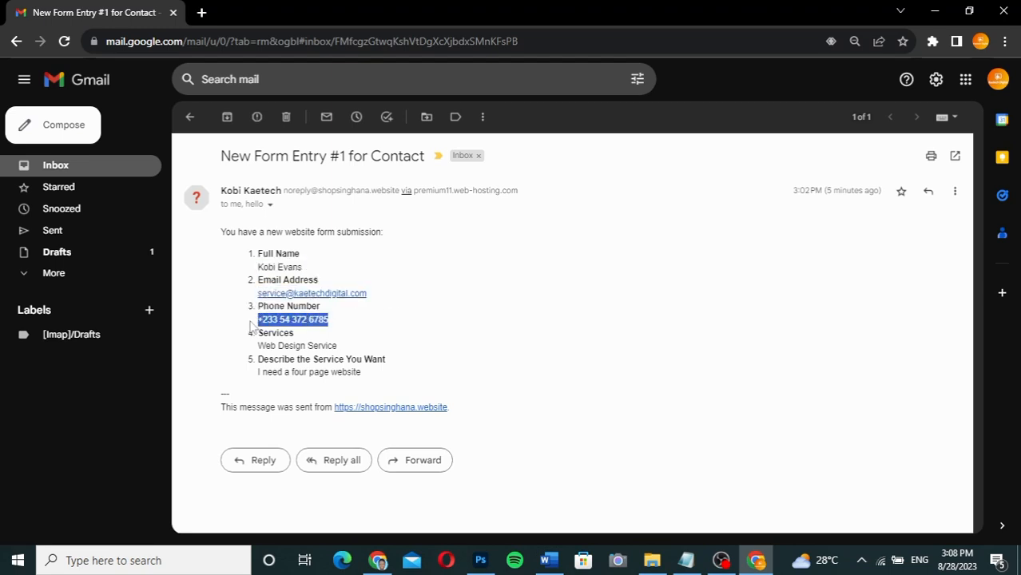
drag(339, 346, 259, 352)
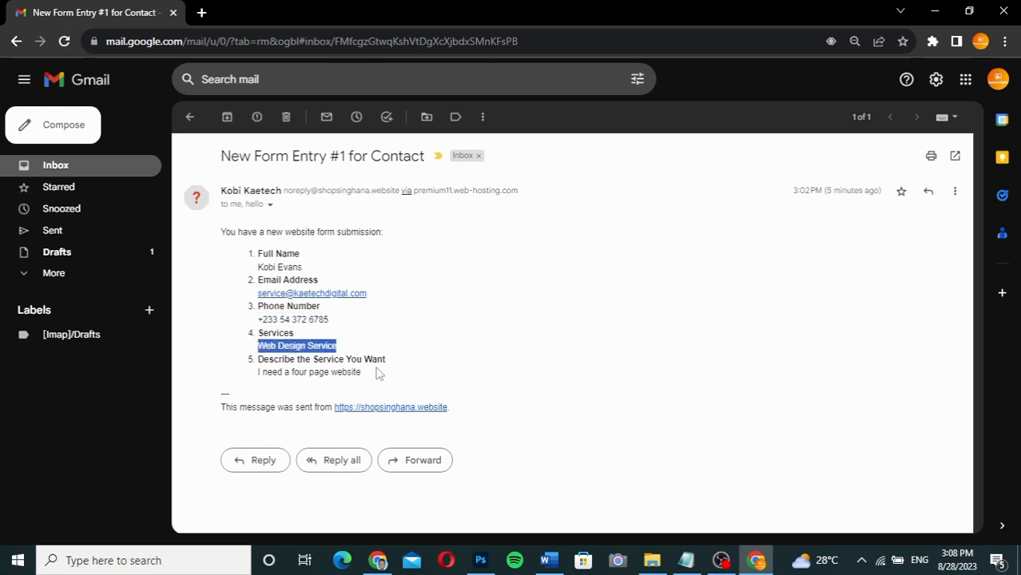
drag(369, 376, 257, 376)
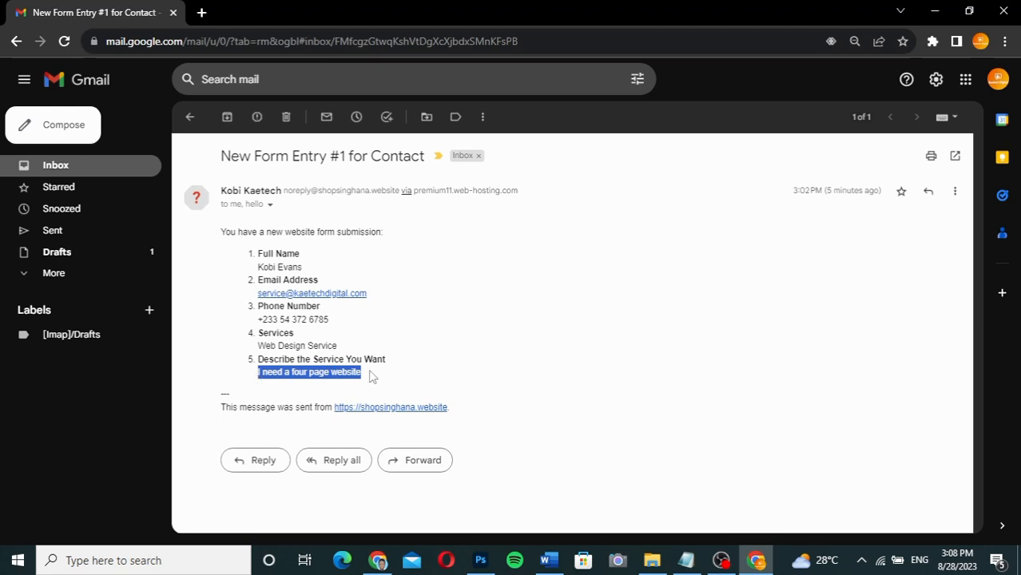
drag(404, 374, 255, 375)
click(399, 335)
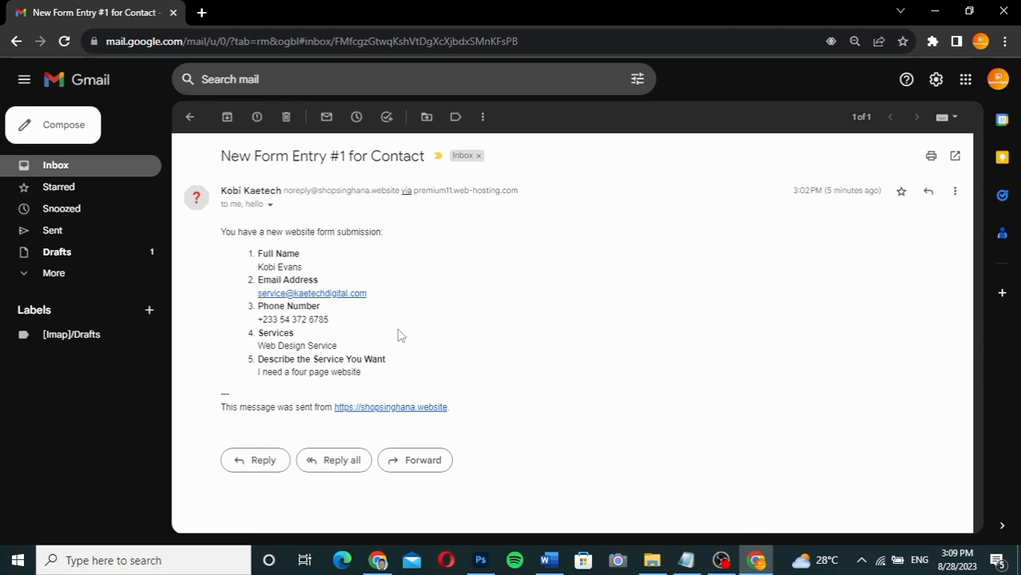
Return to the live Contact page and bring the empty form, Full Name through Send Message, into view.
click(377, 559)
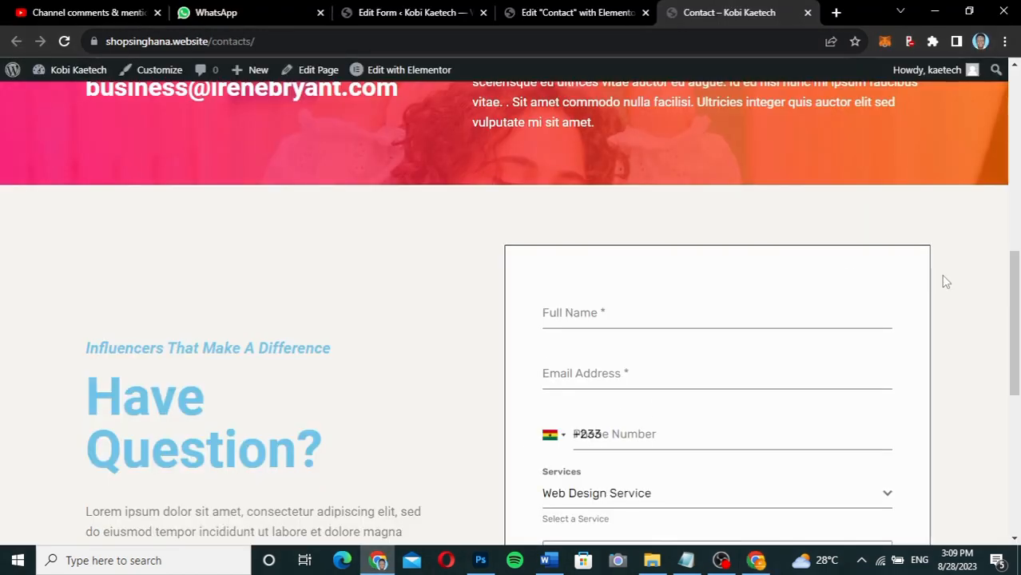
drag(1015, 313, 1017, 355)
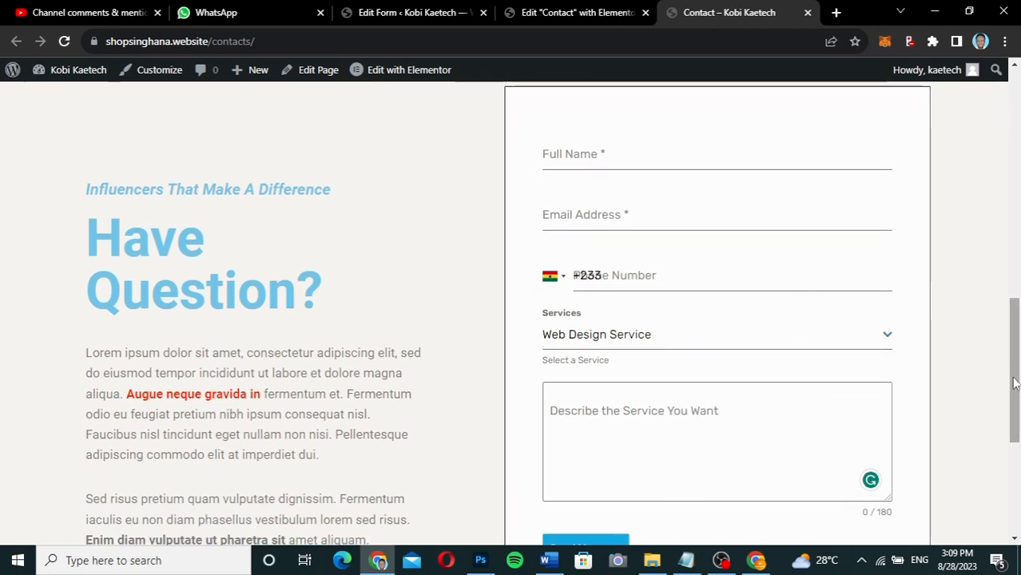
mouse_move(1014, 387)
mouse_down()
mouse_move(1007, 362)
mouse_move(1014, 405)
mouse_up()
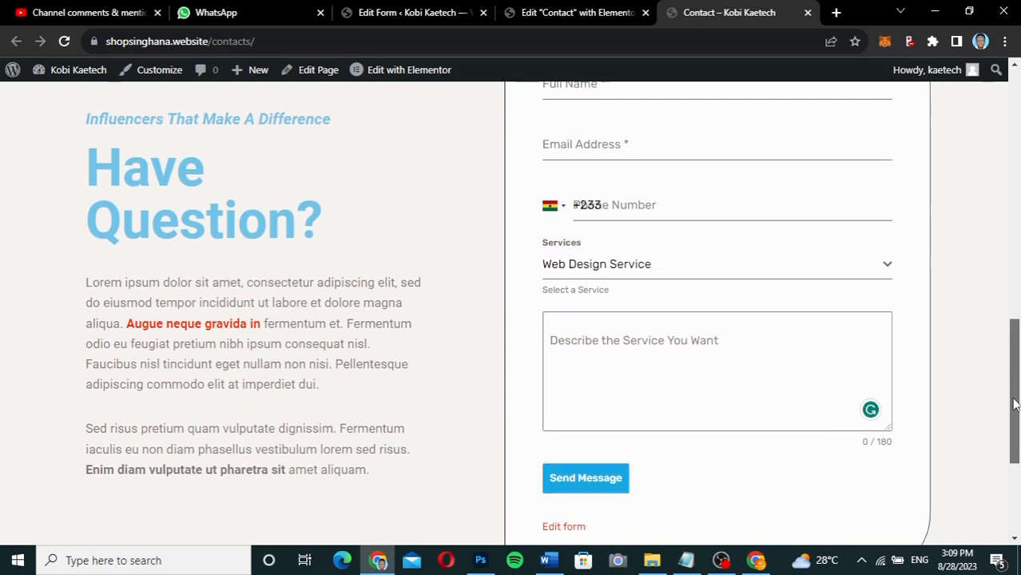